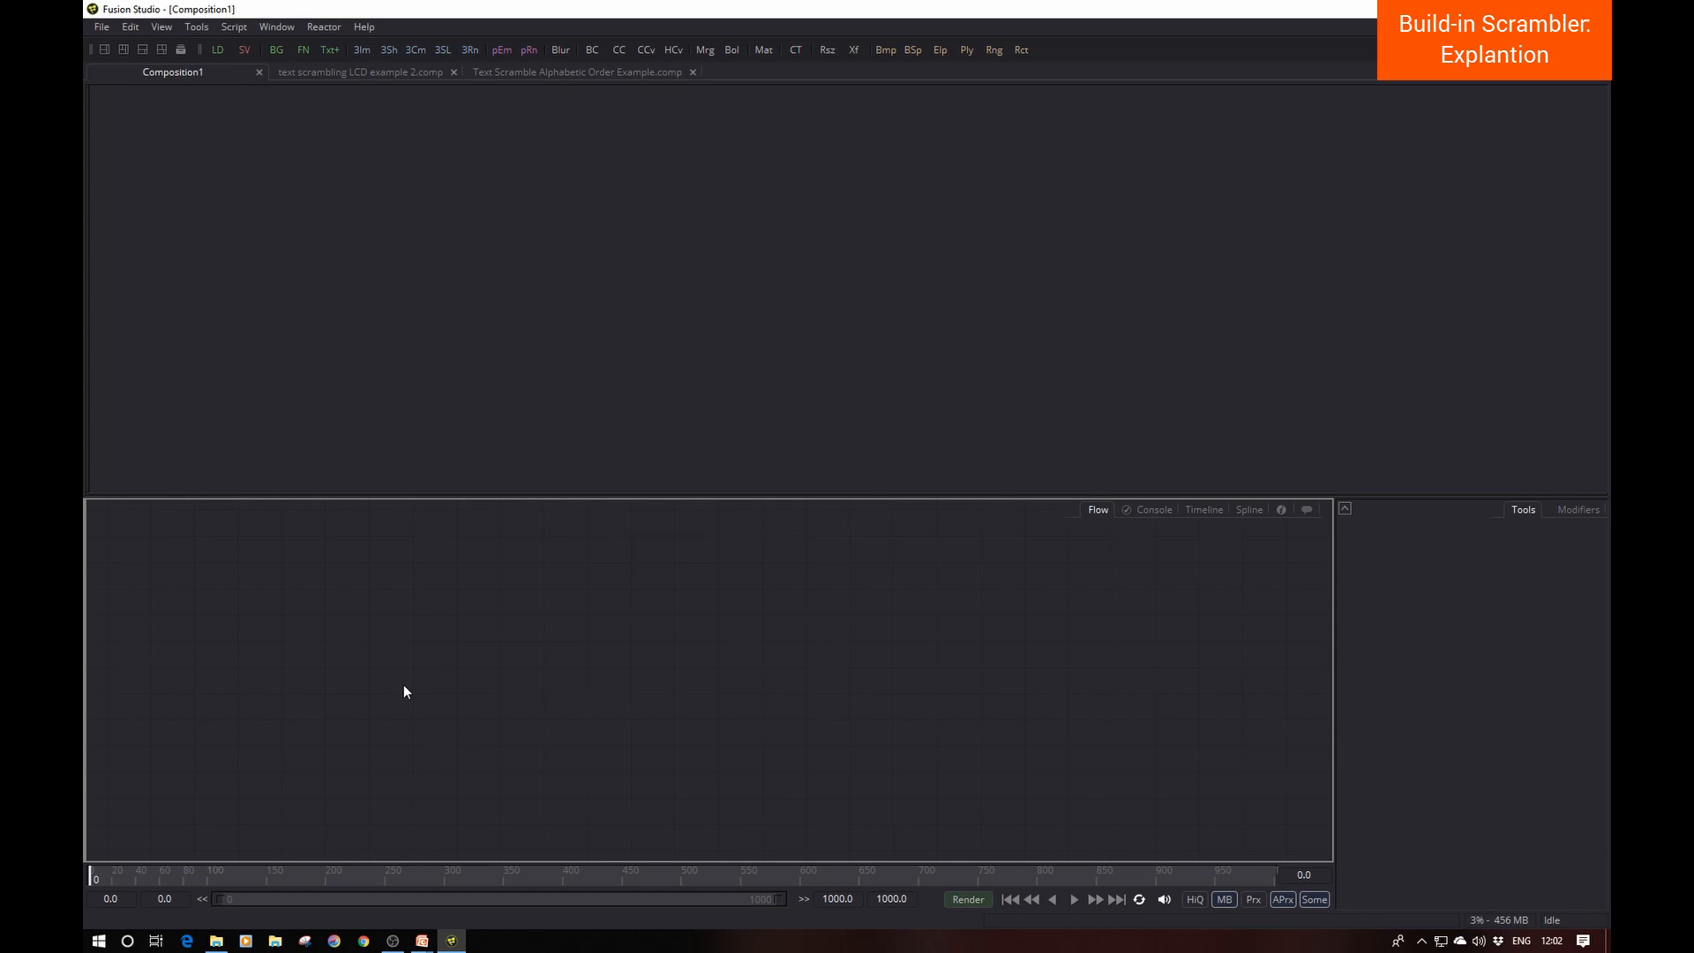
# Step: Add a Text+ node to the flow and show it in the viewer, scaled to fit
pyautogui.hotkey('ctrl', 'space')
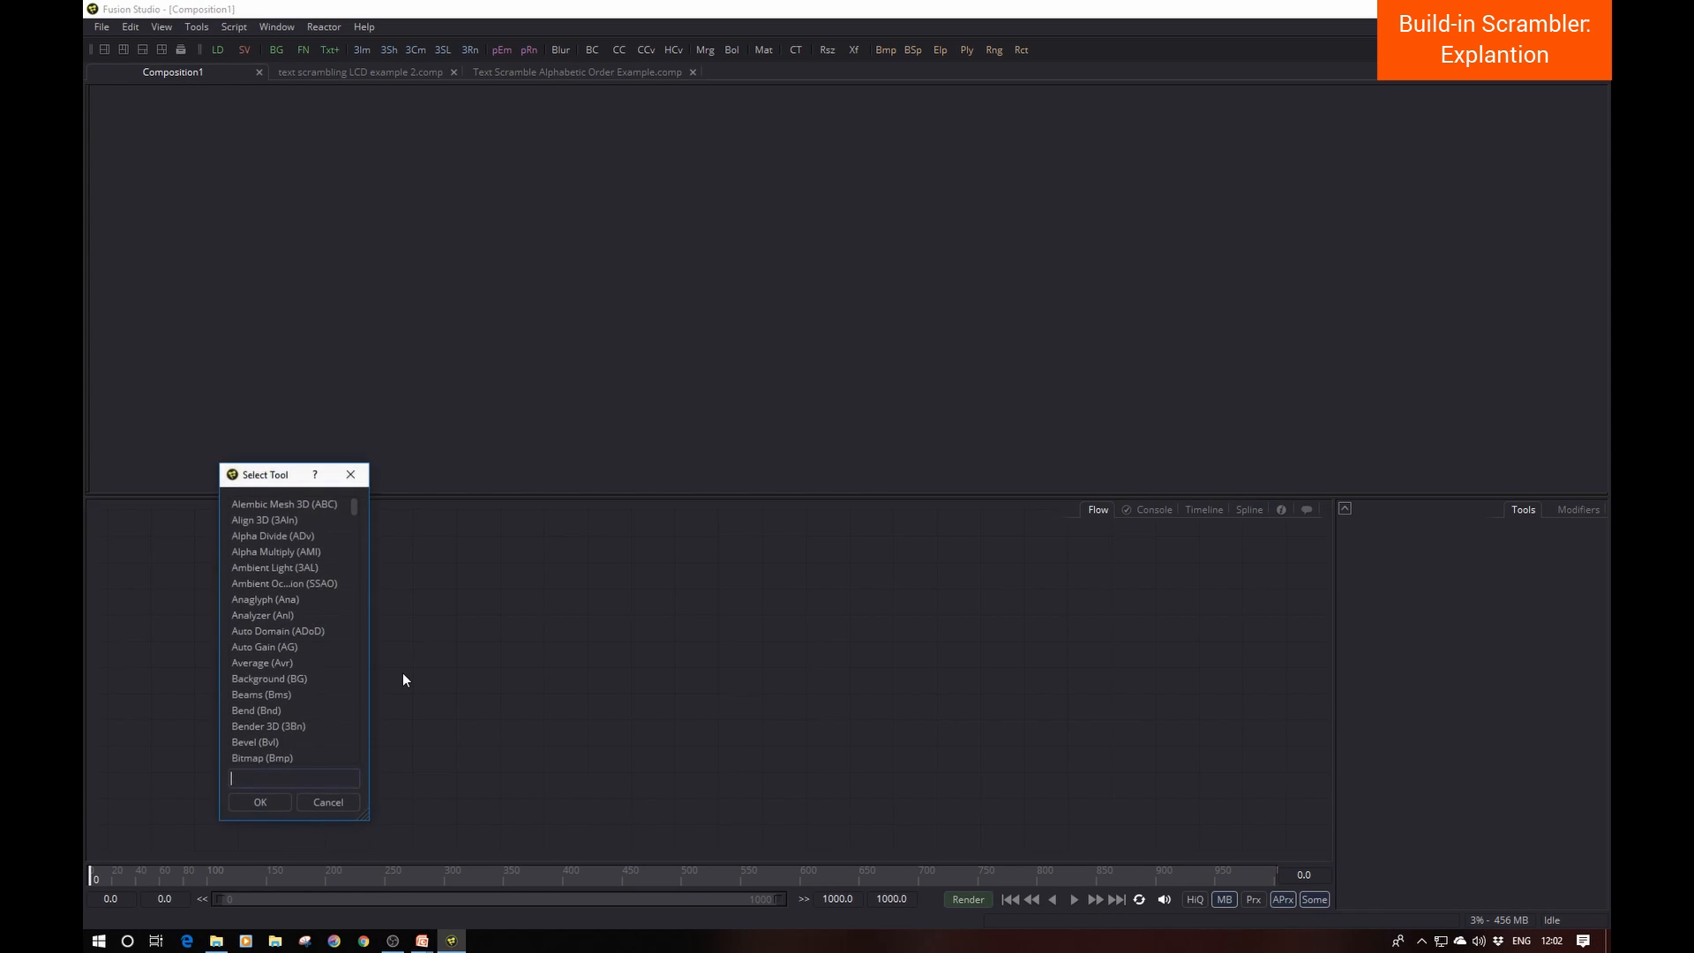
pyautogui.write('text')
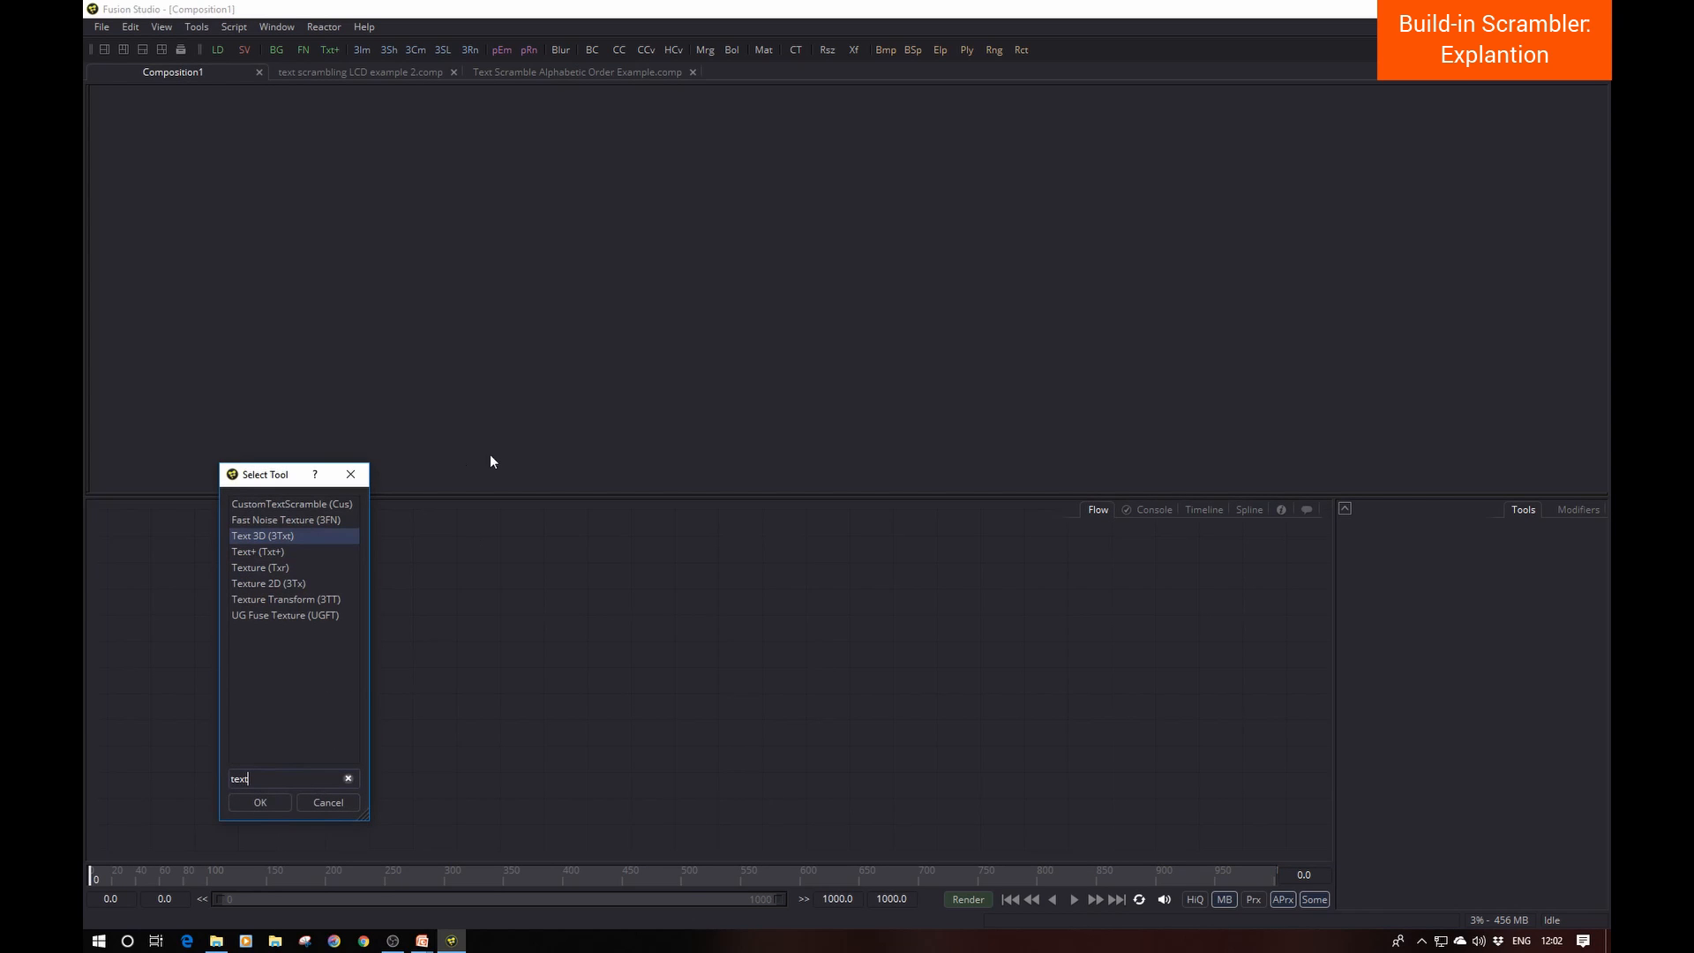
pyautogui.click(265, 551)
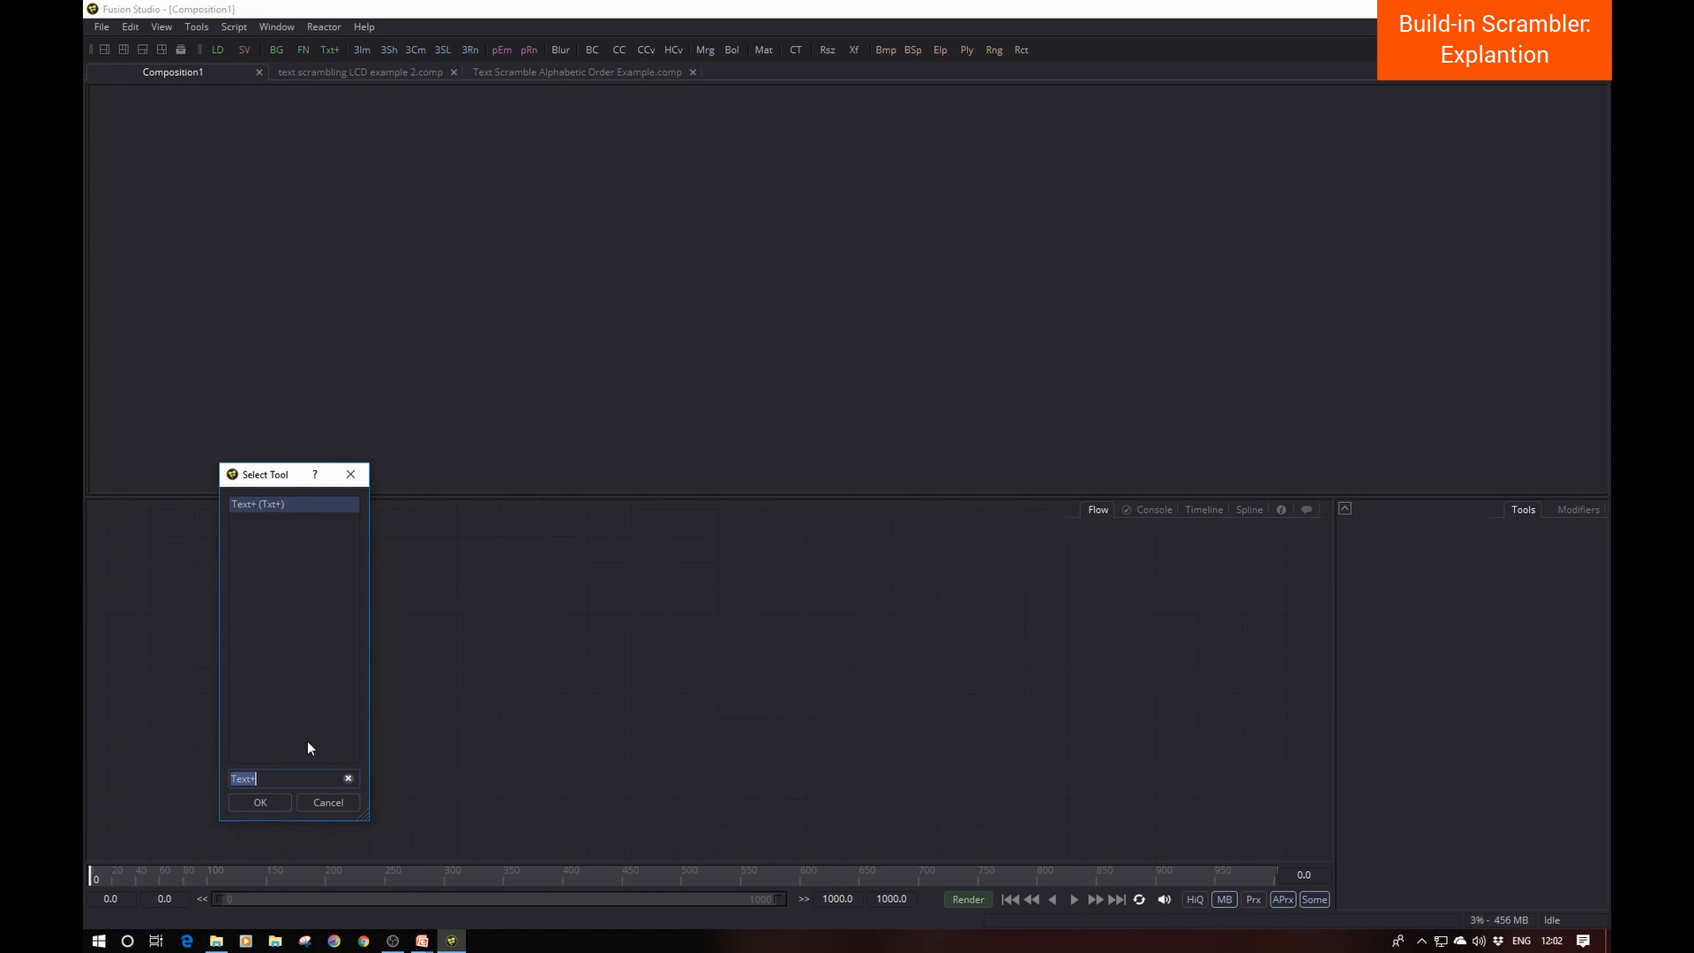
pyautogui.click(260, 803)
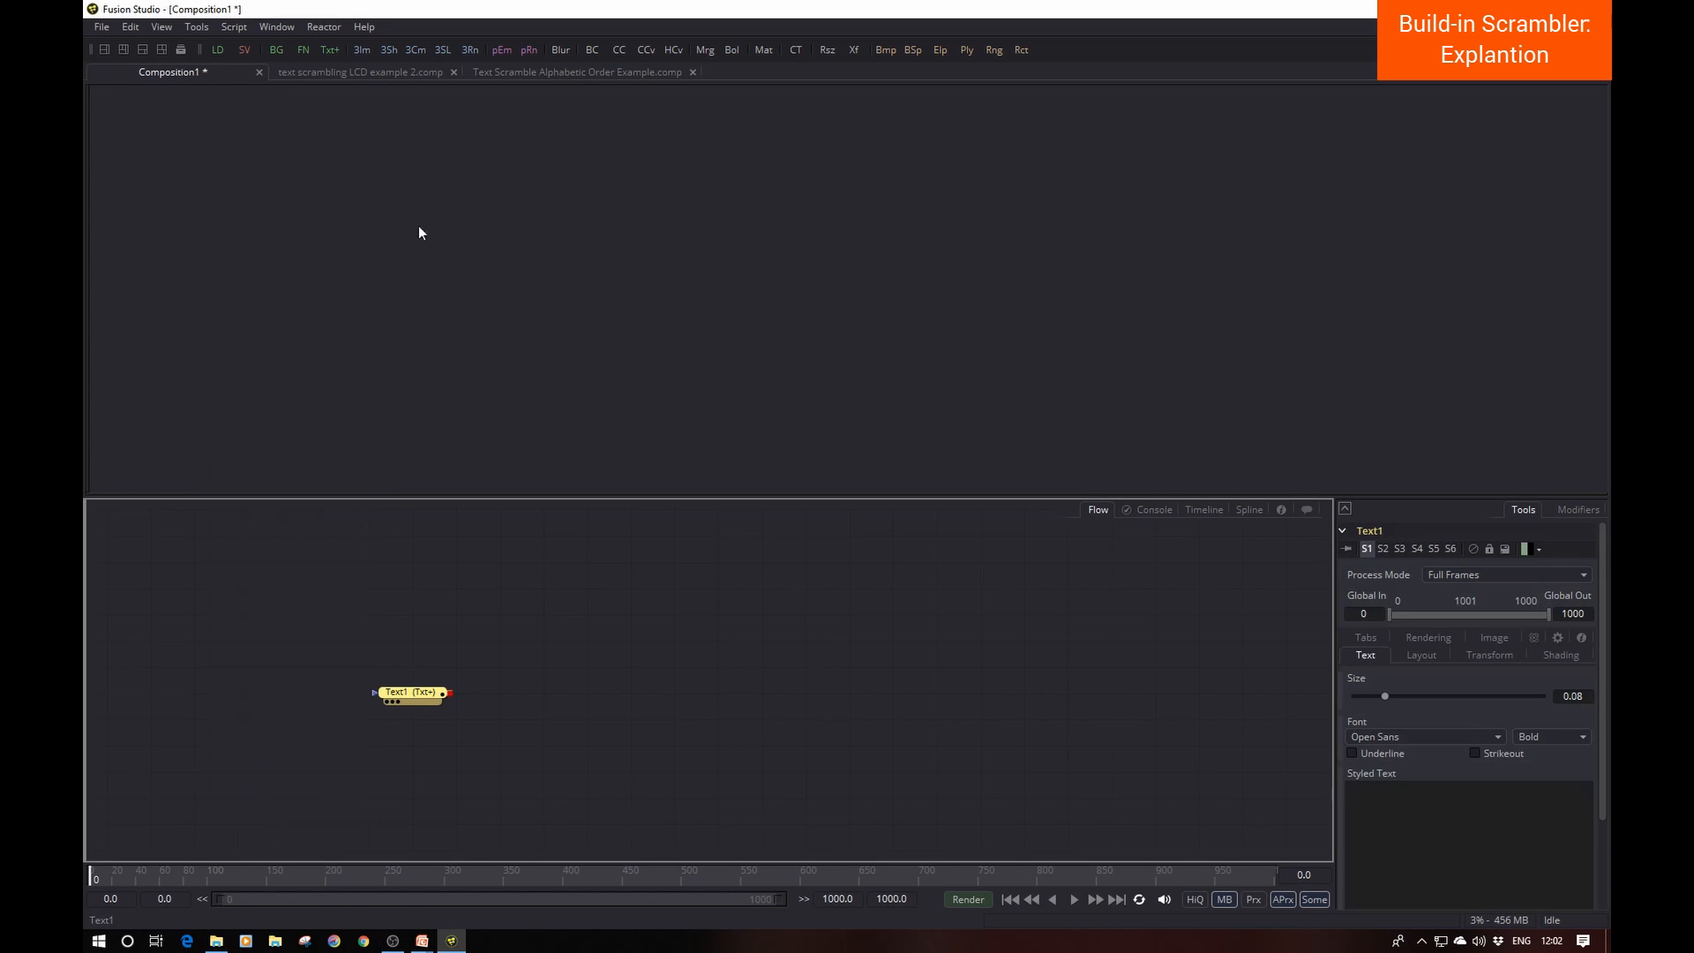
pyautogui.press('1')
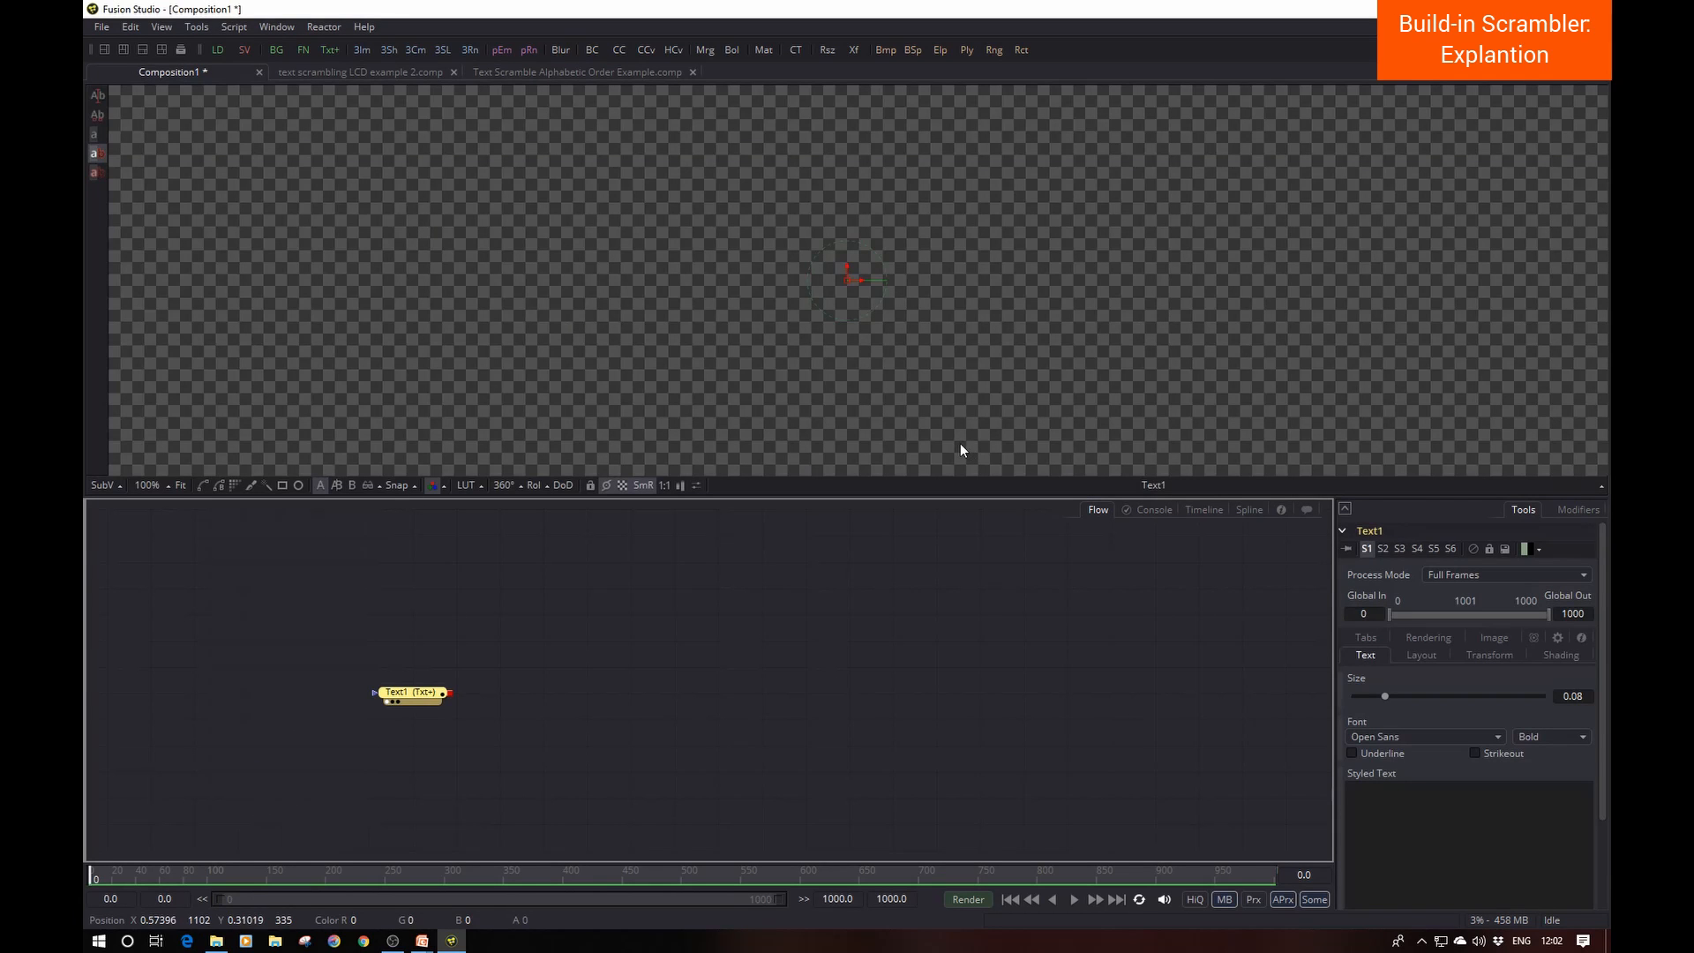
pyautogui.click(180, 486)
# Step: Enter TEXT SCRAMBLING as the Text+ node's styled text
pyautogui.click(1404, 801)
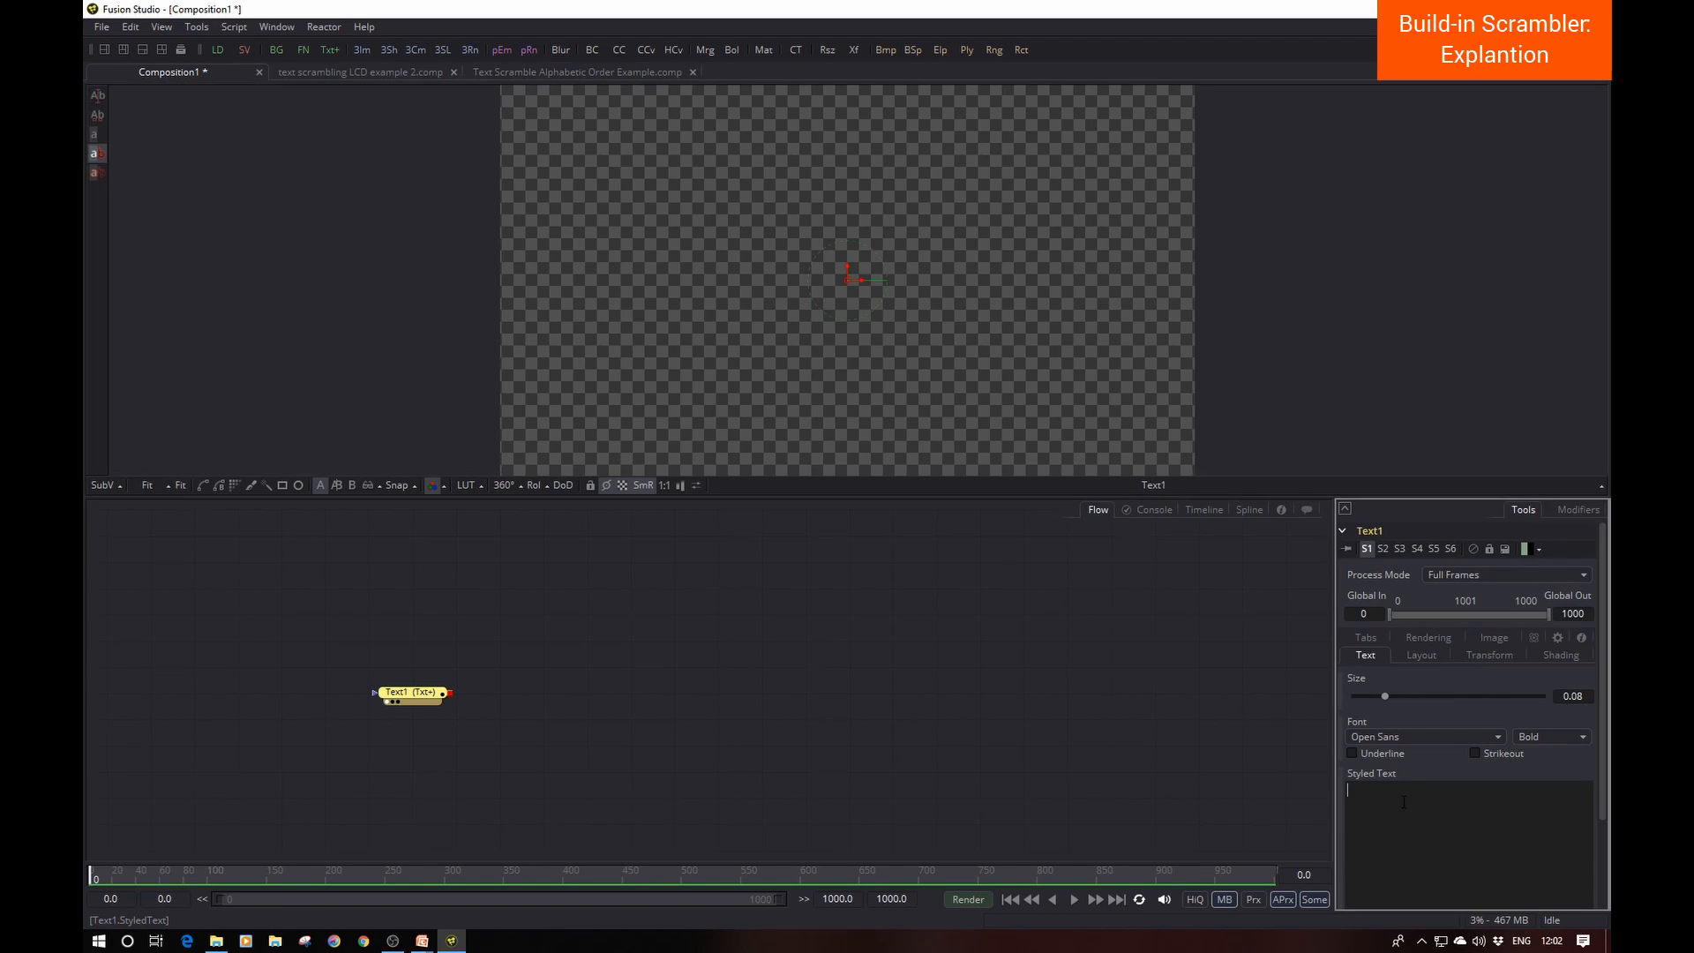
pyautogui.write('TEXX')
pyautogui.press('BackSpace')
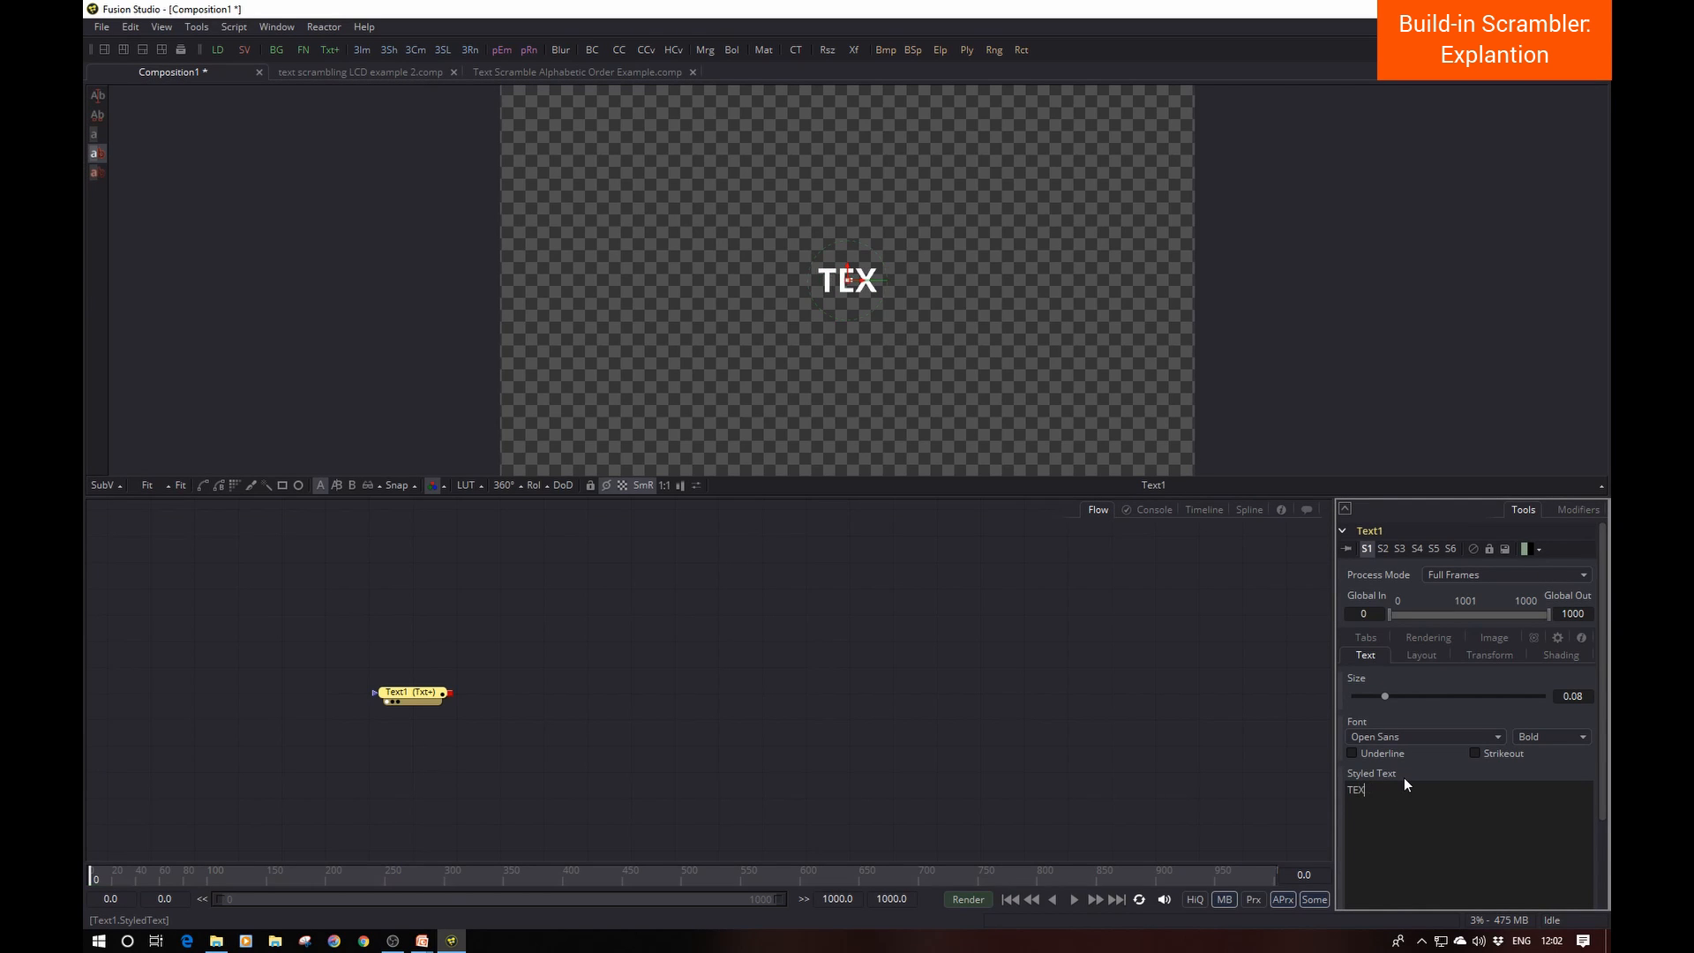
pyautogui.write('T SCRA')
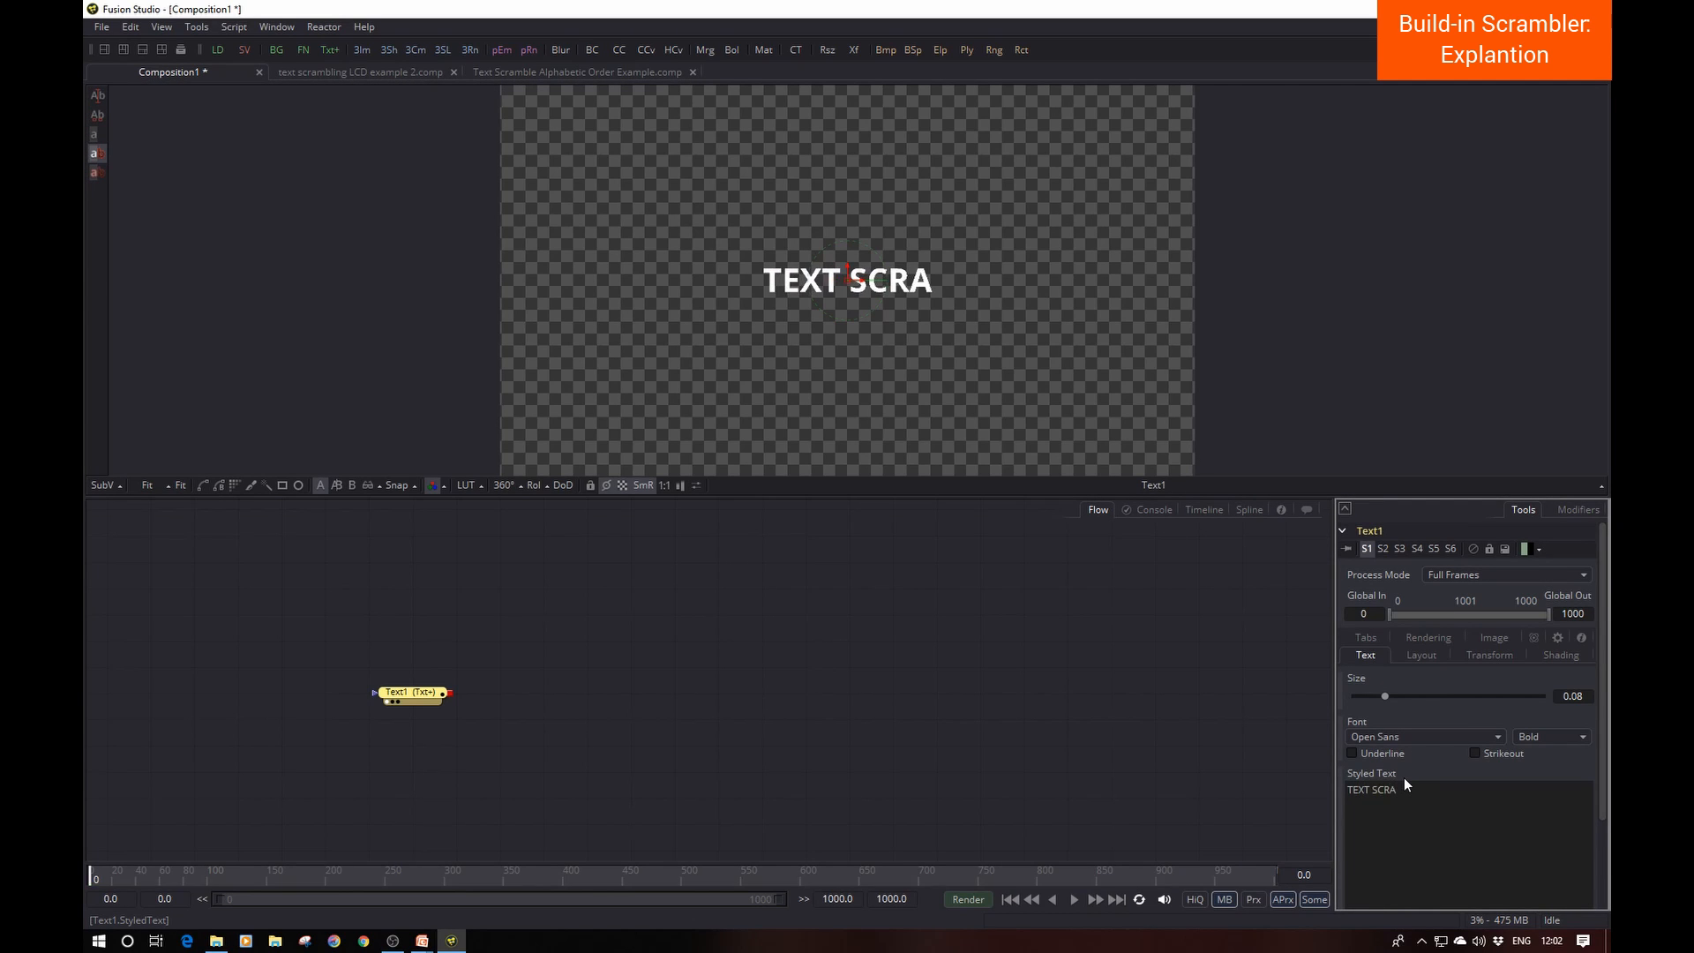
pyautogui.write('MBLING')
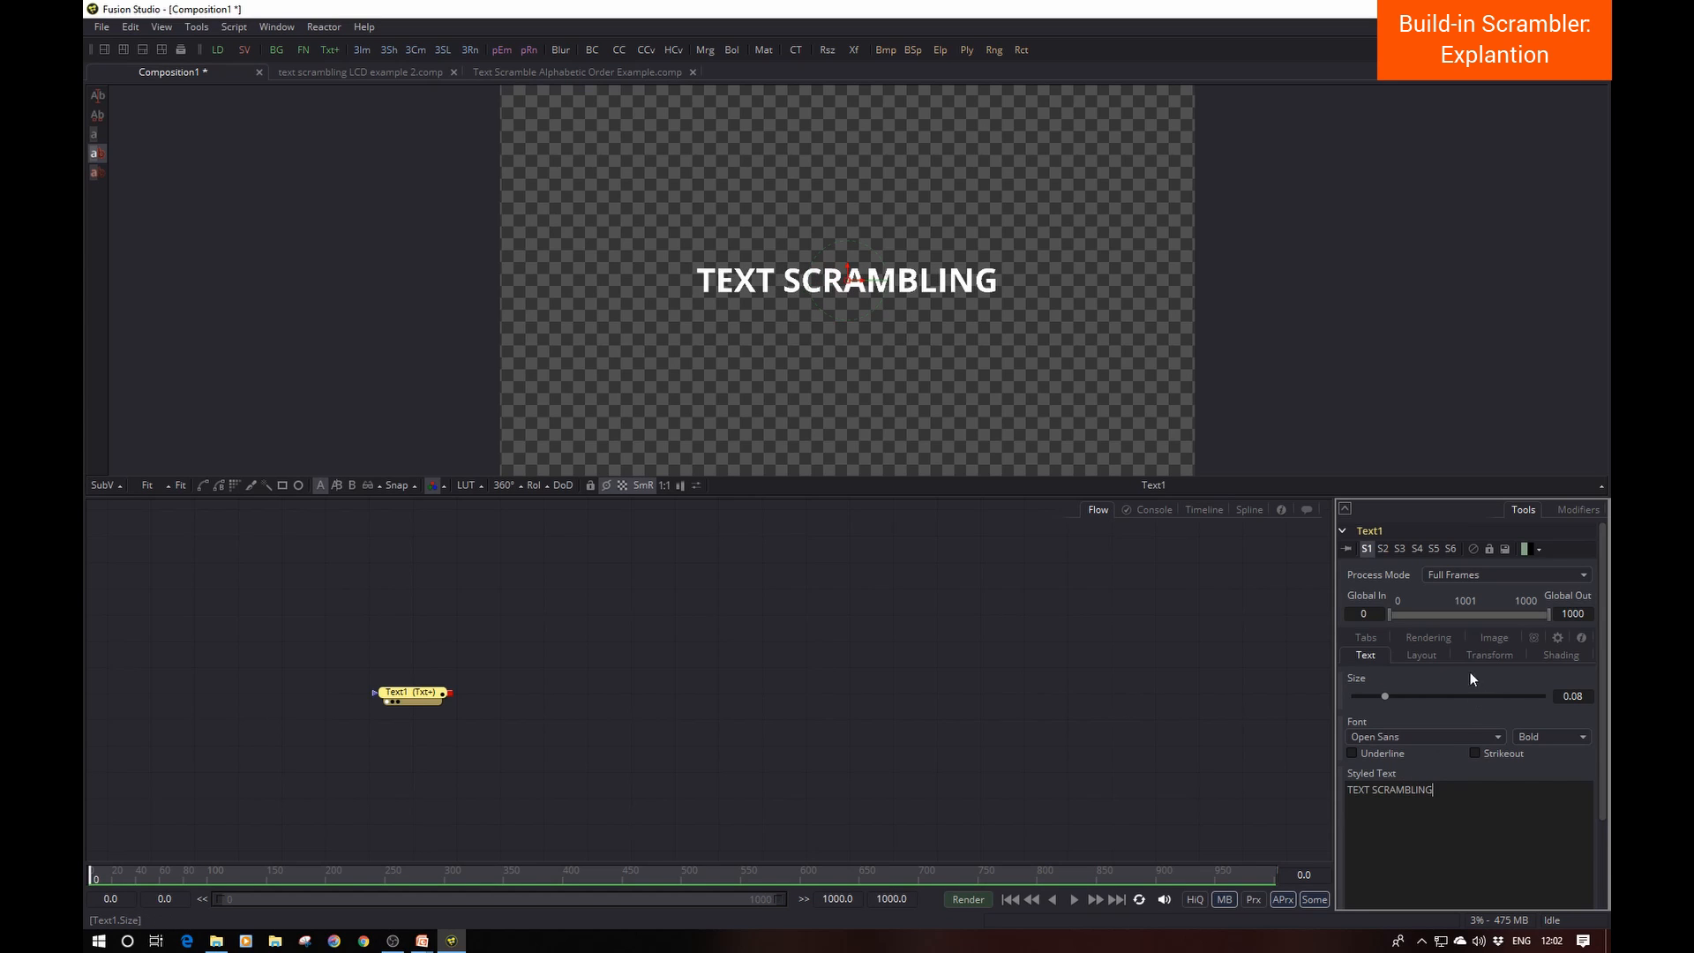
# Step: Apply the TextScramble modifier to the styled text, then play the composition briefly and return to the first frame
pyautogui.rightClick(1368, 773)
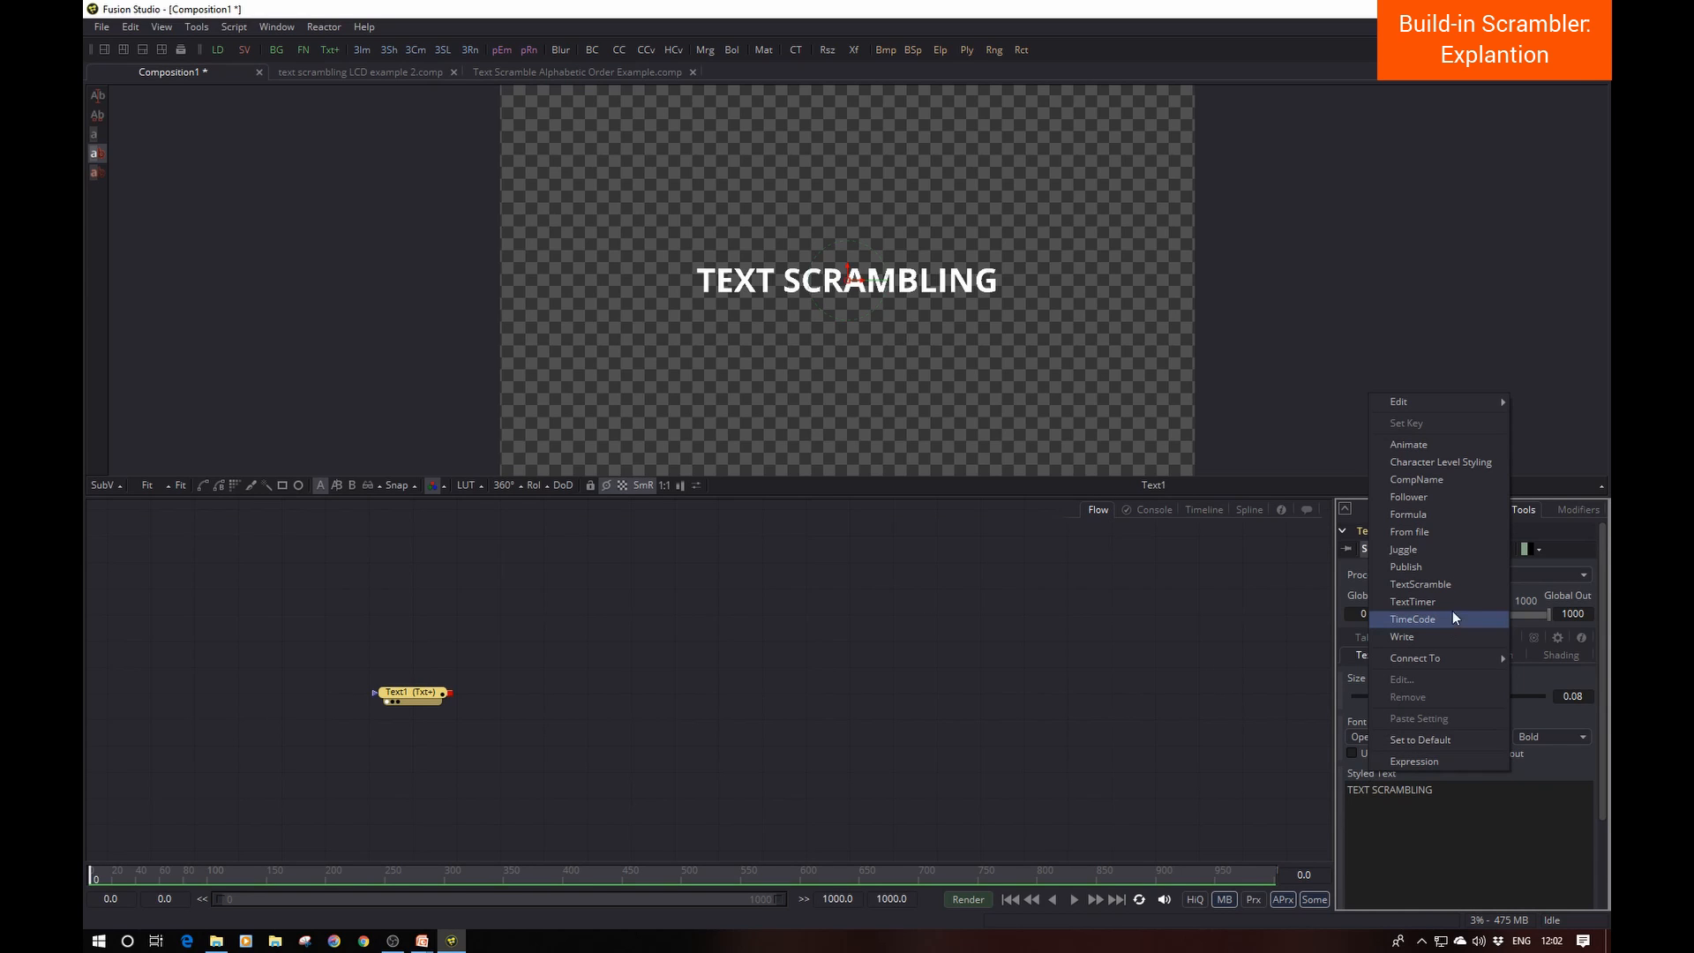
pyautogui.click(1454, 585)
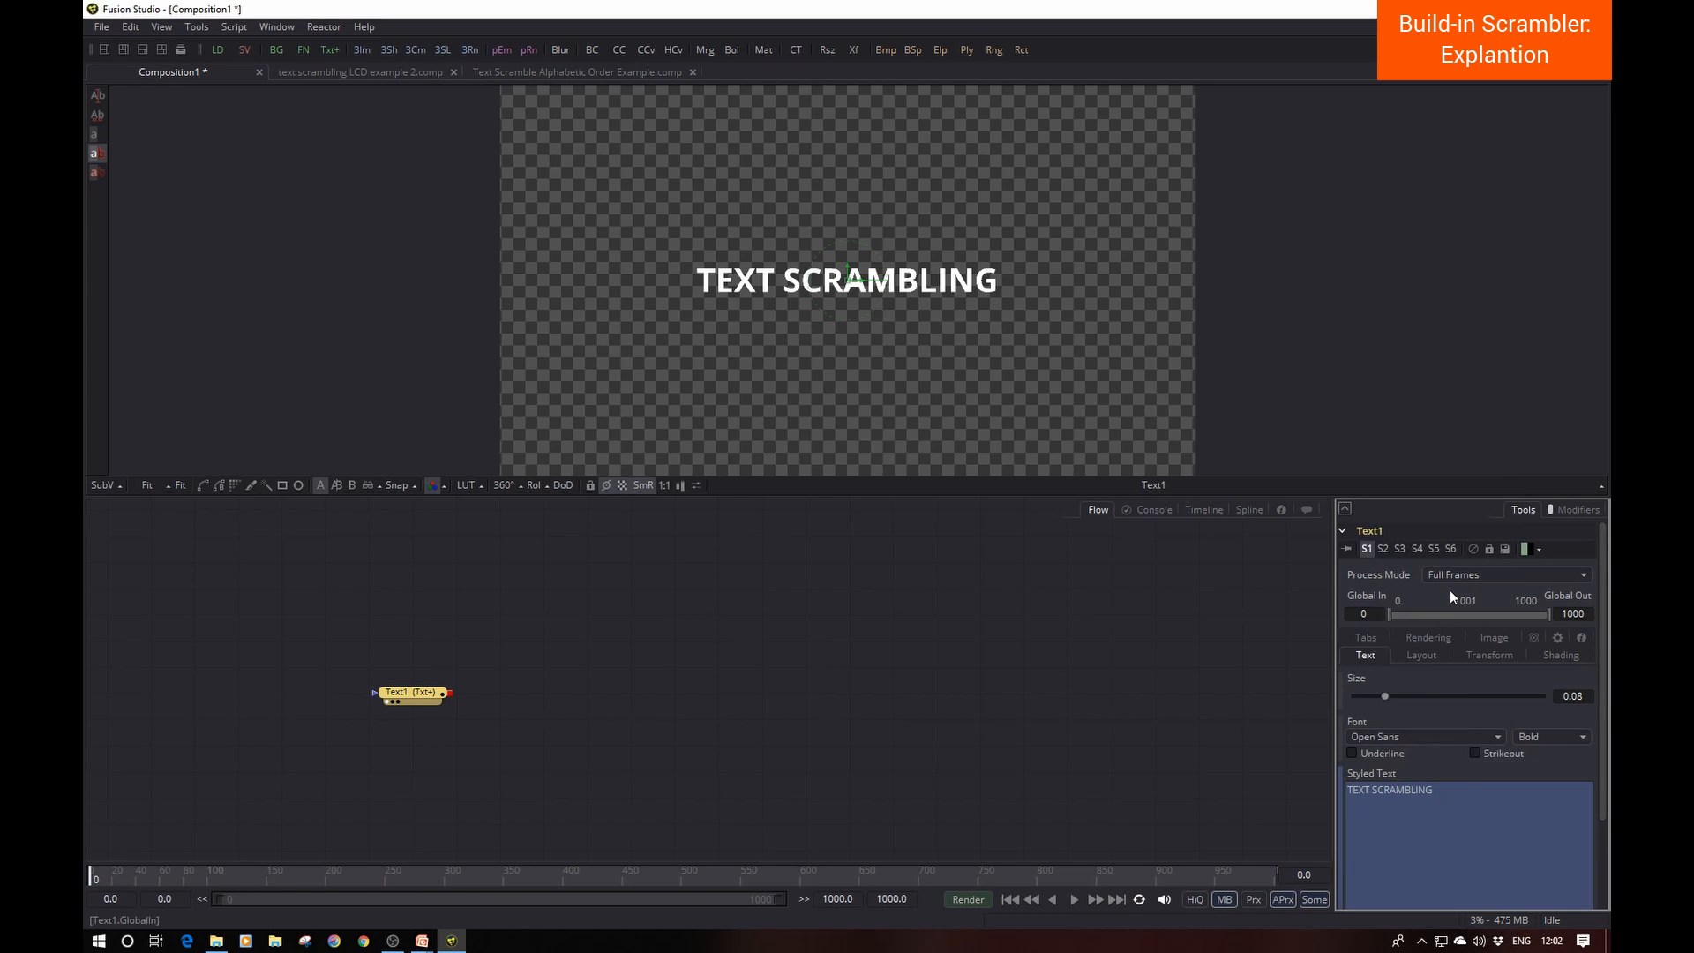
pyautogui.click(1075, 900)
pyautogui.click(1073, 900)
pyautogui.click(1011, 899)
# Step: Expand the TextScramble modifier's controls and raise its Randomness to about 1.724
pyautogui.click(1580, 511)
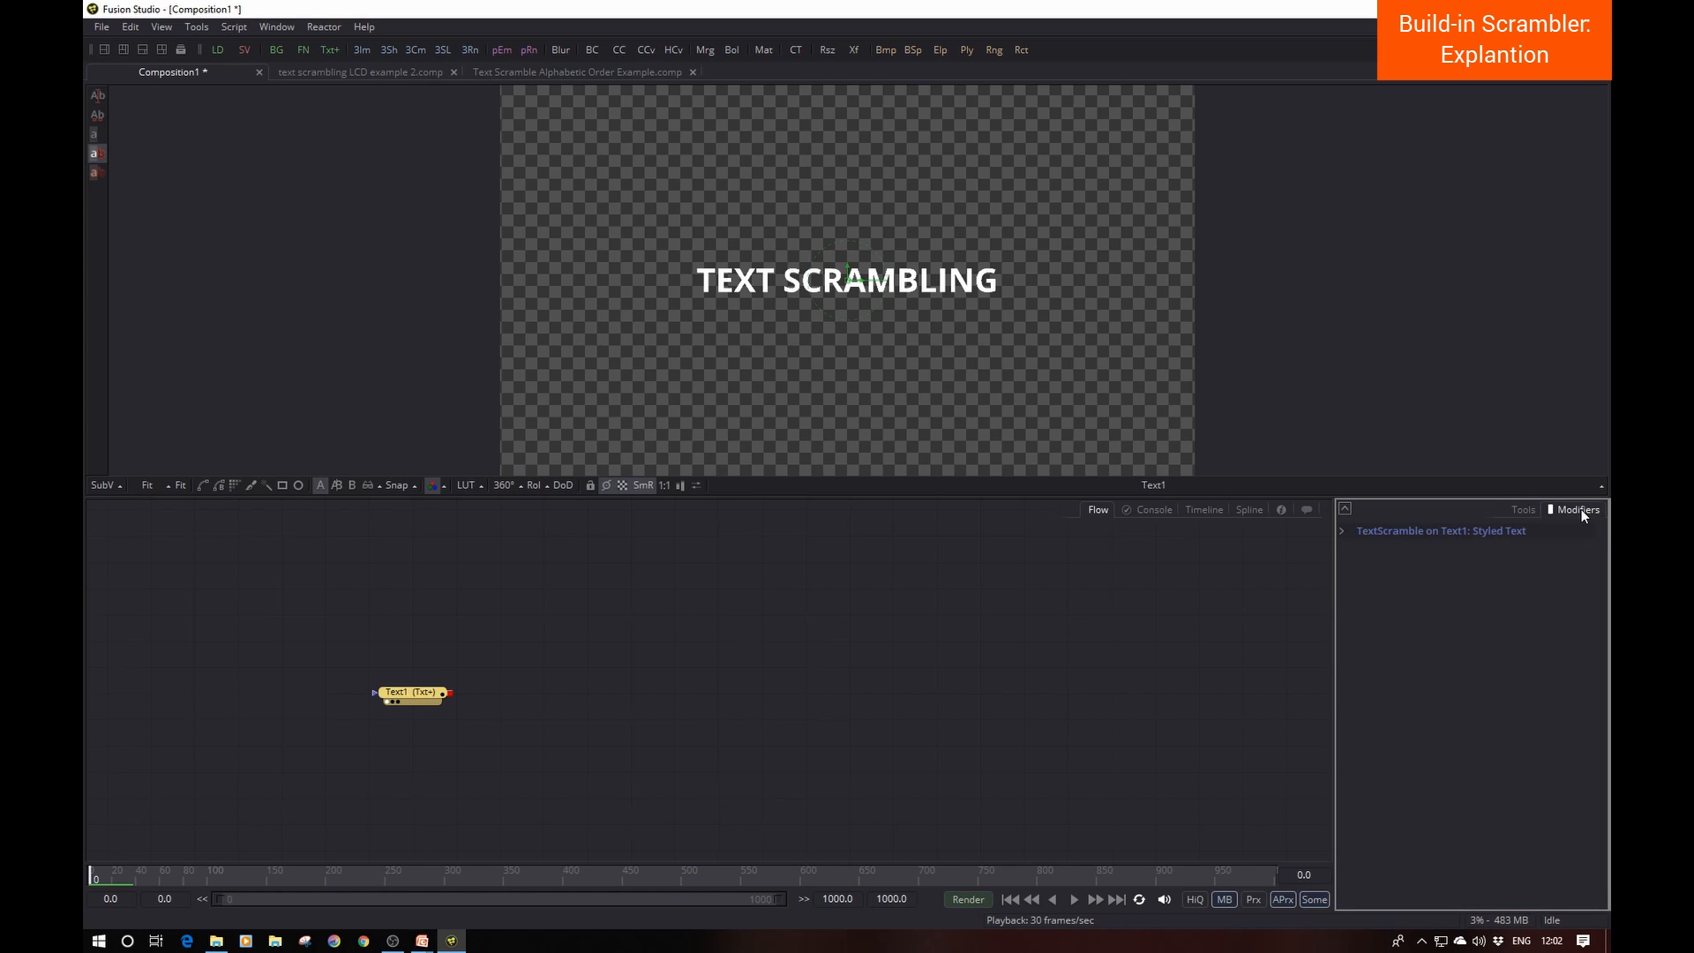
pyautogui.click(1343, 531)
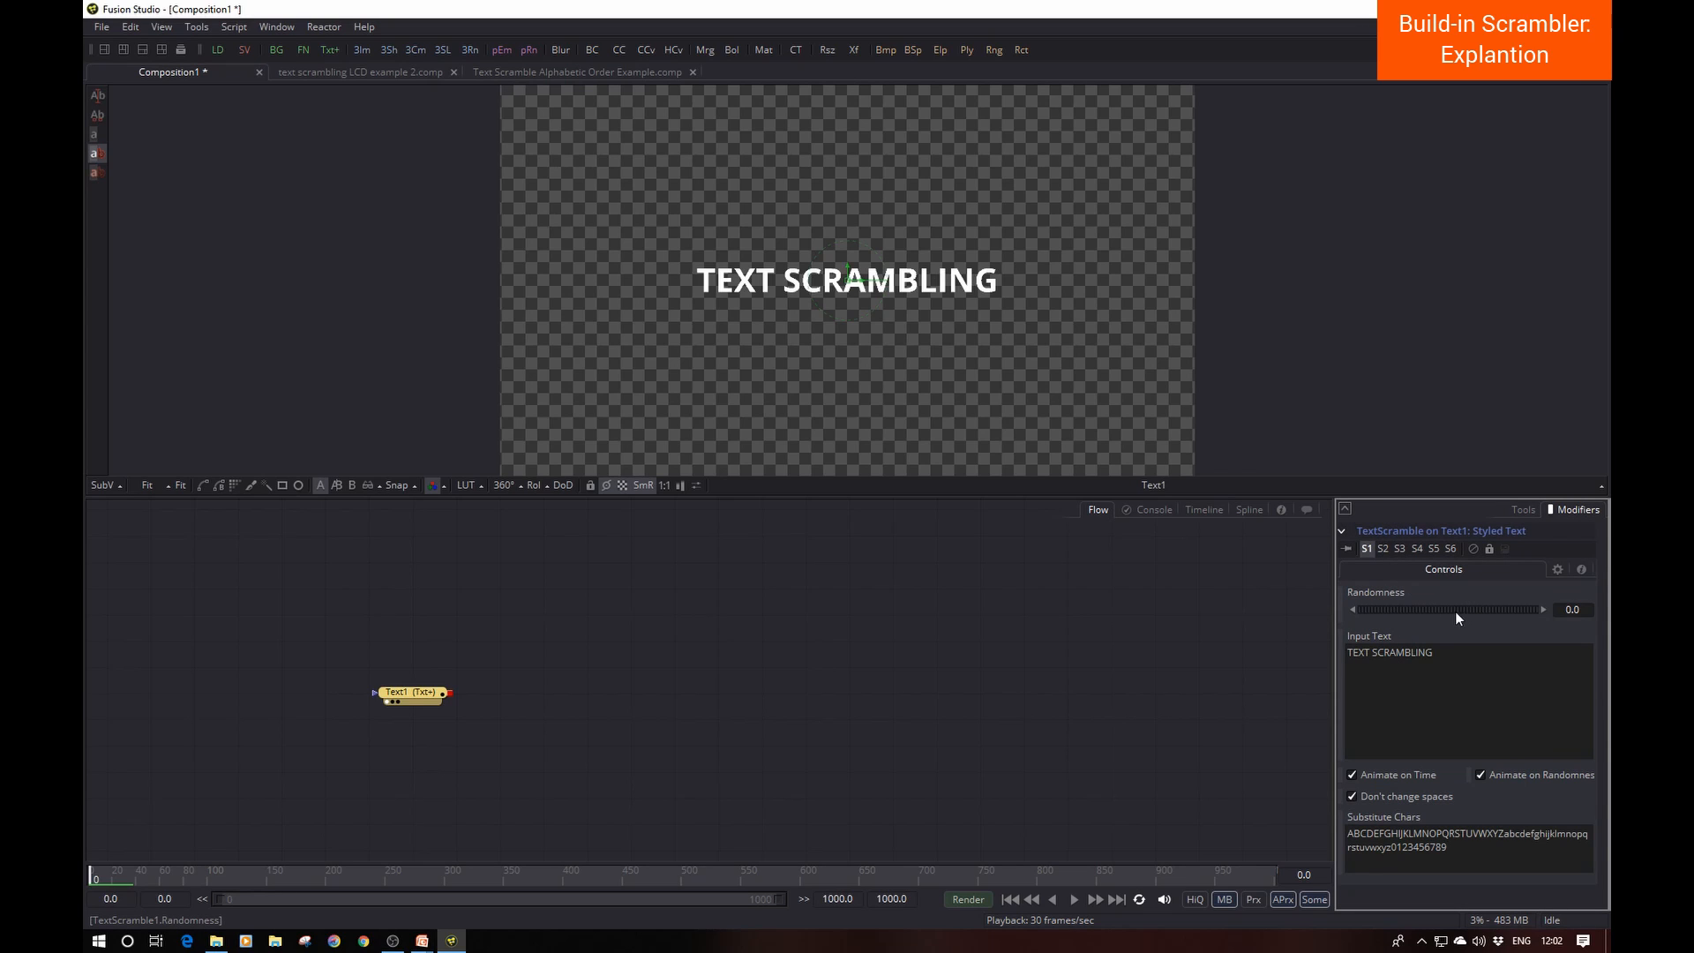
pyautogui.moveTo(1442, 609); pyautogui.dragTo(1580, 609)
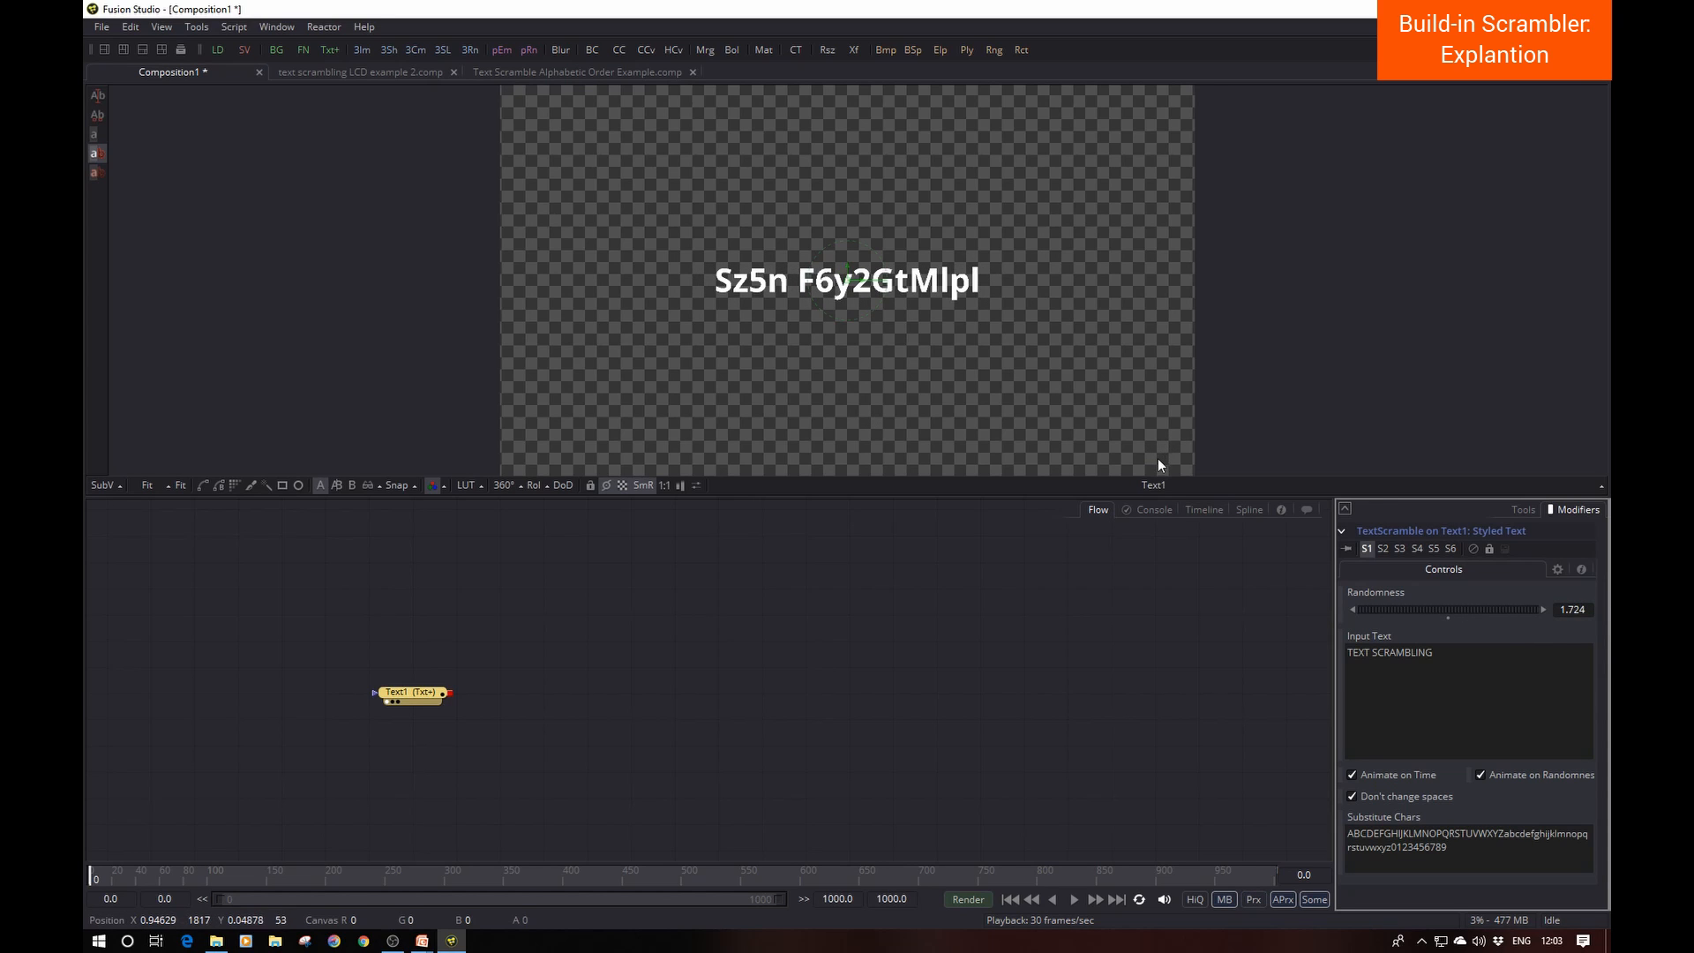
# Step: Animate Randomness from its current value at frame 0 down to 0 at frame 57
pyautogui.rightClick(1390, 591)
pyautogui.click(1431, 596)
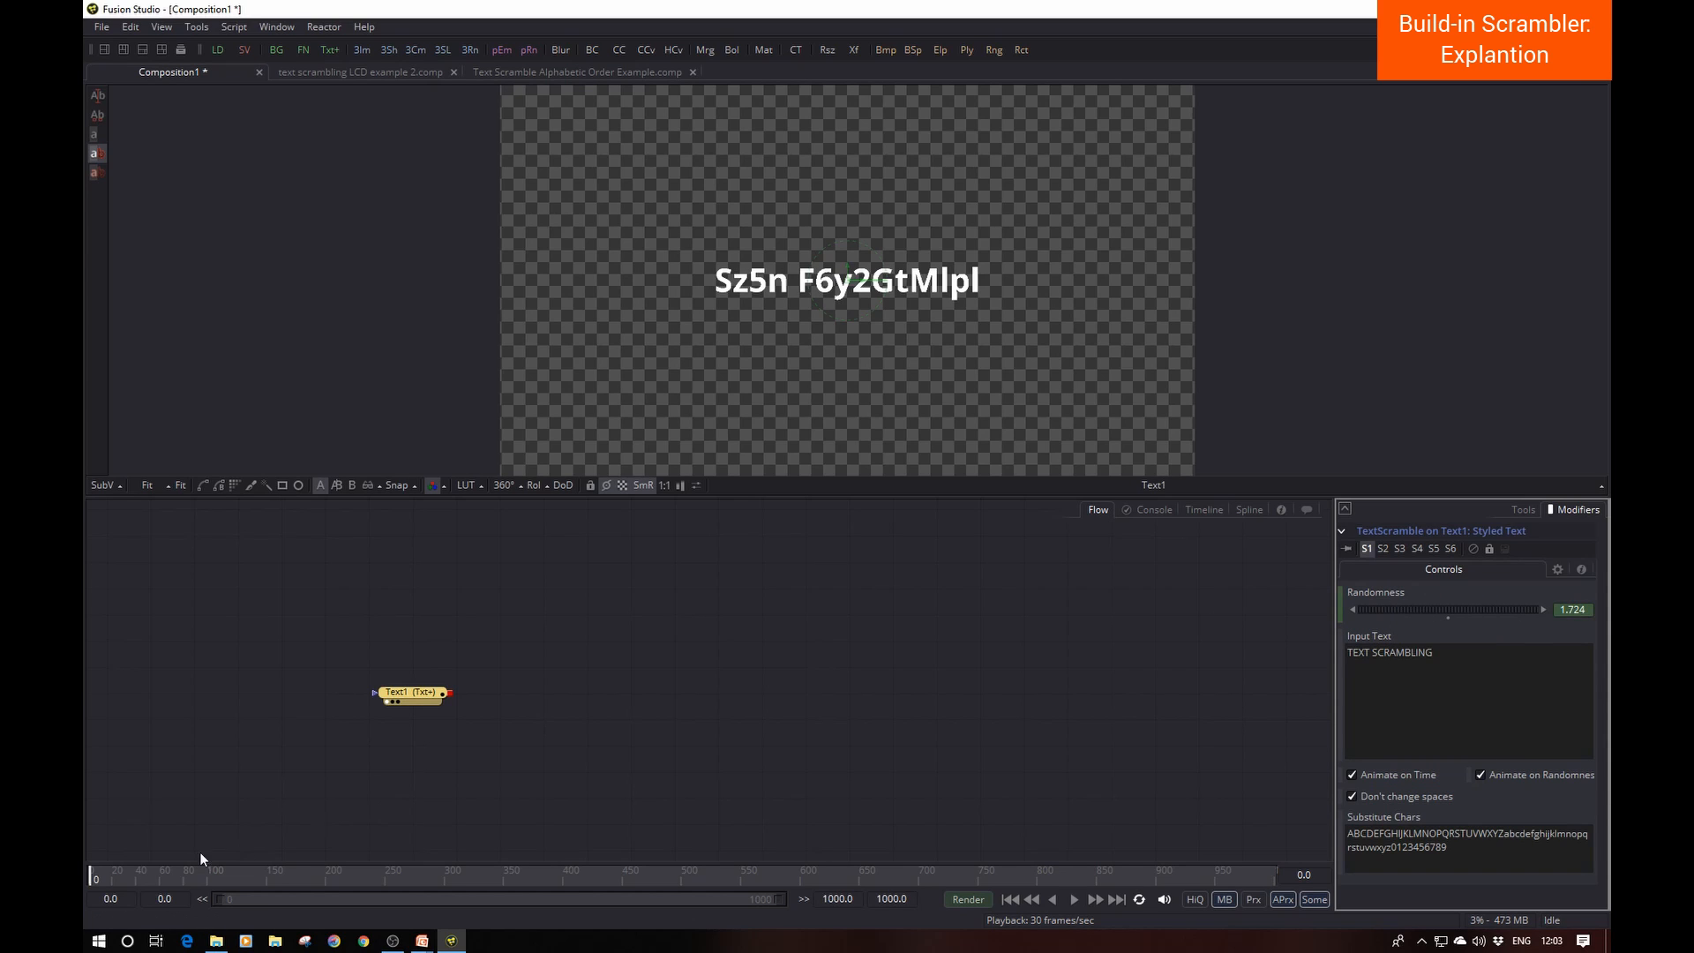
pyautogui.click(157, 876)
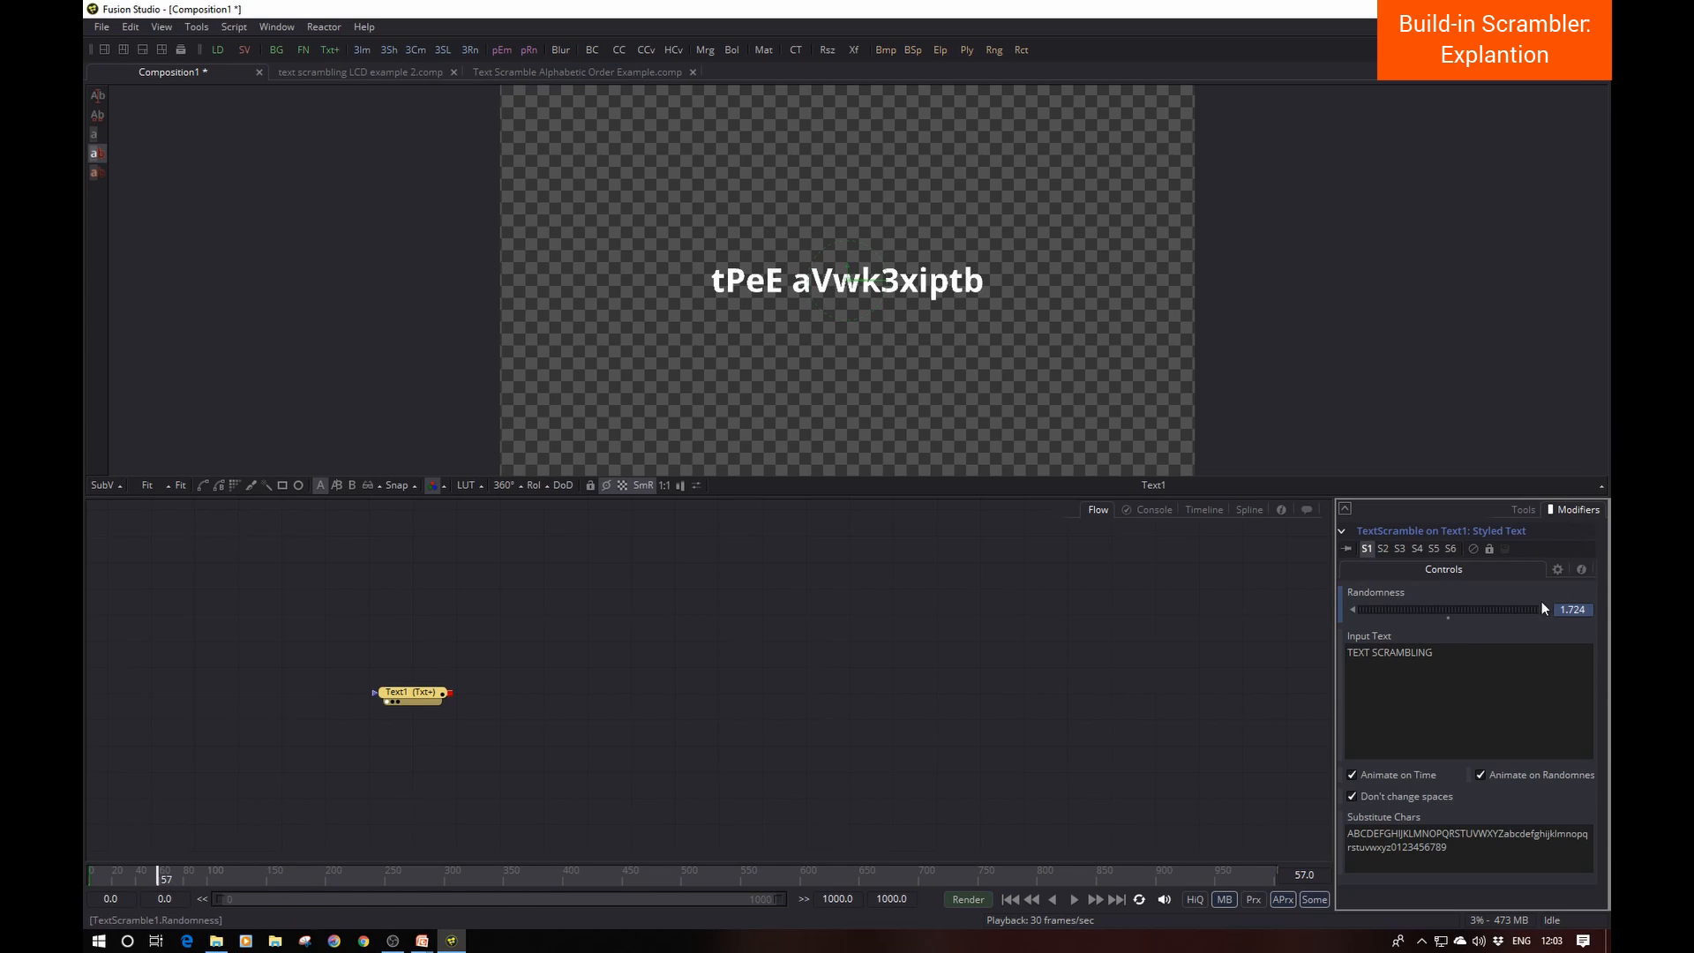
pyautogui.doubleClick(1449, 618)
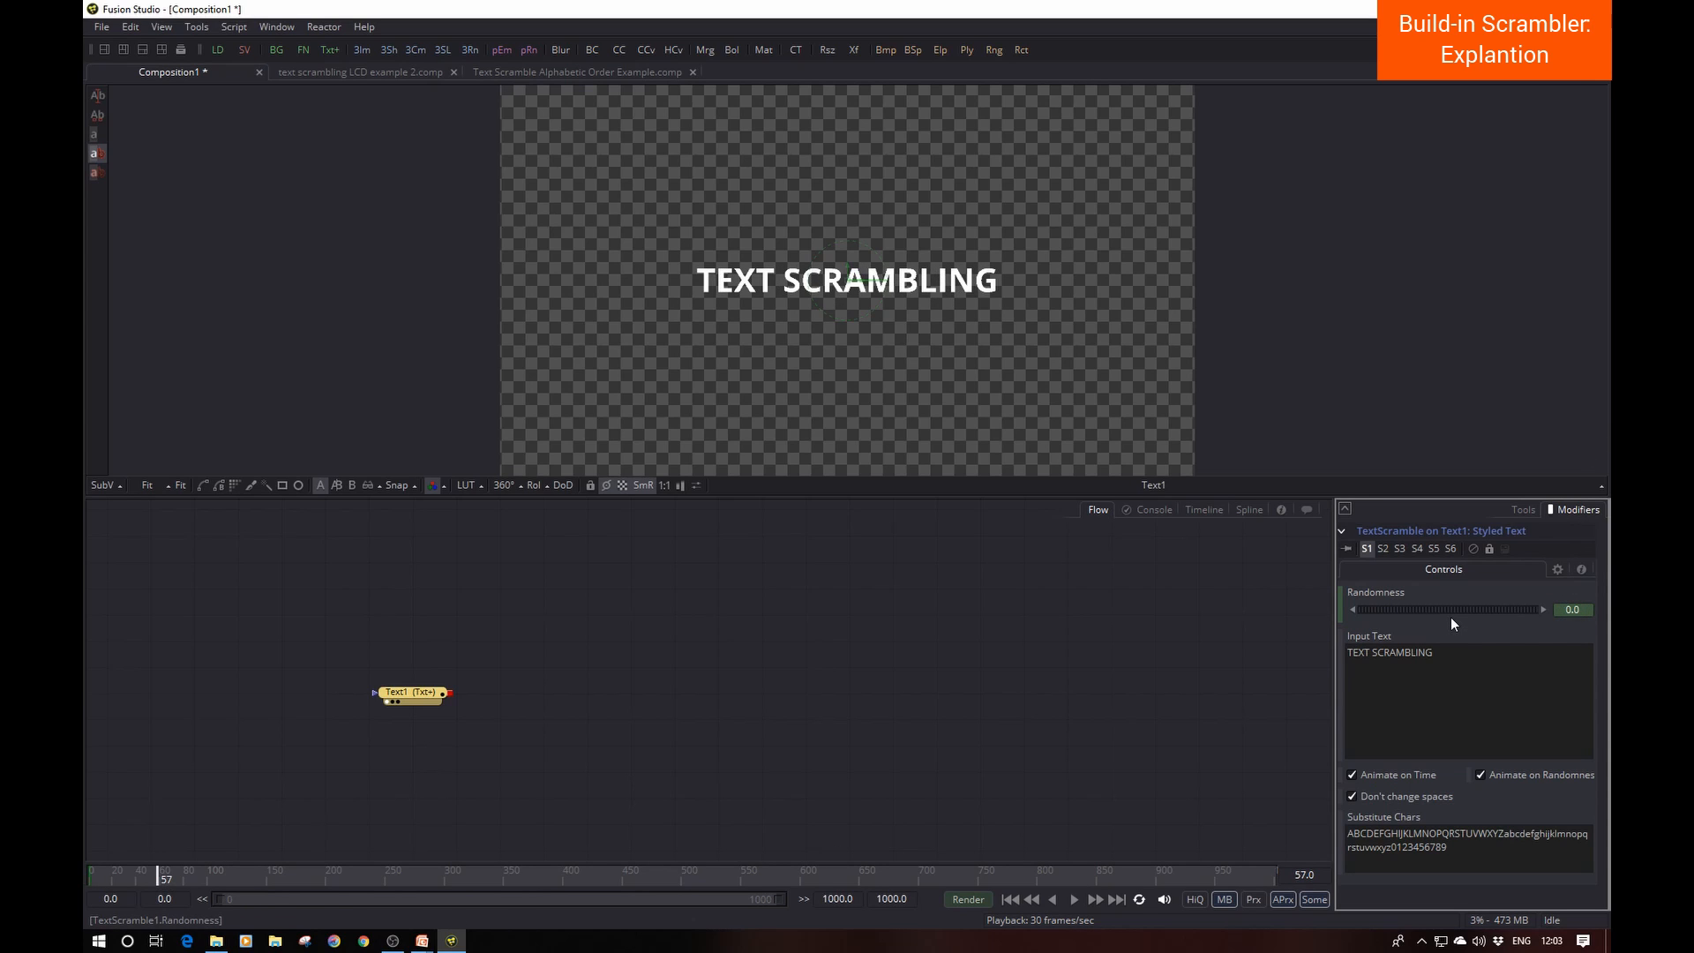
# Step: Play the Randomness animation twice from the first frame to check how the text unscrambles, then rewind
pyautogui.click(1014, 900)
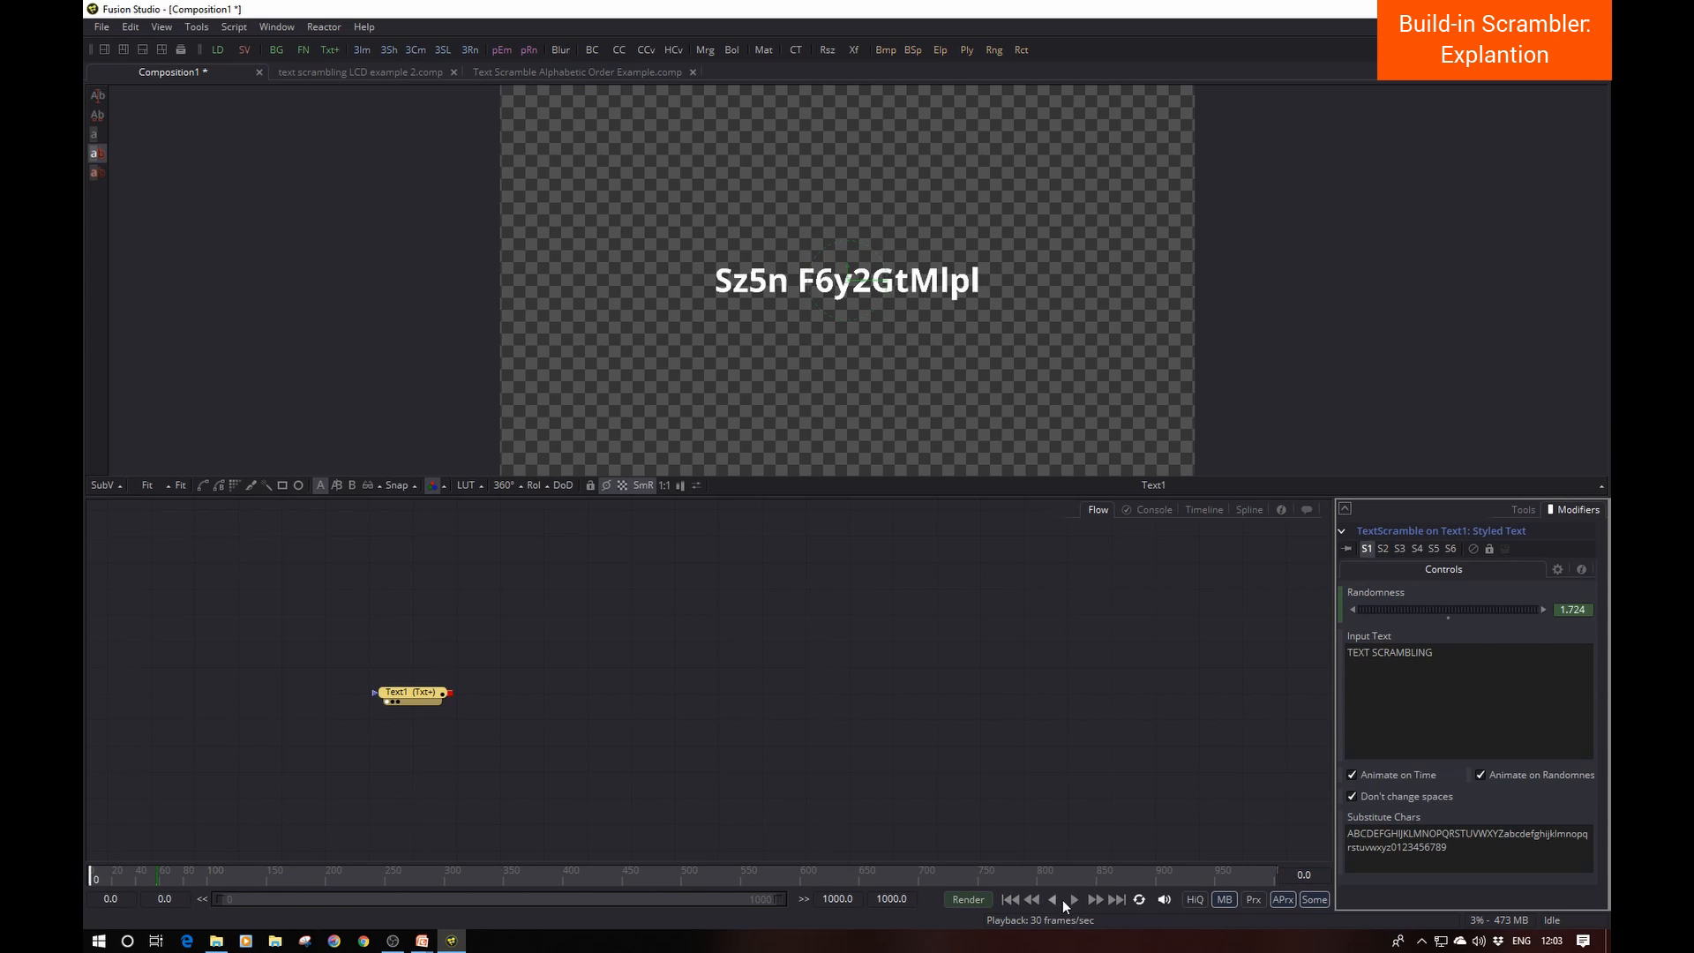
pyautogui.click(1073, 900)
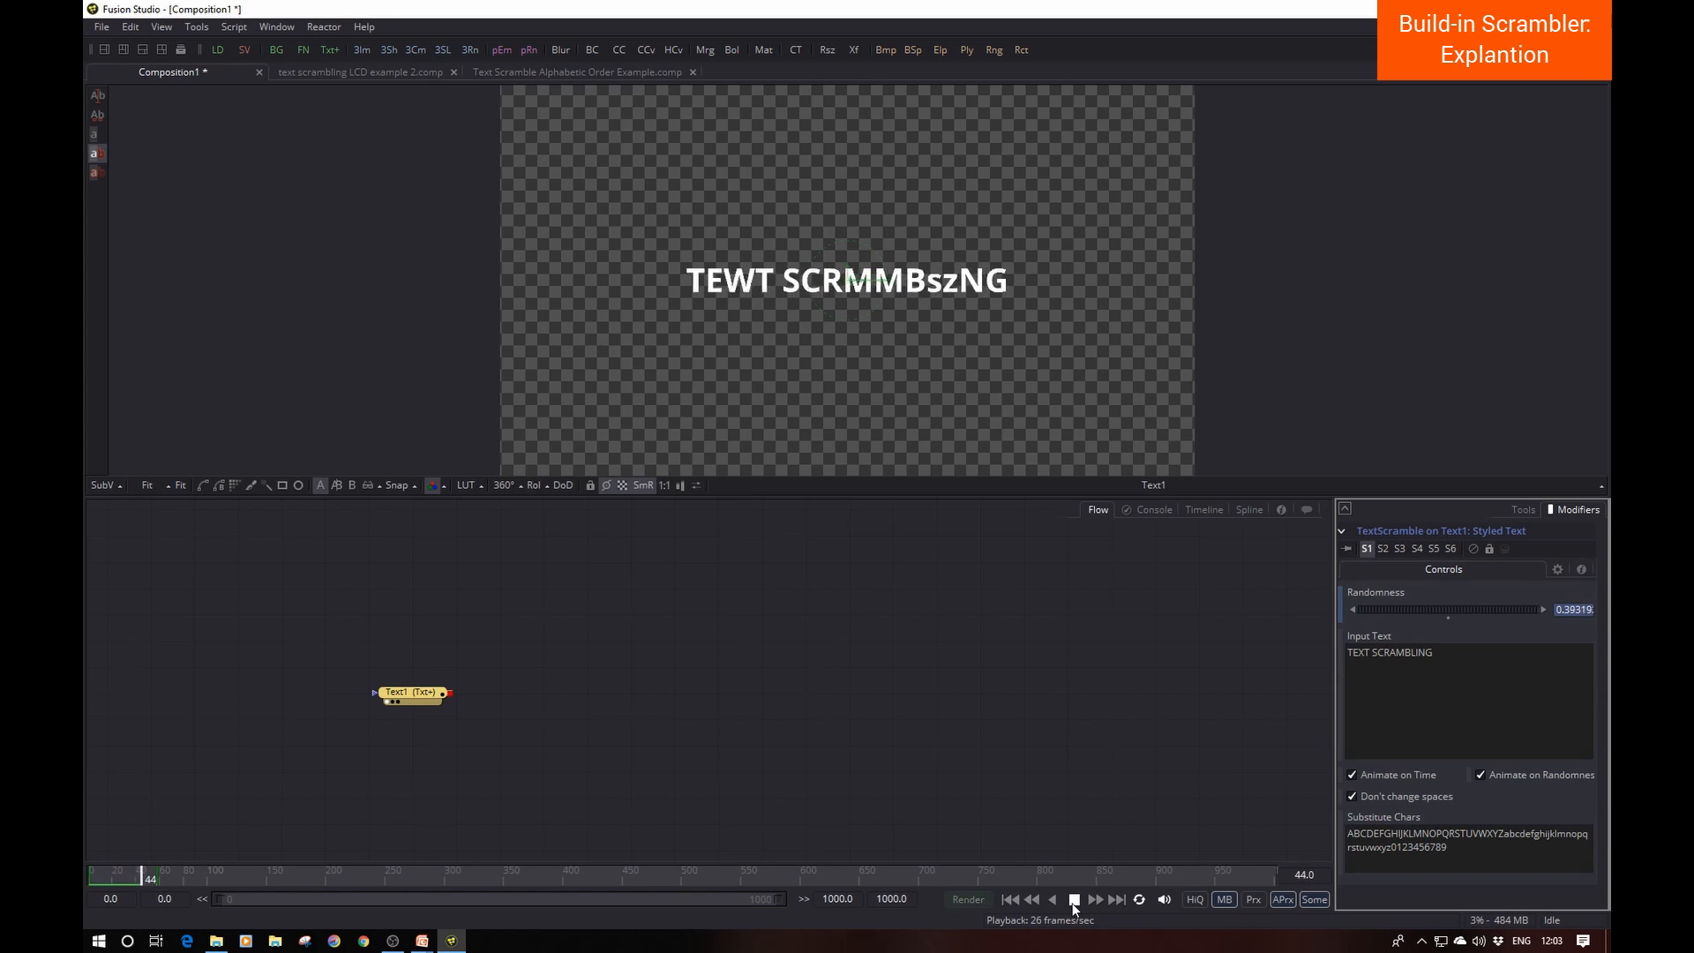
pyautogui.click(1073, 900)
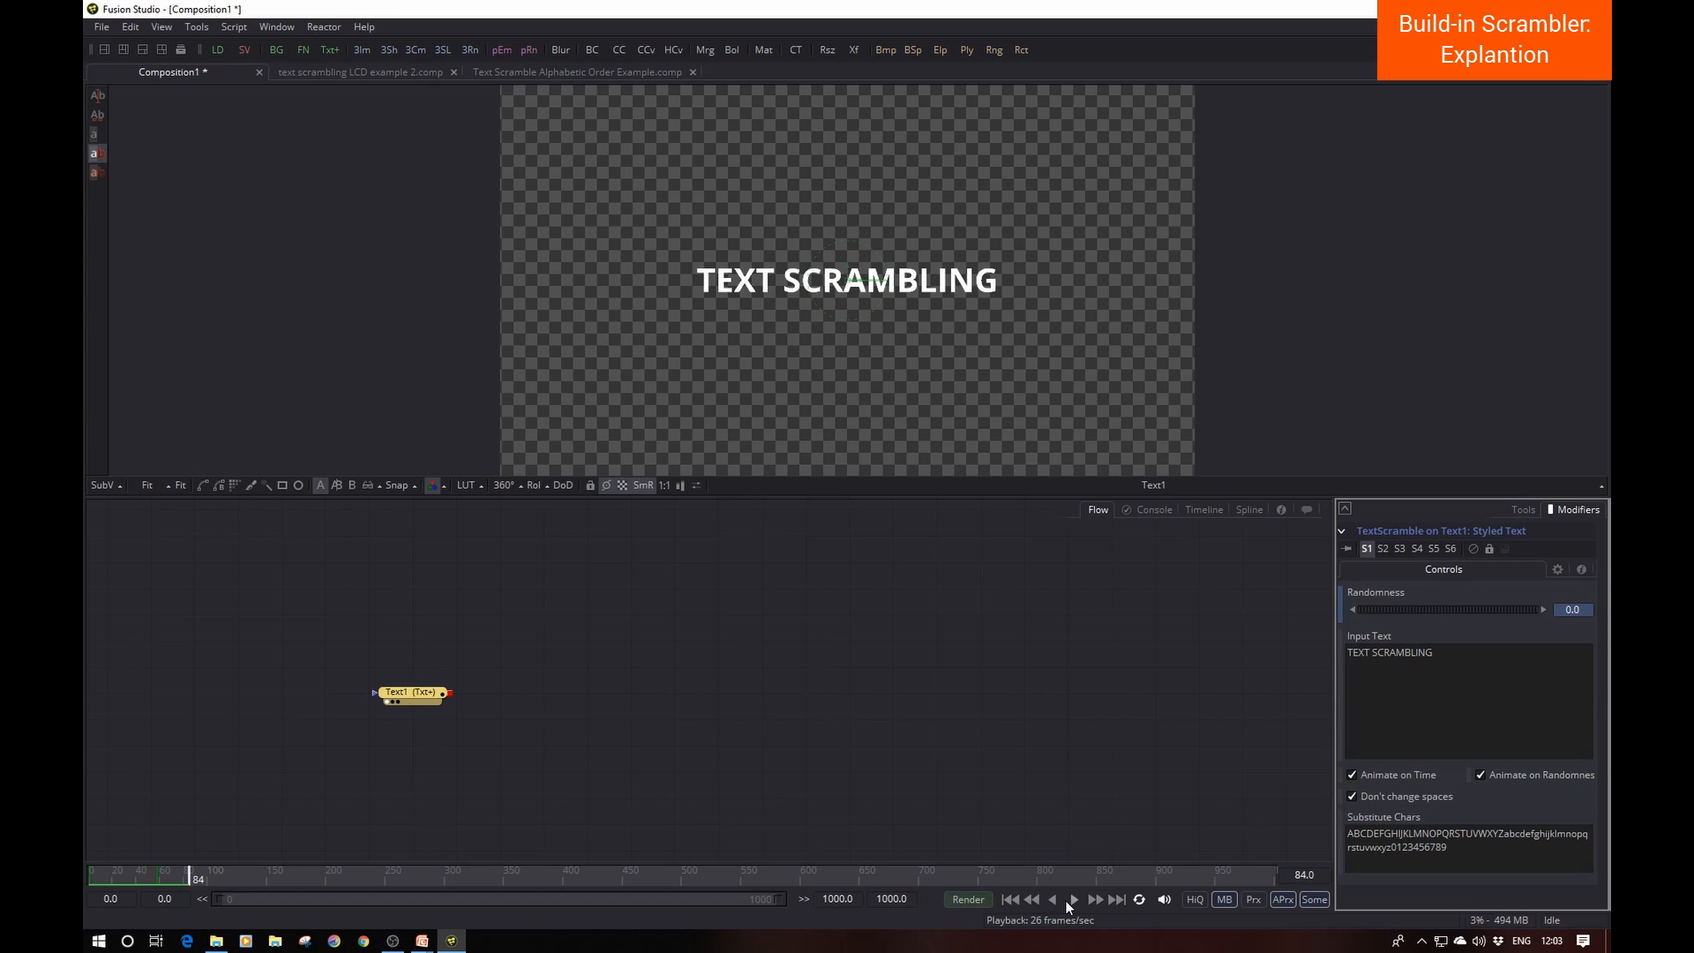
pyautogui.click(1010, 900)
pyautogui.click(1074, 900)
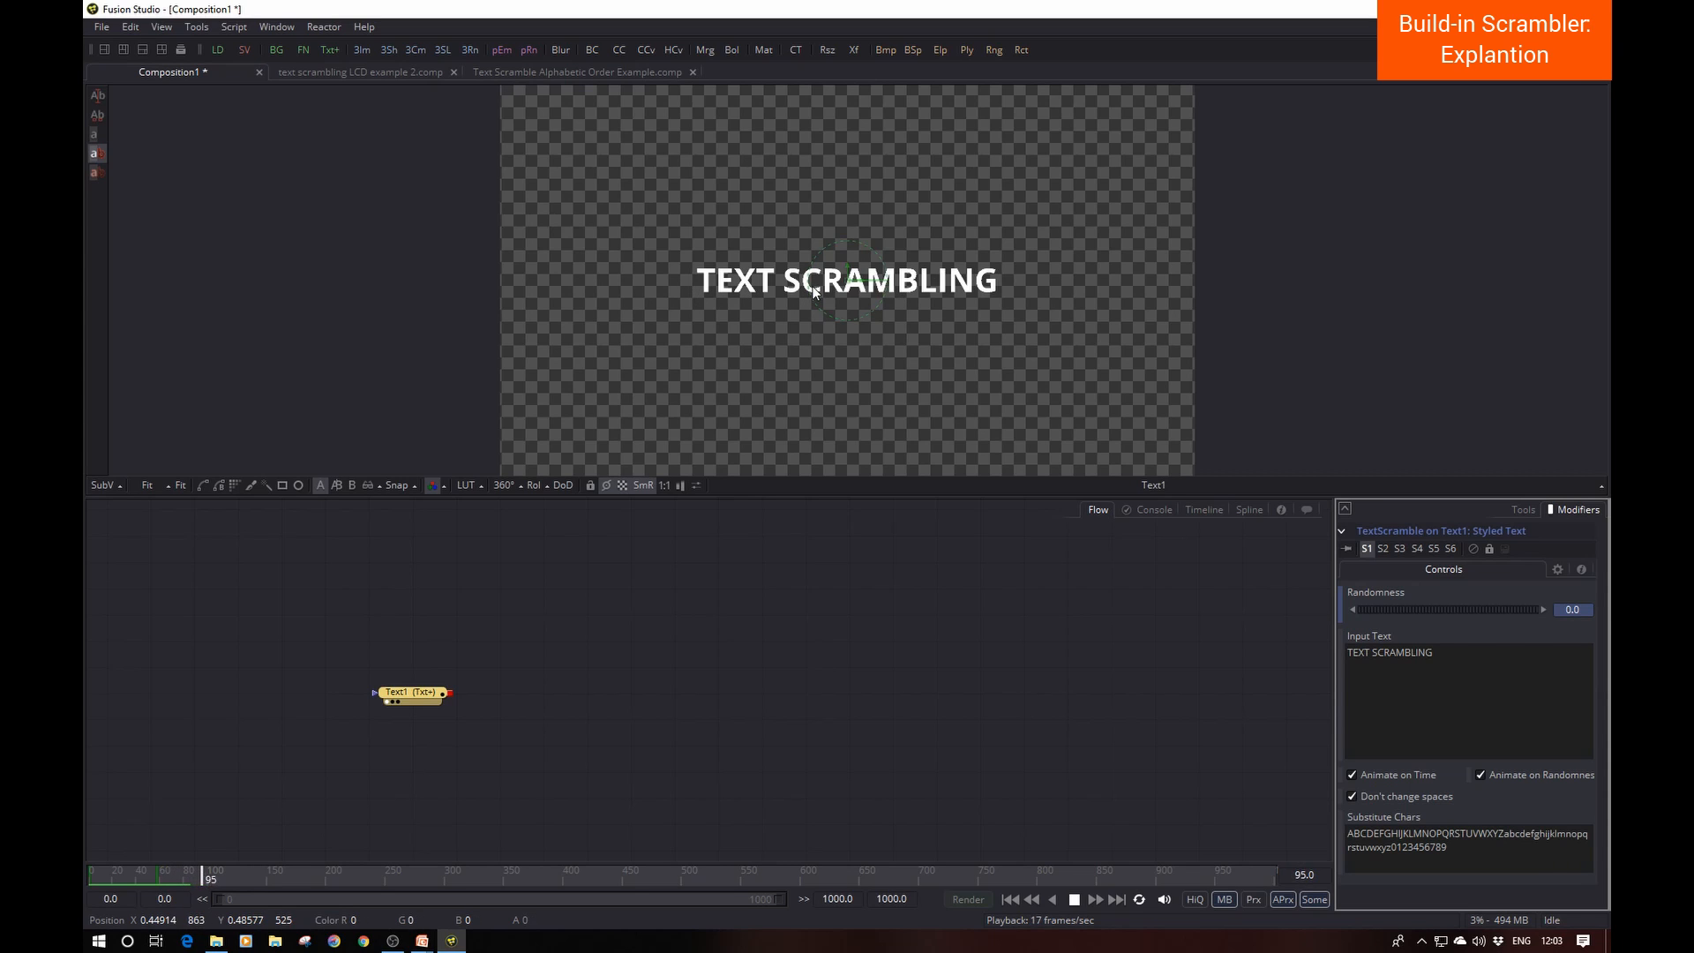
pyautogui.click(1074, 899)
pyautogui.click(1011, 899)
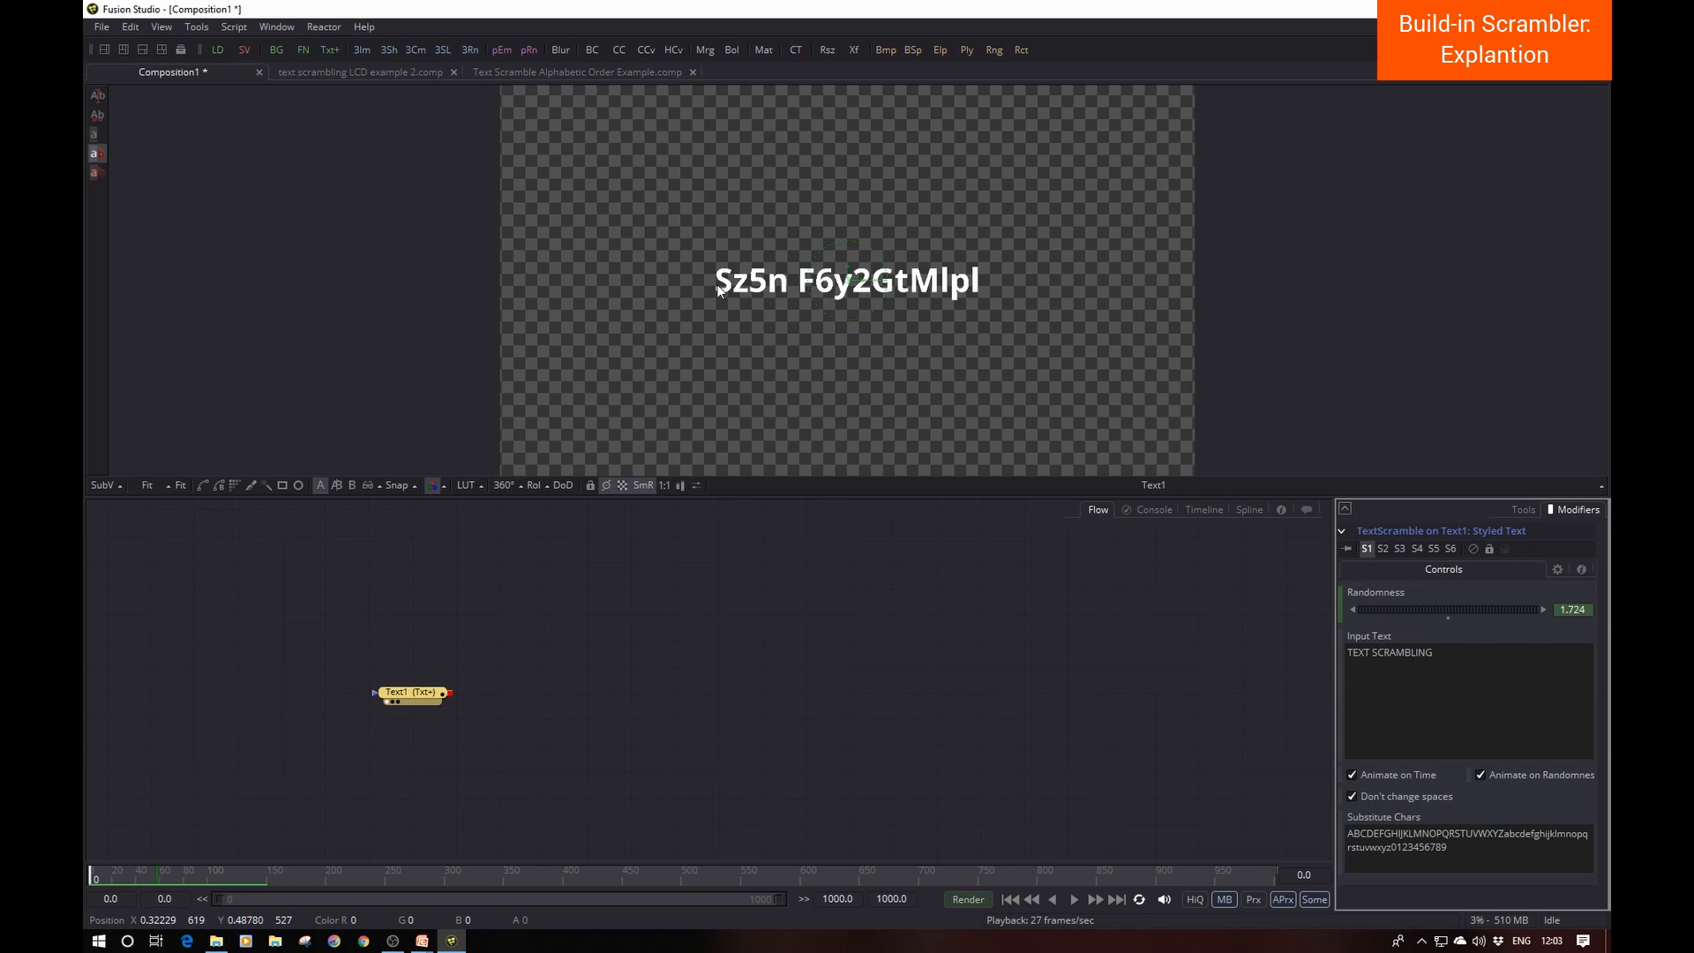
# Step: Change the Text+ node's font to Courier New
pyautogui.click(1524, 510)
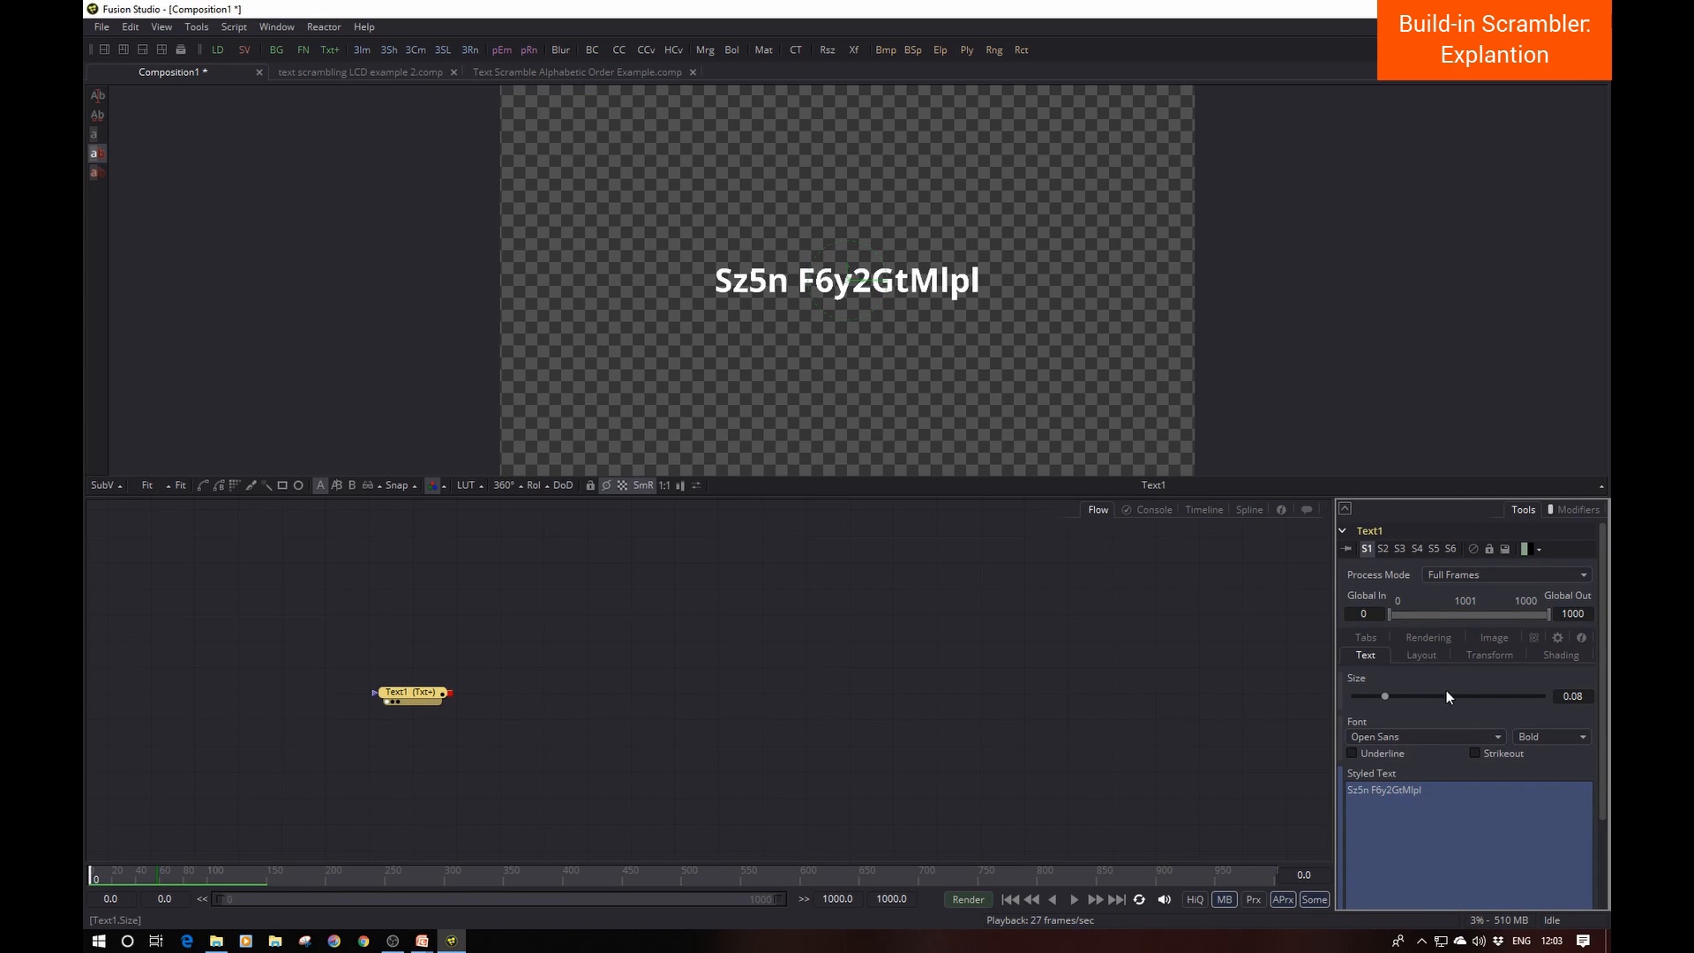
pyautogui.click(1407, 736)
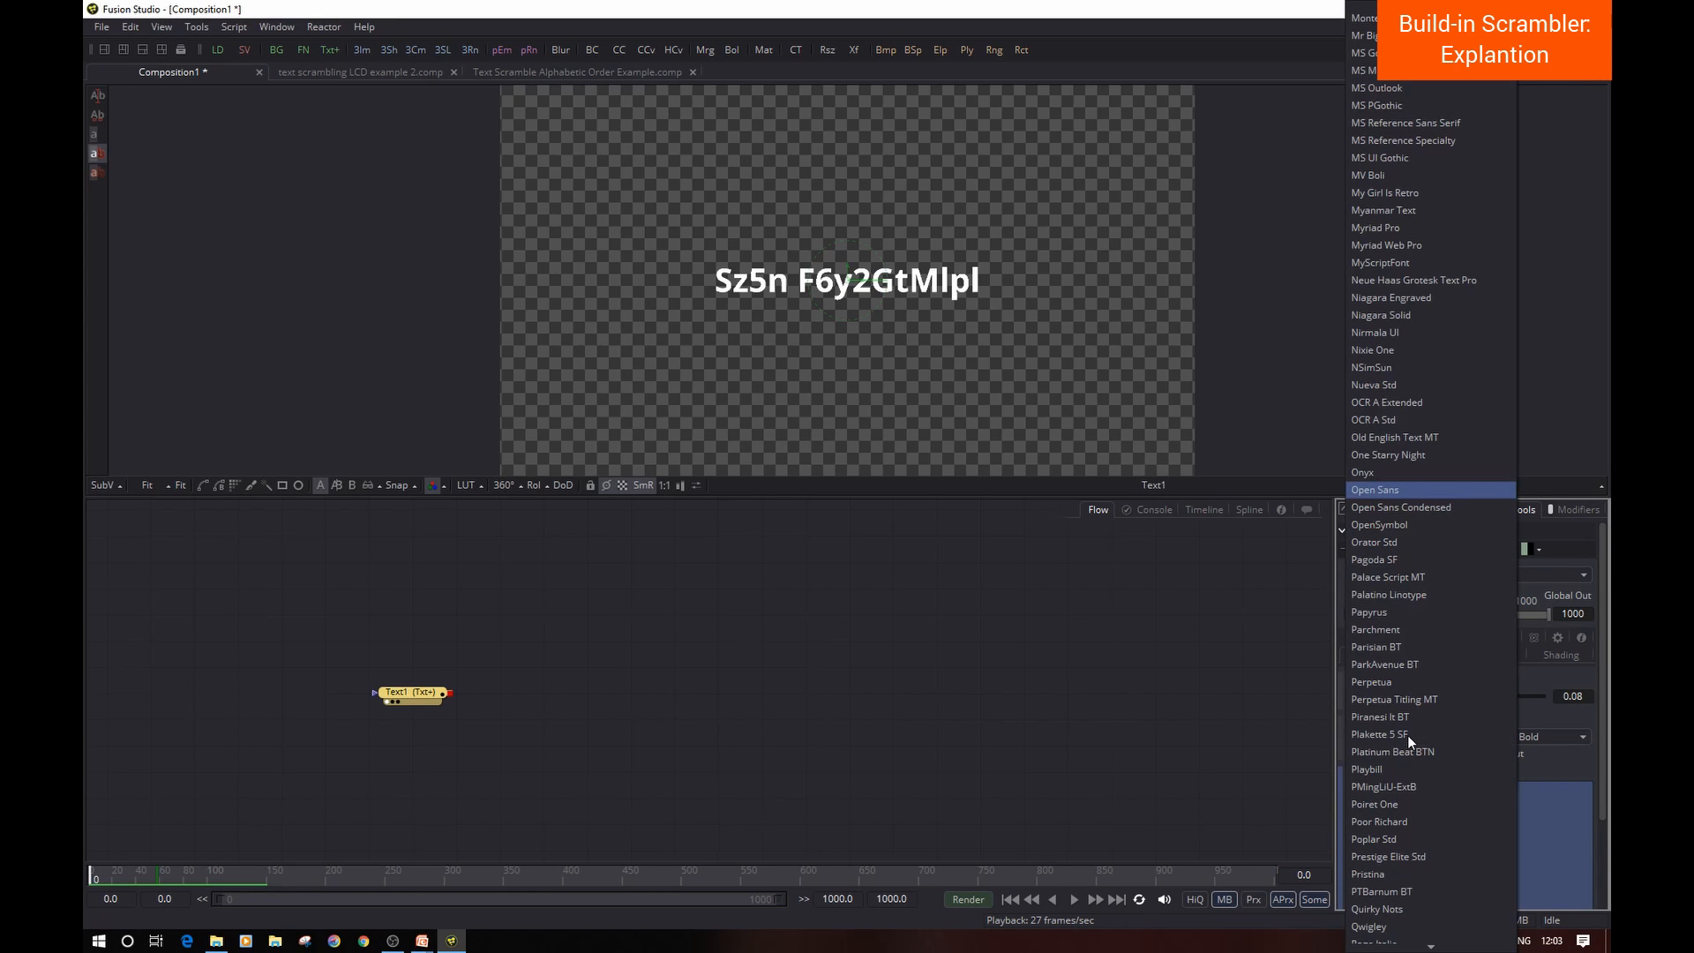
pyautogui.press('c')
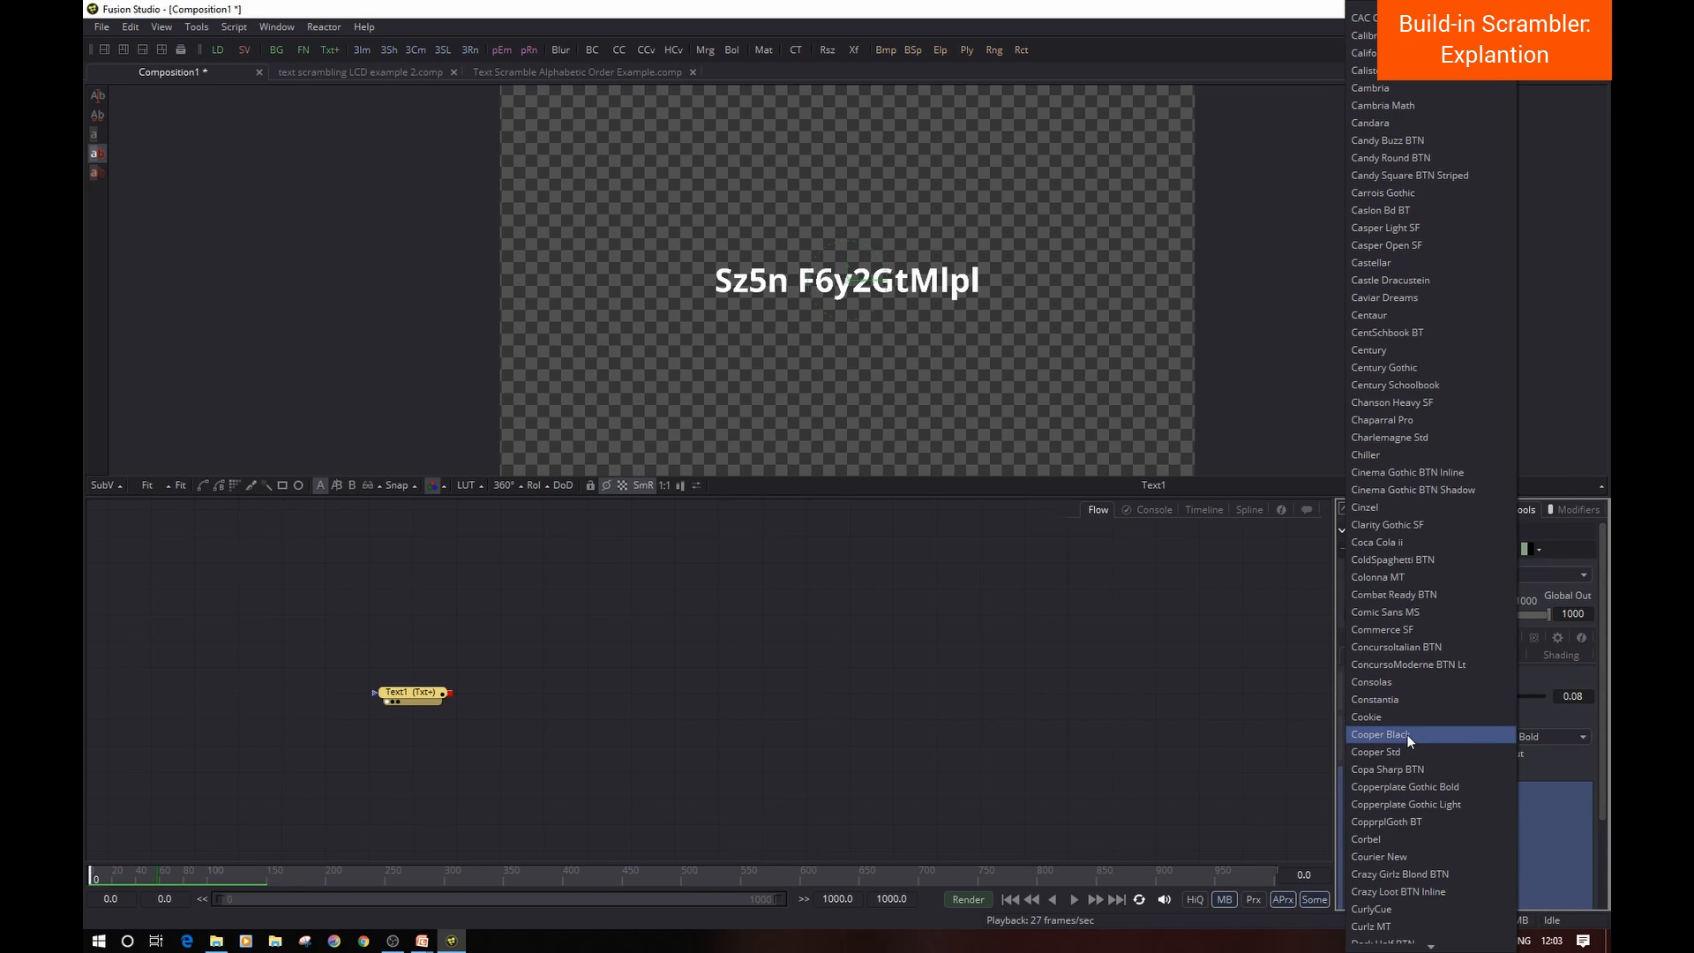
pyautogui.click(1407, 855)
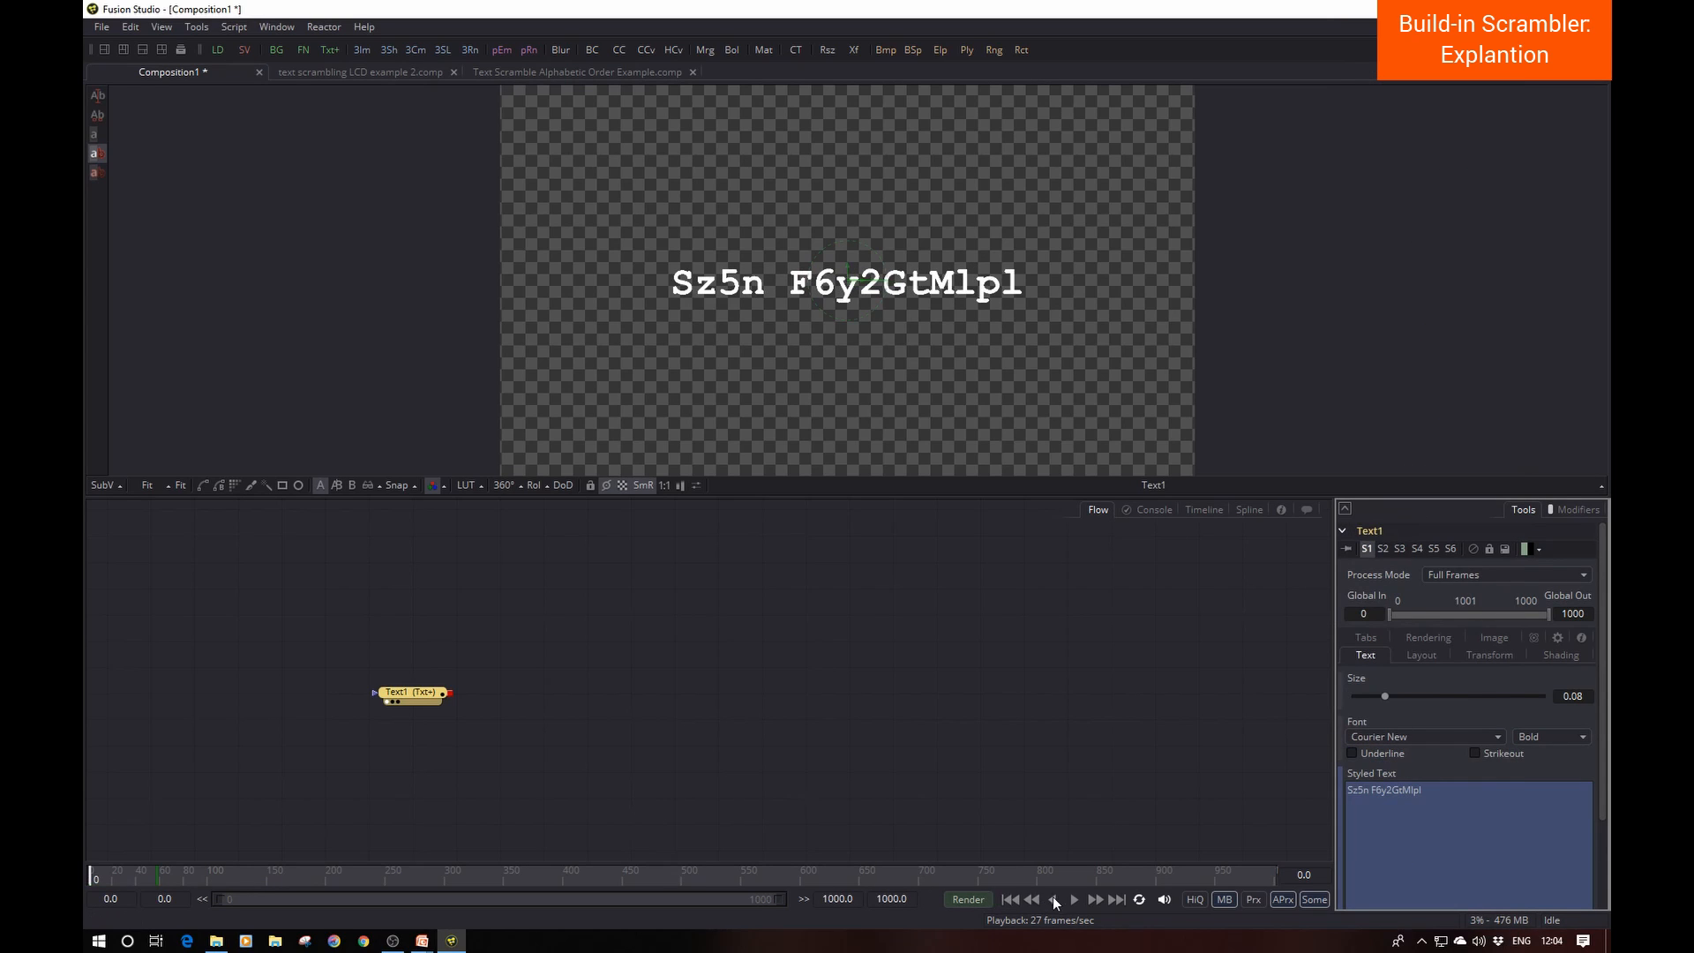
# Step: Play the scramble with the monospaced font to check the letter spacing, then return to the first frame
pyautogui.click(1074, 899)
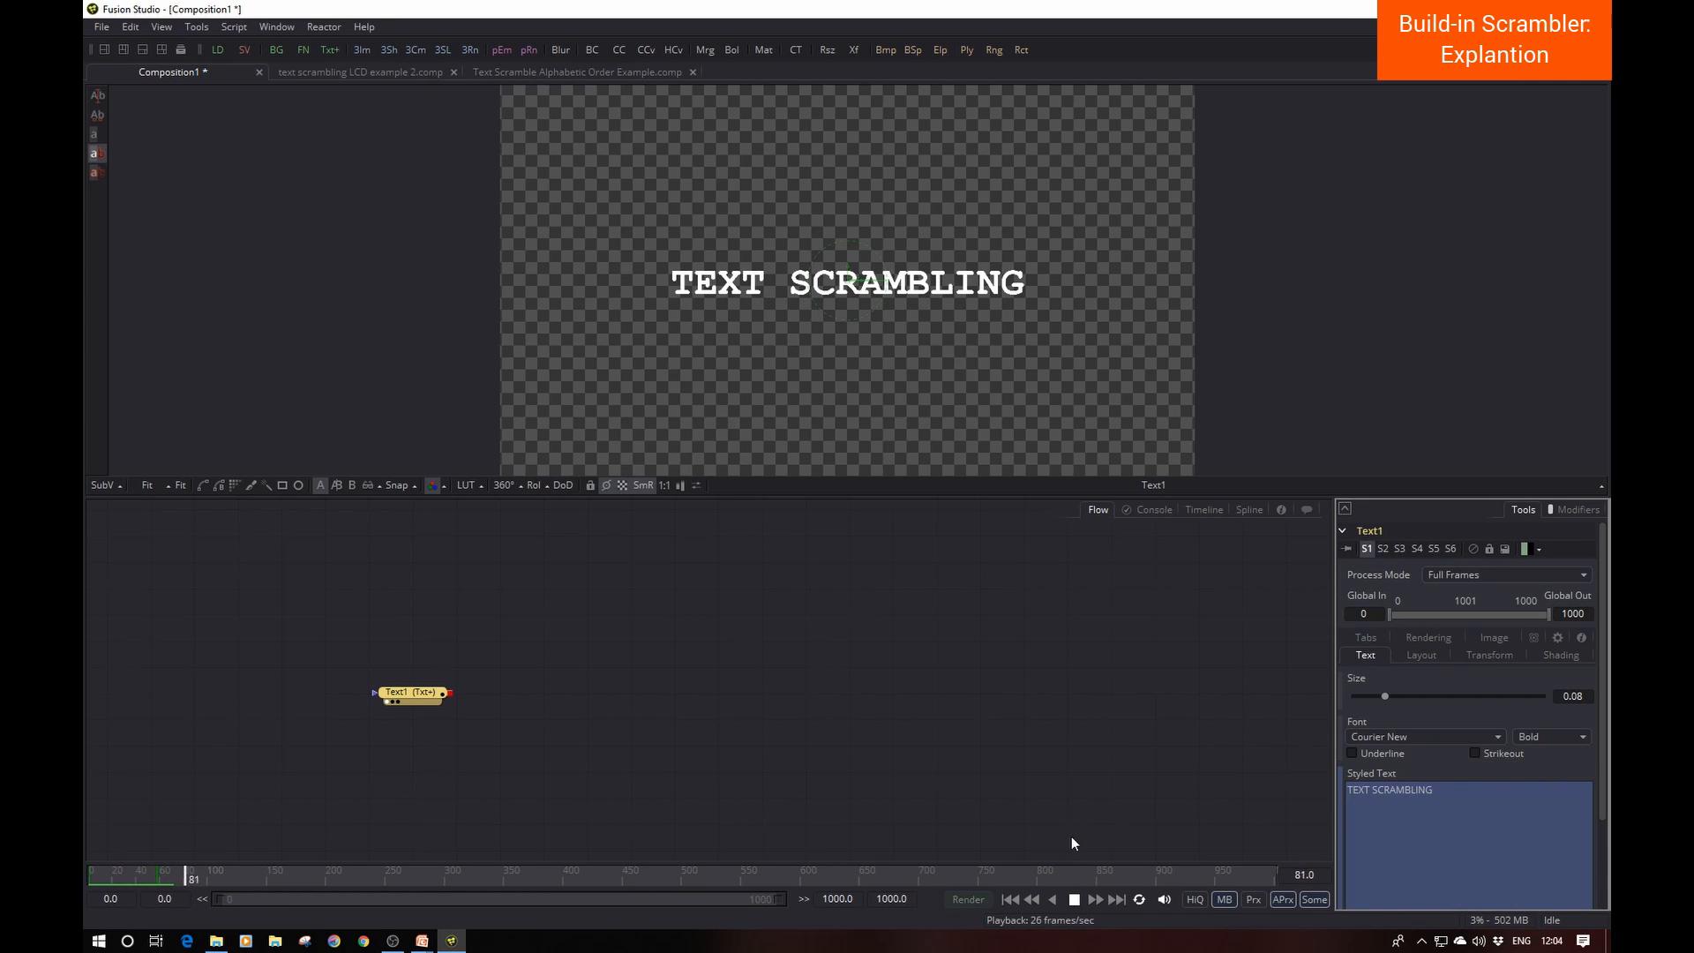
pyautogui.click(1075, 898)
pyautogui.click(1011, 900)
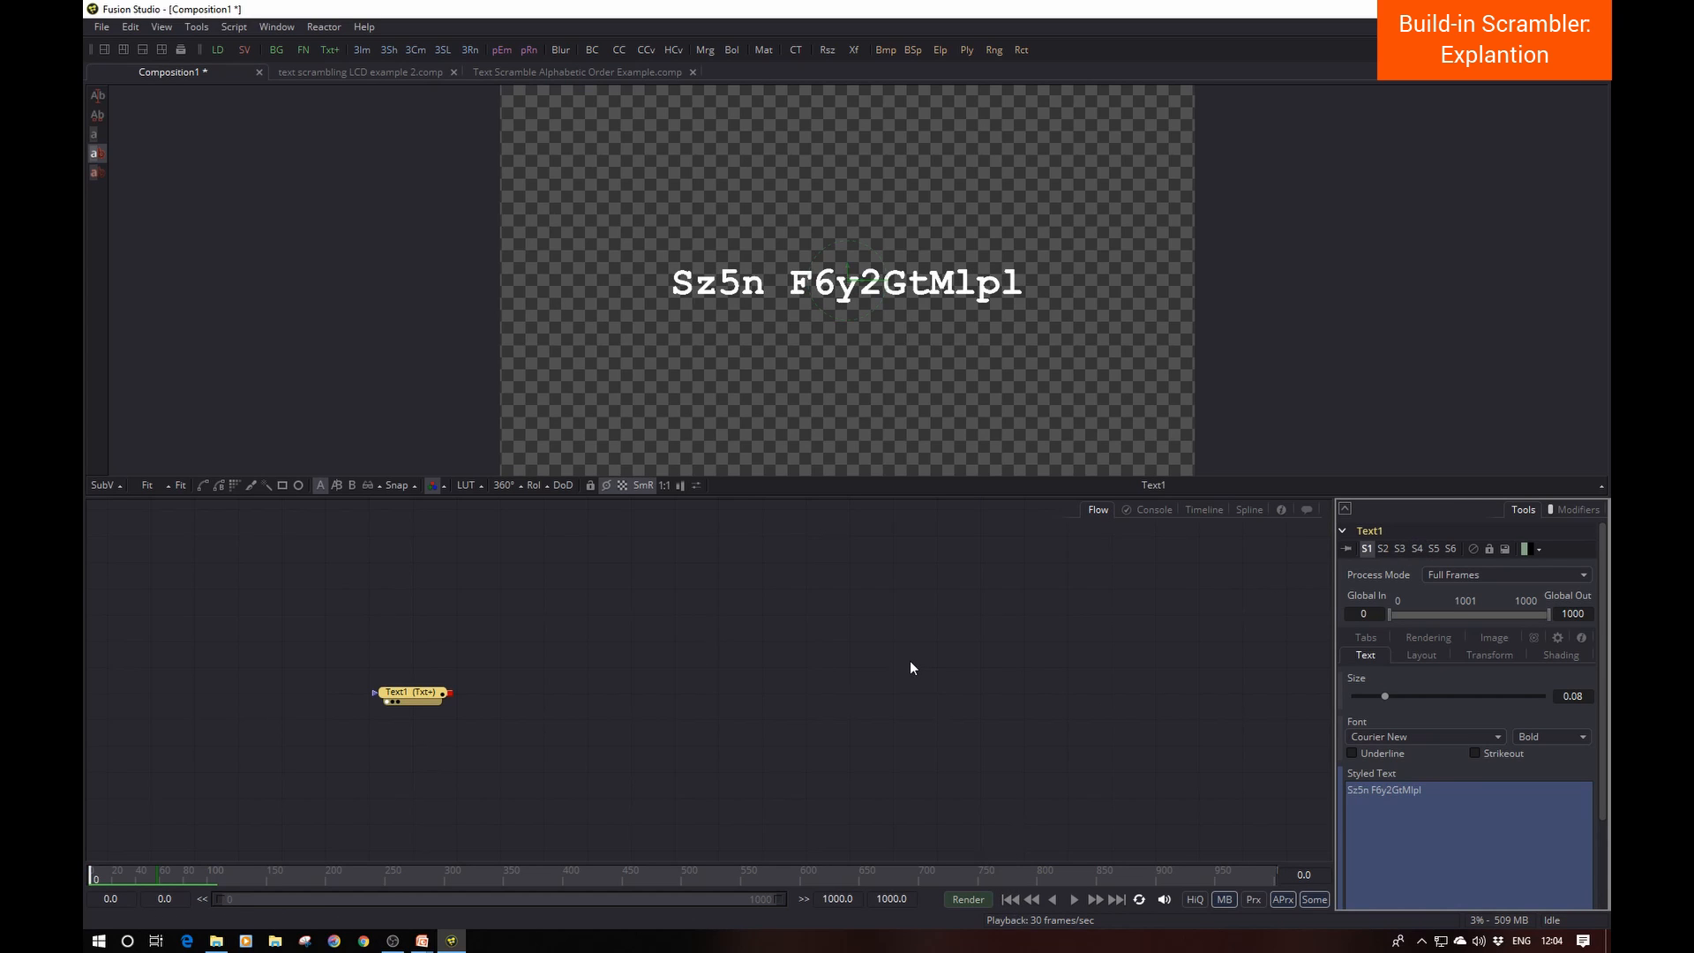
# Step: Add a Follower modifier to the TextScramble's input text and expand its timing controls
pyautogui.click(1579, 512)
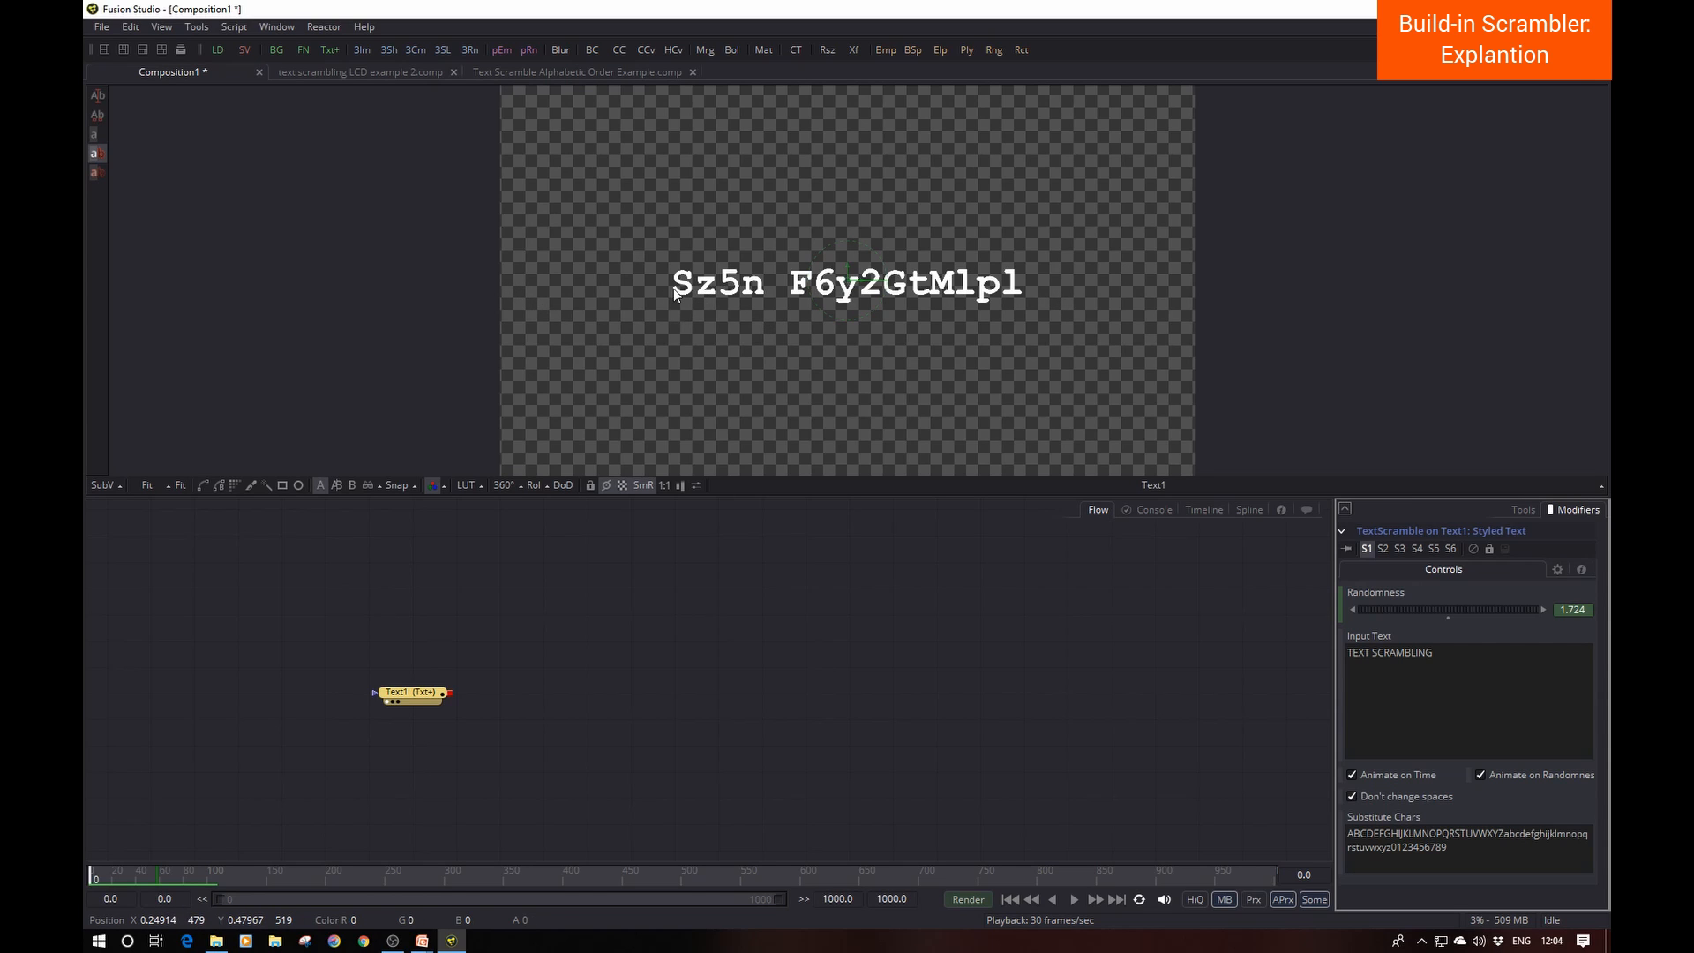
pyautogui.rightClick(1374, 634)
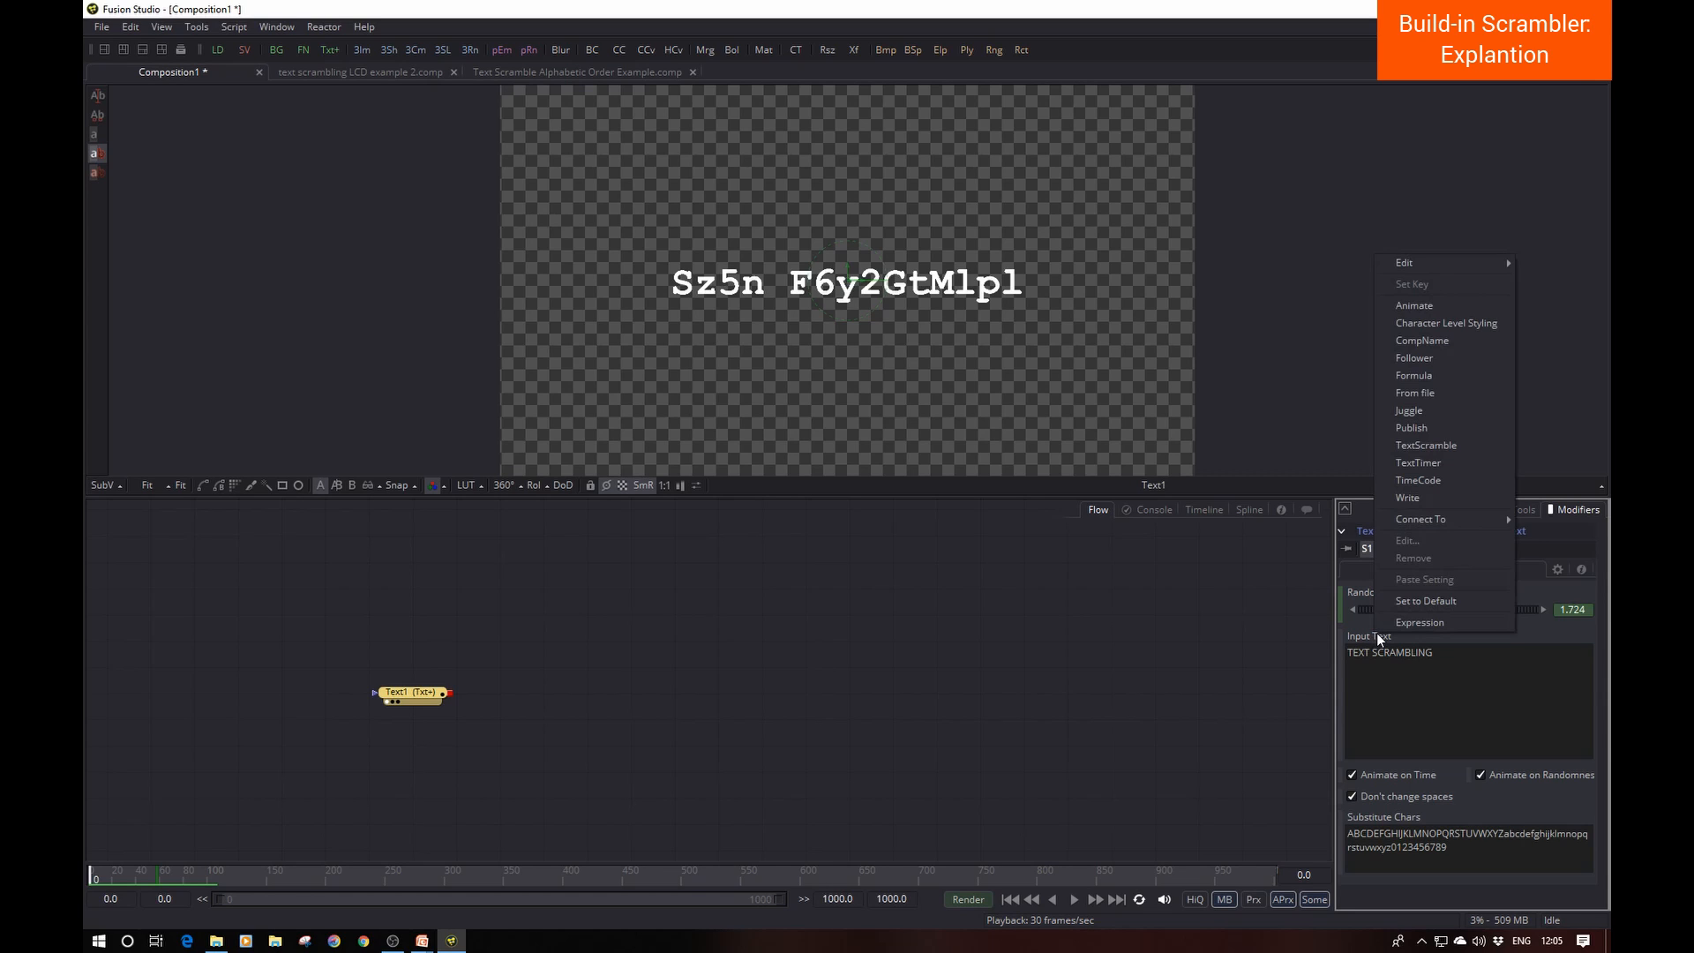
pyautogui.click(1429, 358)
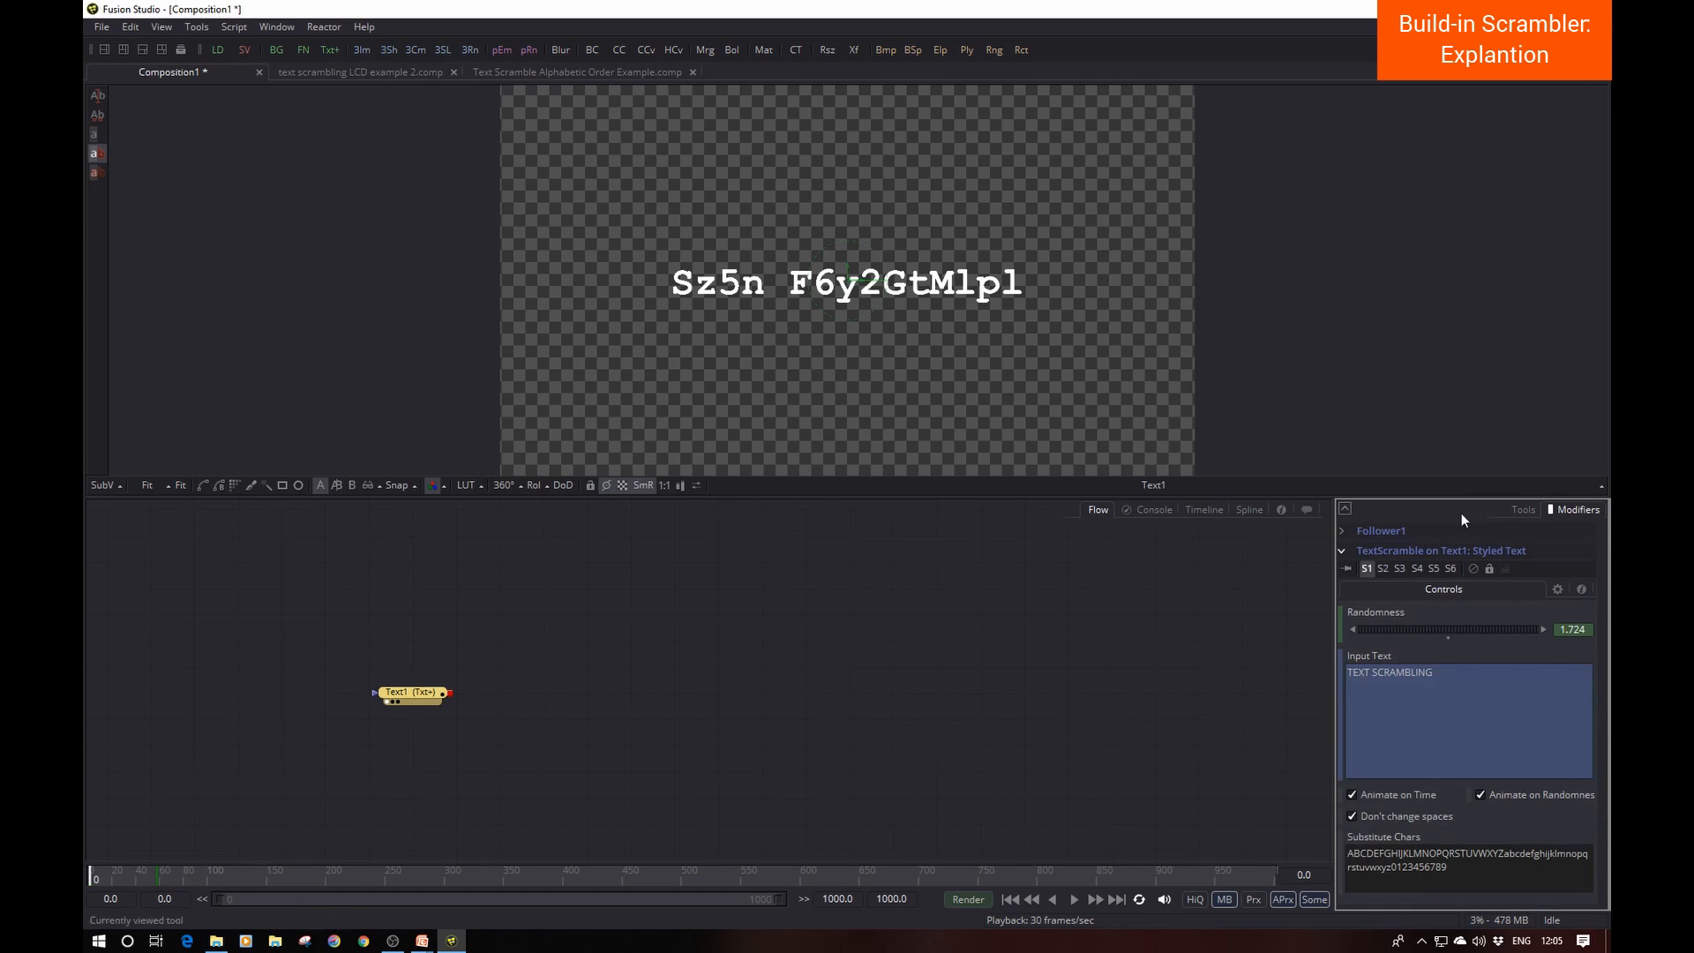
pyautogui.click(1342, 530)
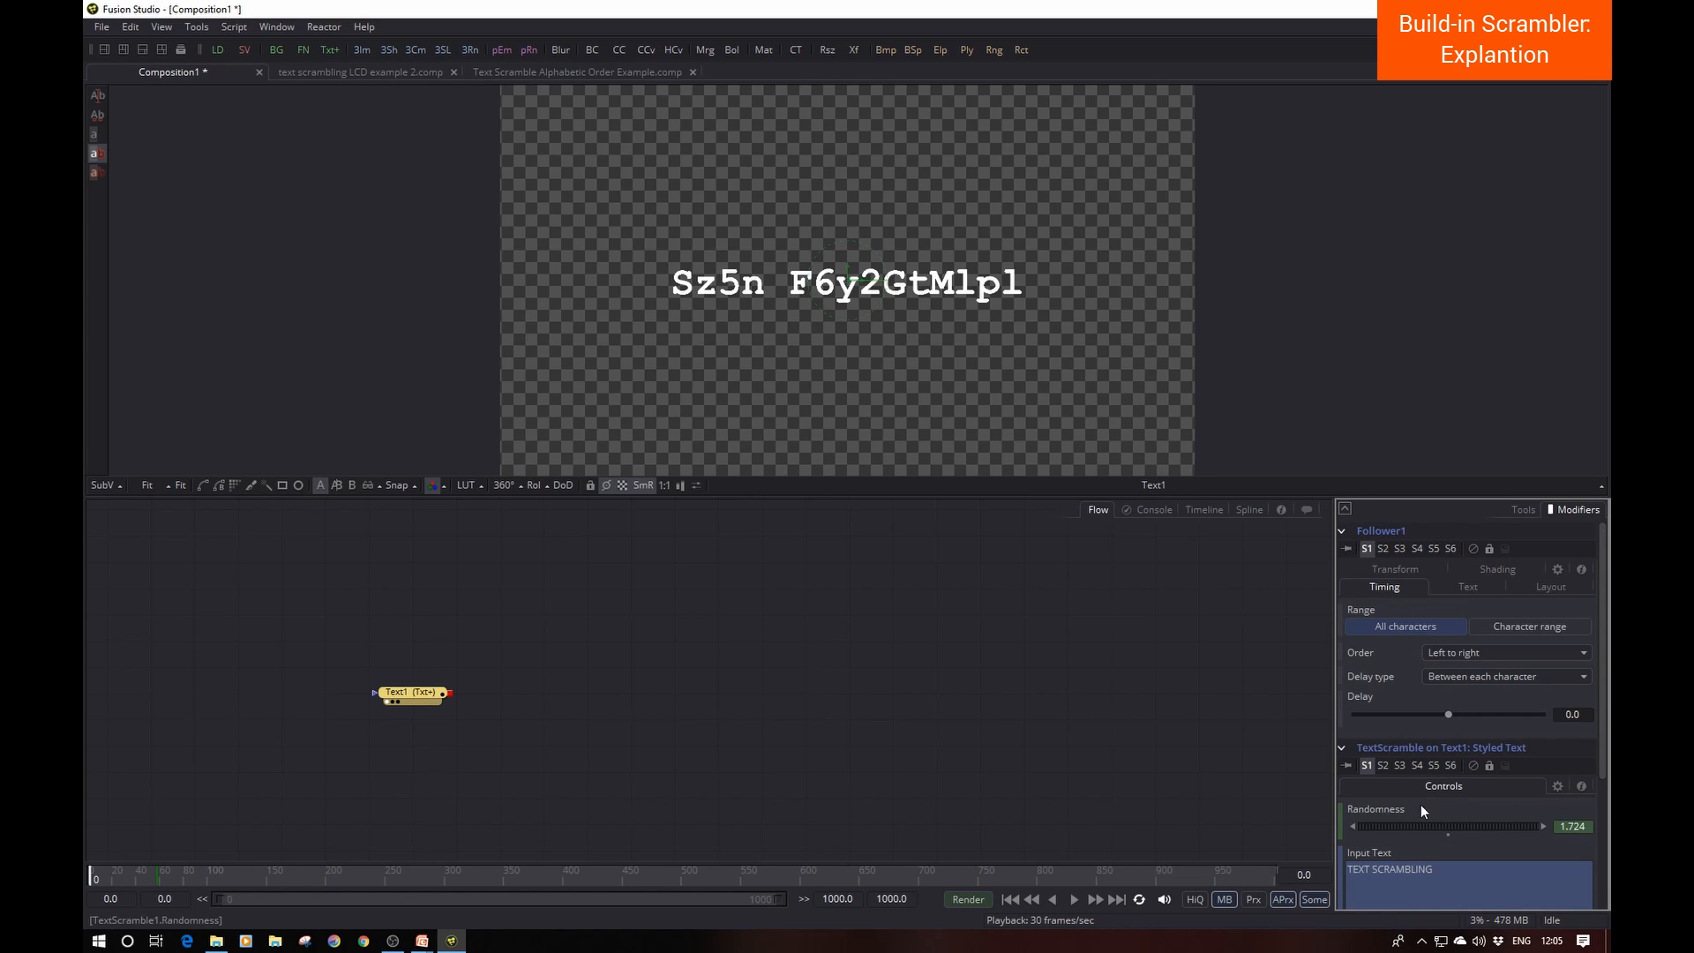
# Step: Set the Follower's delay between characters to 5, preview the animation and return to the first frame
pyautogui.click(1574, 713)
pyautogui.write('5')
pyautogui.press('Return')
pyautogui.click(1070, 899)
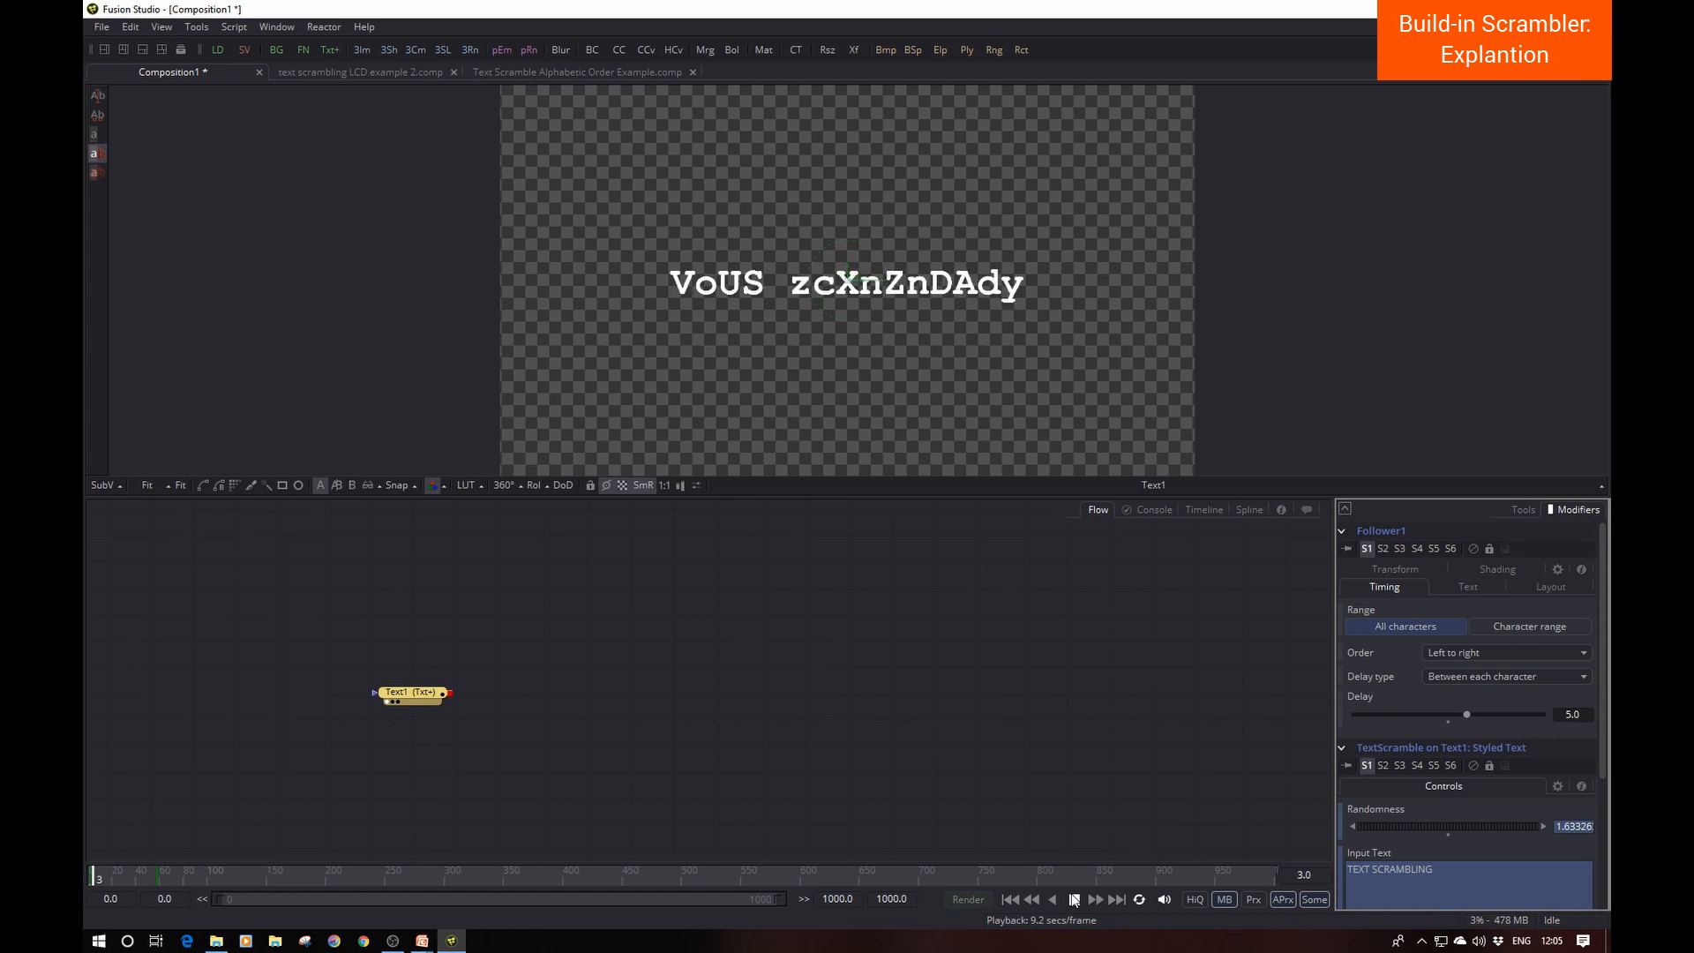
pyautogui.click(1075, 901)
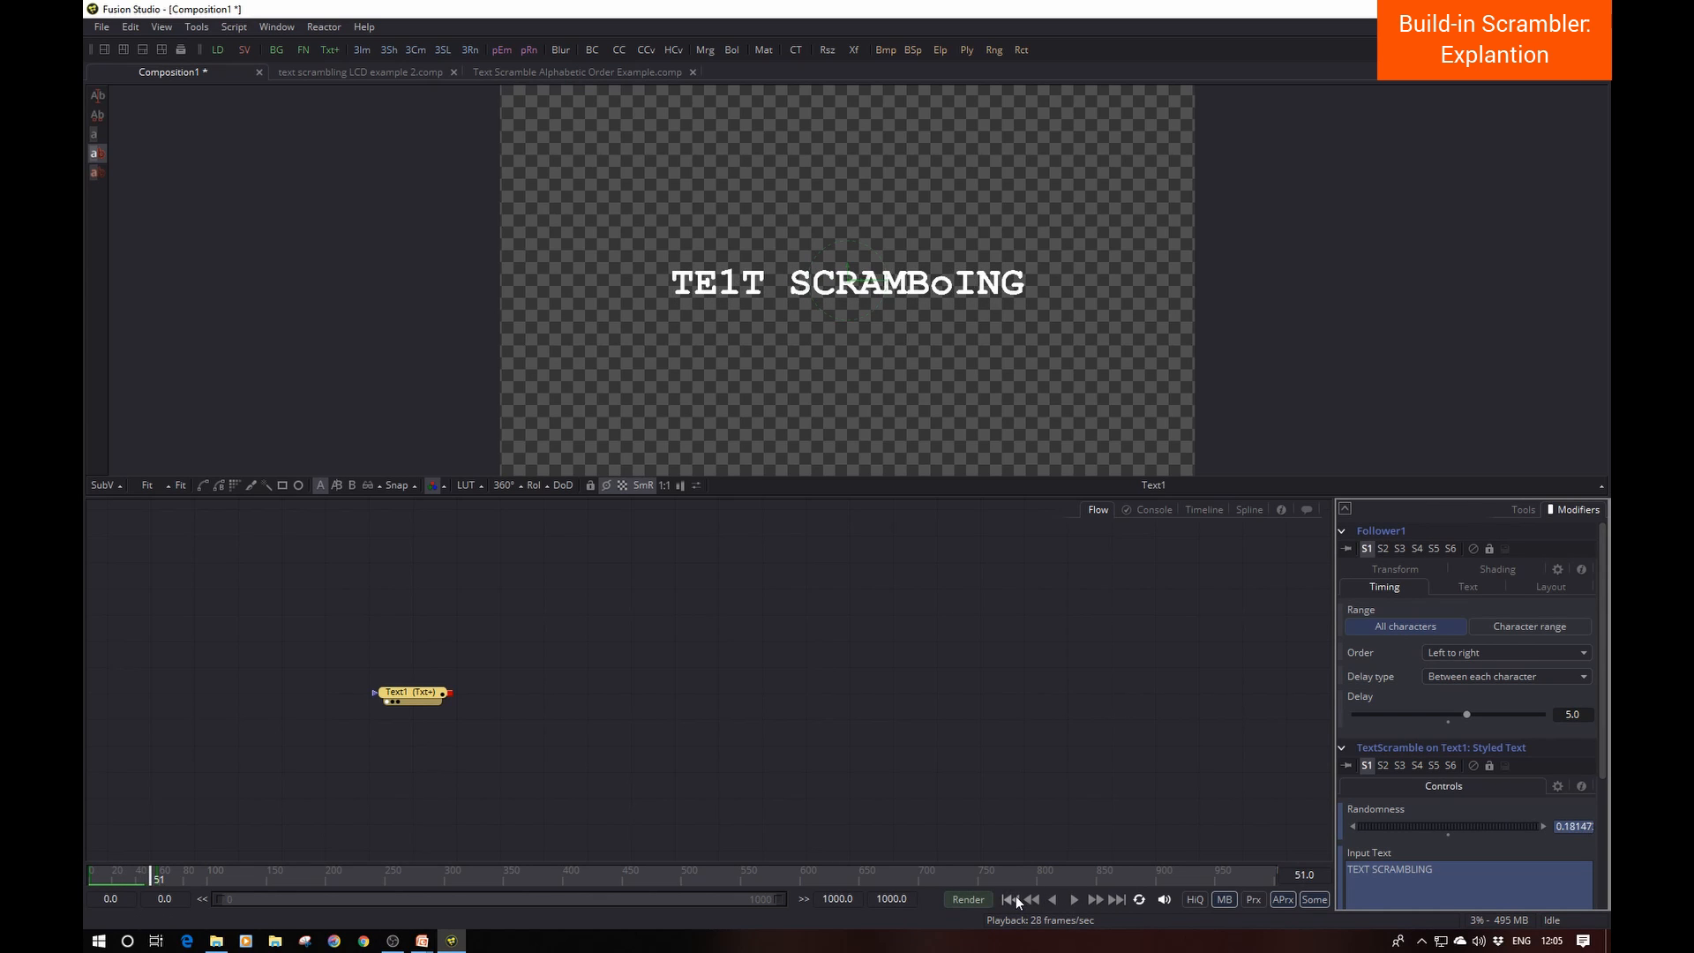
pyautogui.click(1013, 898)
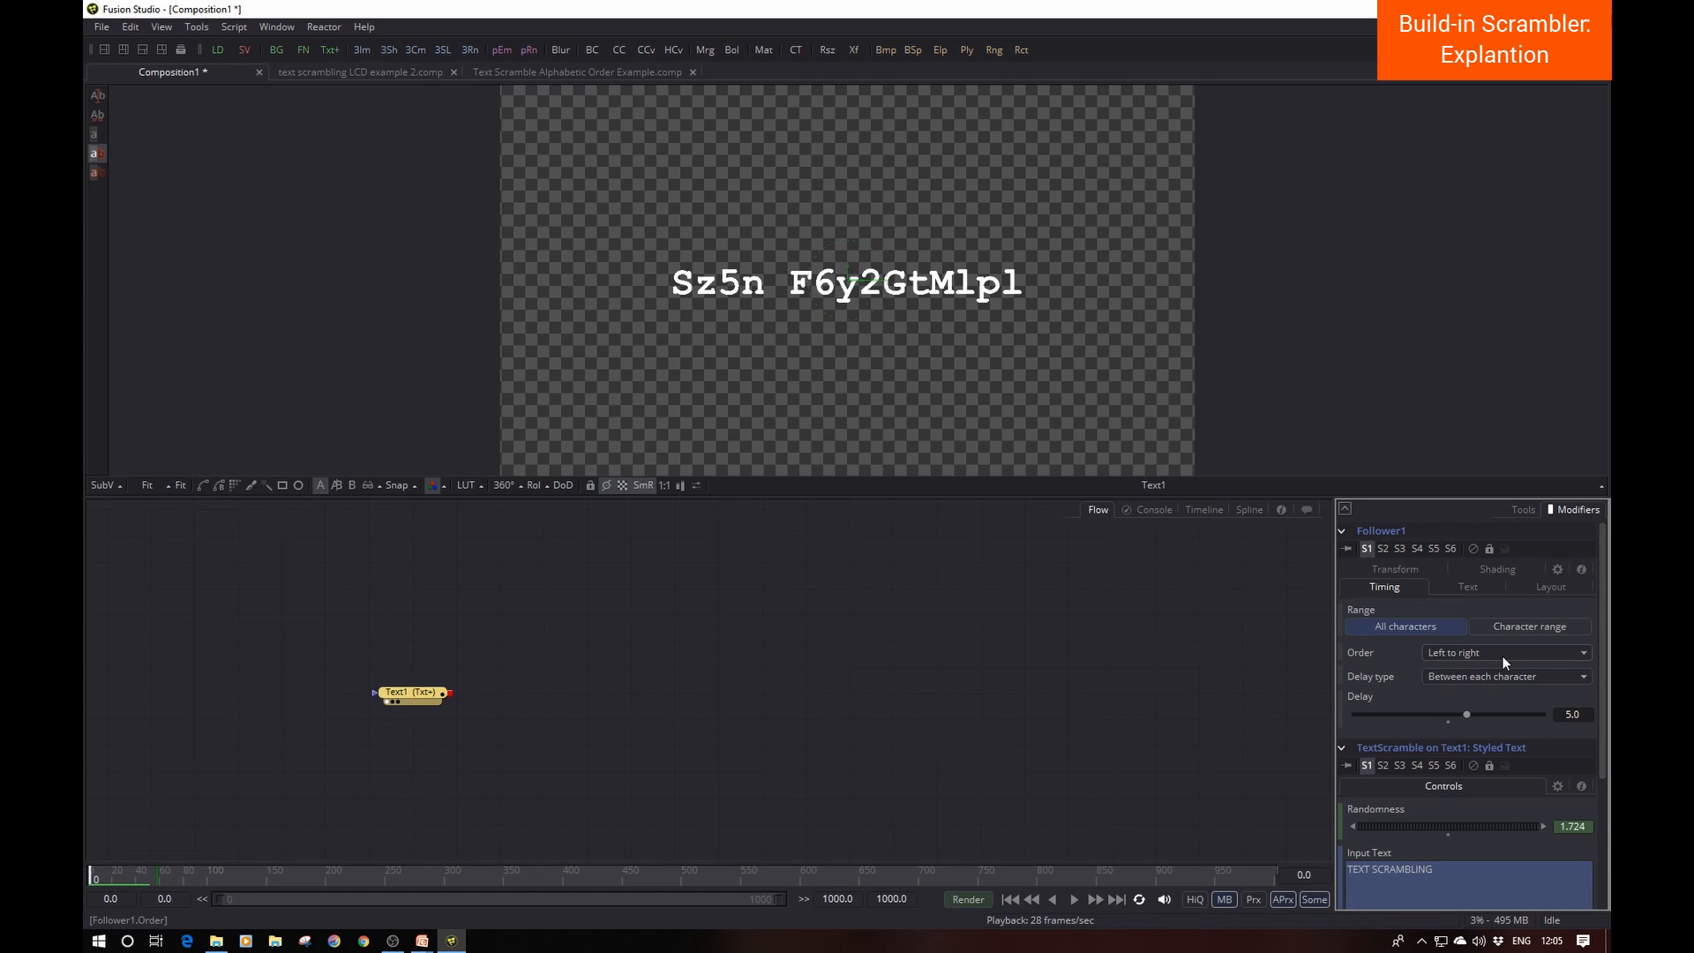
# Step: Try 01 as the TextScramble modifier's substitute characters, then undo the replacement
pyautogui.click(1343, 531)
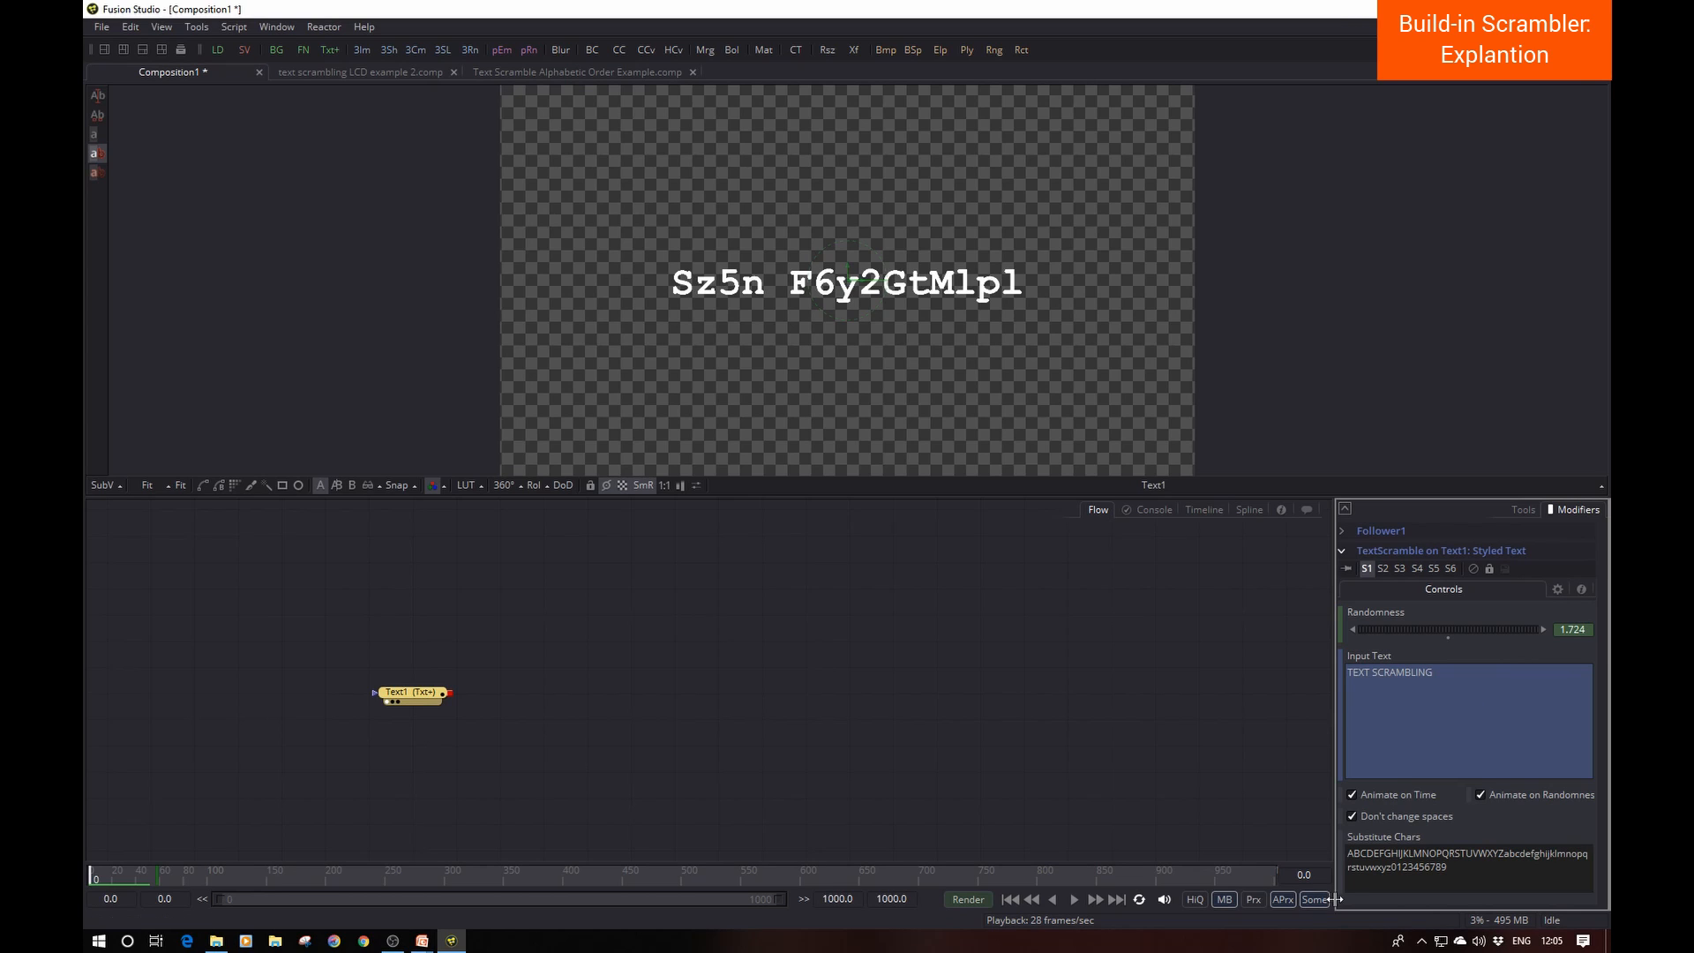
pyautogui.doubleClick(1356, 854)
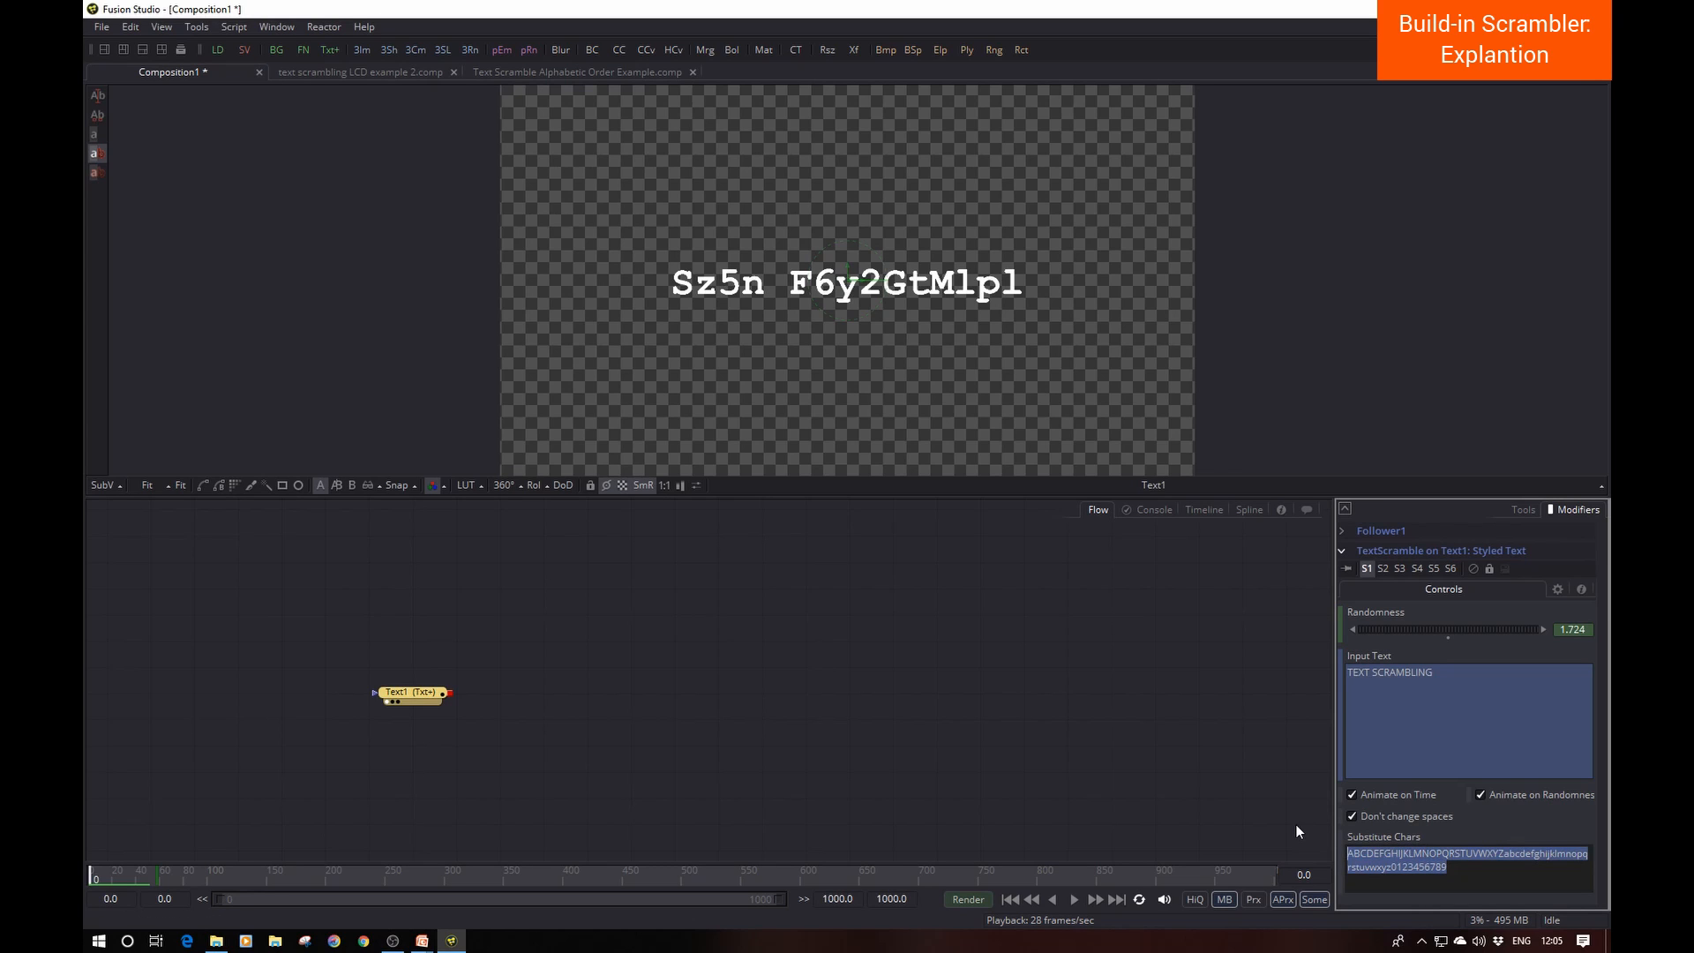
pyautogui.write('01')
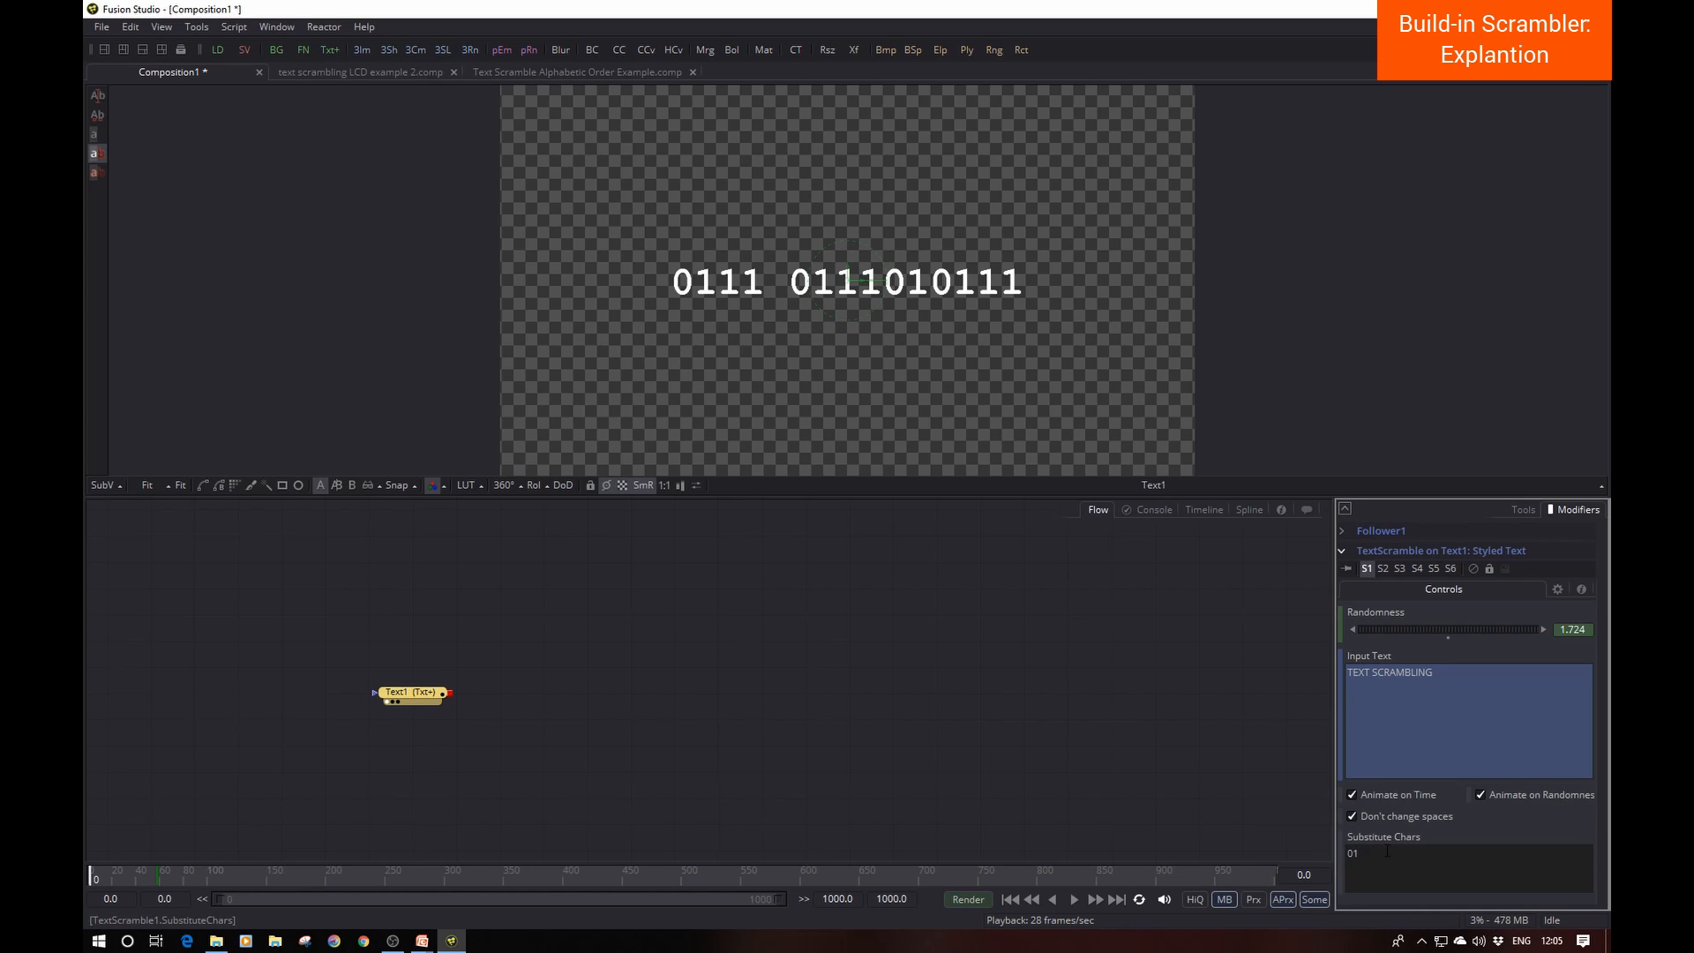
pyautogui.hotkey('ctrl', 'z')
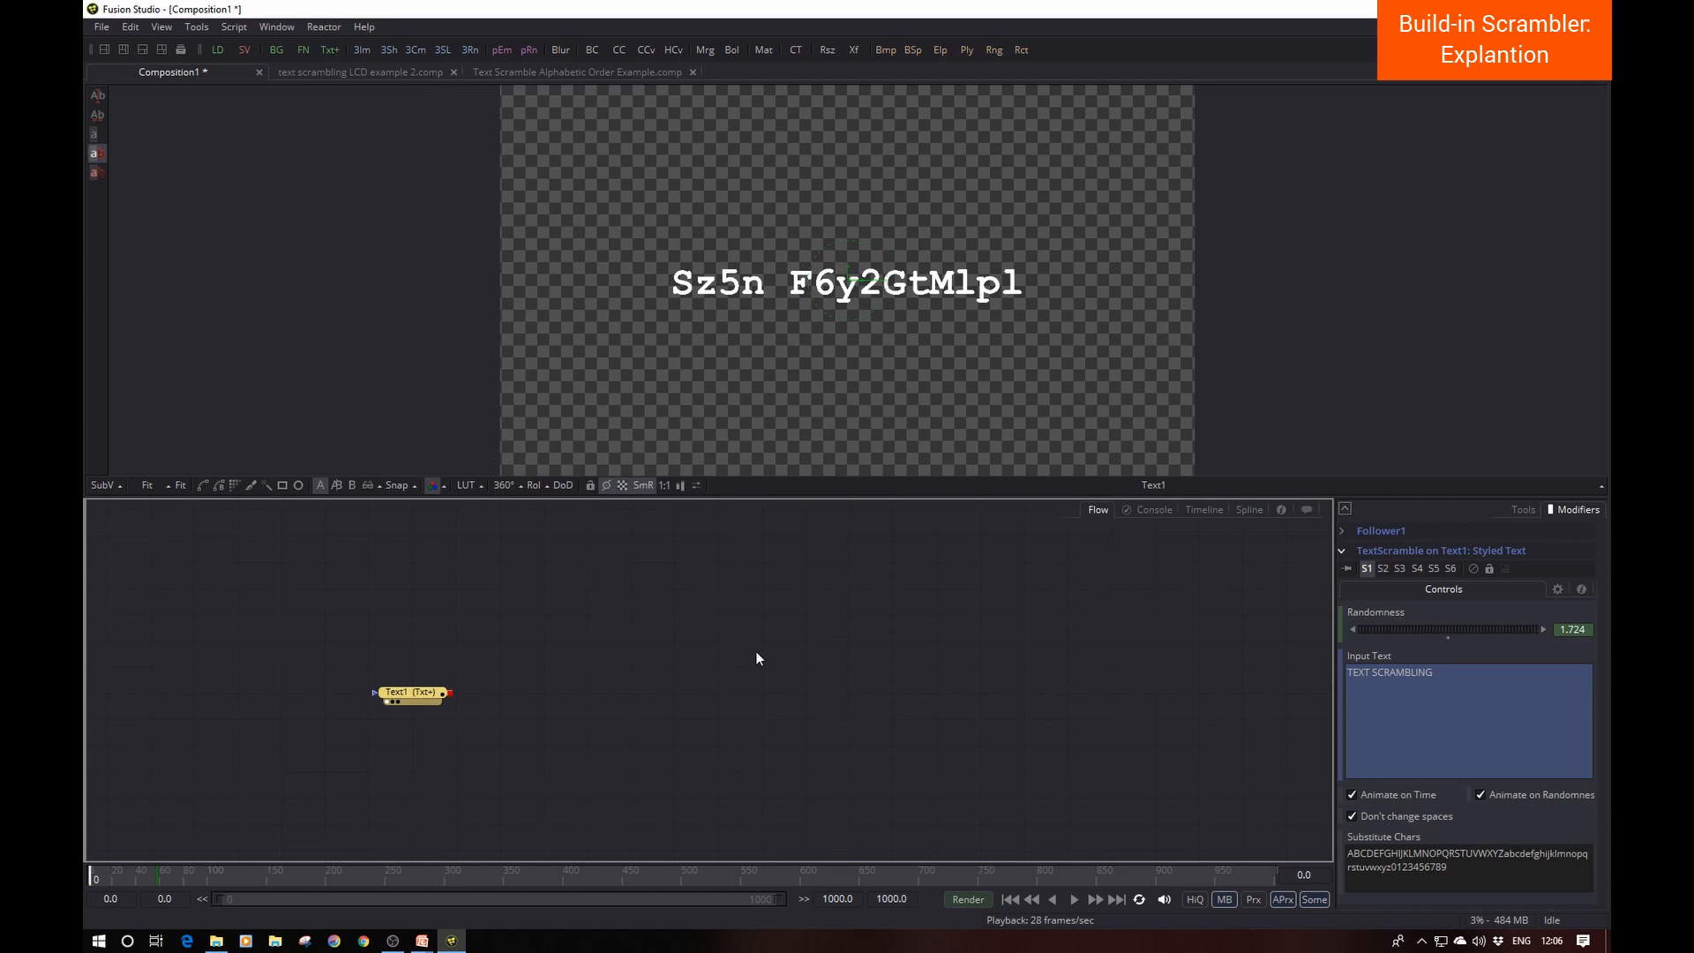
# Step: Delete the Text1 node, add a CustomTextScramble node in its place and show it in the viewer
pyautogui.moveTo(400, 700)
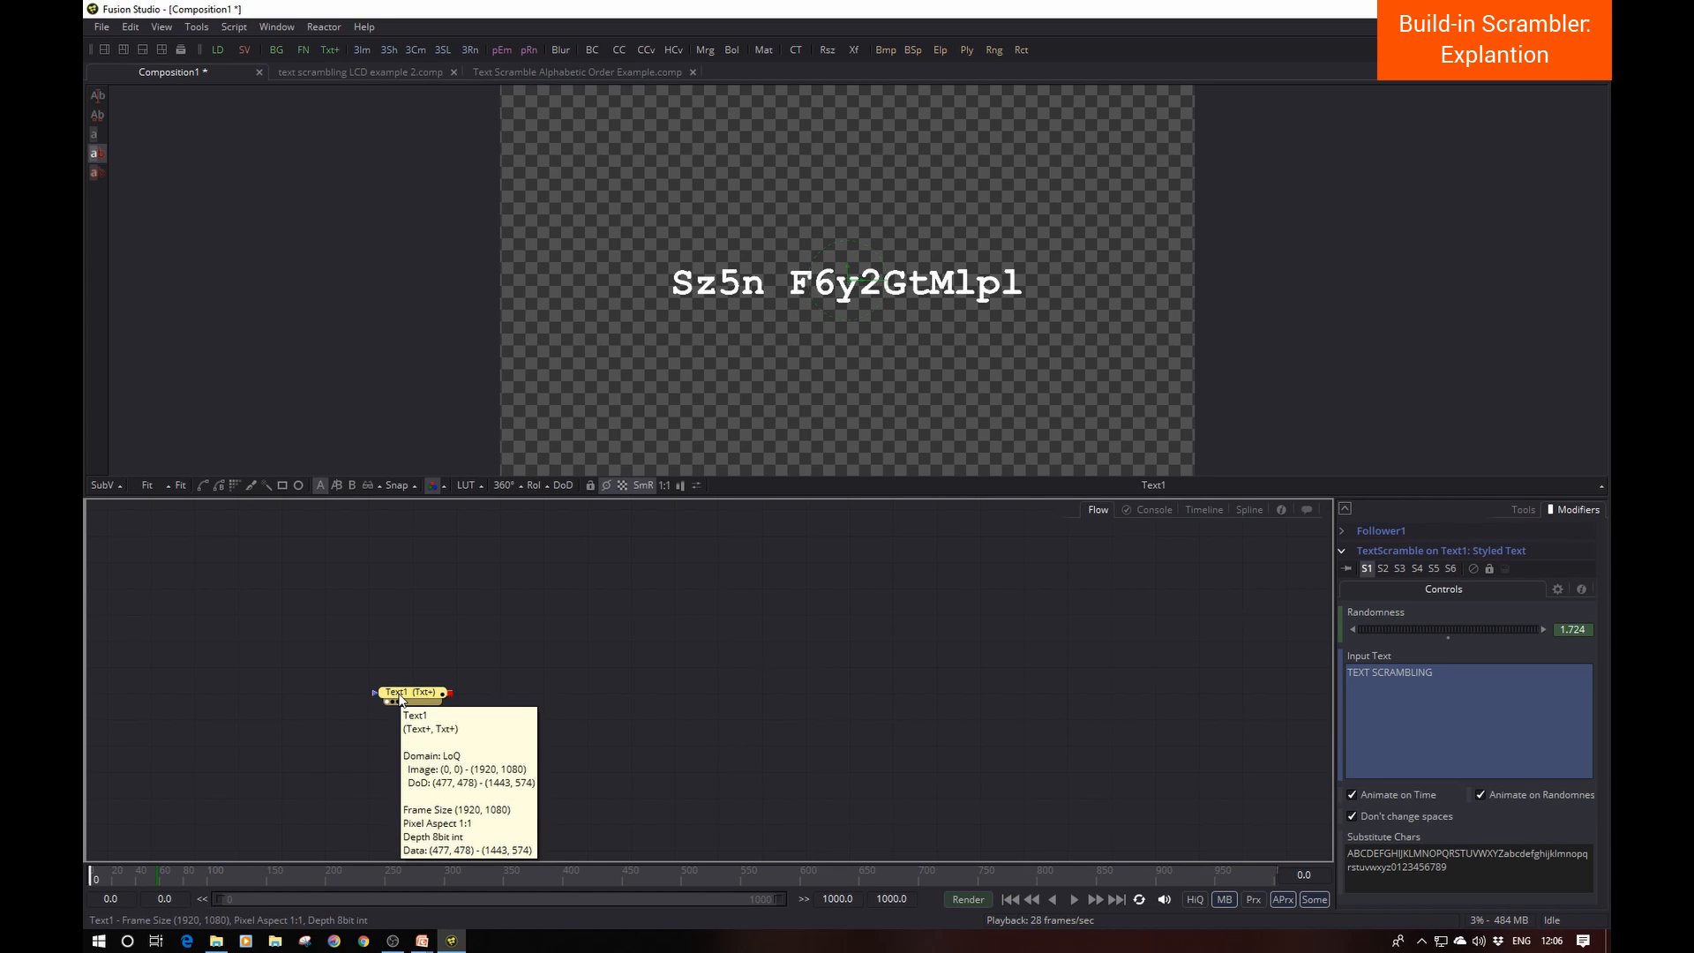
pyautogui.press('Delete')
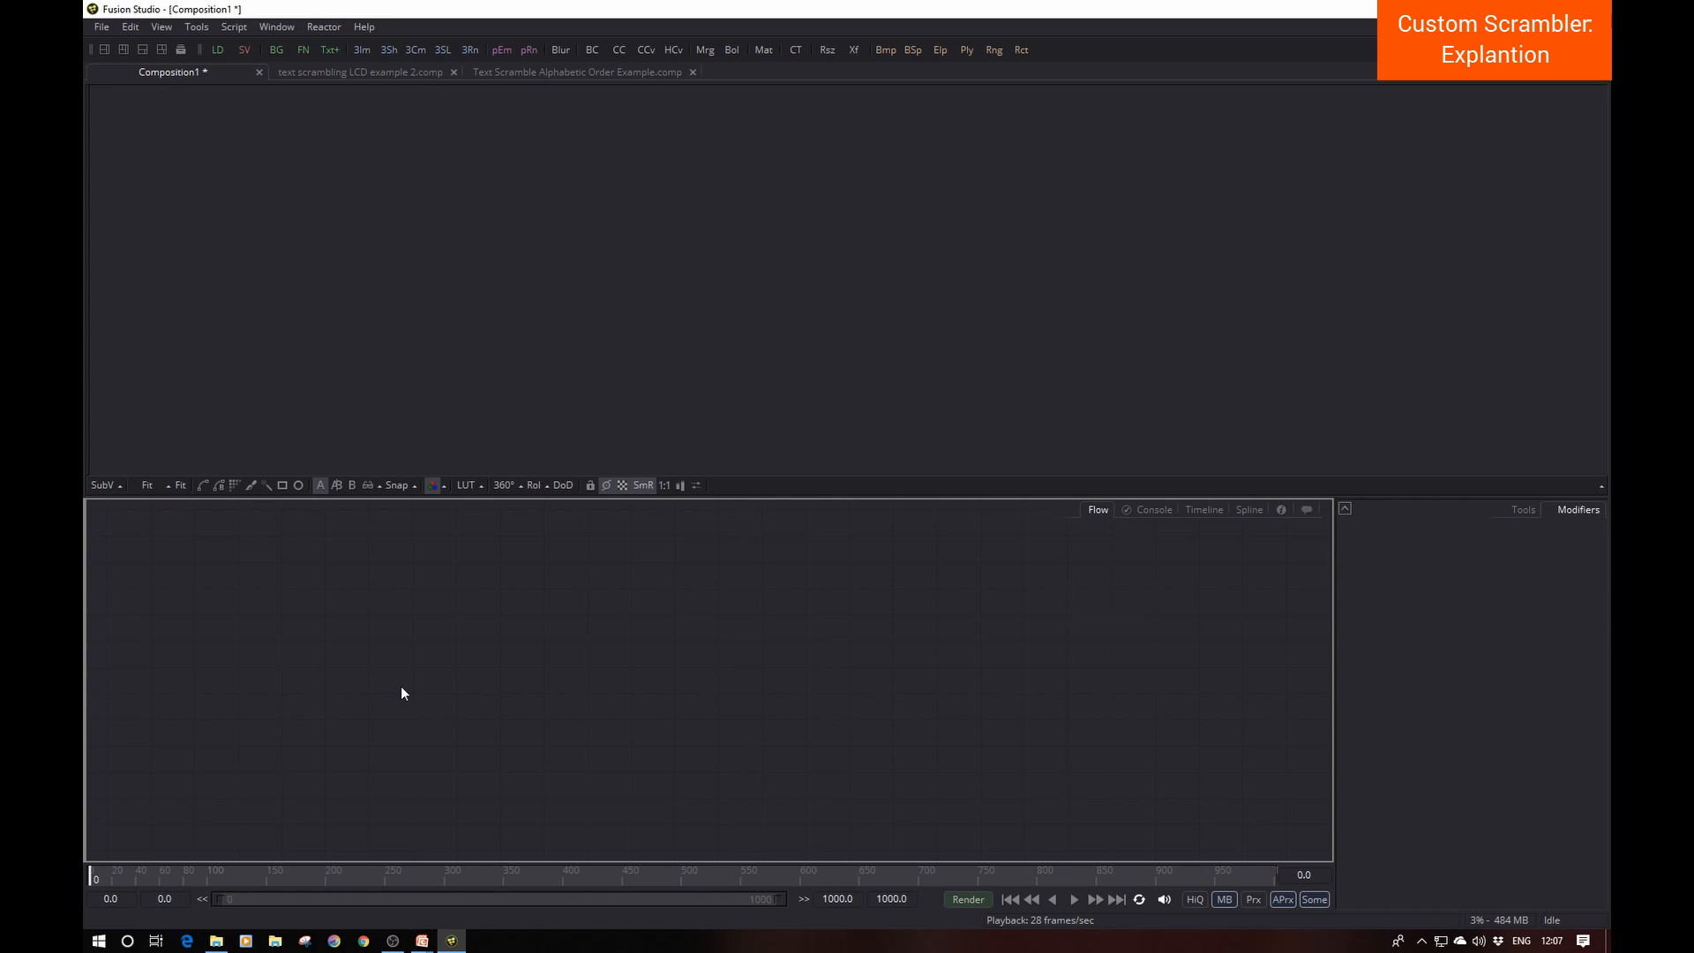
pyautogui.hotkey('ctrl', 'space')
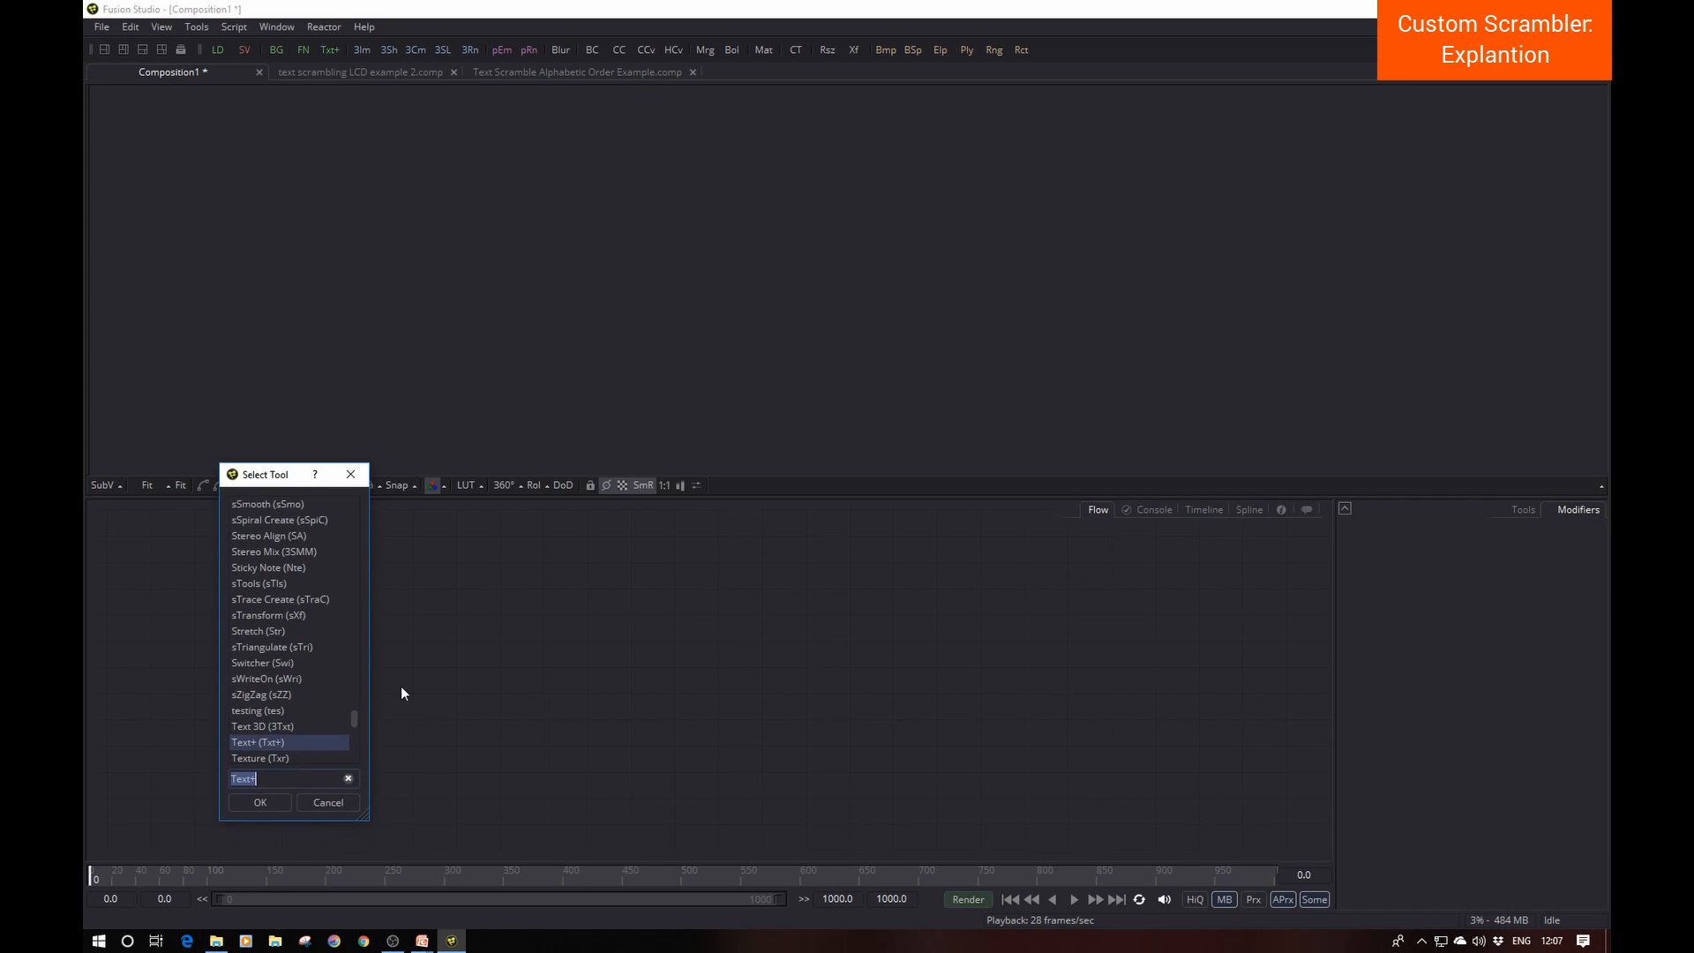
pyautogui.write('scramb')
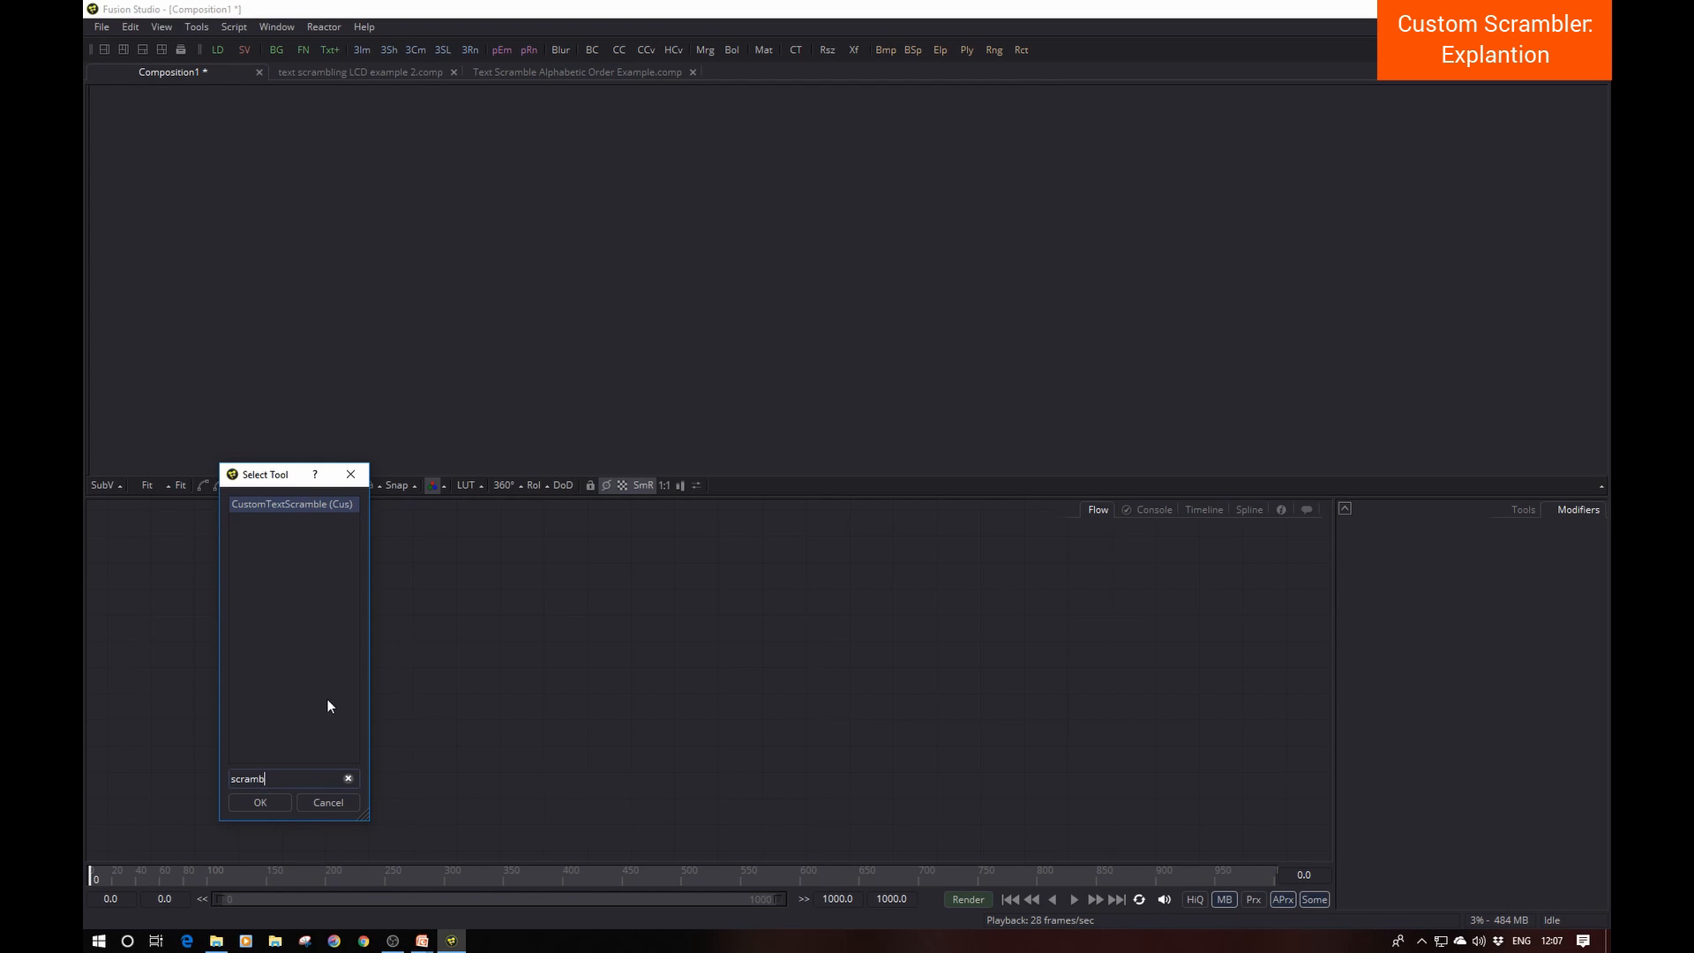
pyautogui.click(260, 802)
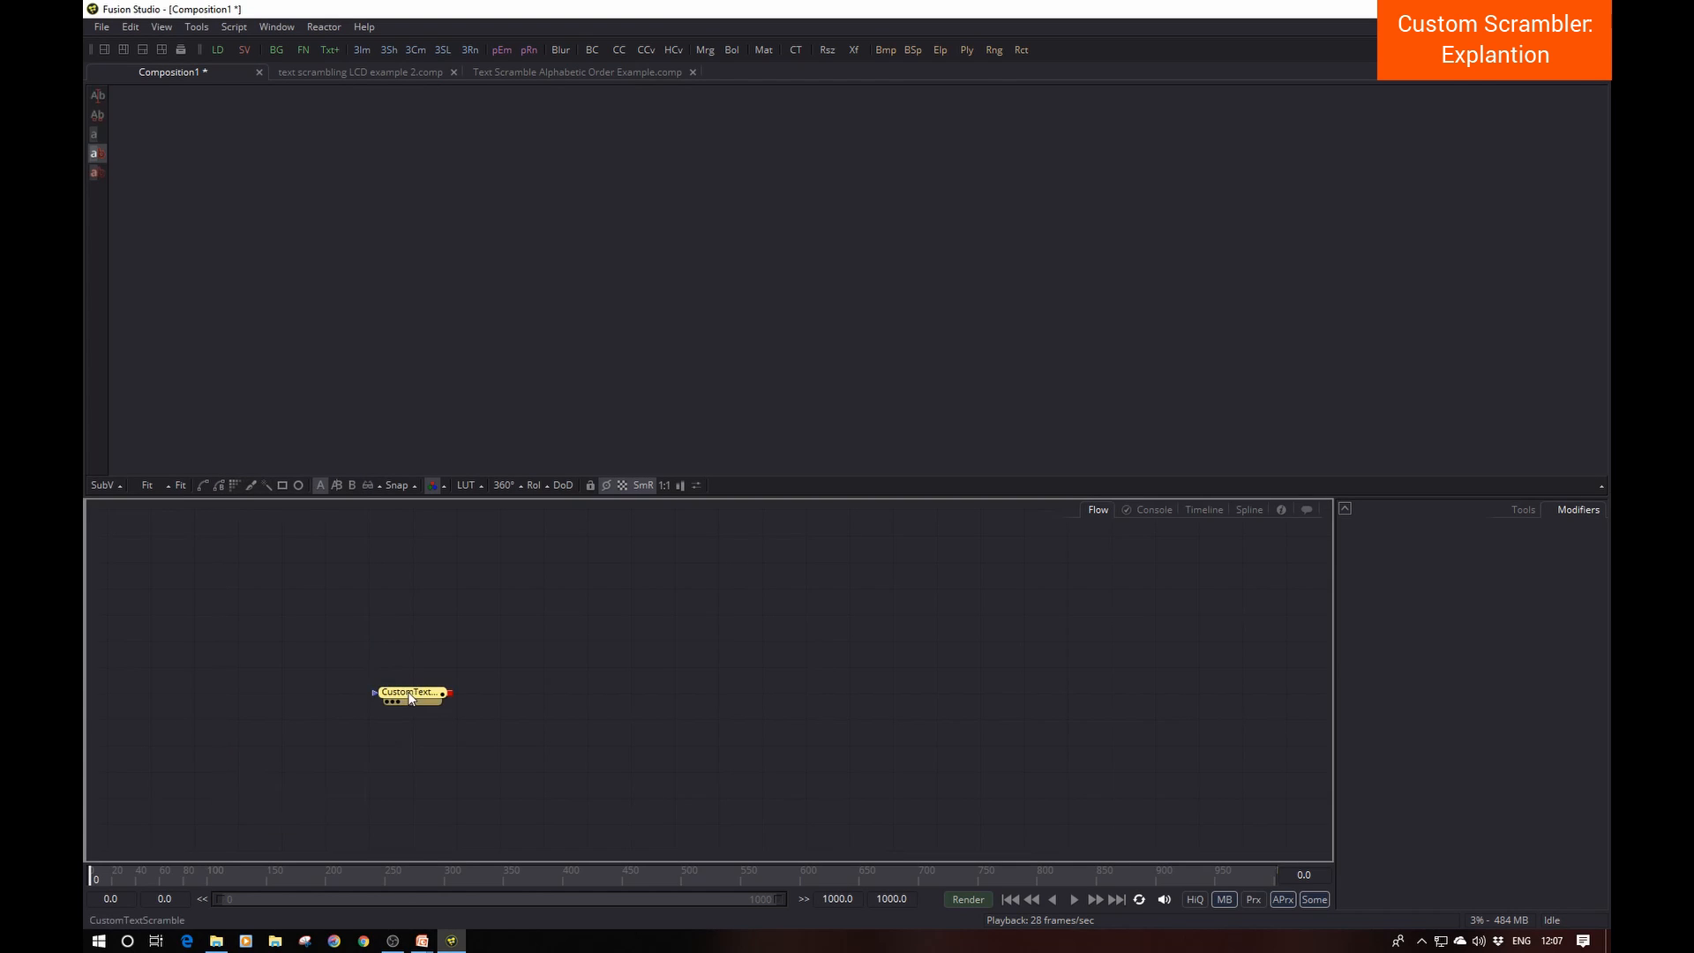
pyautogui.press('1')
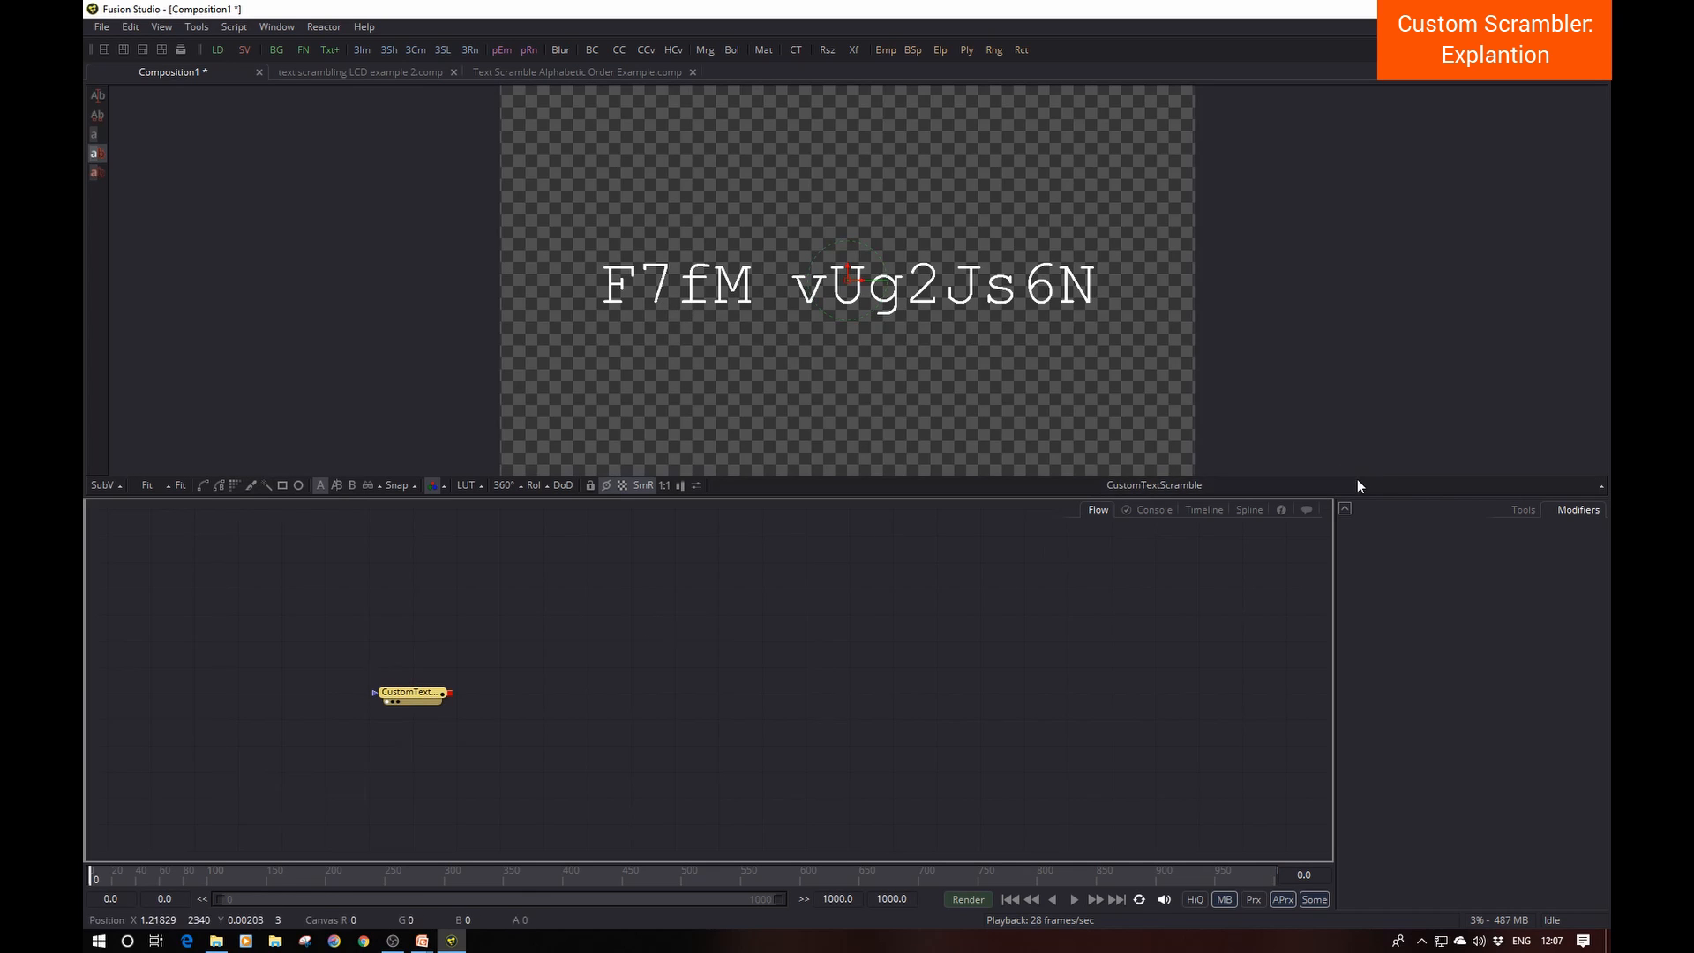
# Step: Display the CustomTextScramble node's controls at full height and look through its input text, timing, exclude, replacement and appearance-order settings
pyautogui.click(1526, 514)
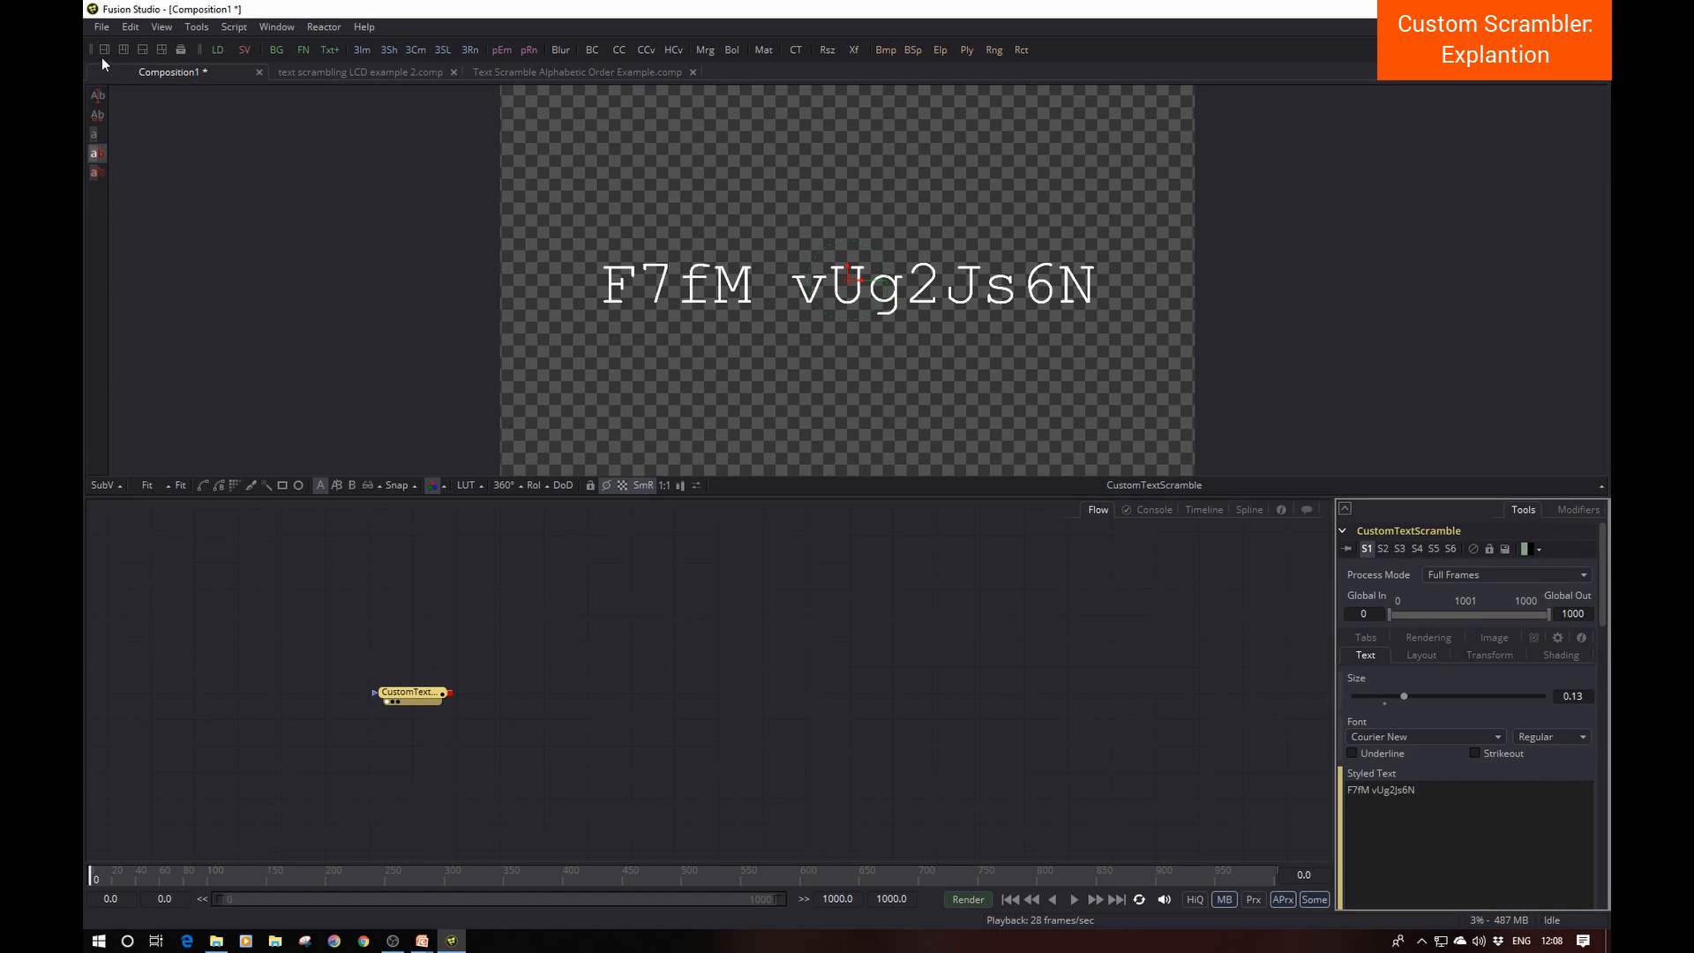
pyautogui.click(124, 55)
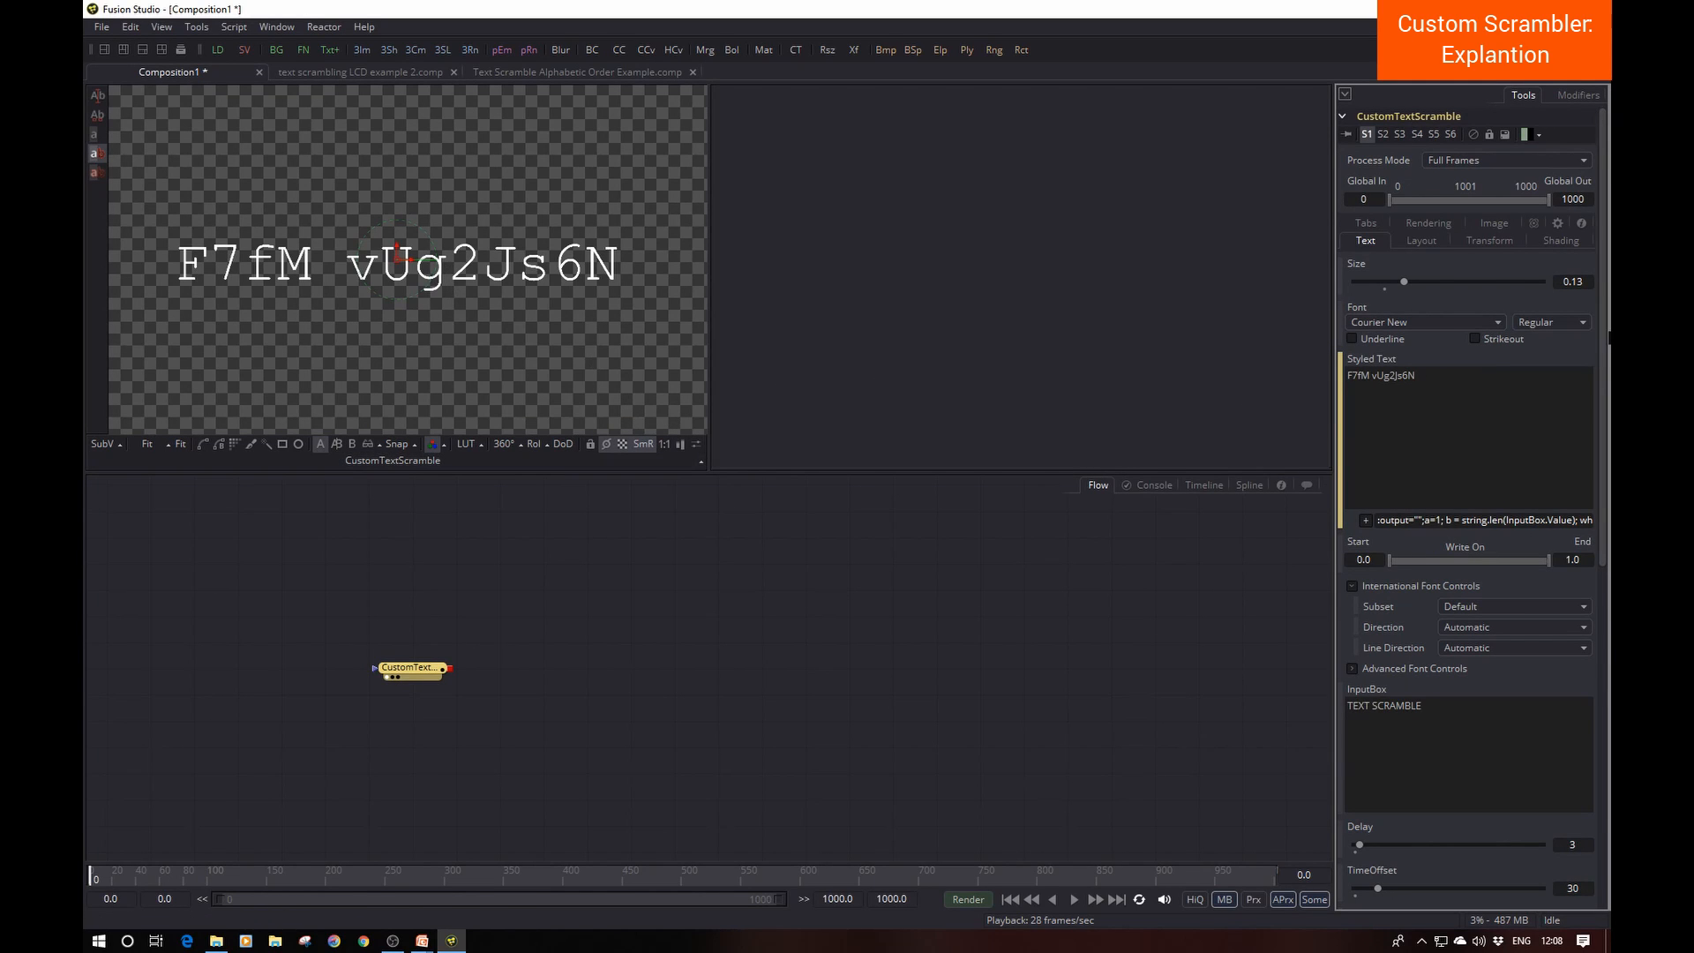
pyautogui.scroll(-10, 1601, 461)
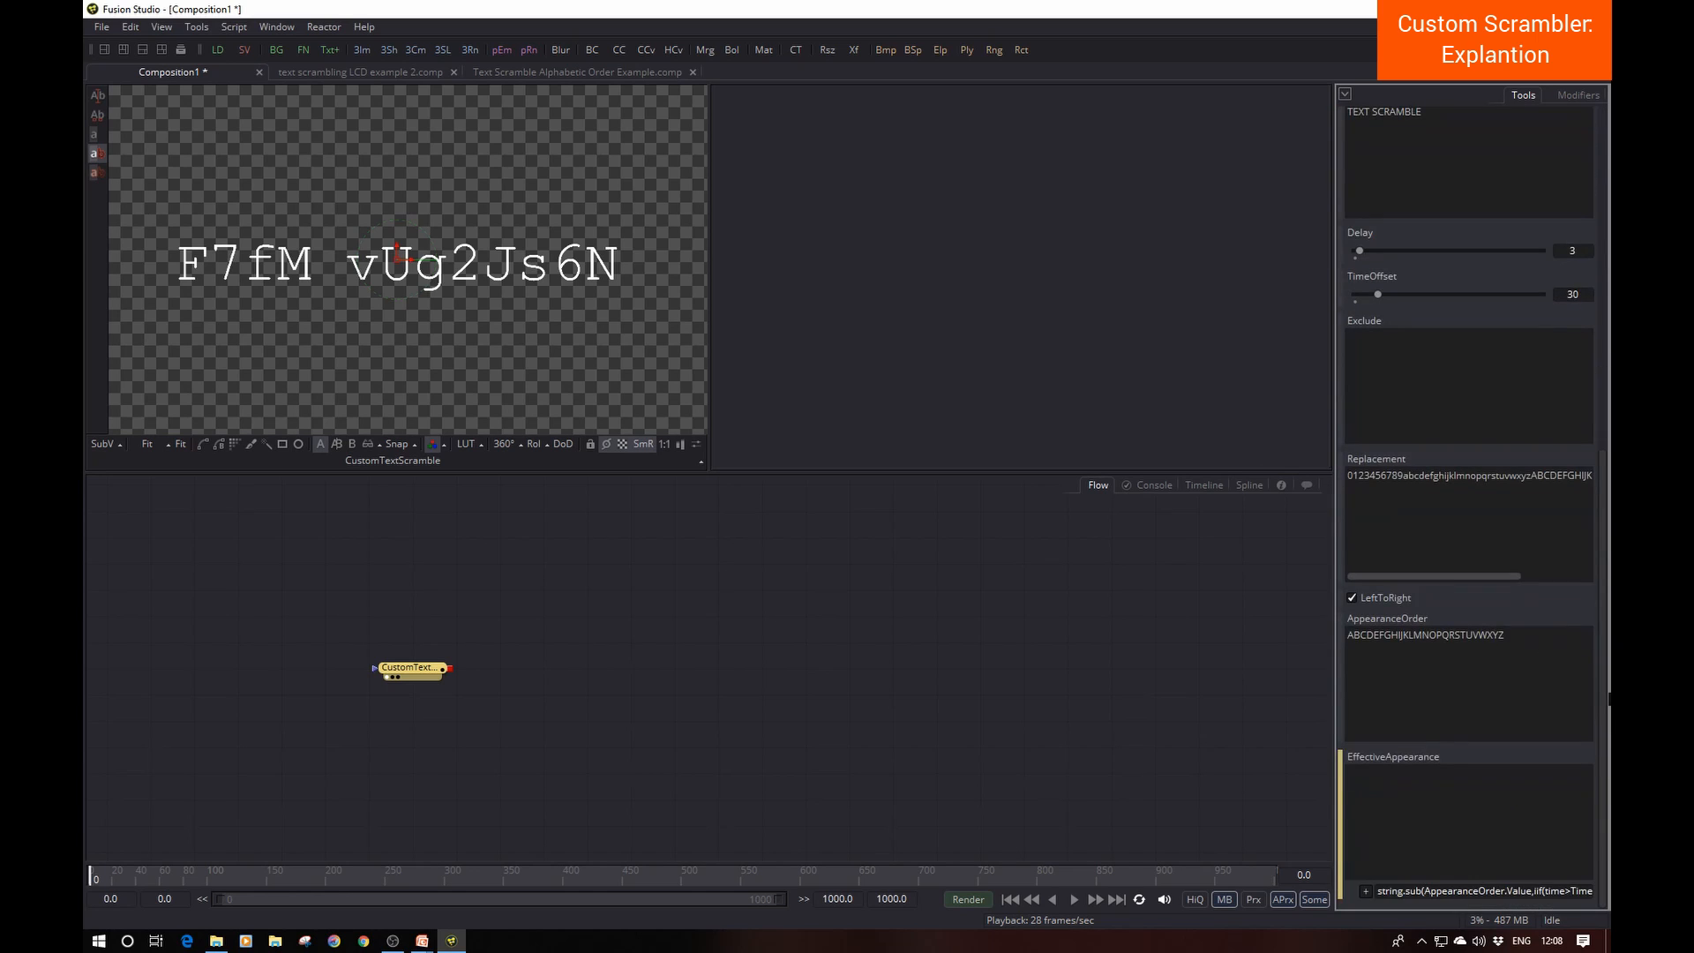
pyautogui.scroll(2, 1603, 529)
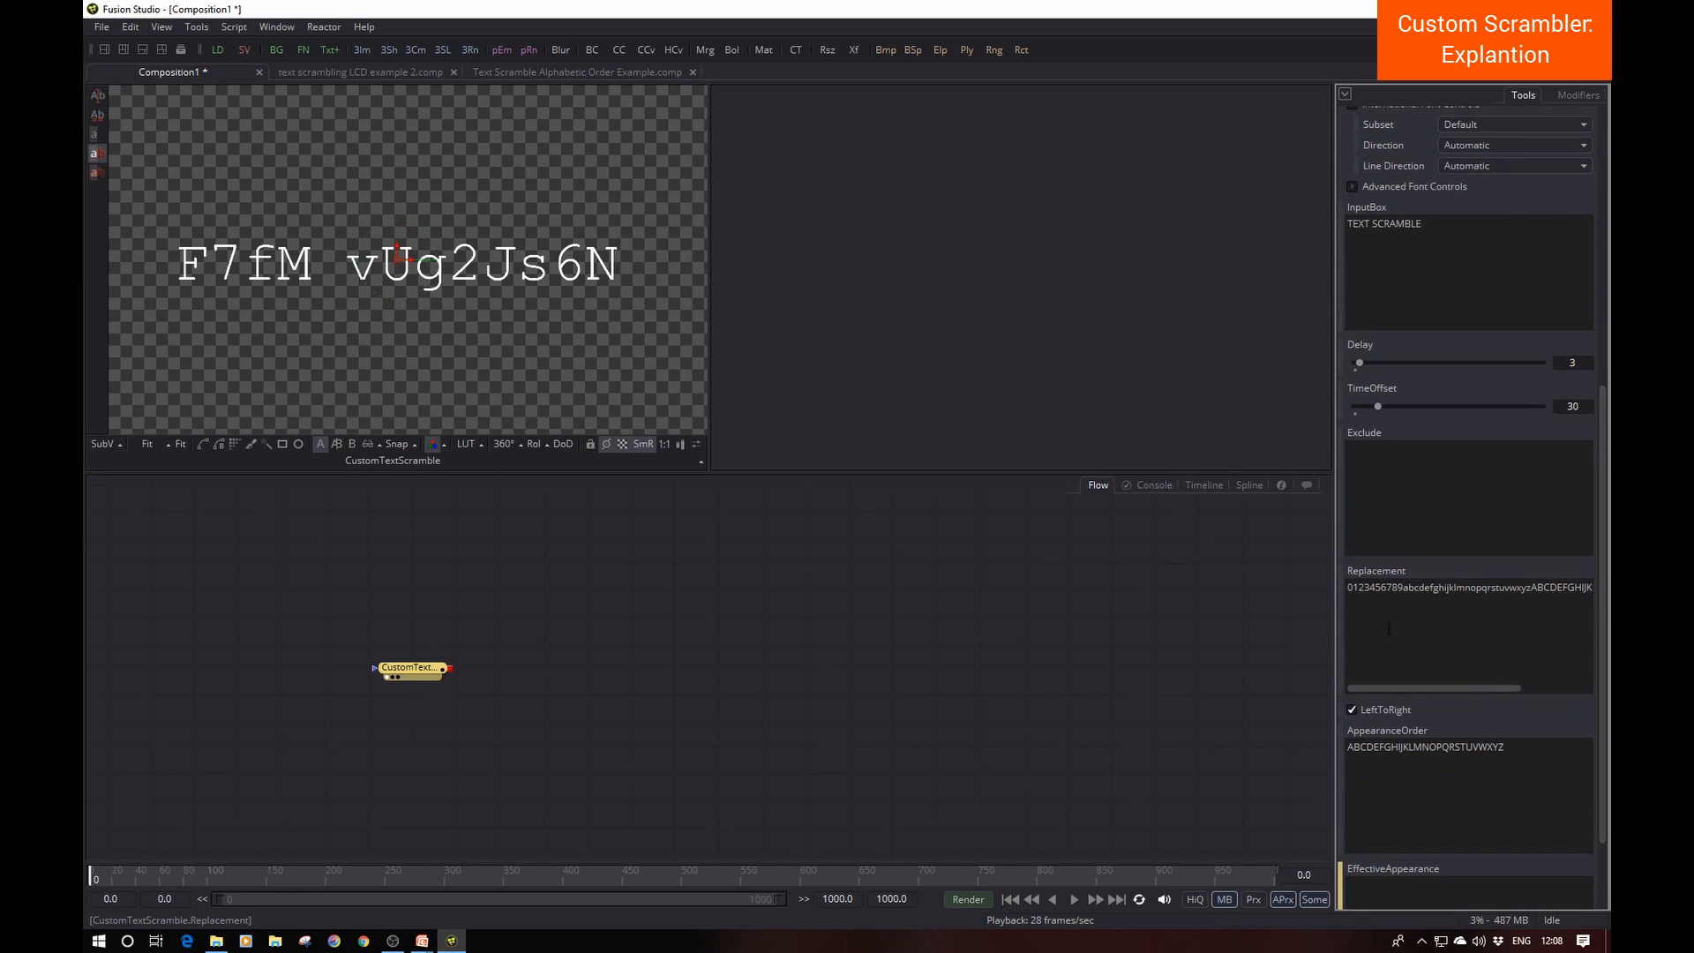
pyautogui.moveTo(1601, 612); pyautogui.dragTo(1599, 678)
pyautogui.scroll(7, 1531, 399)
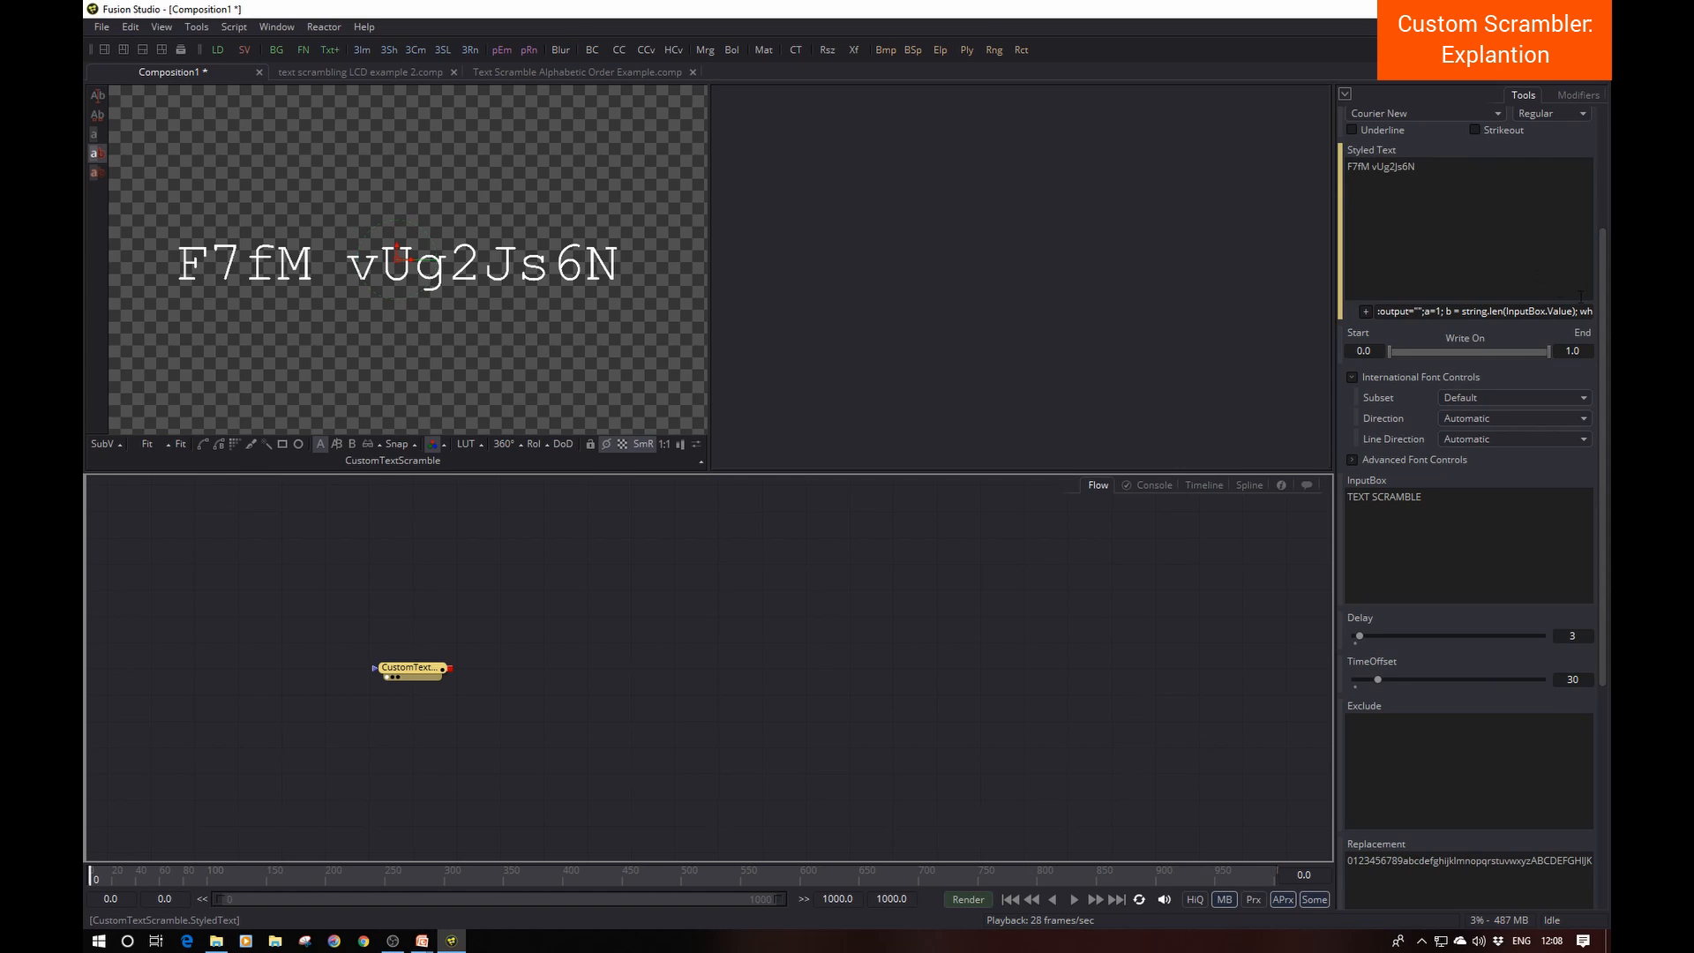
pyautogui.moveTo(1602, 298); pyautogui.dragTo(1602, 277)
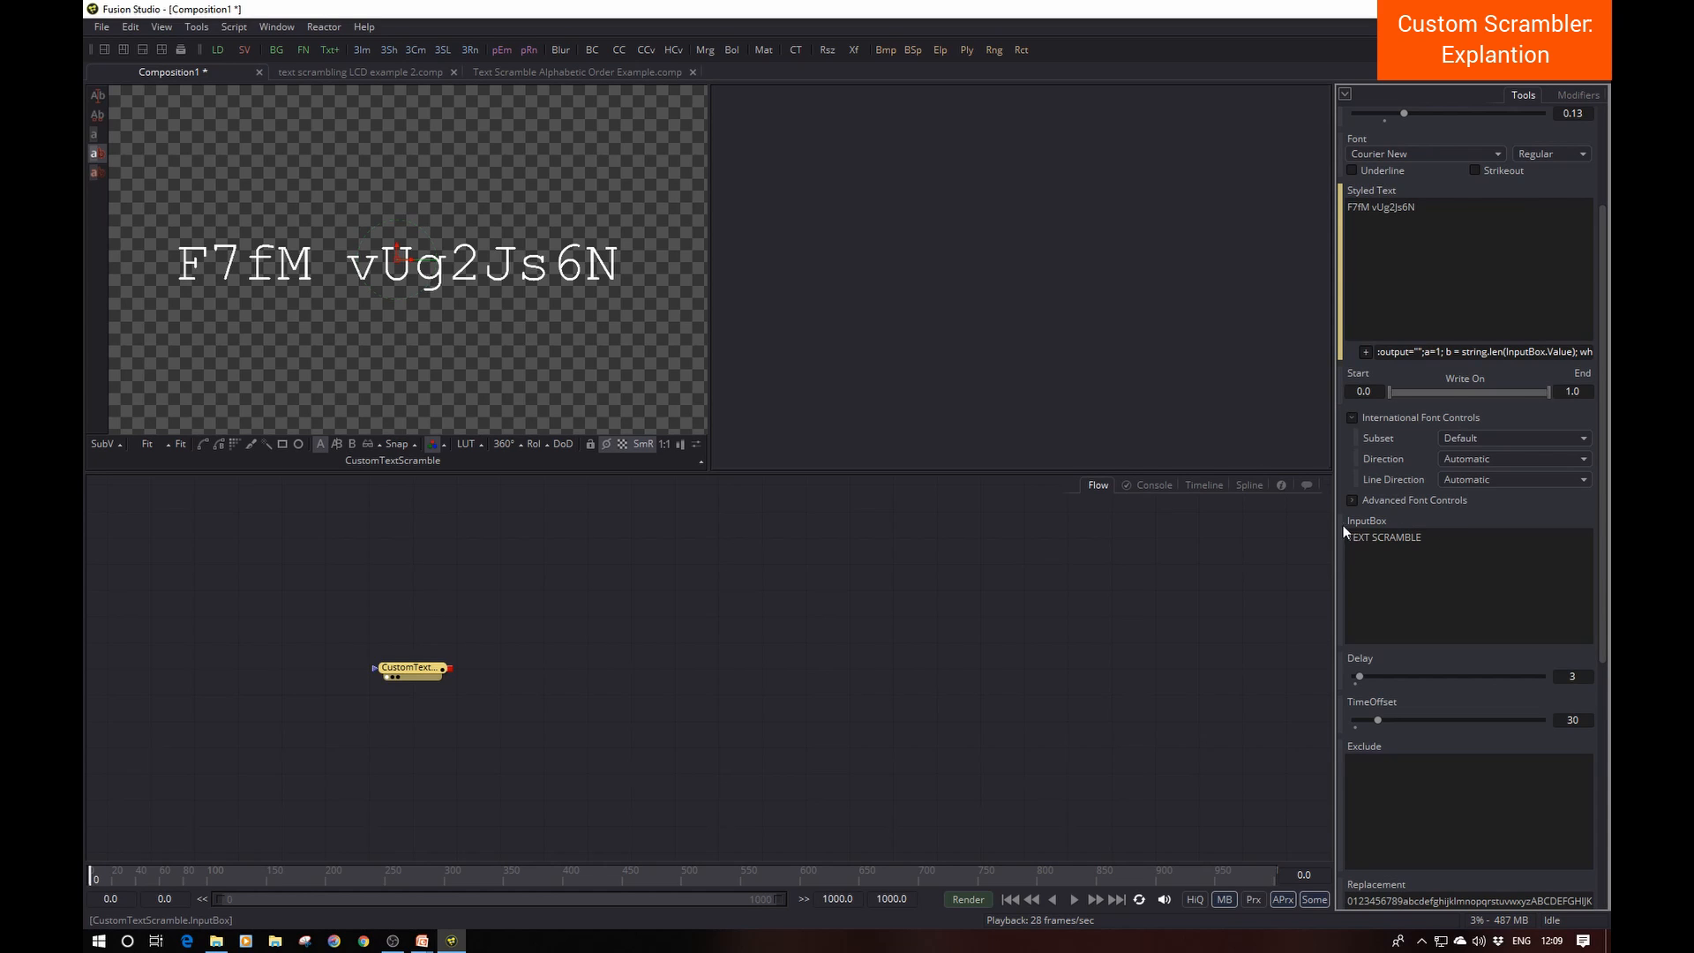
# Step: Play the custom scramble animation of the InputBox text TEXT SCRAMBLE, then stop playback
pyautogui.tripleClick(1435, 537)
pyautogui.click(1078, 899)
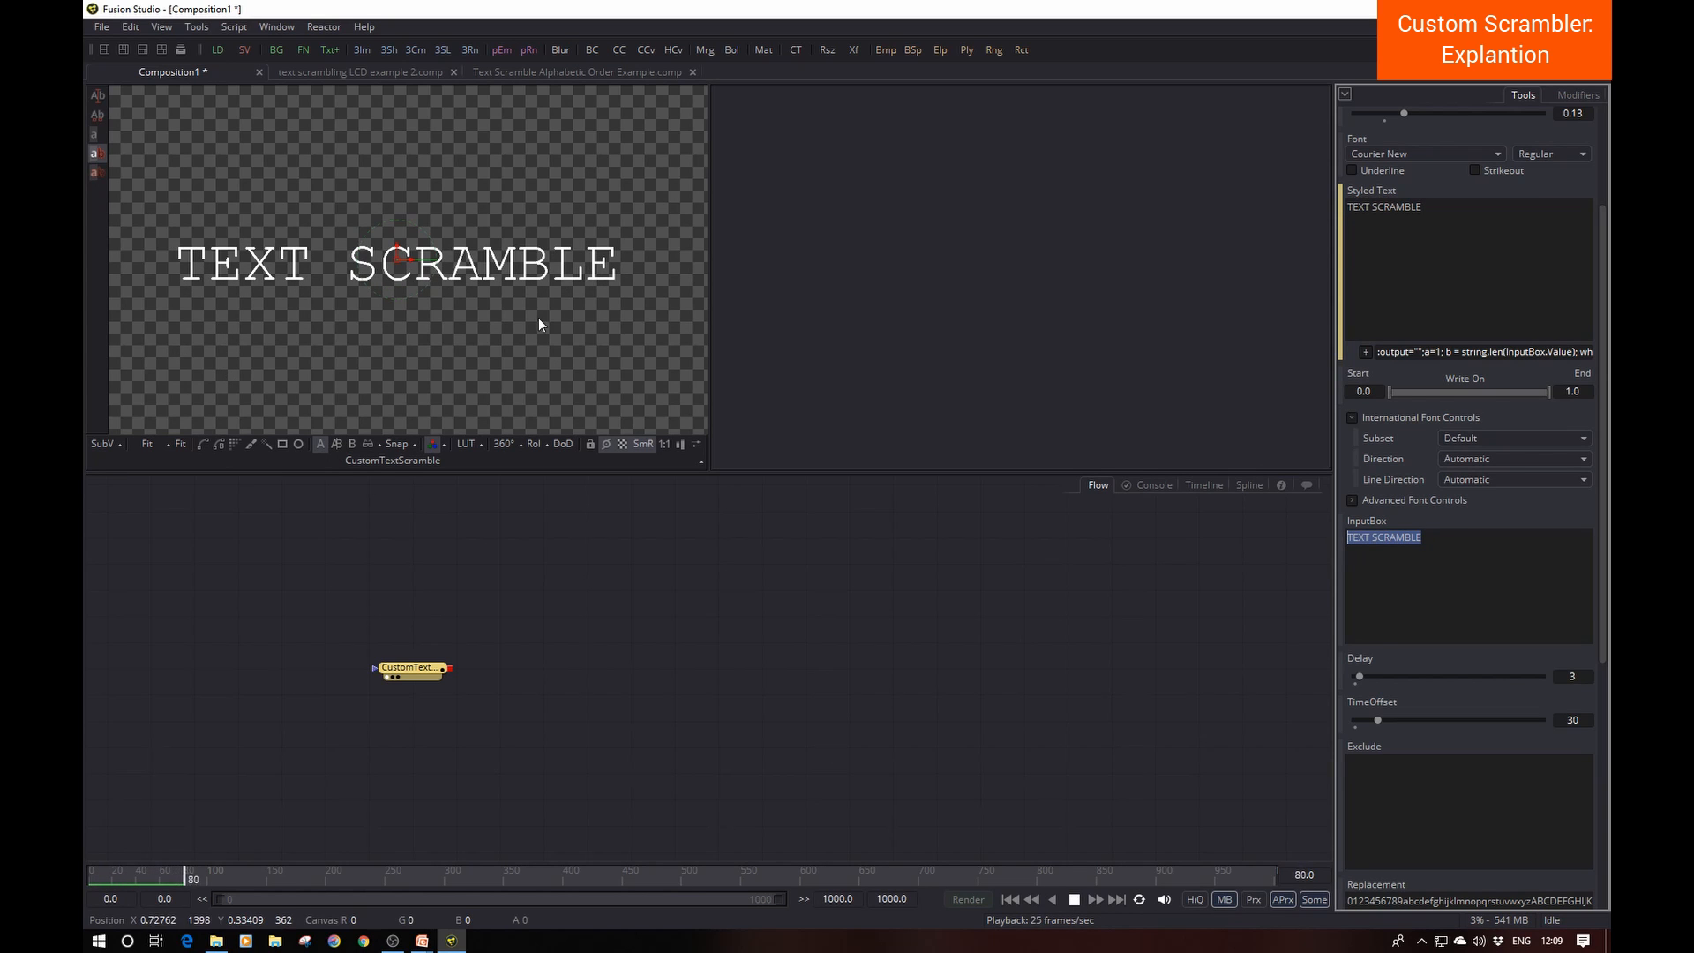
pyautogui.click(1074, 899)
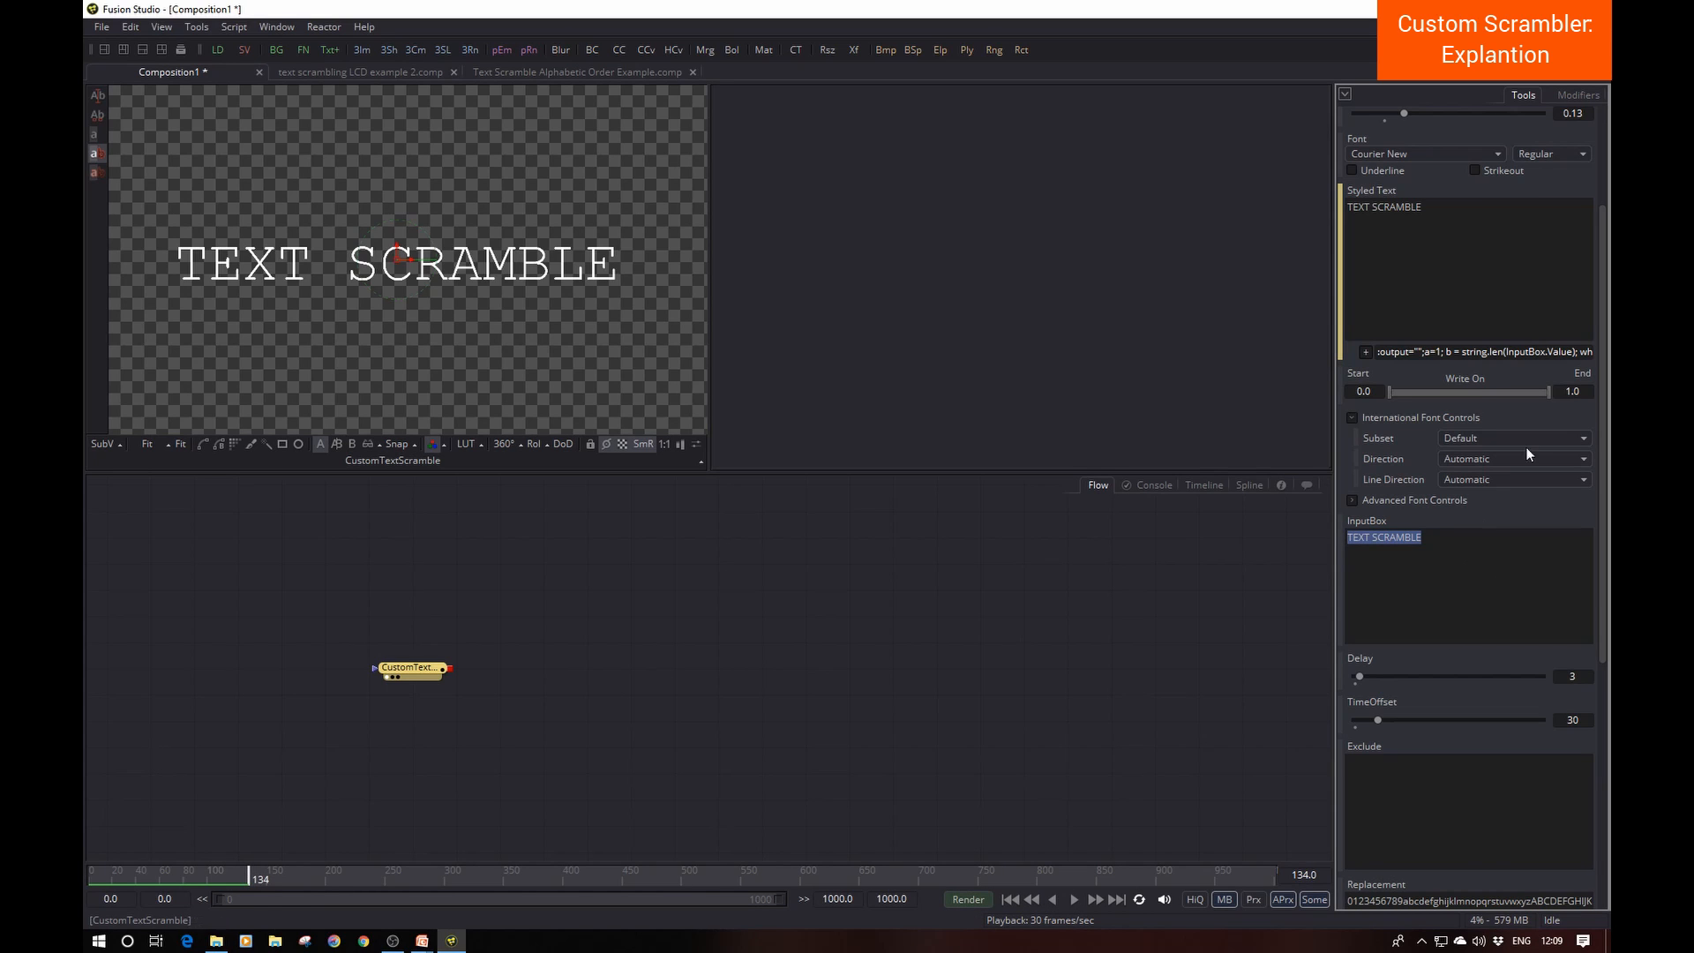
# Step: Inspect the frames from 28 to 43 to check how the TimeOffset of 30 governs when the characters start resolving
pyautogui.scroll(-3, 1500, 450)
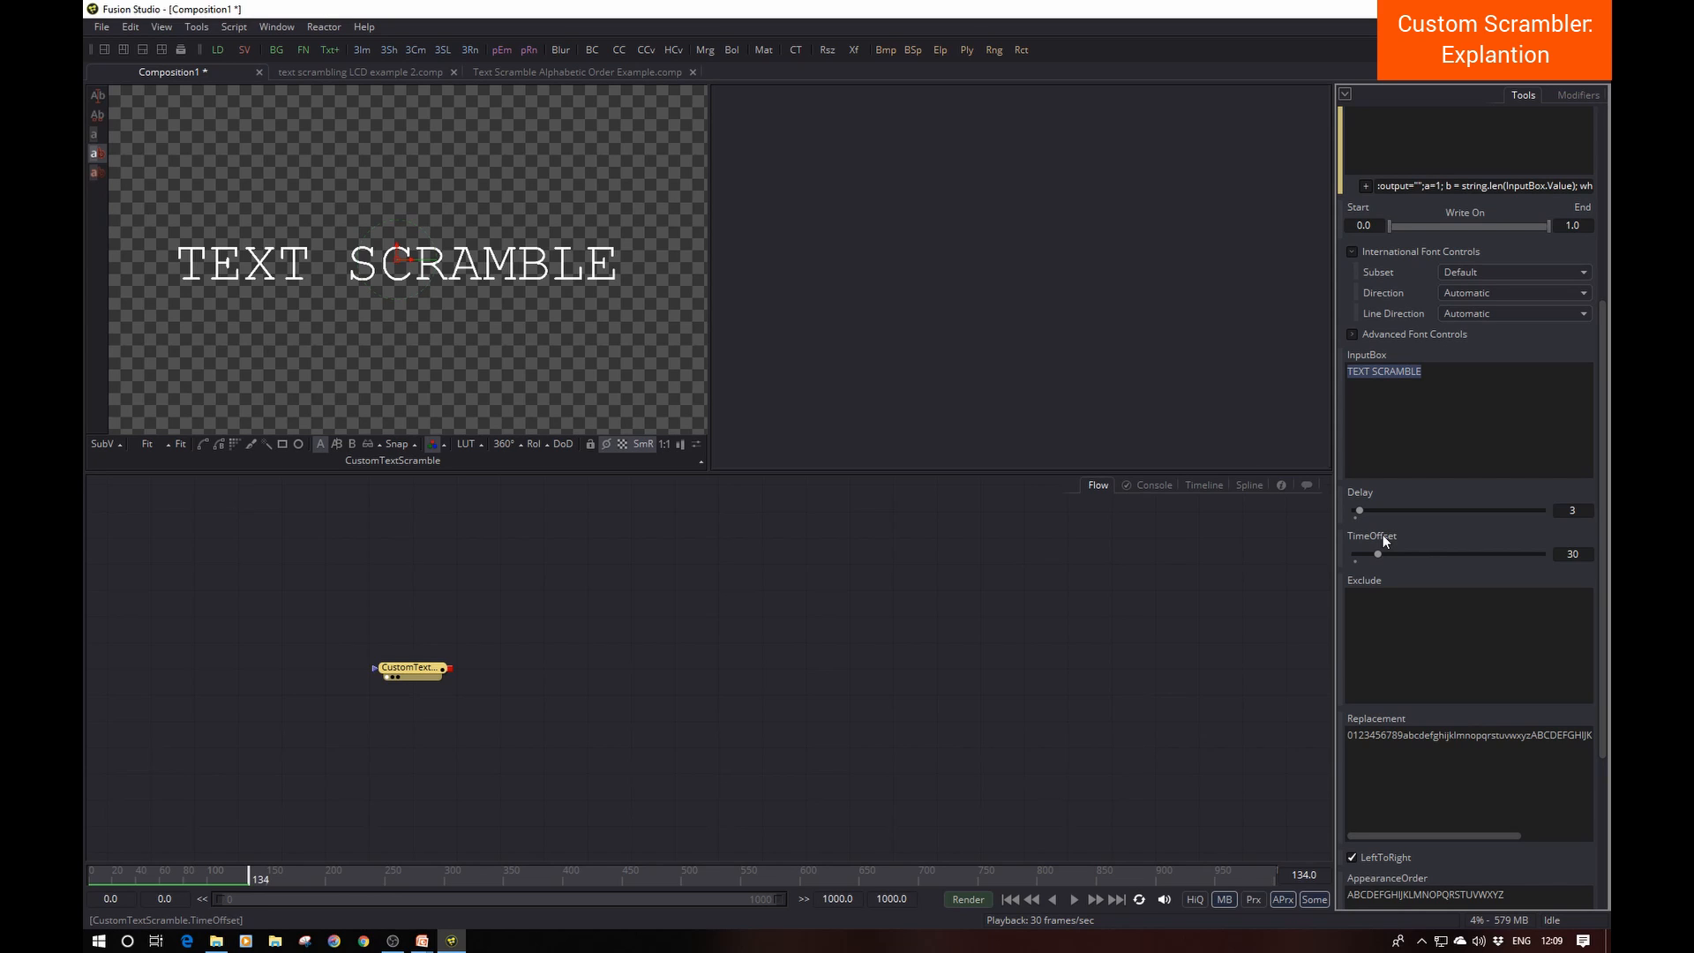
pyautogui.click(124, 881)
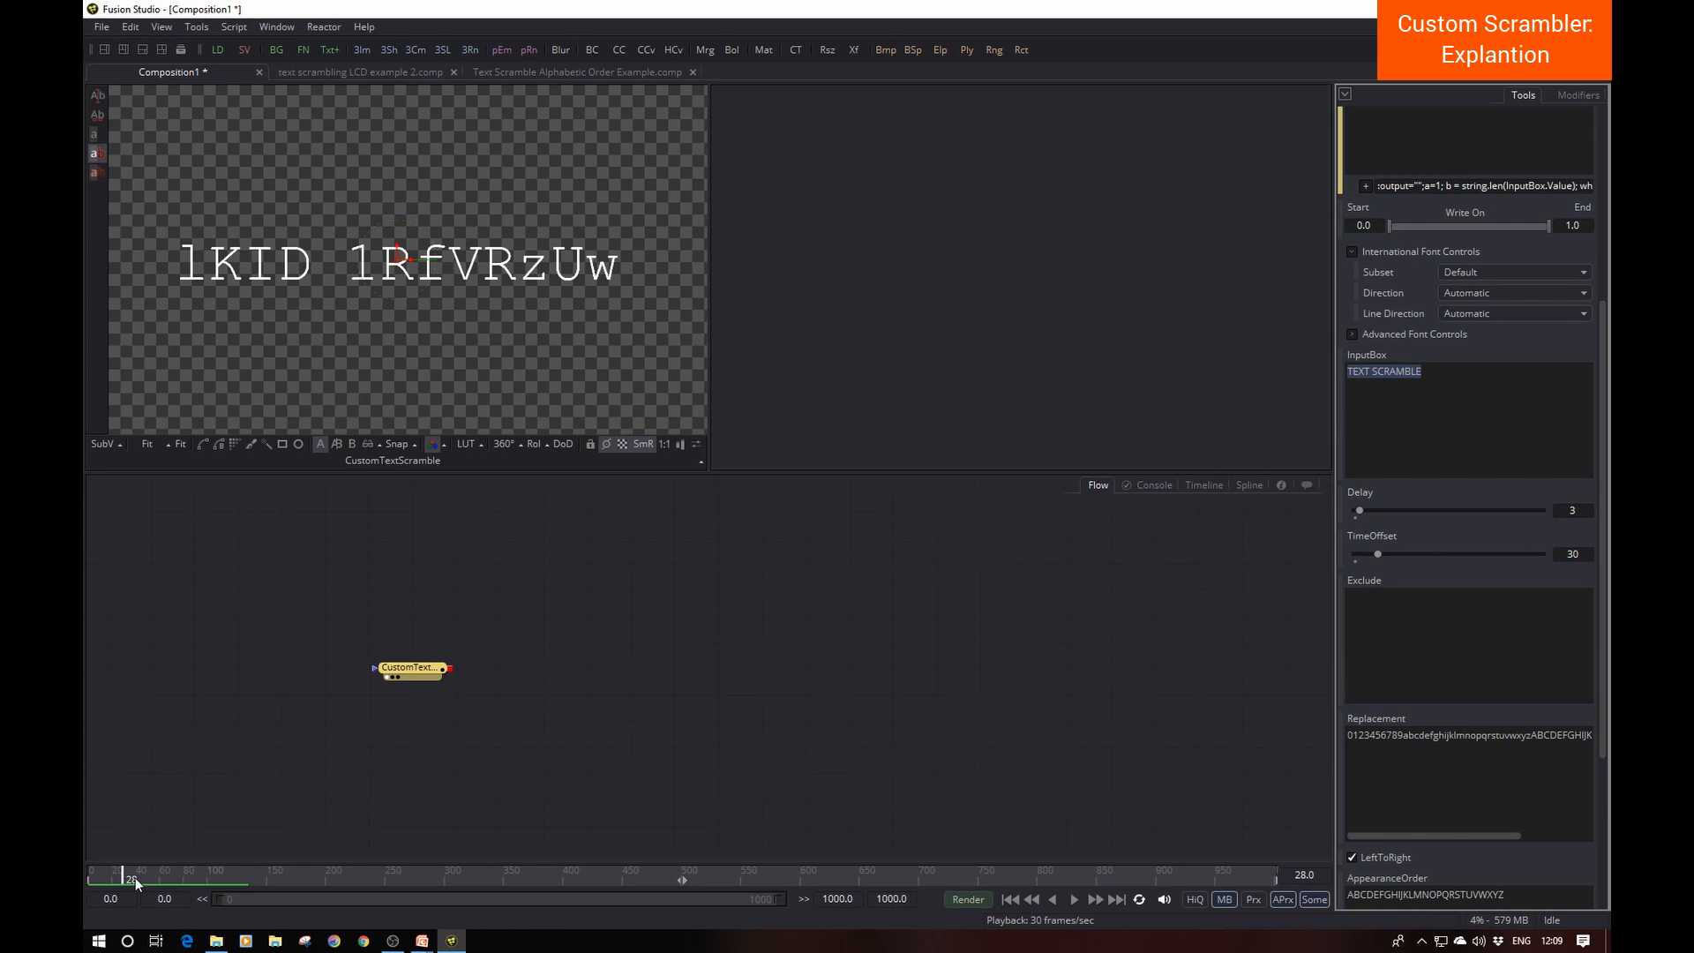
pyautogui.press('Right')
pyautogui.press('Right')
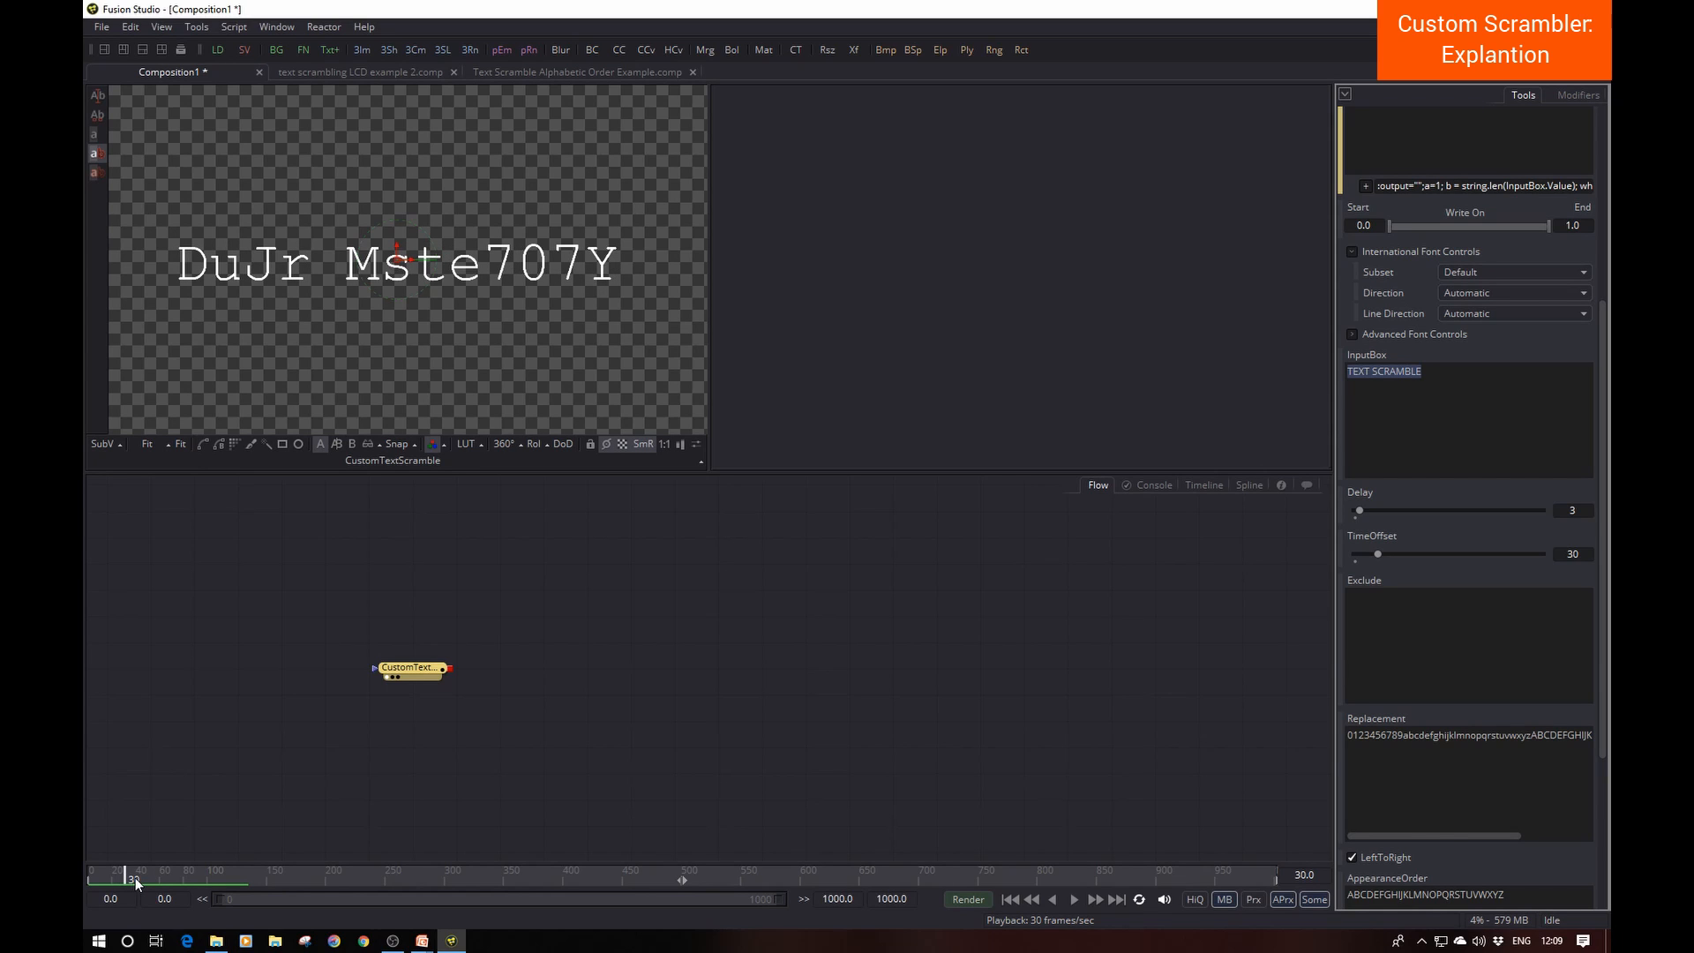
pyautogui.click(140, 881)
# Step: Set the CustomTextScramble's Delay to 8 and play the animation to check the slower reveal
pyautogui.click(1571, 511)
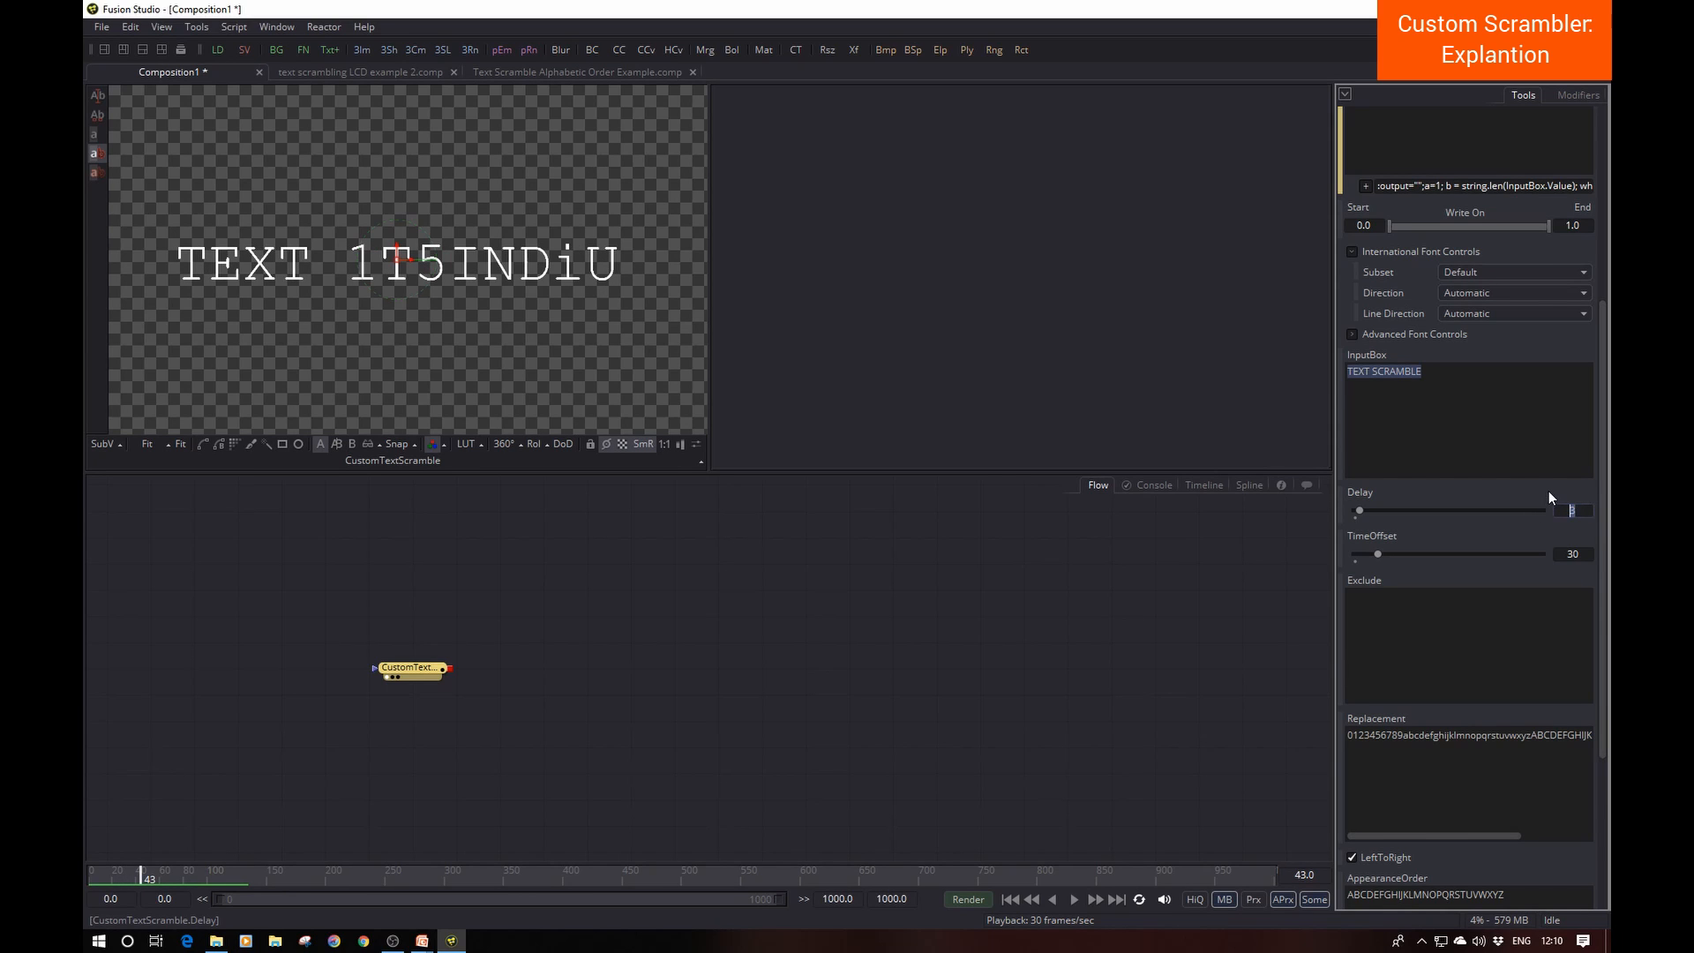
pyautogui.write('8')
pyautogui.press('Return')
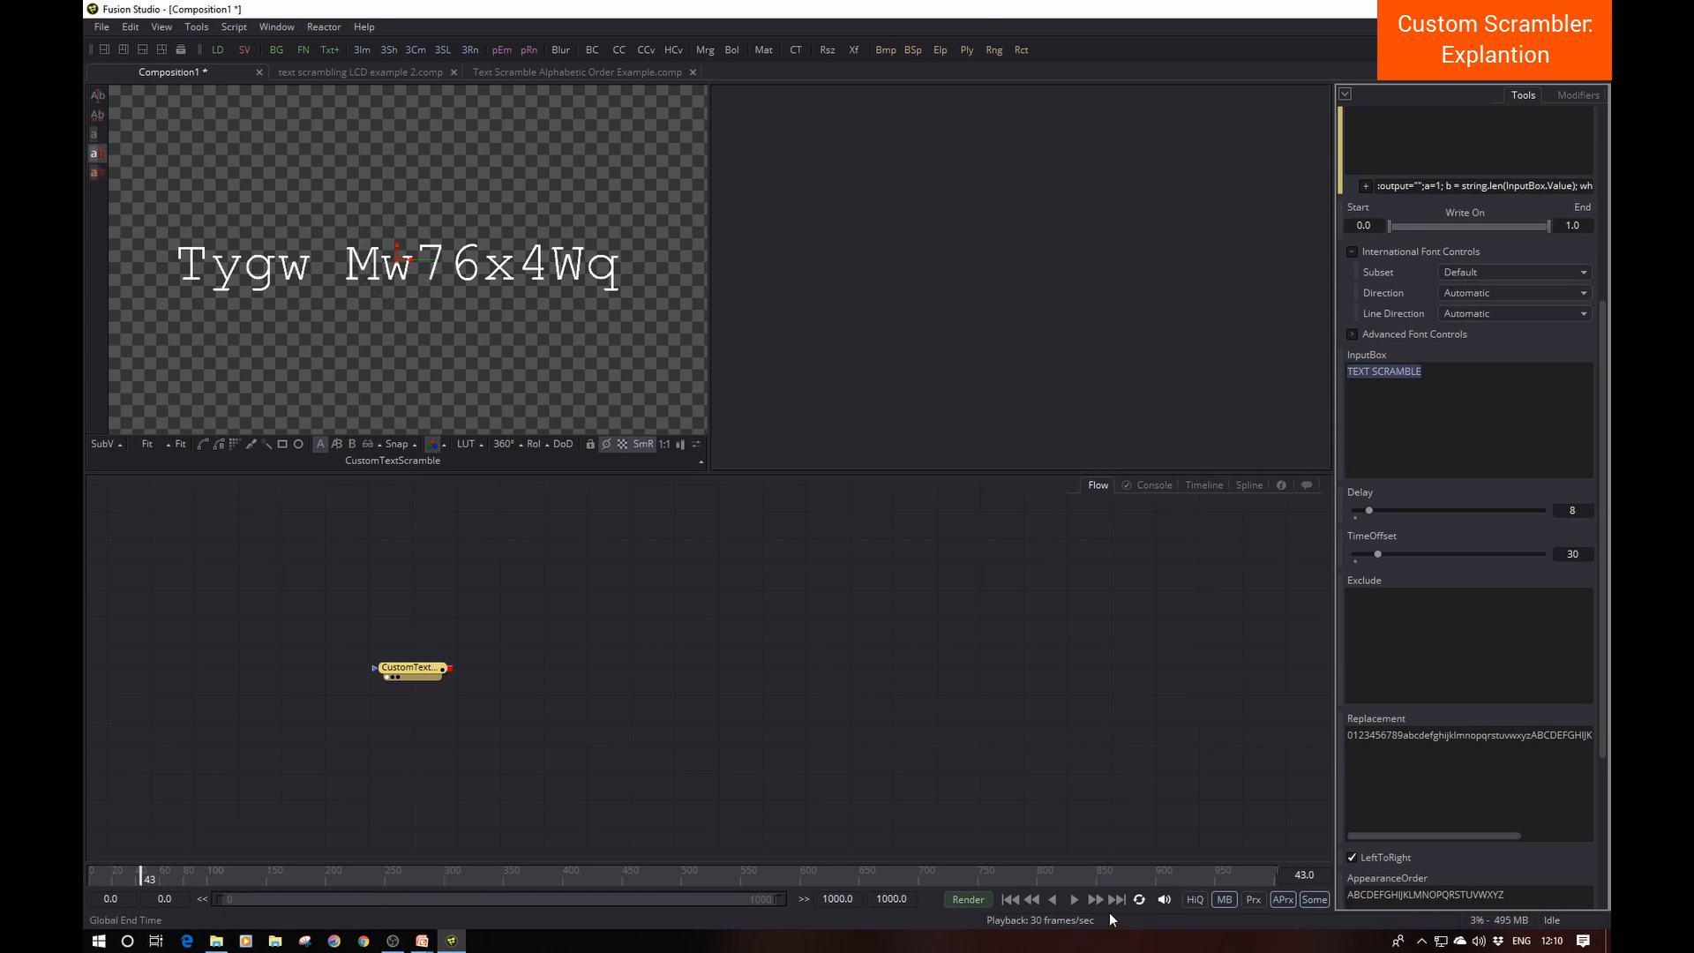
pyautogui.click(1074, 899)
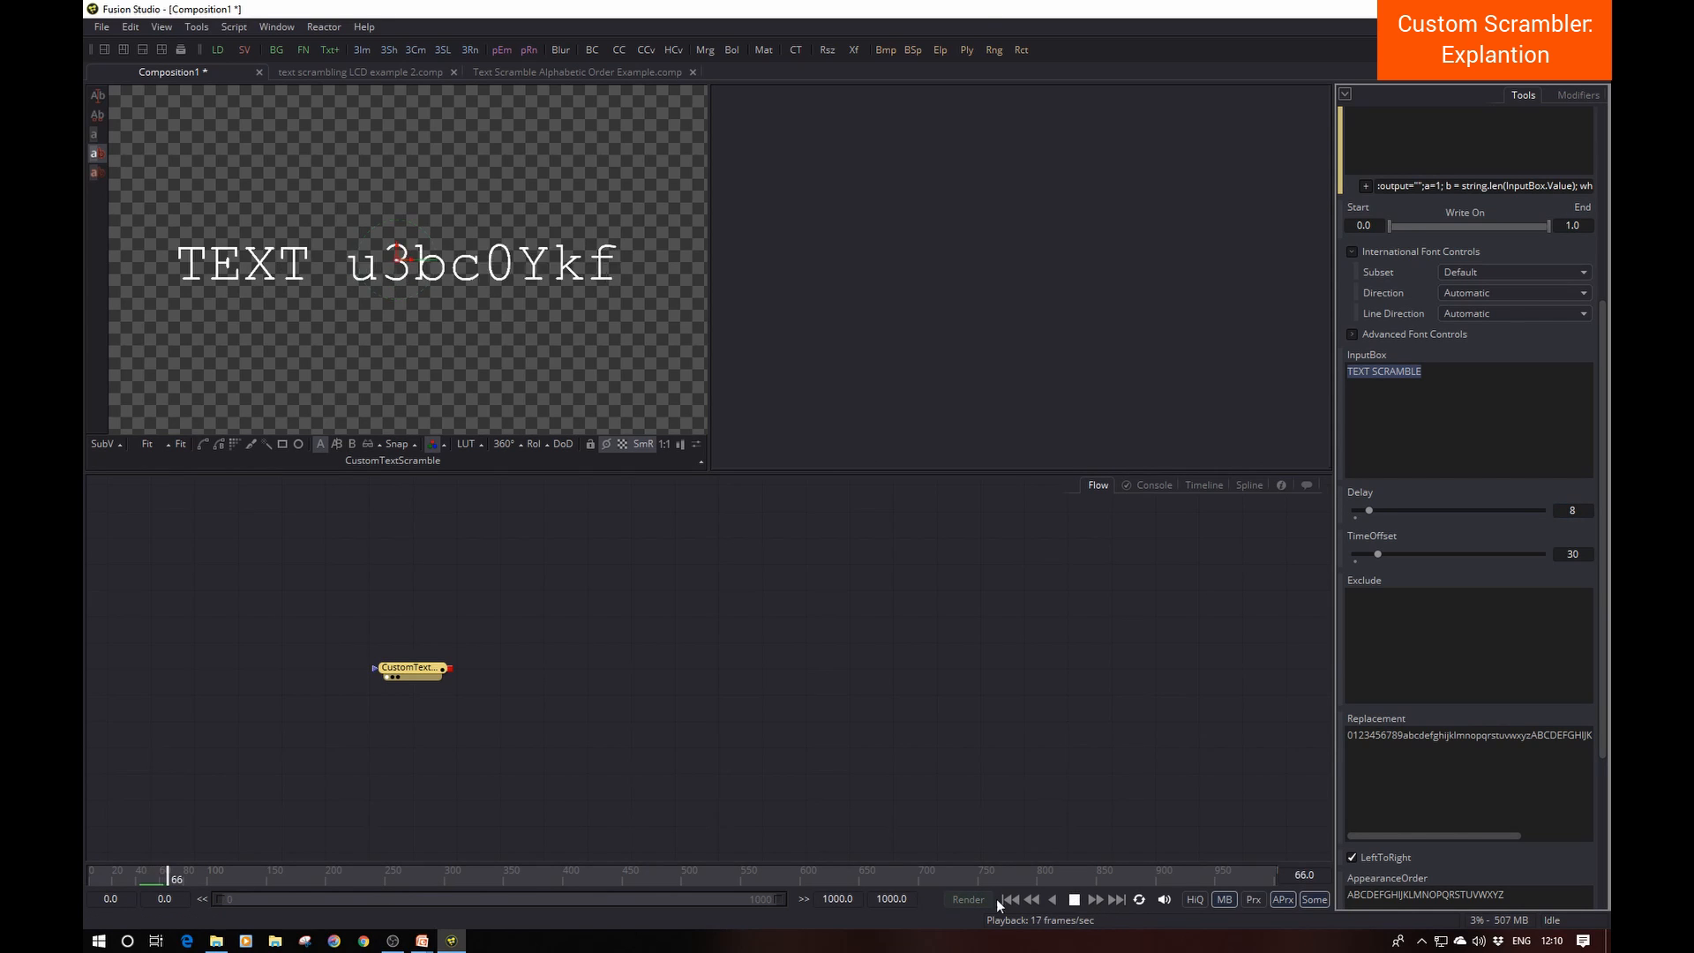
pyautogui.press('space')
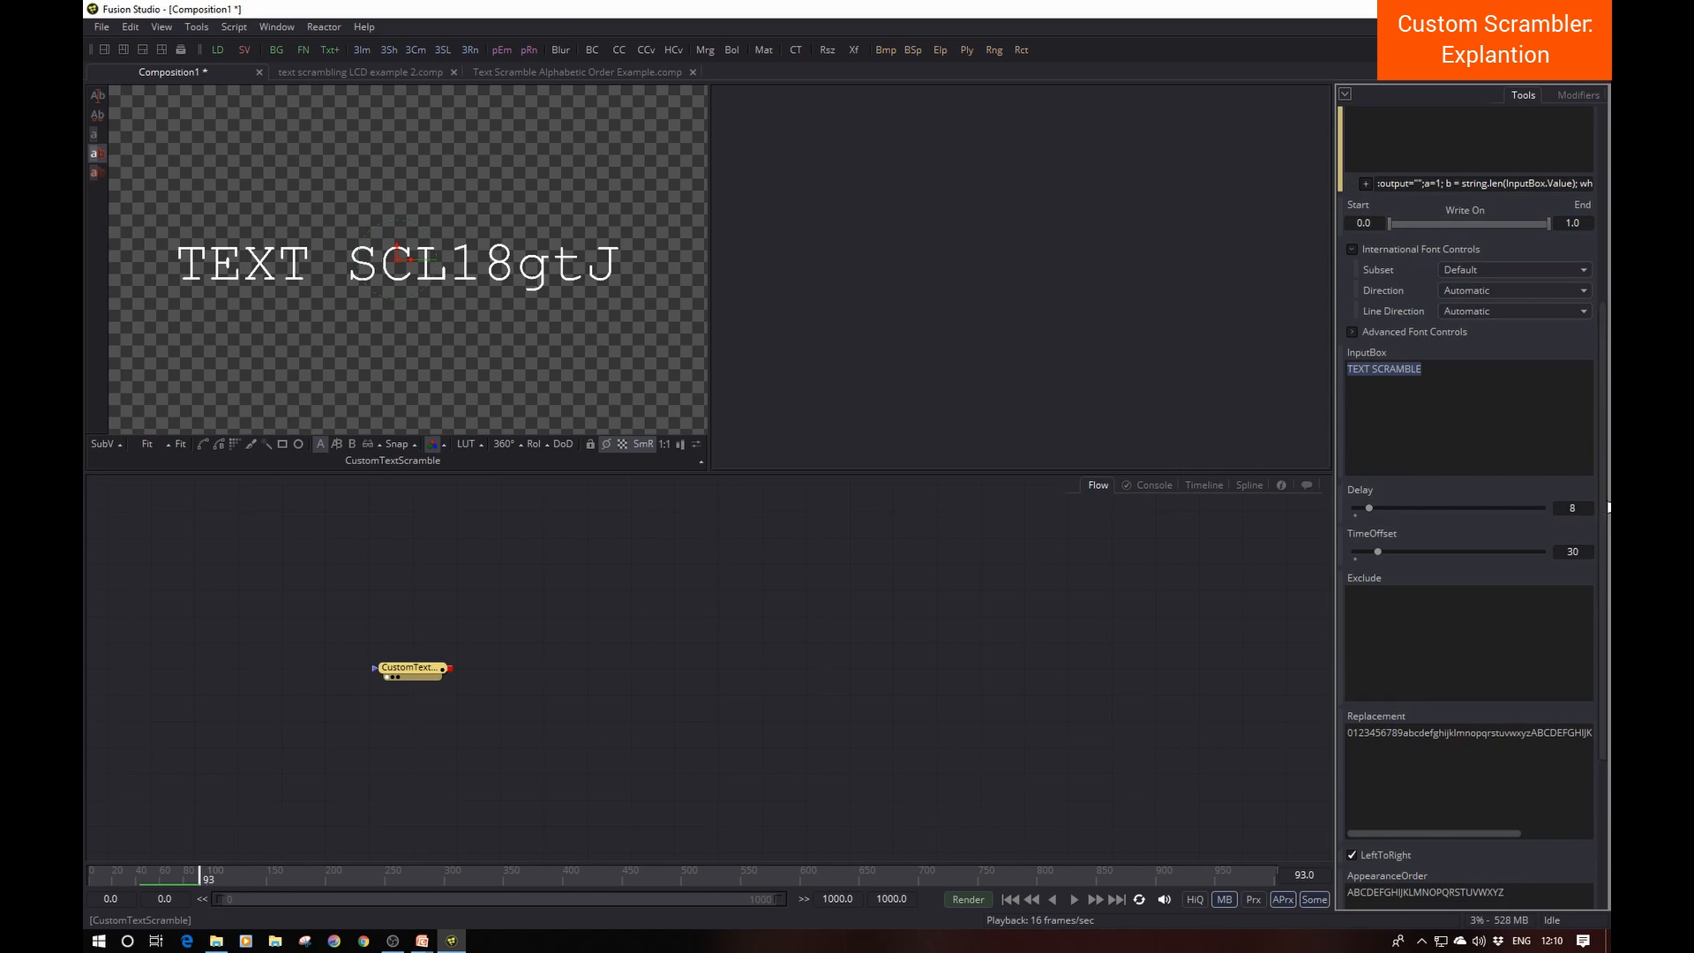
# Step: Try removing the space from the Exclude characters, preview the animation, return to the first frame and restore the space
pyautogui.moveTo(1608, 502); pyautogui.dragTo(1608, 563)
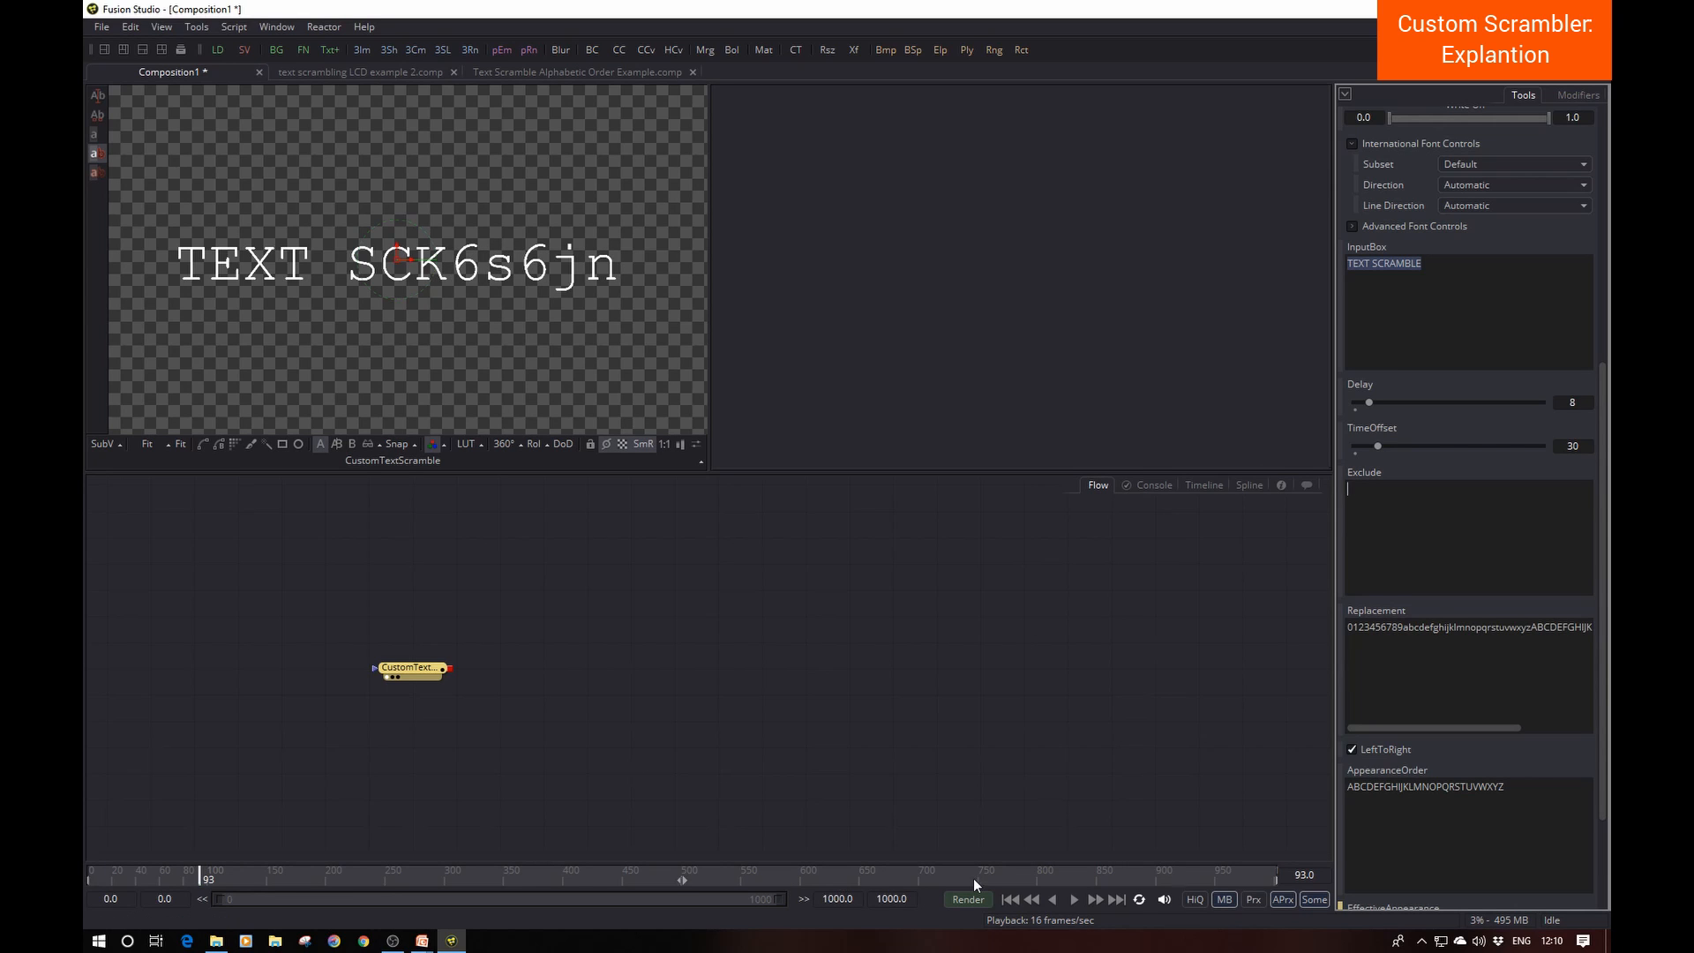
pyautogui.click(1020, 900)
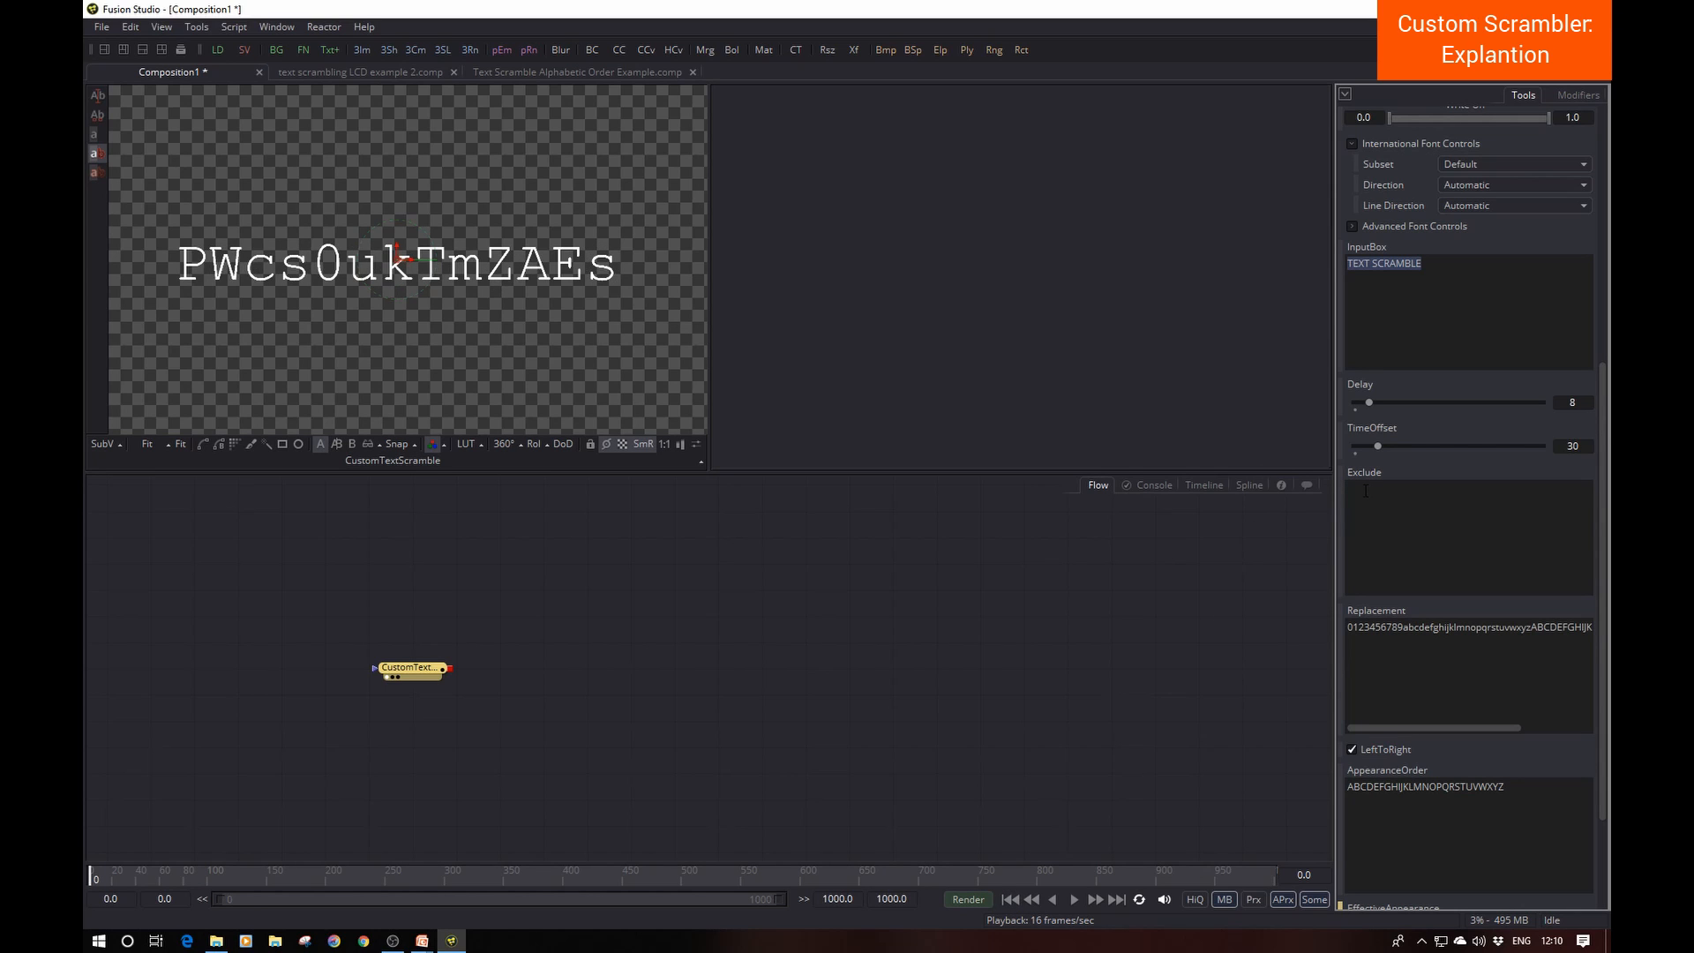
pyautogui.click(1193, 591)
pyautogui.click(1074, 899)
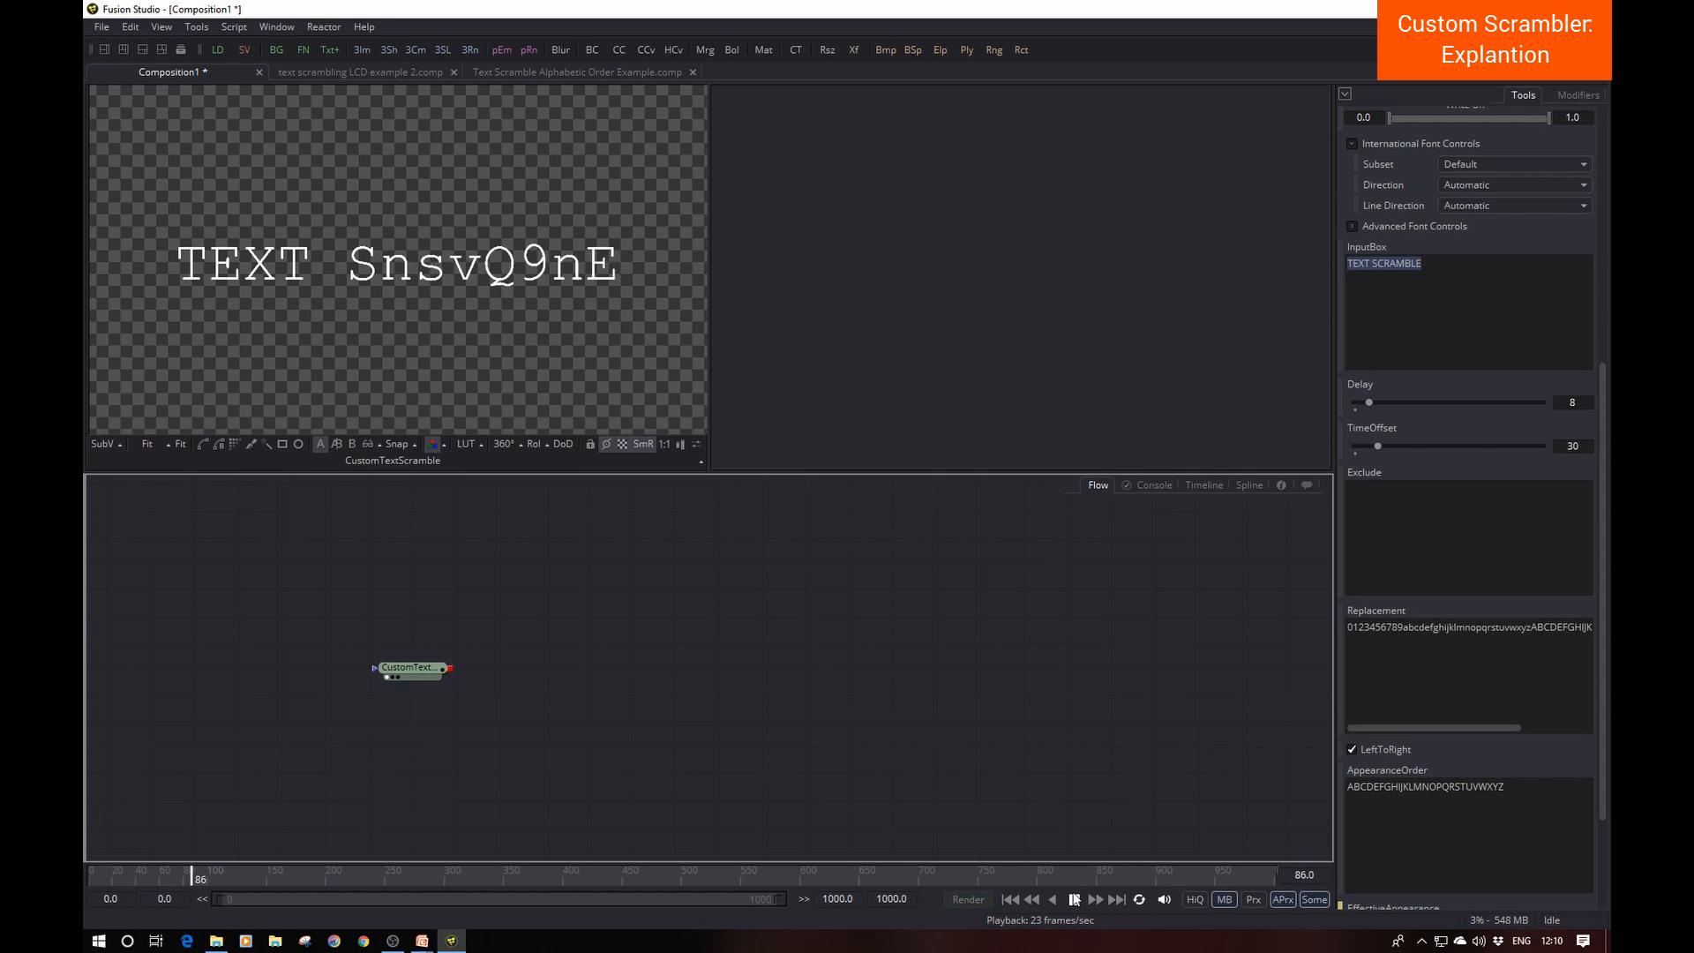
pyautogui.click(1074, 899)
pyautogui.click(1011, 899)
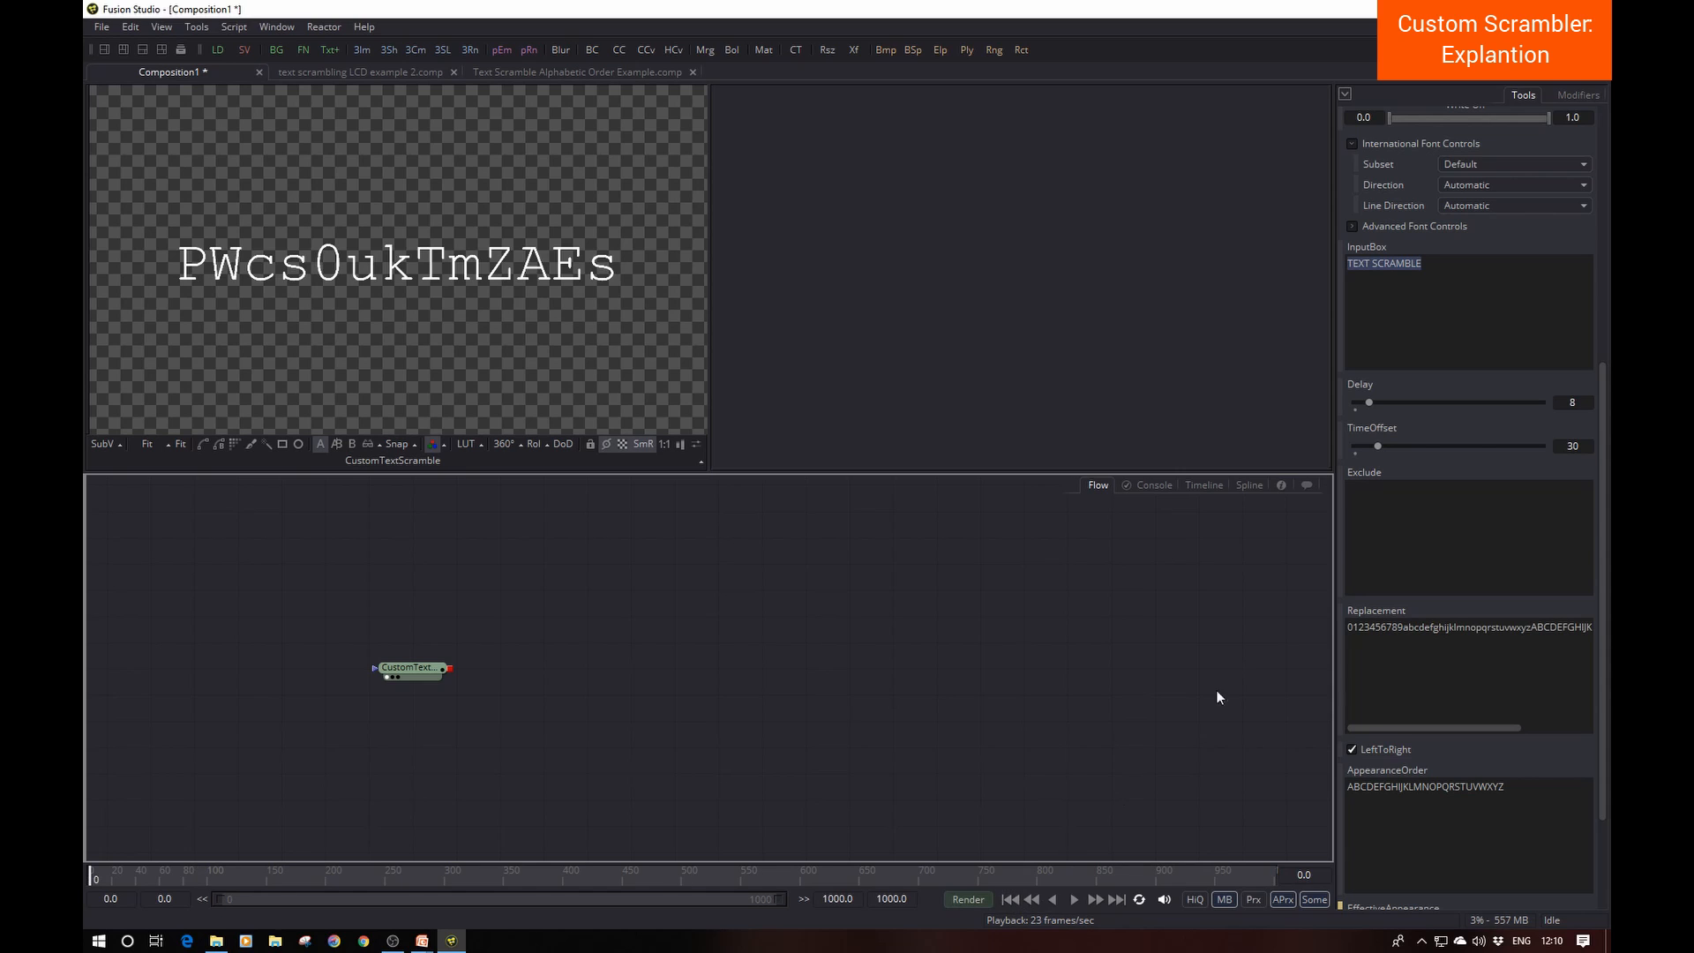
pyautogui.click(1377, 496)
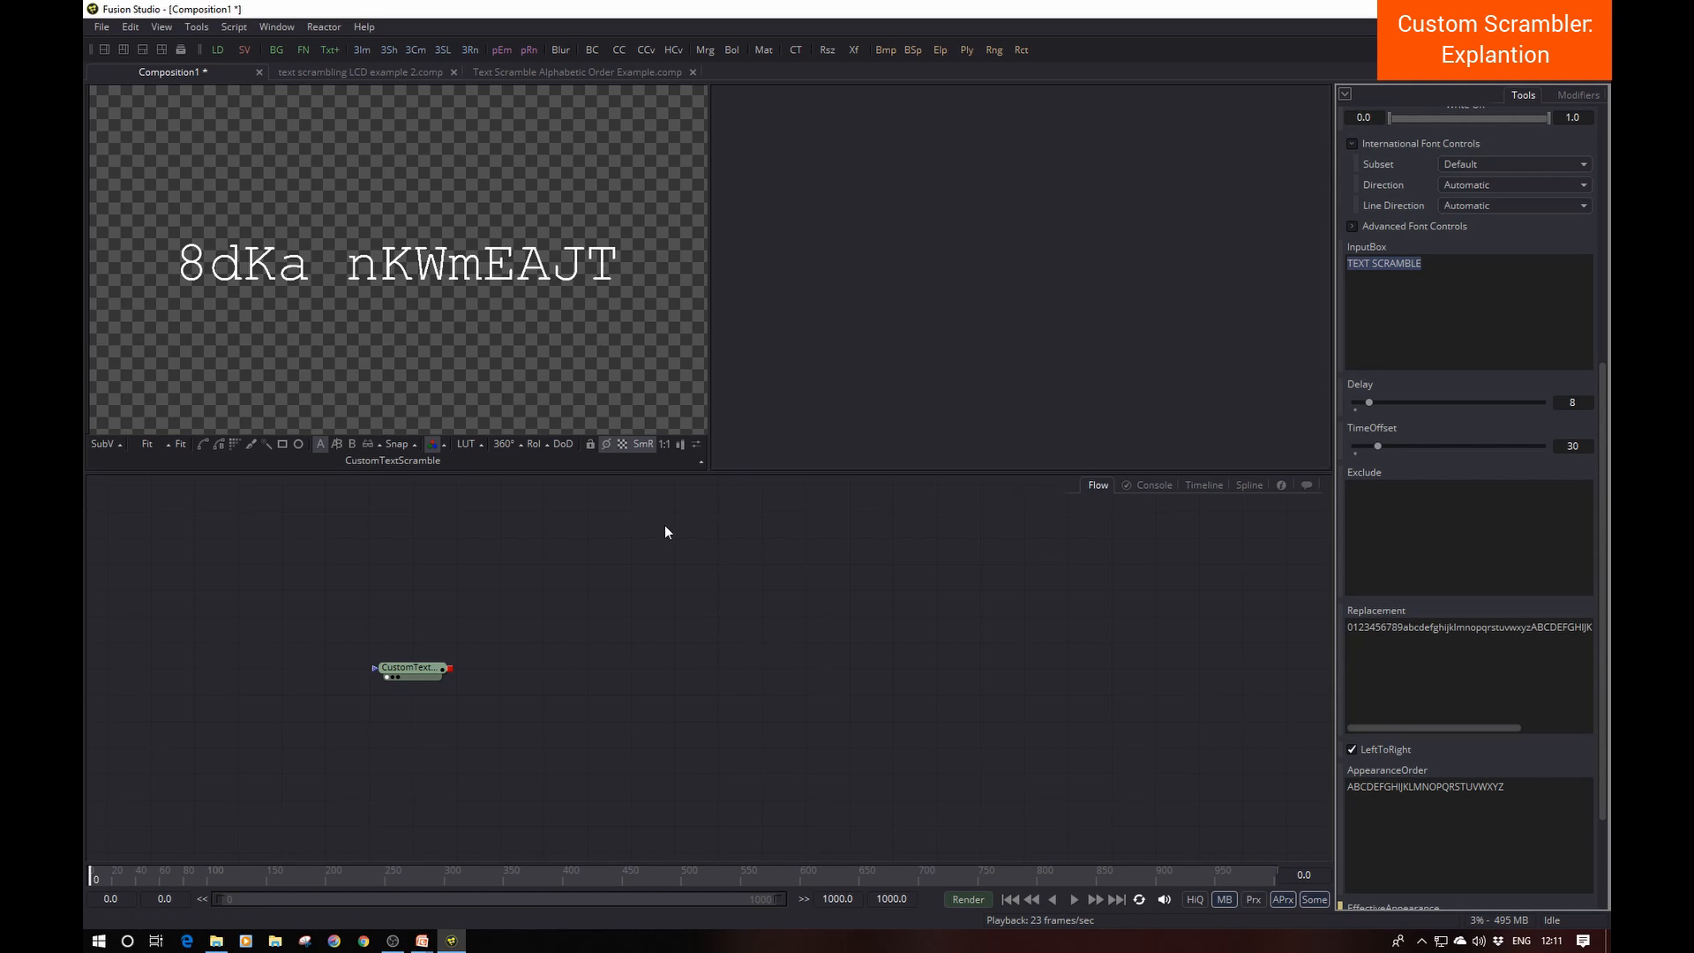
# Step: Add EXAMPLE as a second line below TEXT SCRAMBLE in the InputBox and check the resulting Styled Text
pyautogui.click(1455, 265)
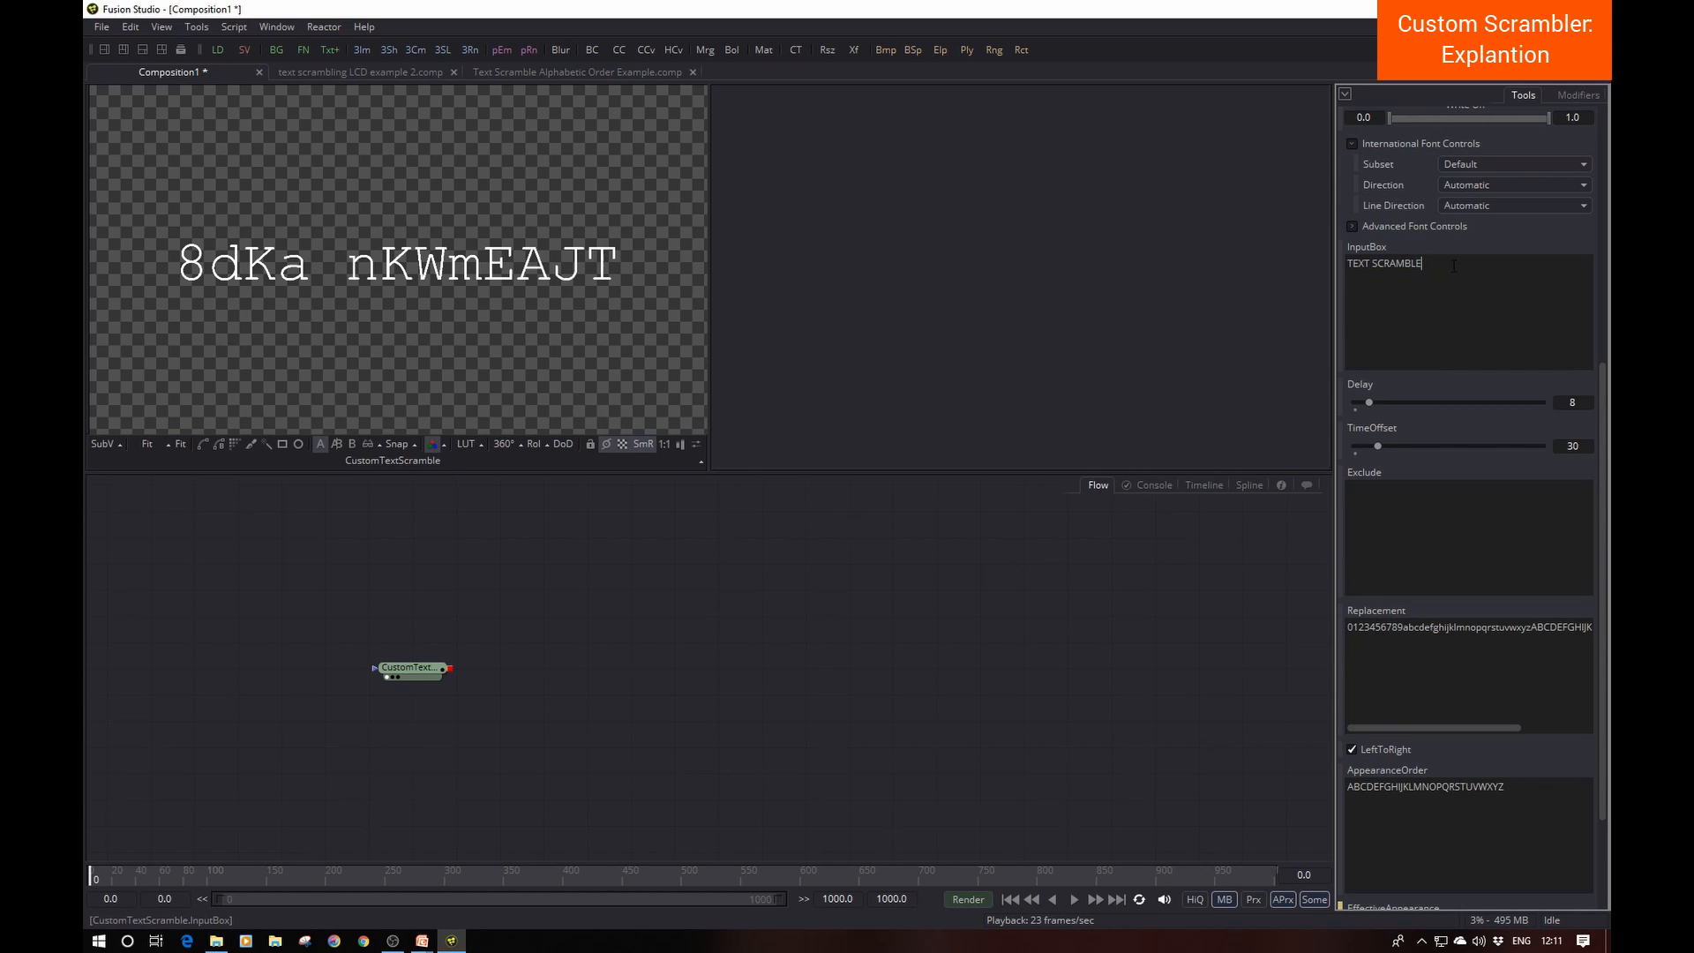
pyautogui.press('Return')
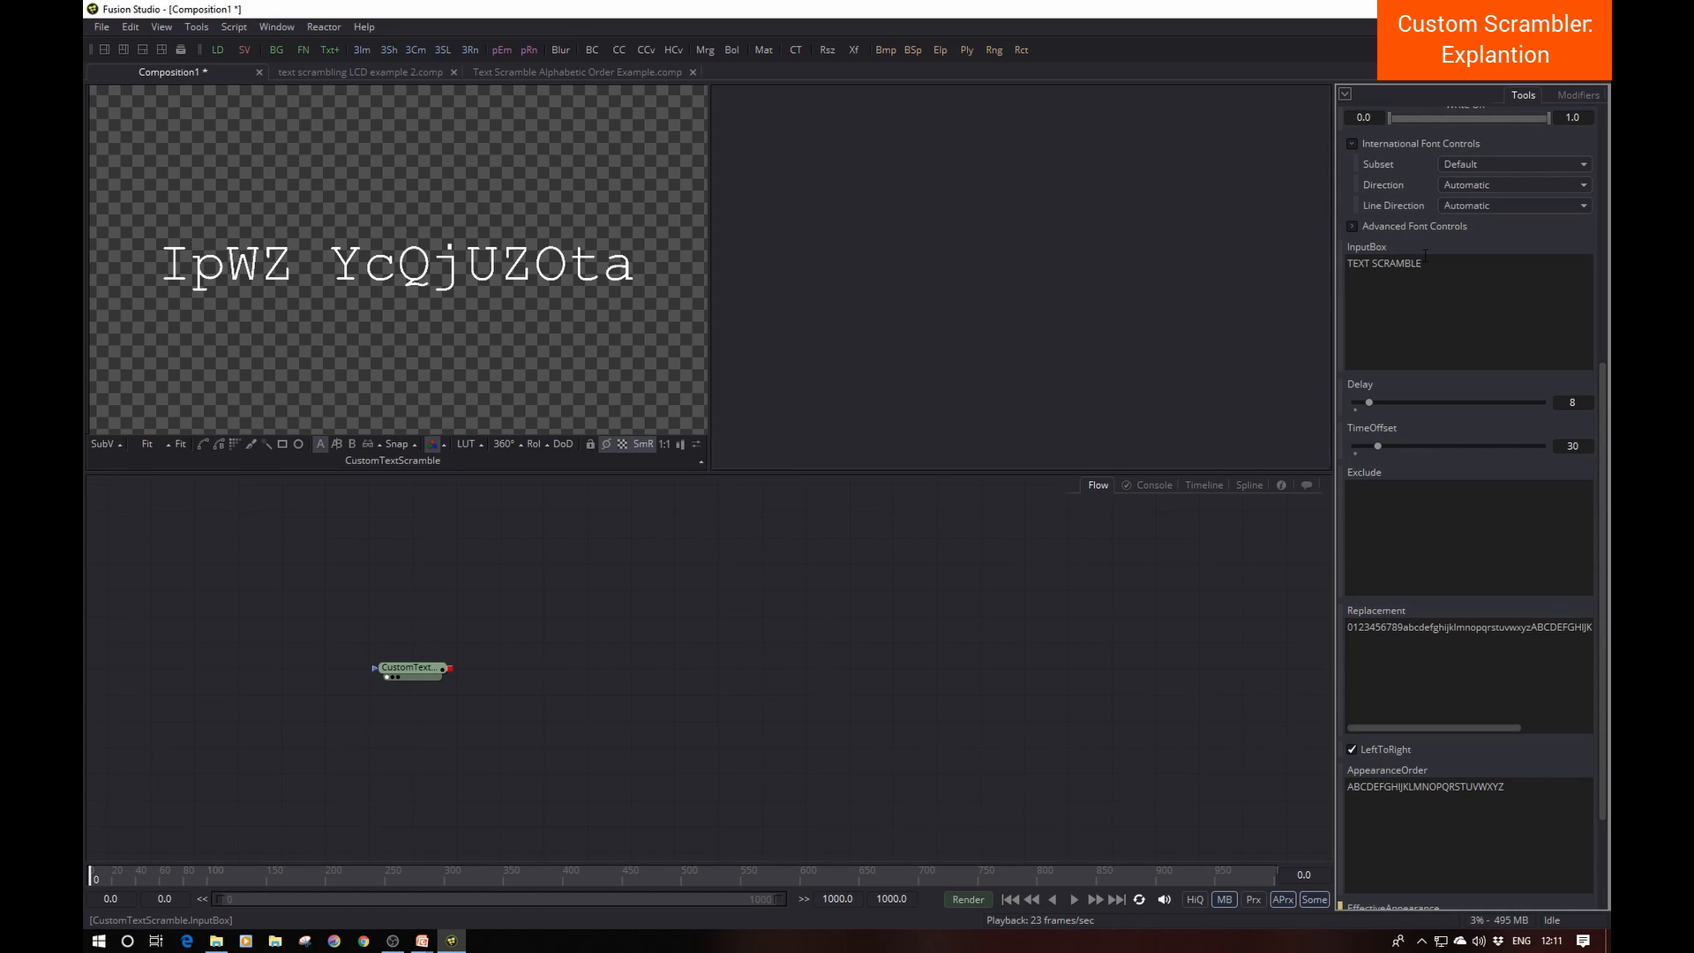
pyautogui.write('EXAMP')
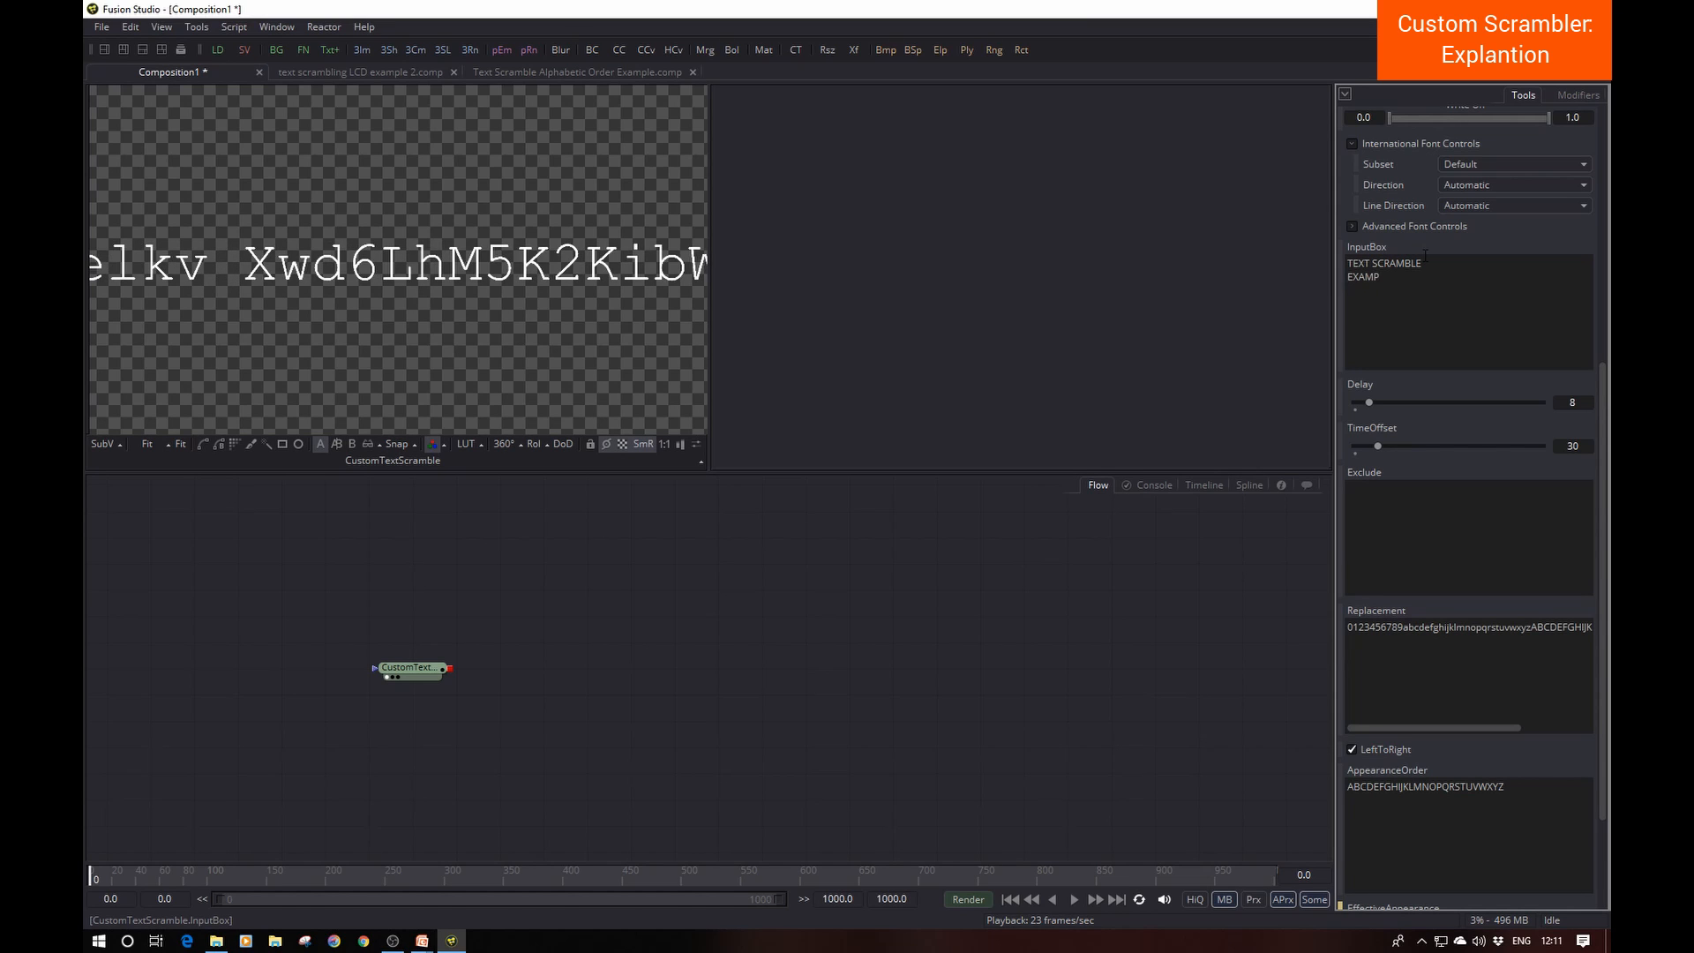
pyautogui.write('LE')
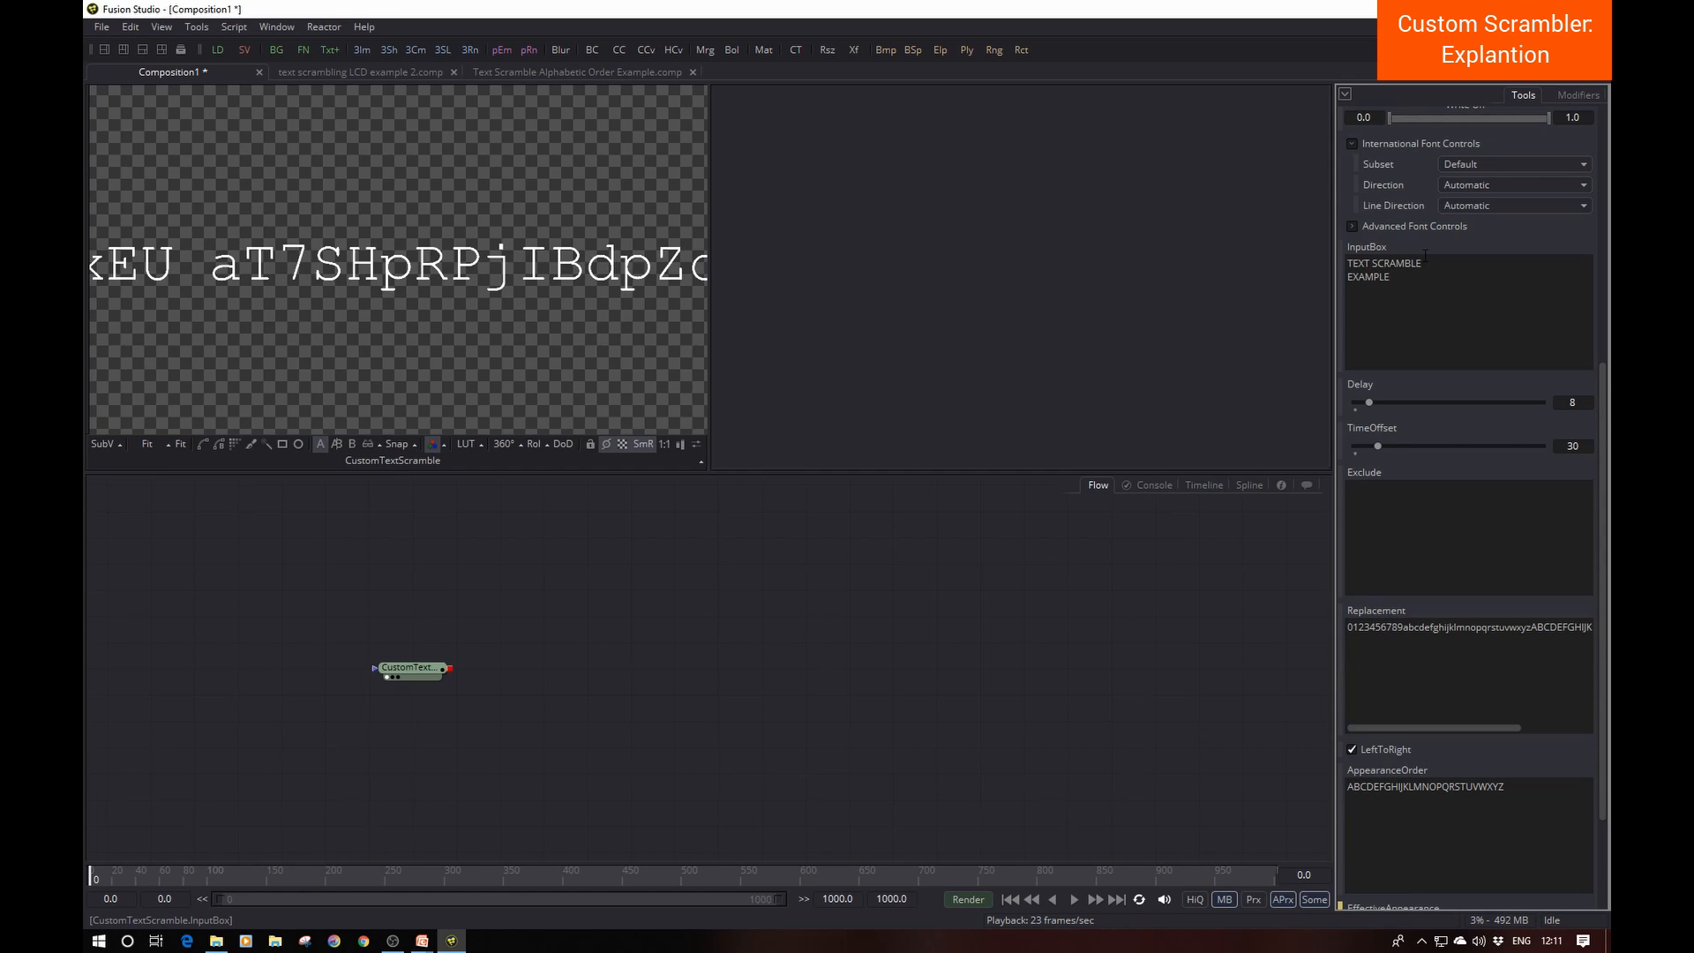
pyautogui.moveTo(1601, 388); pyautogui.dragTo(1601, 201)
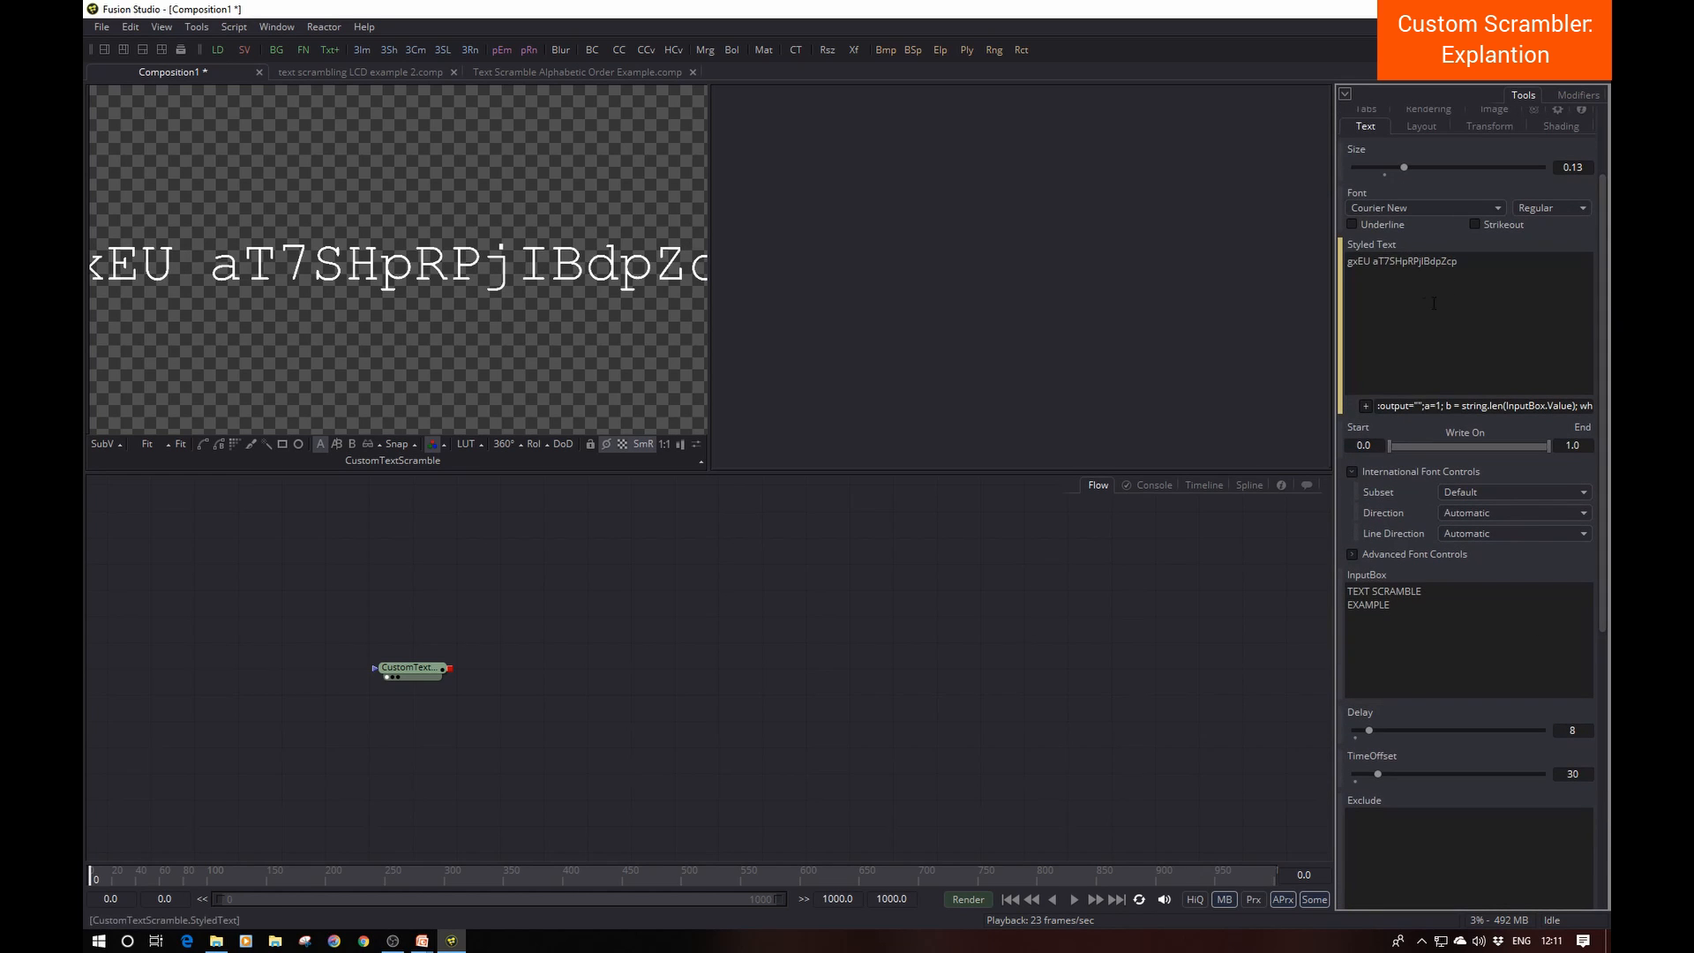
# Step: Reduce the text Size to 0.0662 and add a line break to the Exclude characters
pyautogui.moveTo(1407, 166); pyautogui.dragTo(1380, 169)
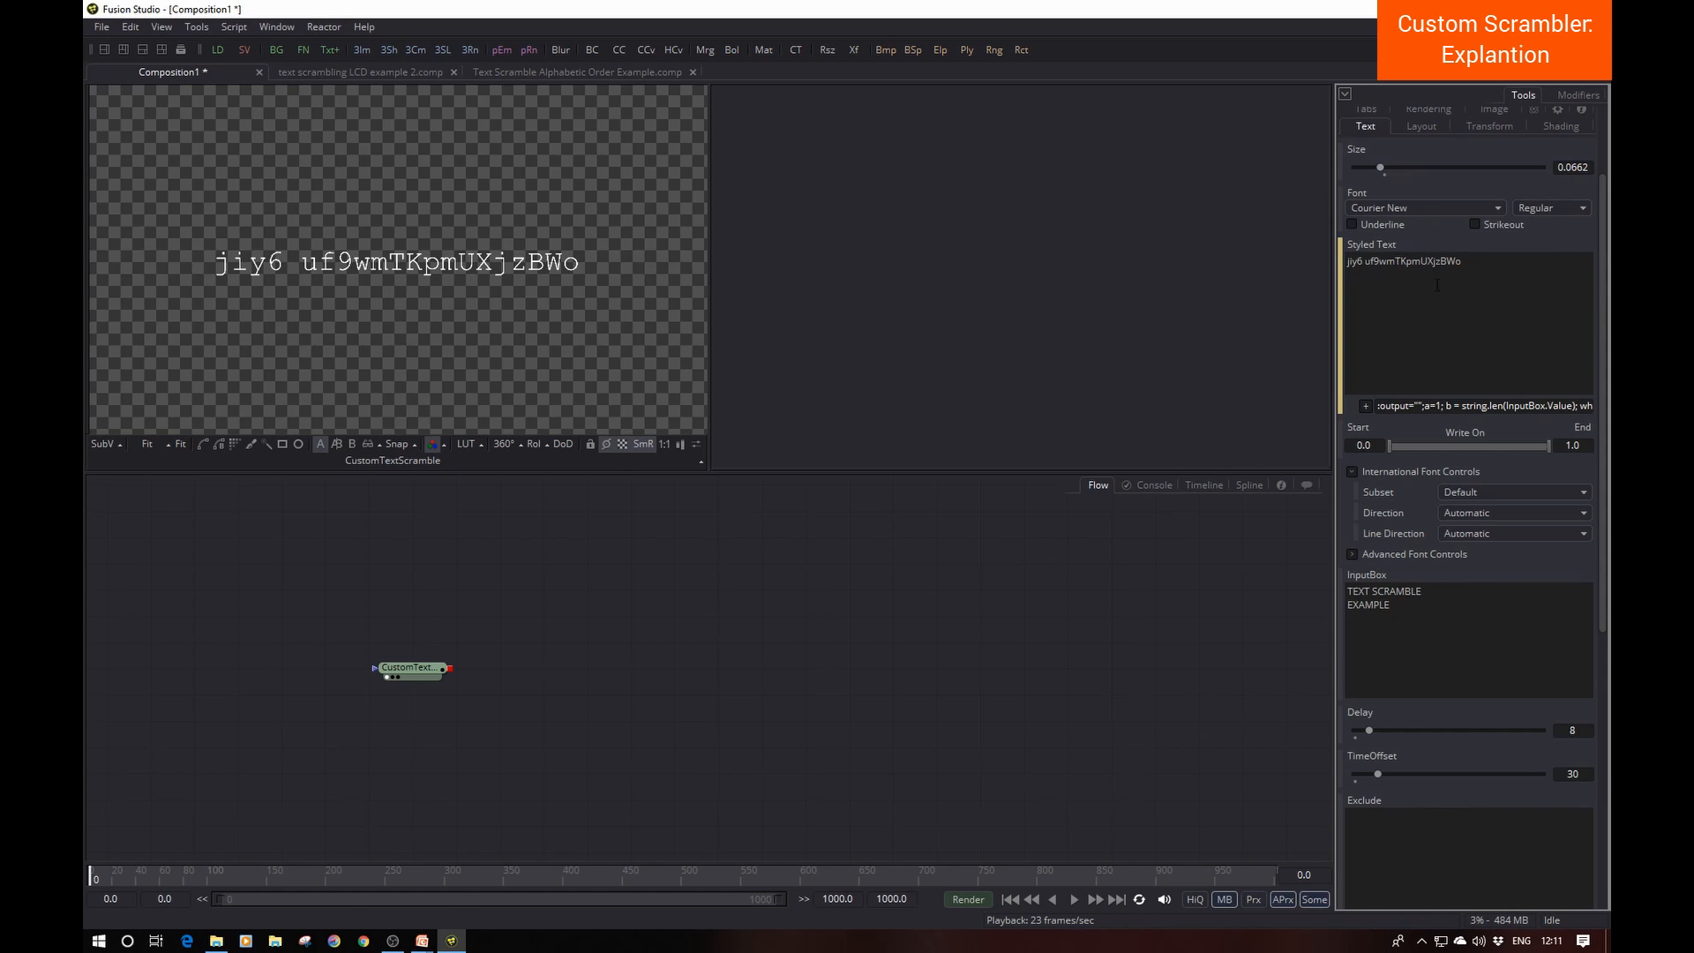
pyautogui.moveTo(1601, 289); pyautogui.dragTo(1529, 402)
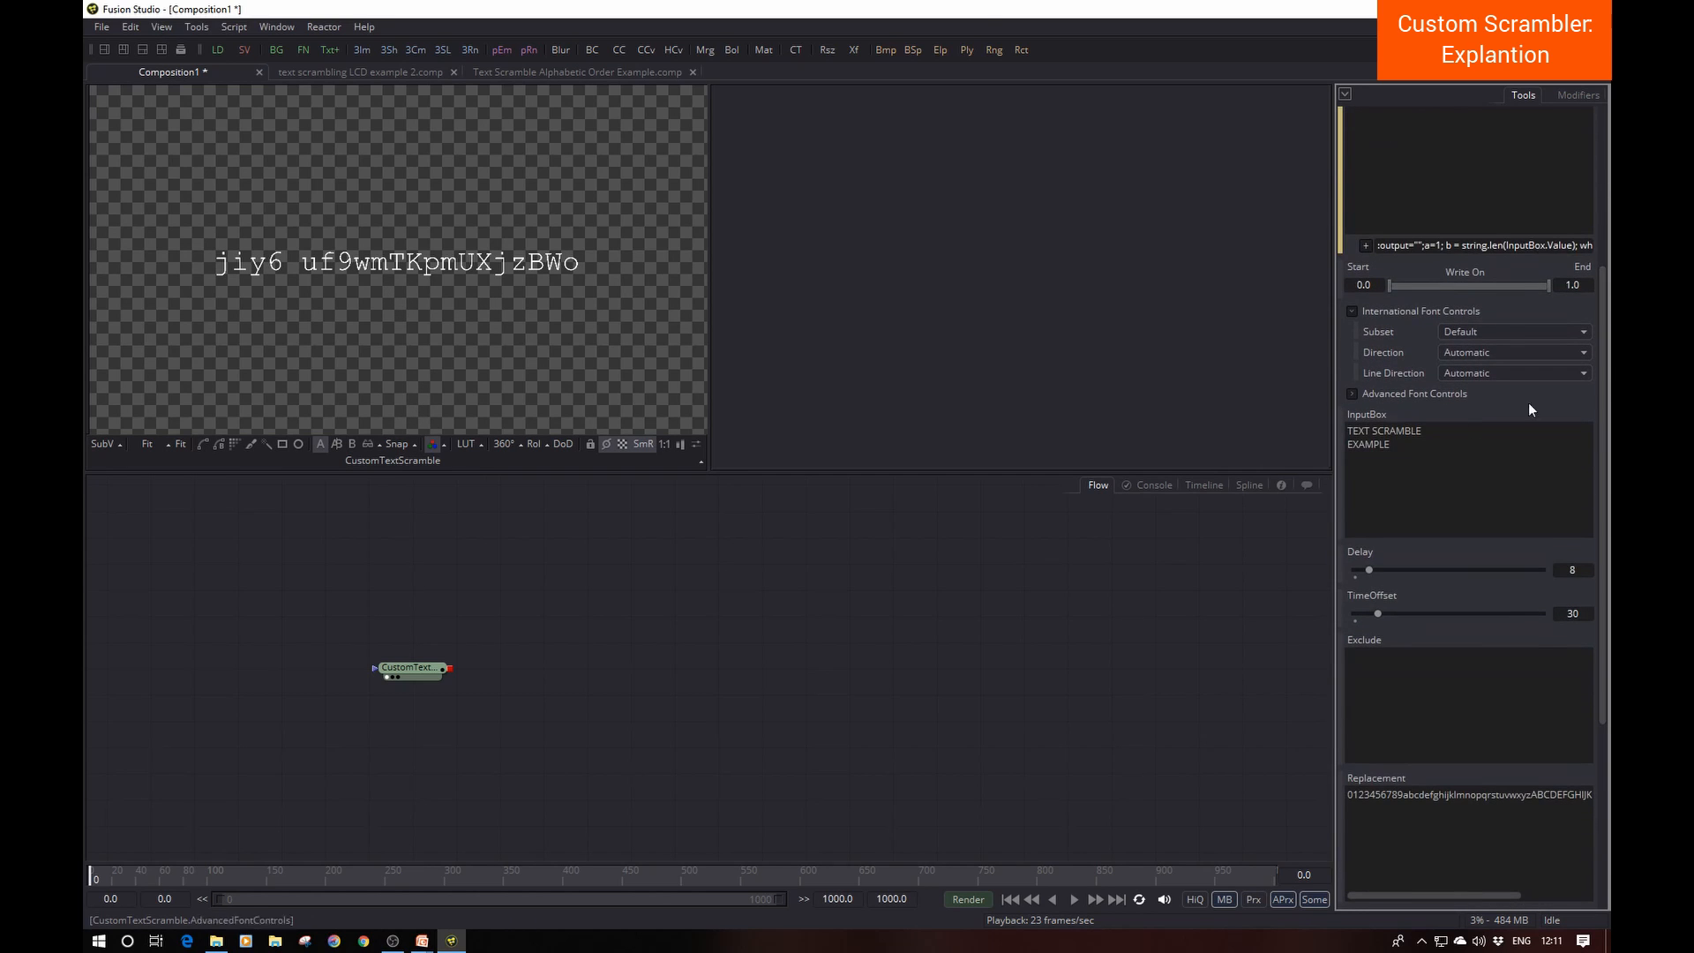
pyautogui.scroll(-1, 1415, 590)
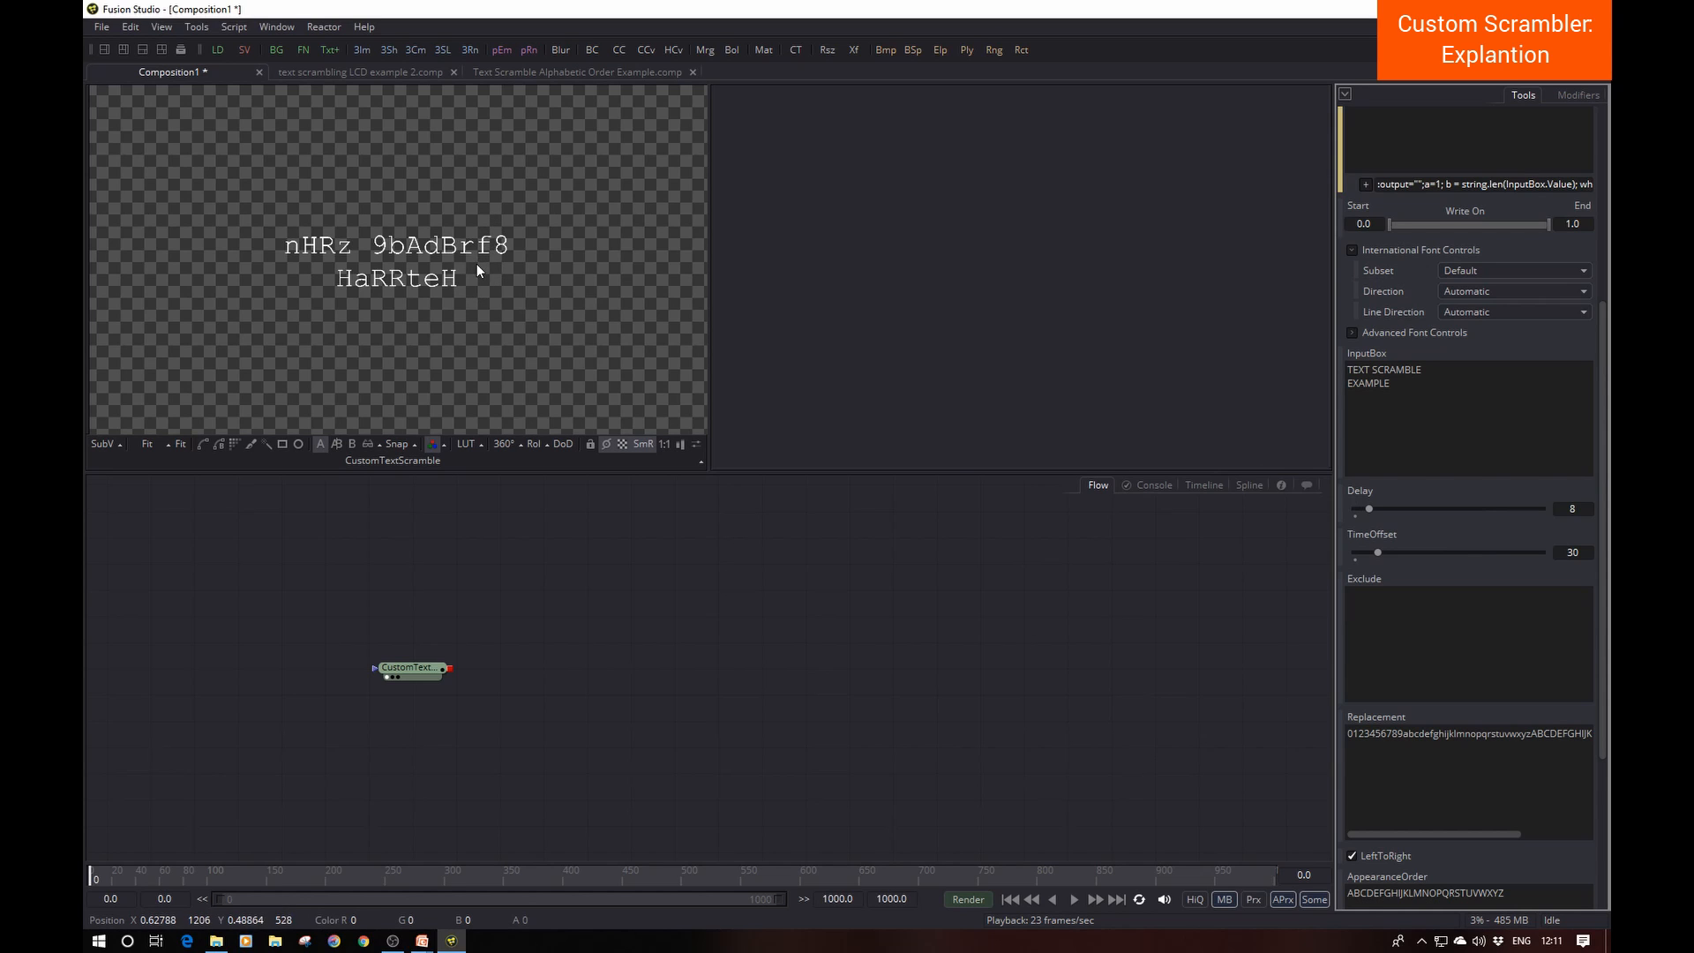
# Step: Add X on the second line of the Exclude characters, preview the animation and return to the first frame
pyautogui.click(1364, 594)
pyautogui.write('X')
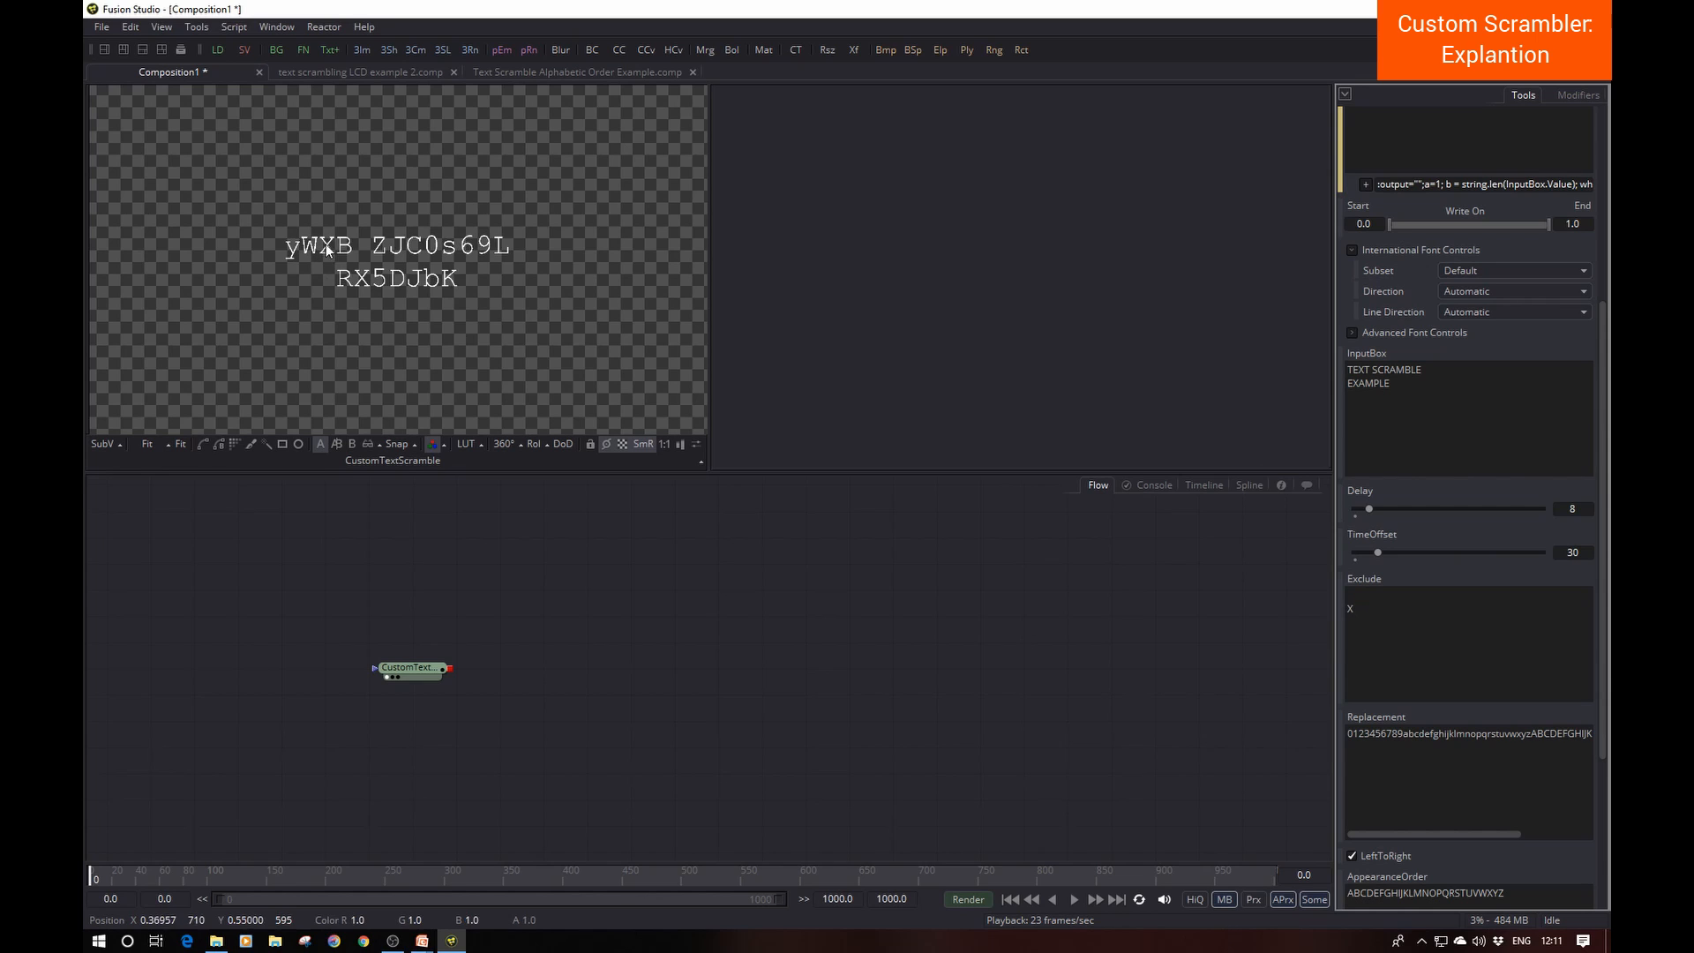
pyautogui.click(1073, 899)
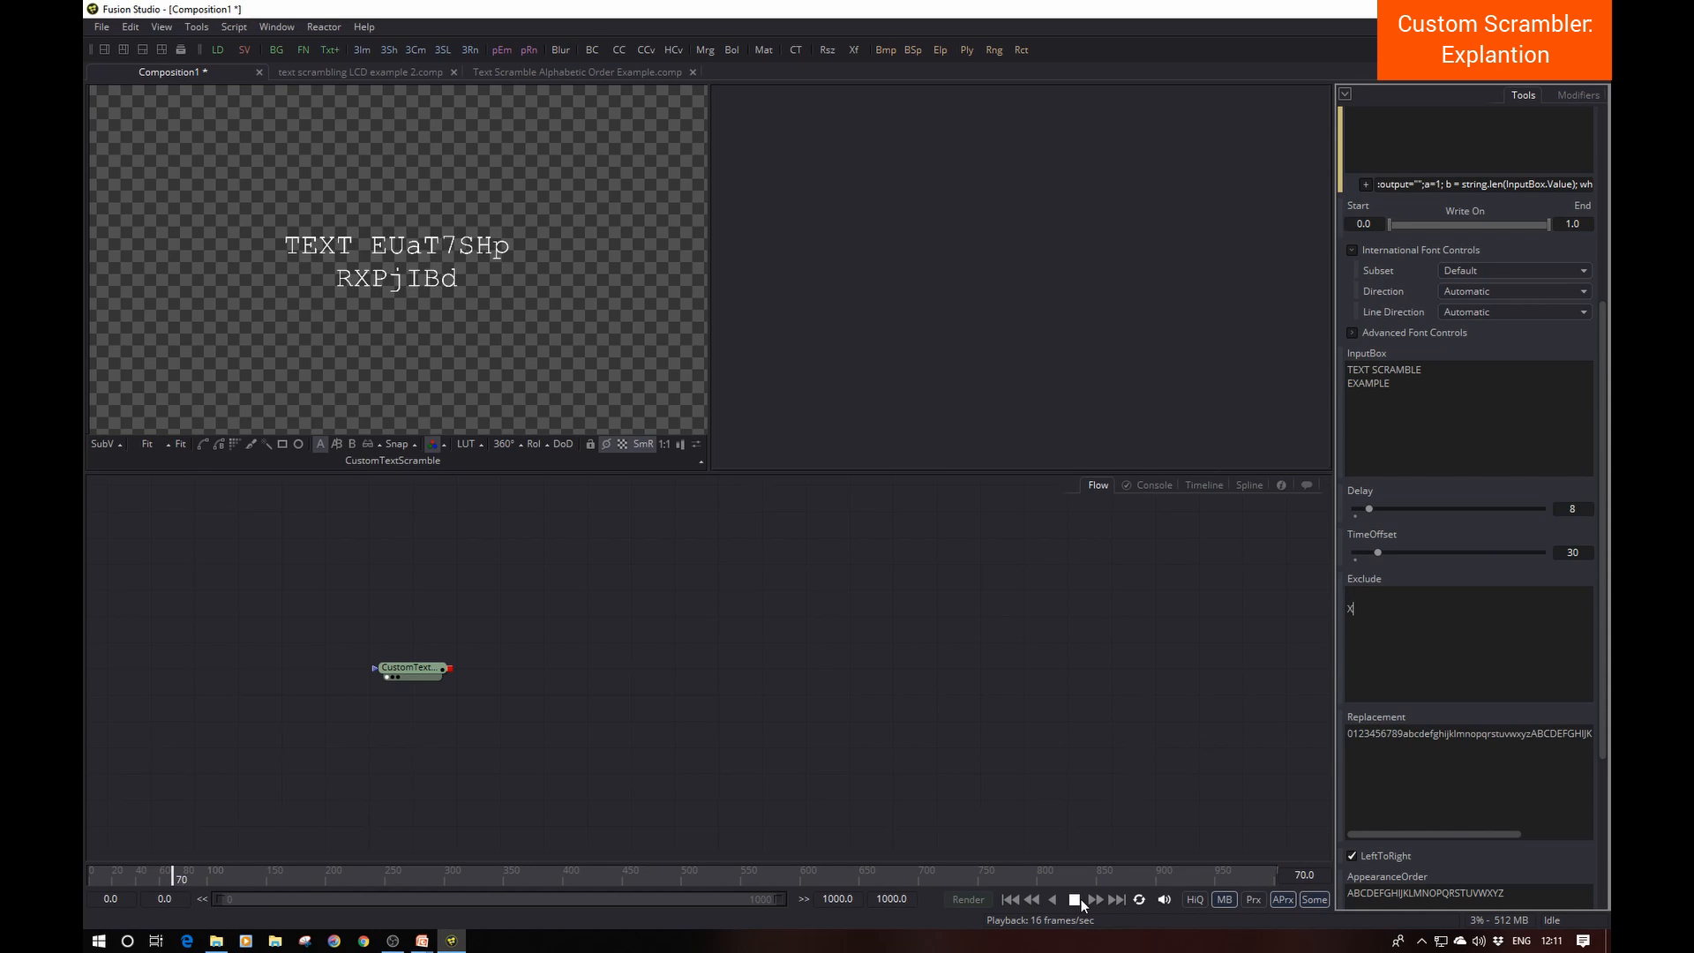
pyautogui.click(1082, 898)
pyautogui.click(1007, 899)
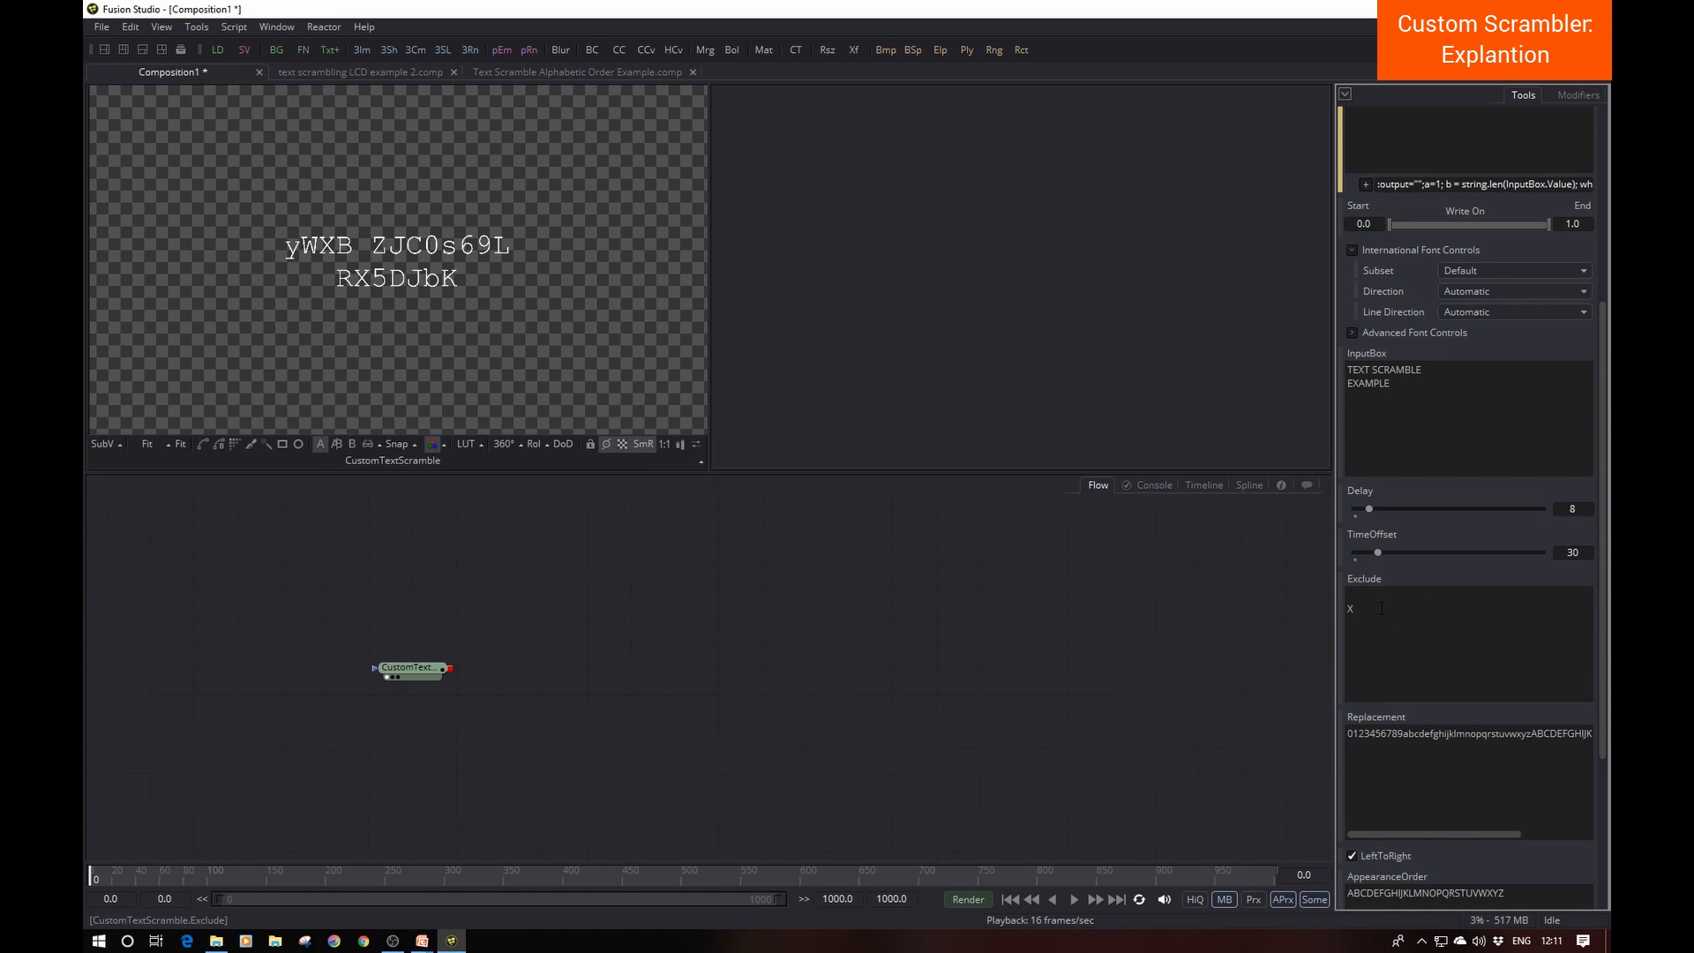
# Step: Remove the digits and lowercase letters from the Replacement characters, leaving ABCDEFGHIJKLMNOPQRSTUVWXYZ
pyautogui.scroll(-3, 1602, 521)
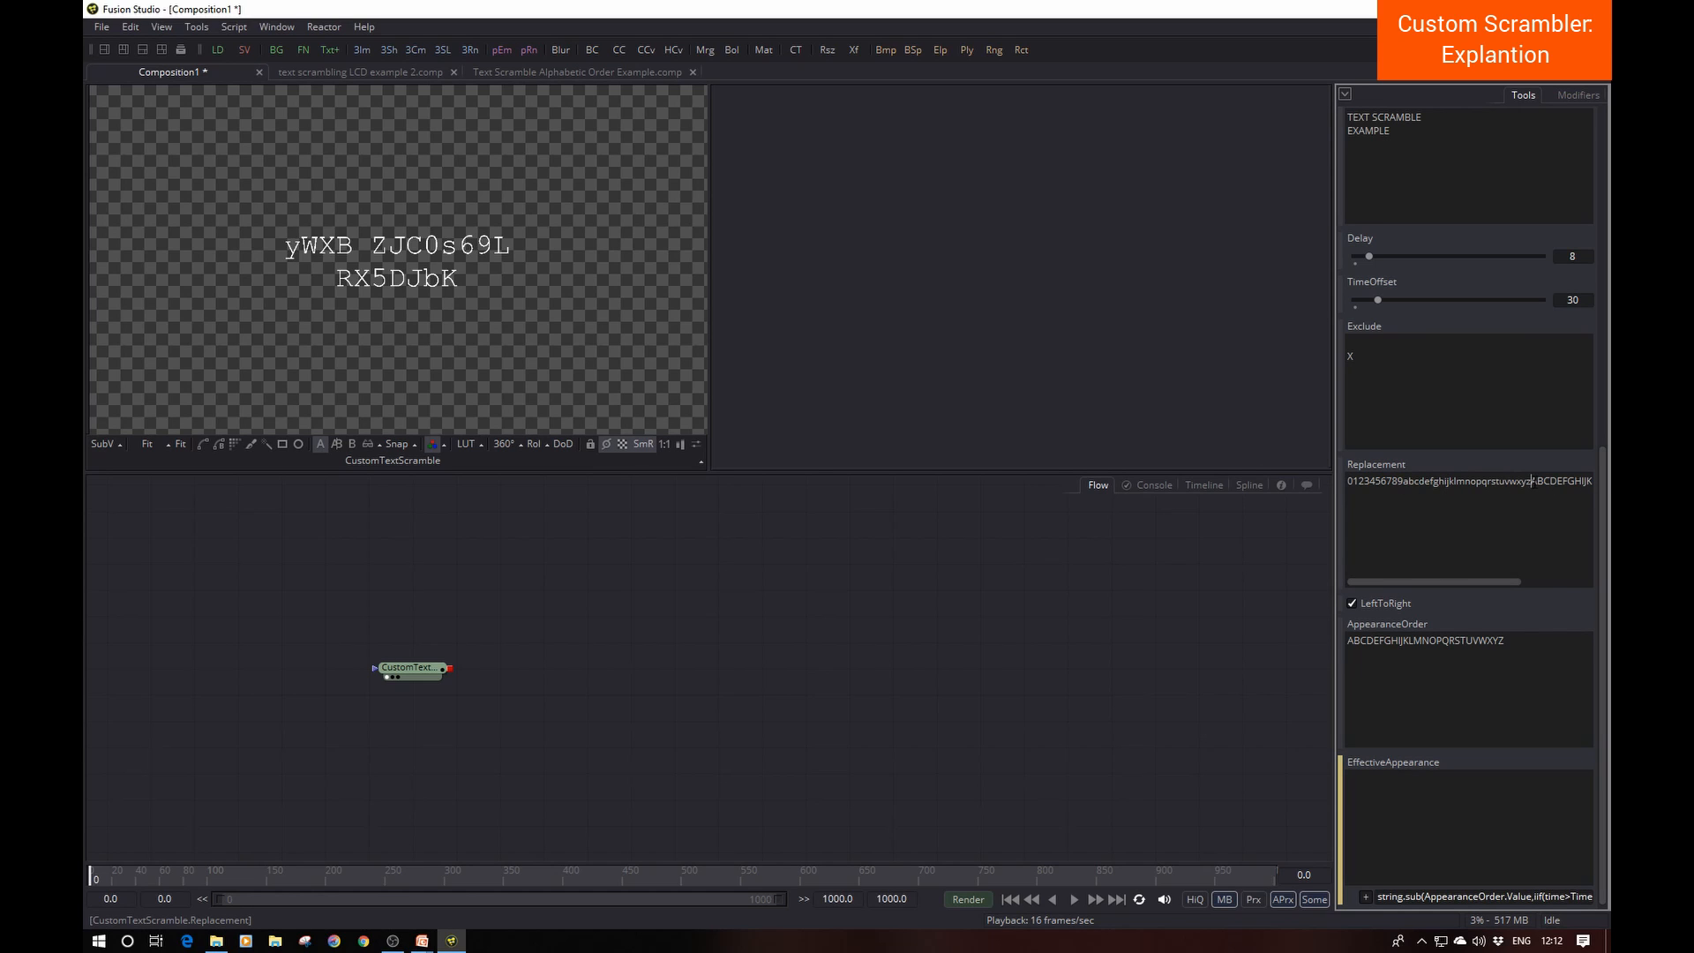
pyautogui.moveTo(1532, 481); pyautogui.dragTo(1347, 481)
pyautogui.press('BackSpace')
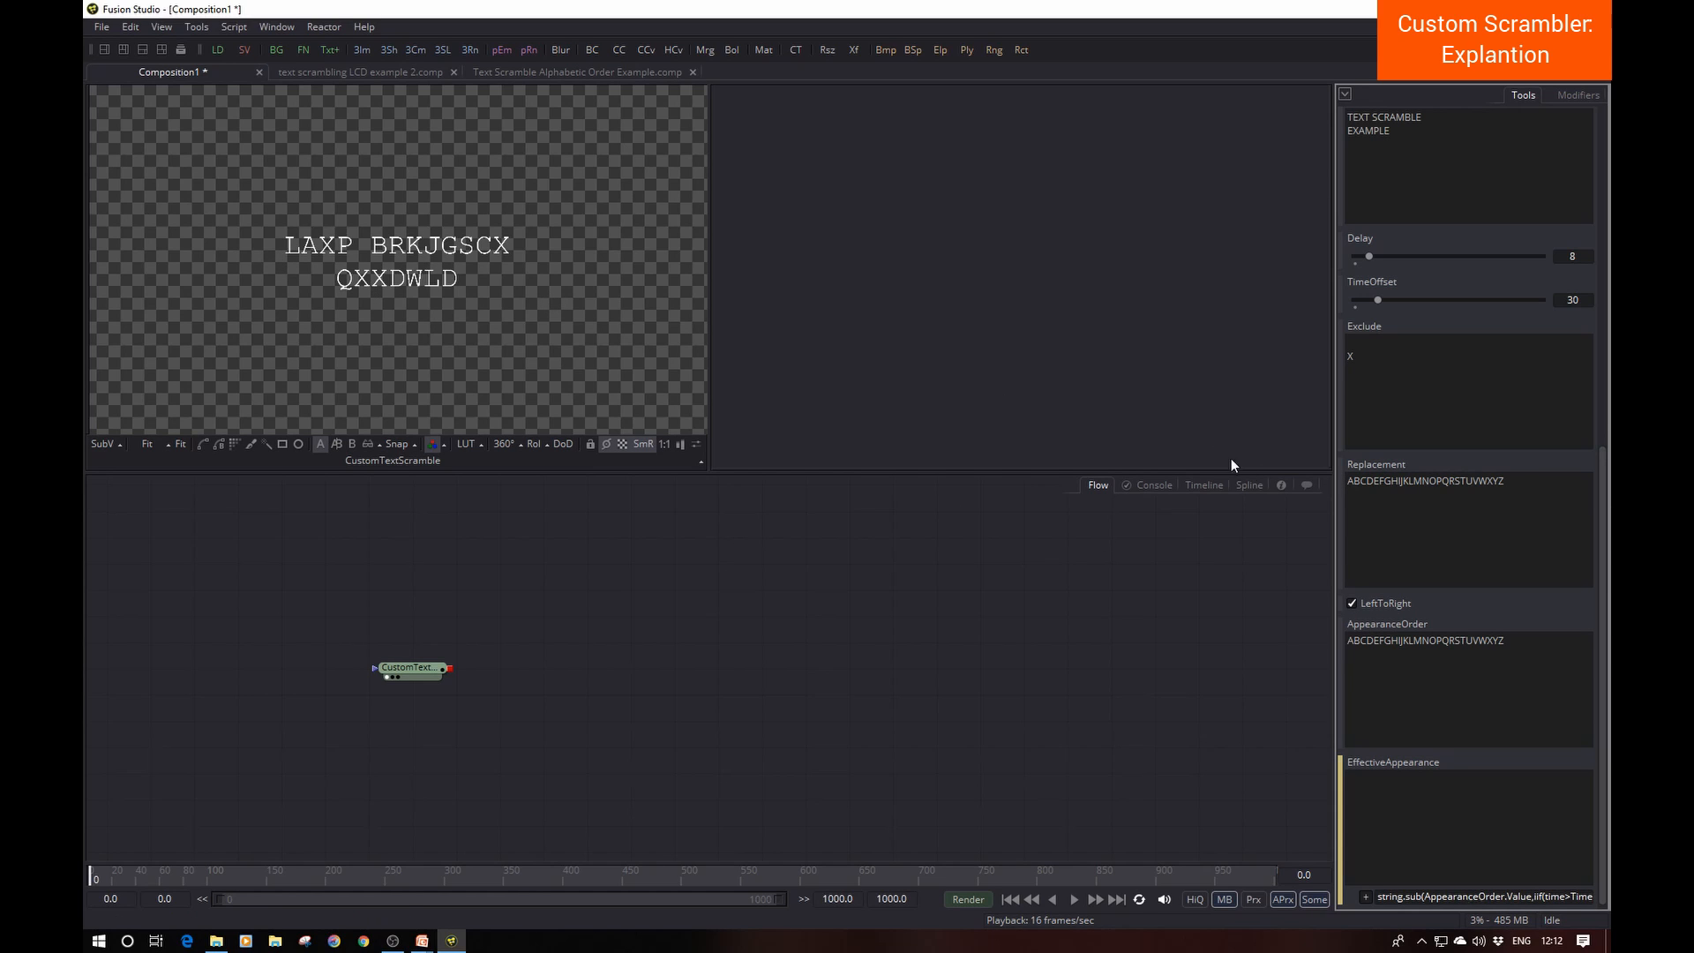
# Step: Turn off LeftToRight and play the animation to check the characters resolving in alphabetic AppearanceOrder
pyautogui.click(1352, 604)
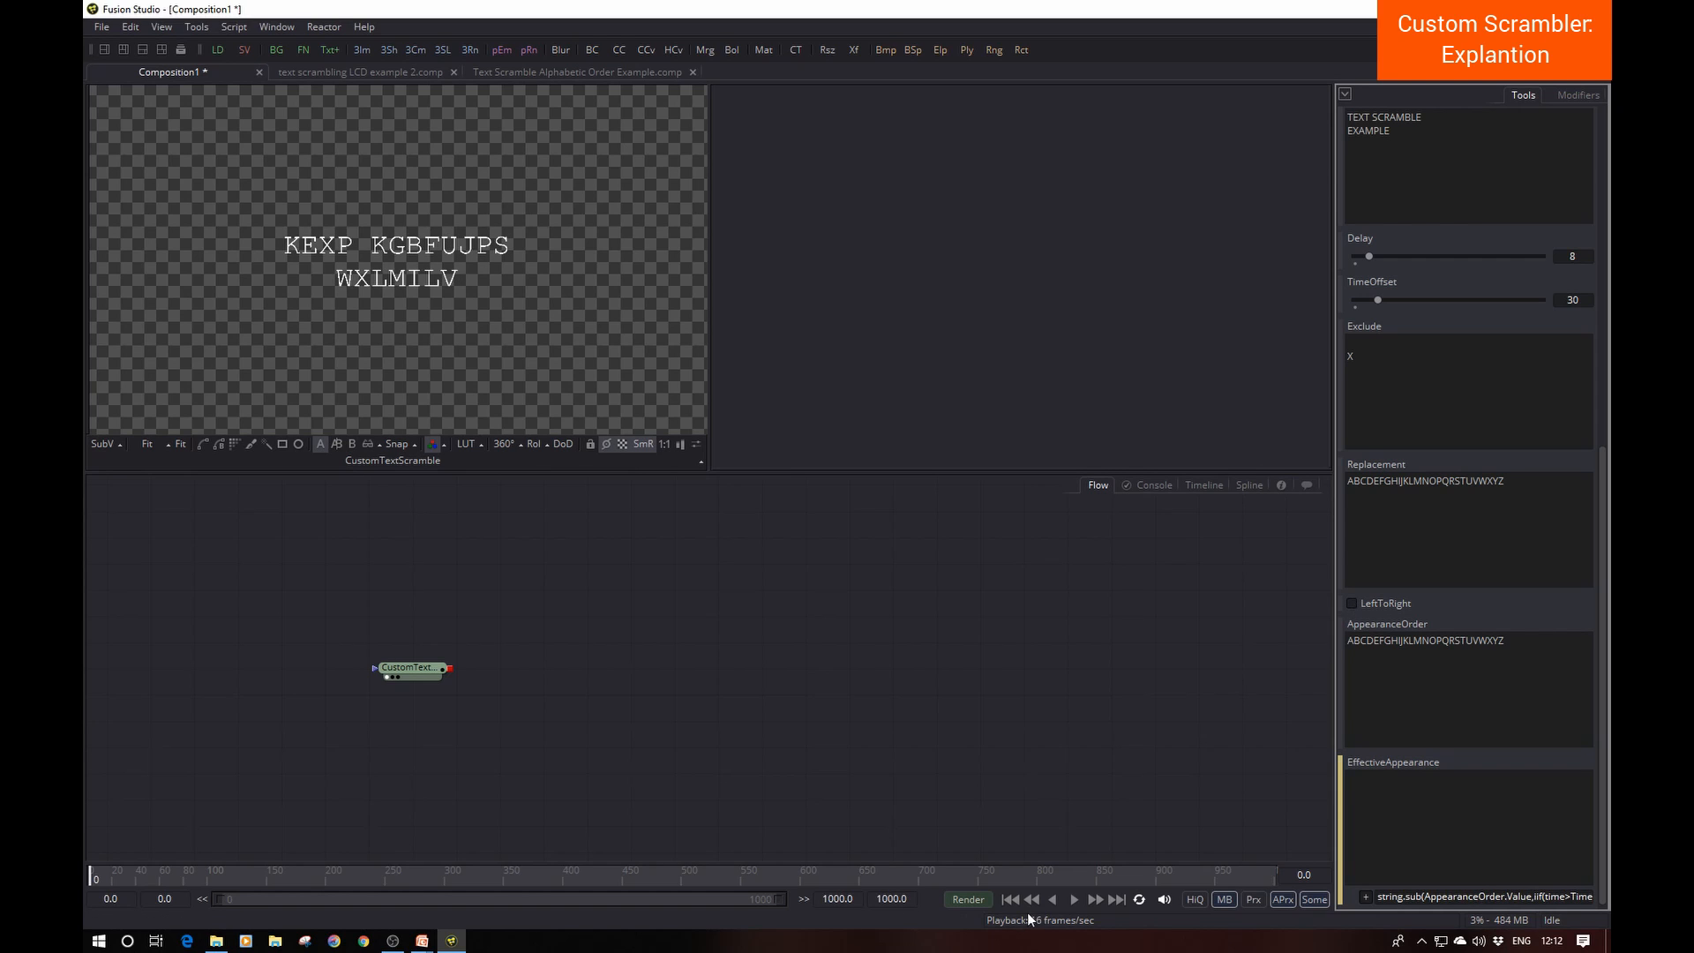
pyautogui.click(1074, 898)
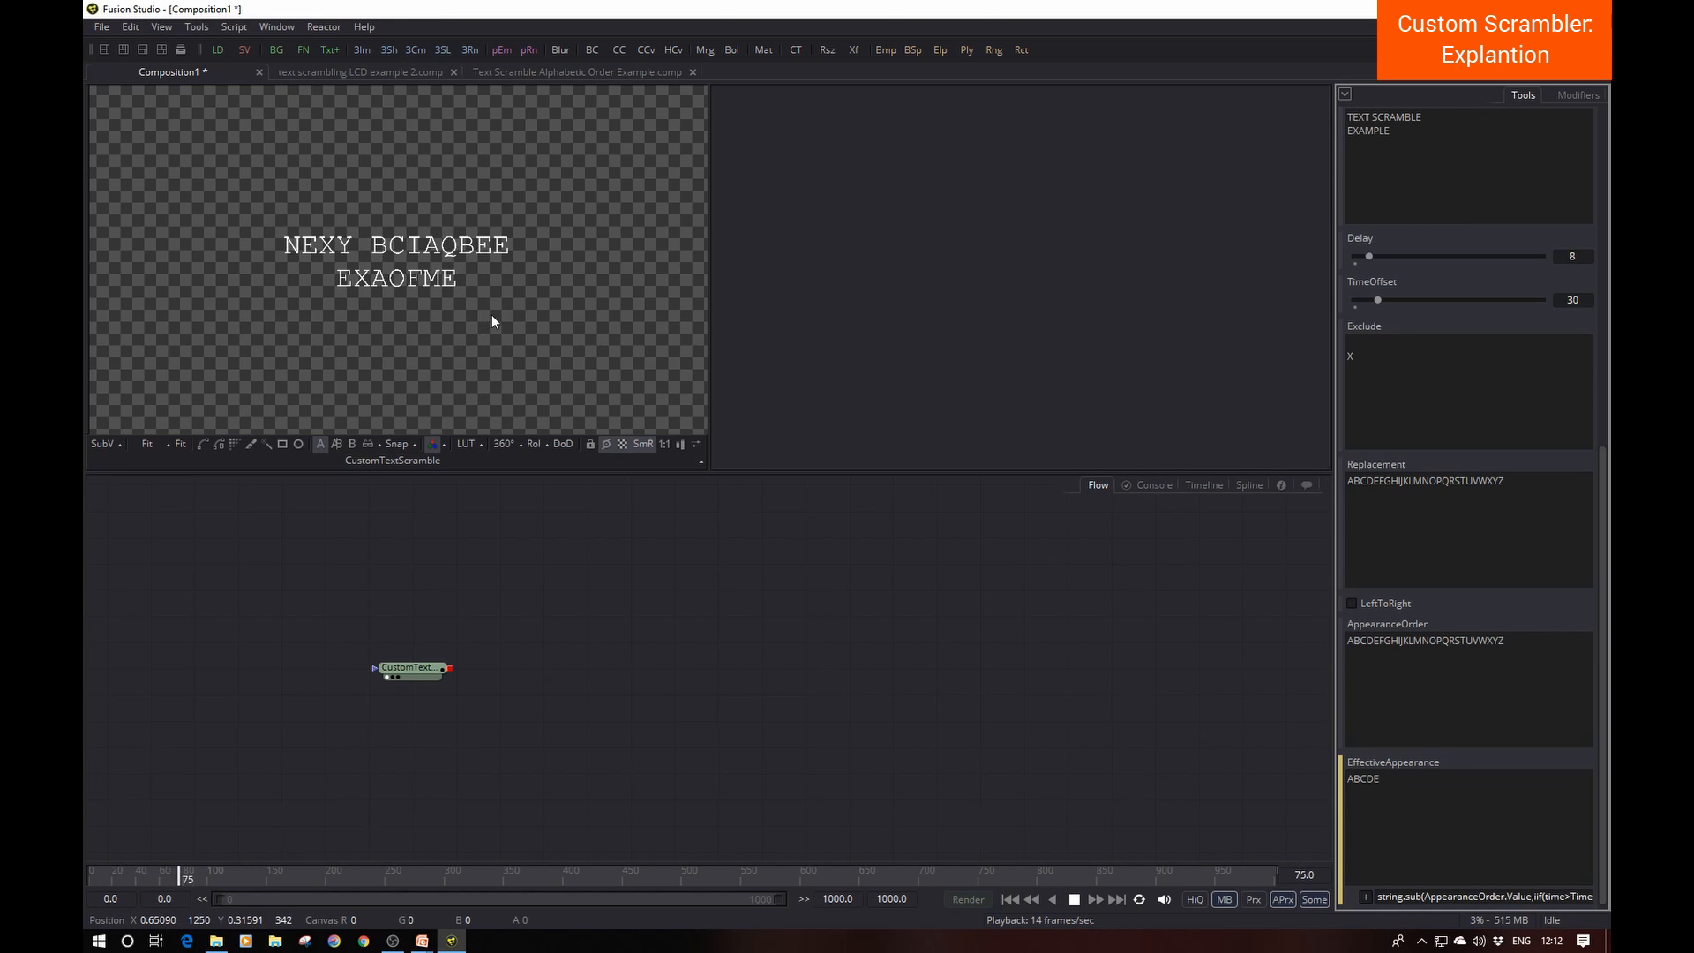
pyautogui.press('space')
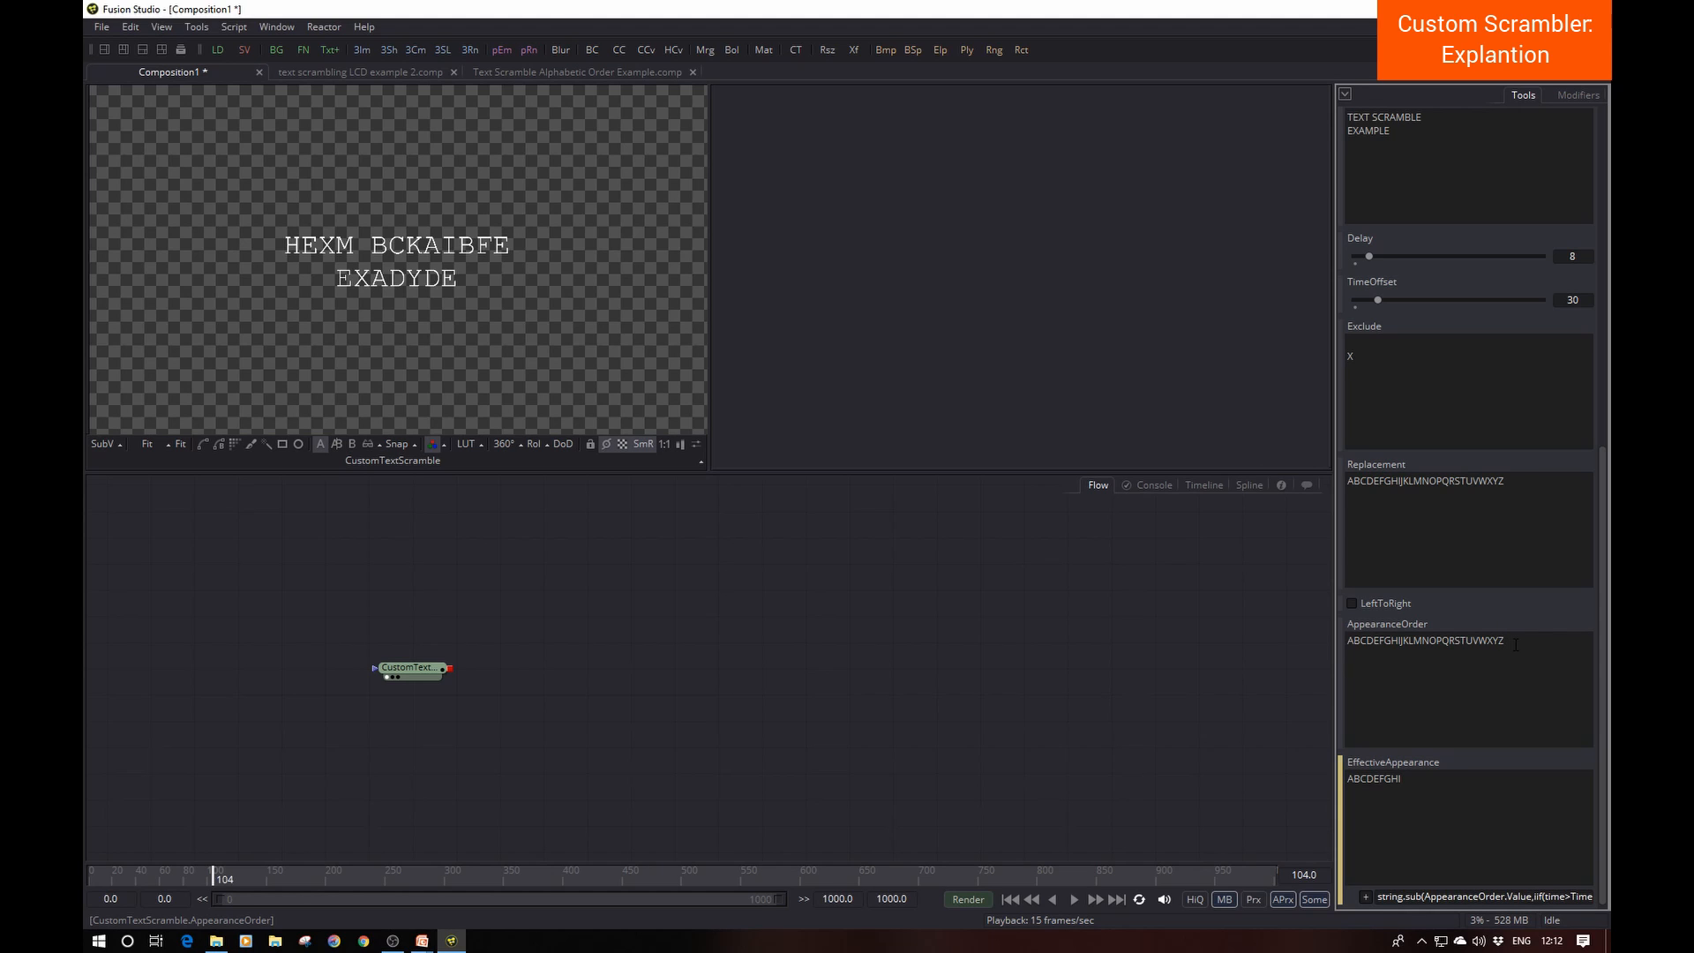
# Step: Replay from the first frame and scrub to frame 131 to compare EffectiveAppearance with the resolved letters
pyautogui.moveTo(1602, 627); pyautogui.dragTo(1610, 660)
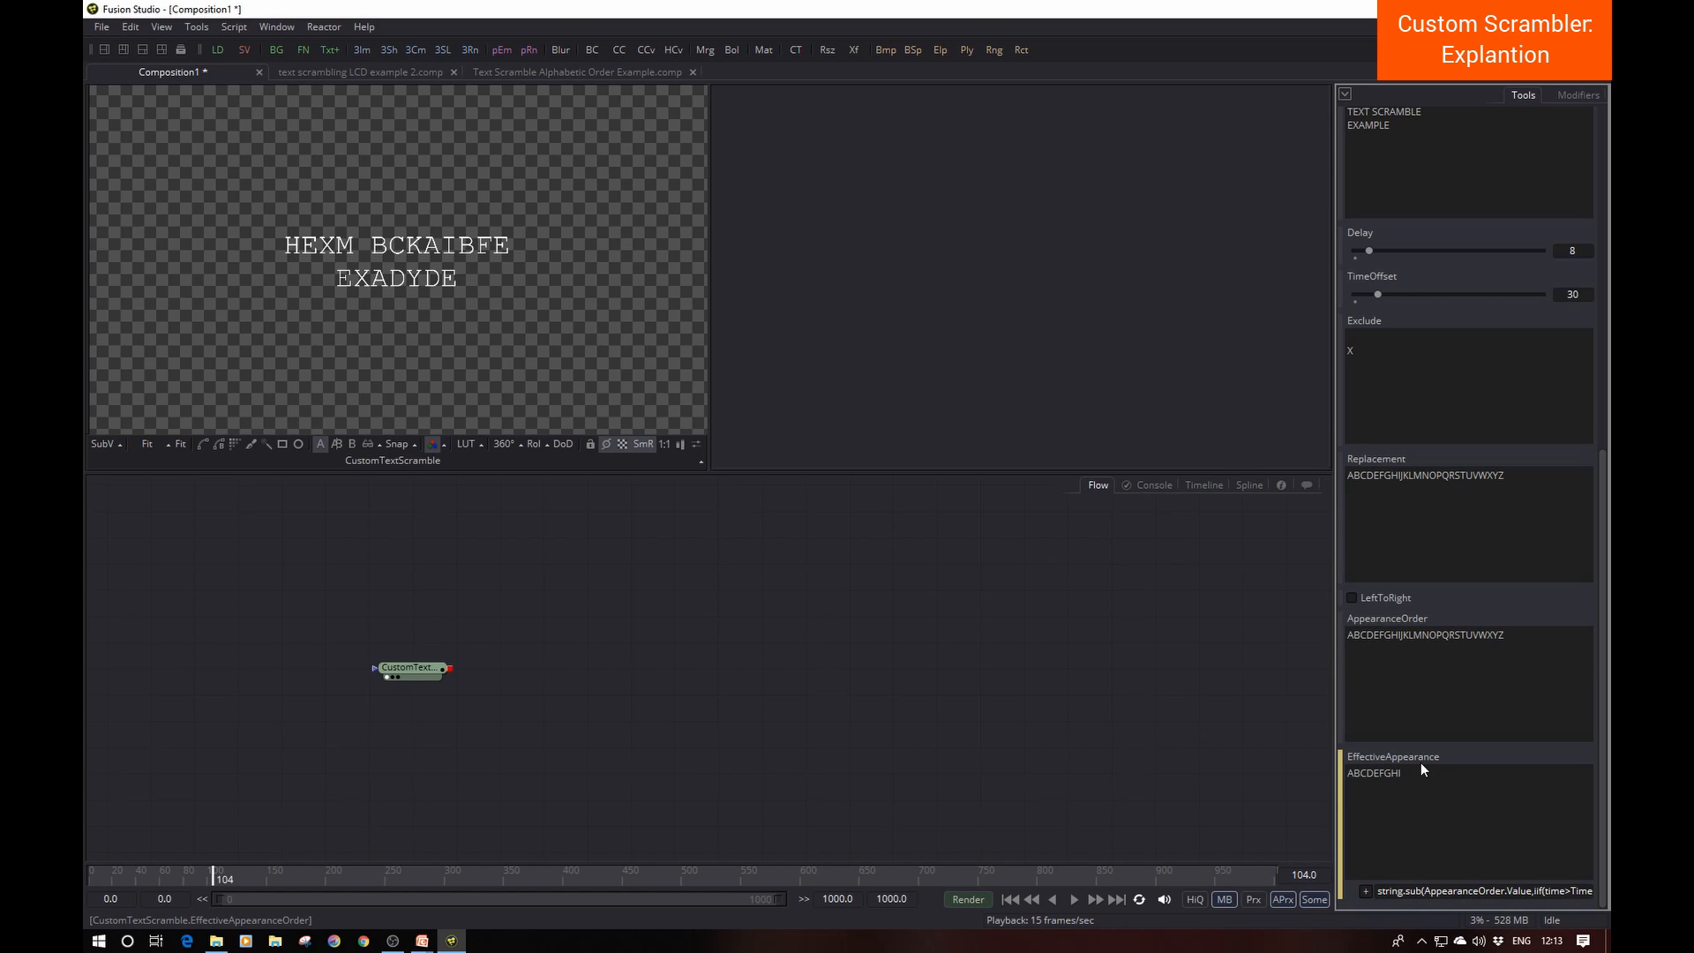
pyautogui.click(1012, 899)
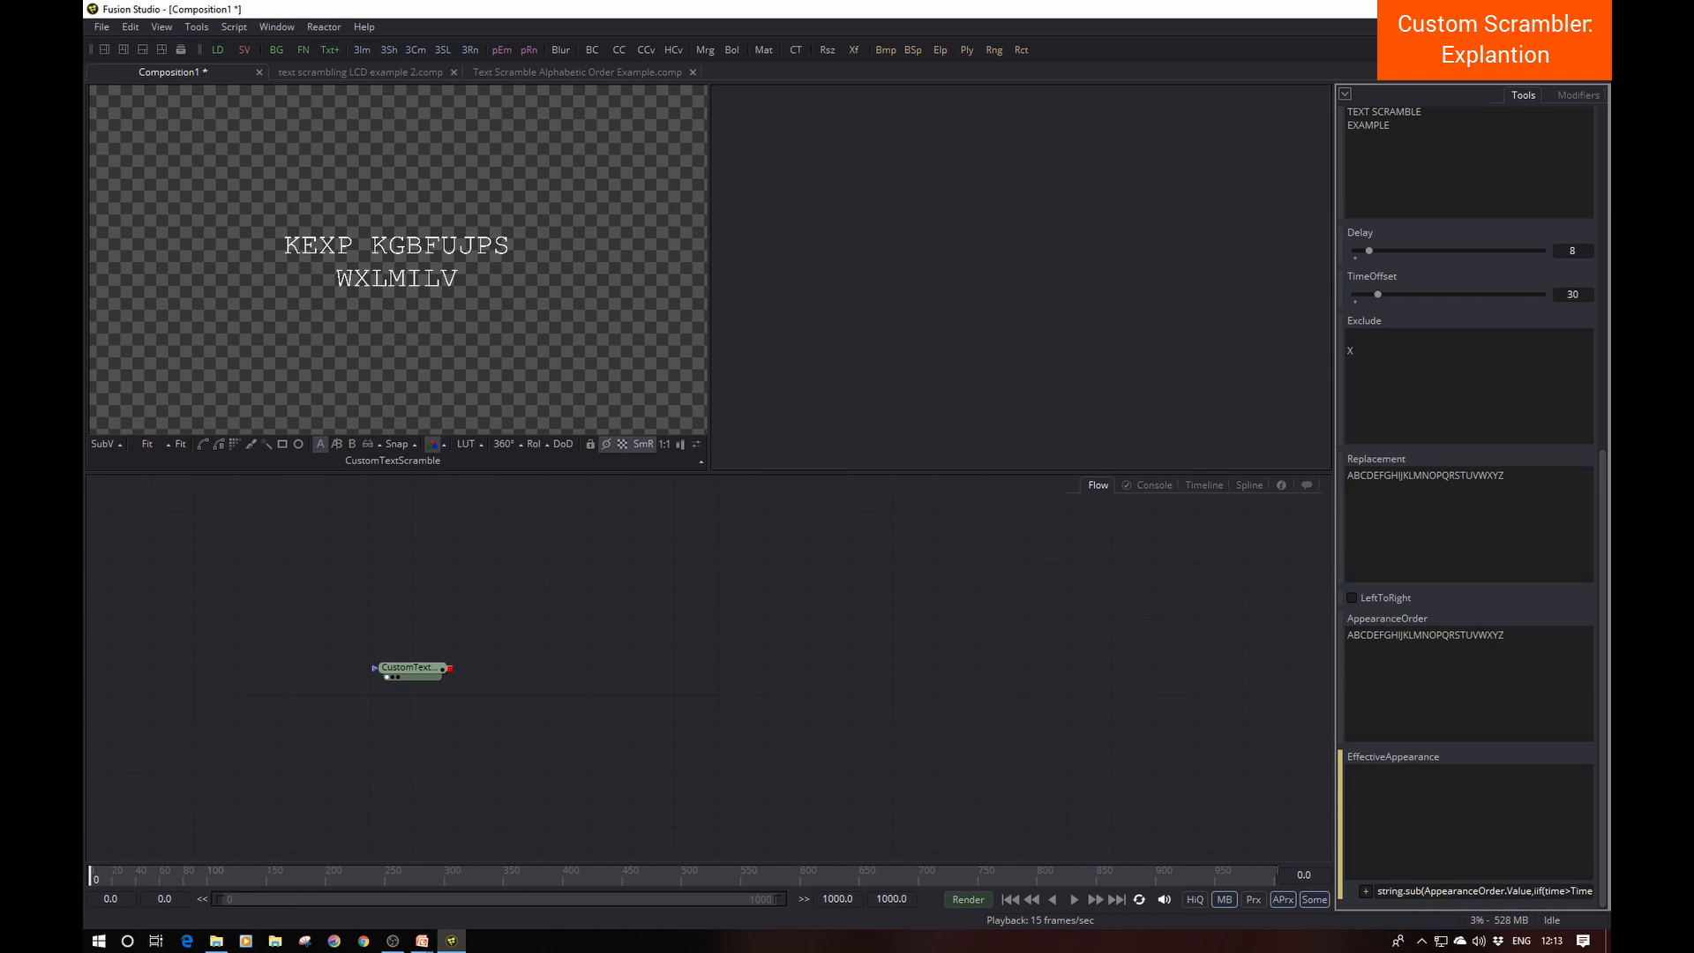
pyautogui.click(1079, 899)
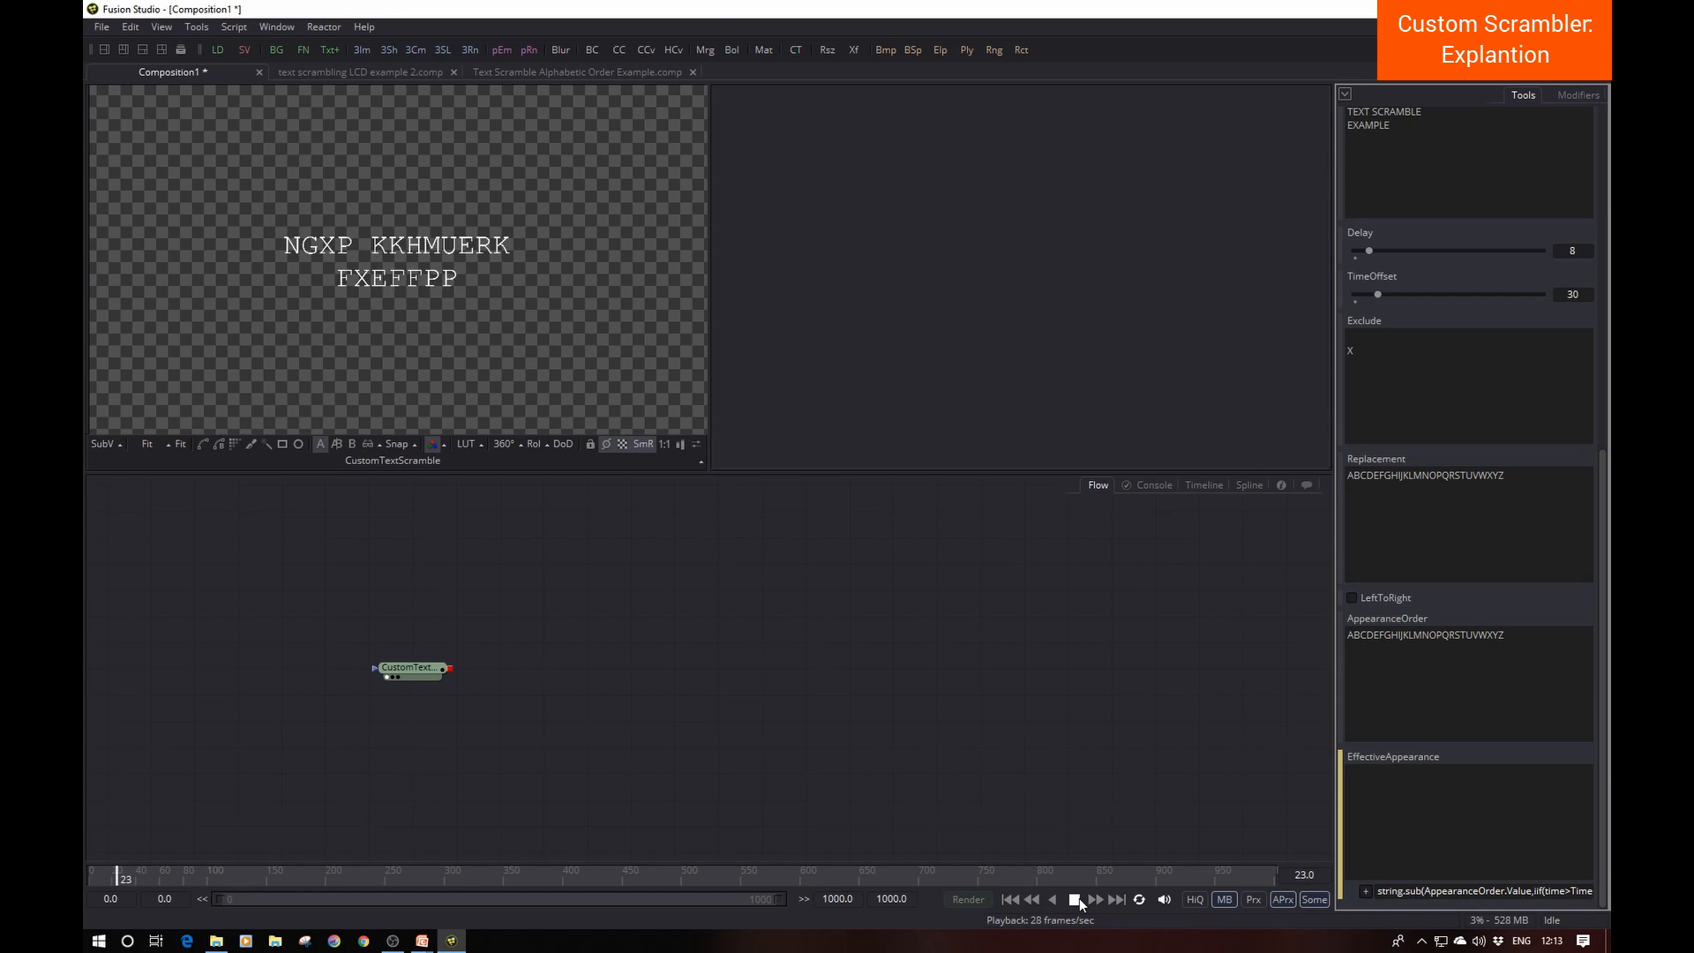
pyautogui.click(1077, 899)
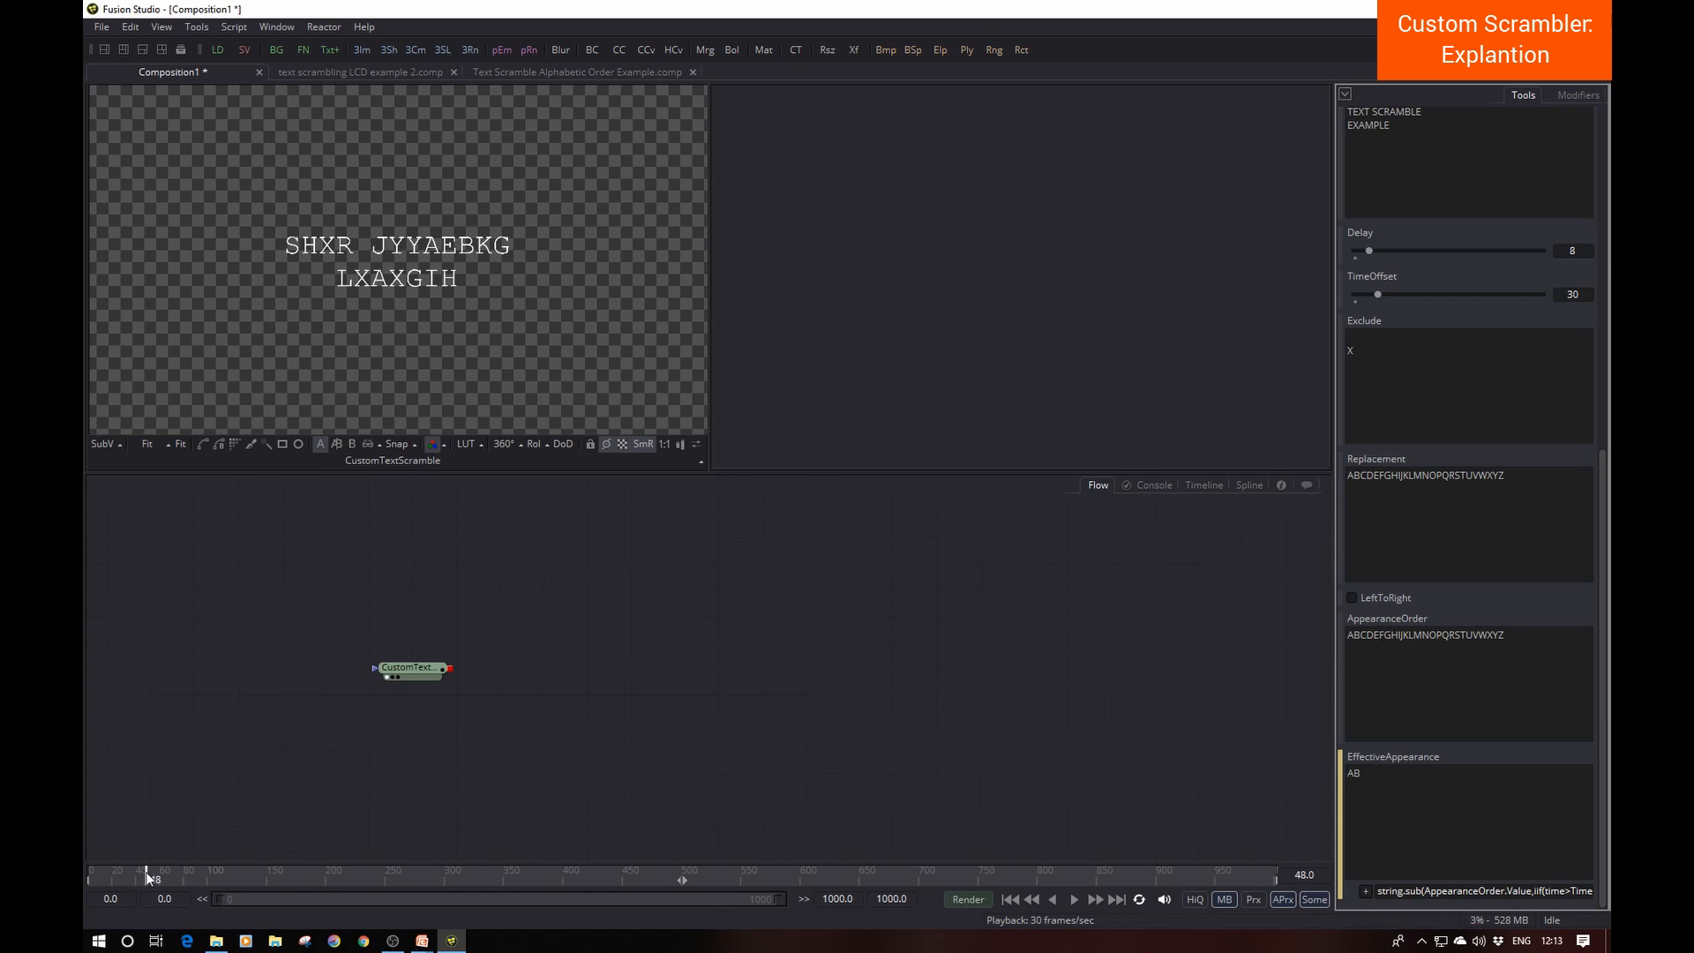
pyautogui.moveTo(145, 872); pyautogui.dragTo(235, 883)
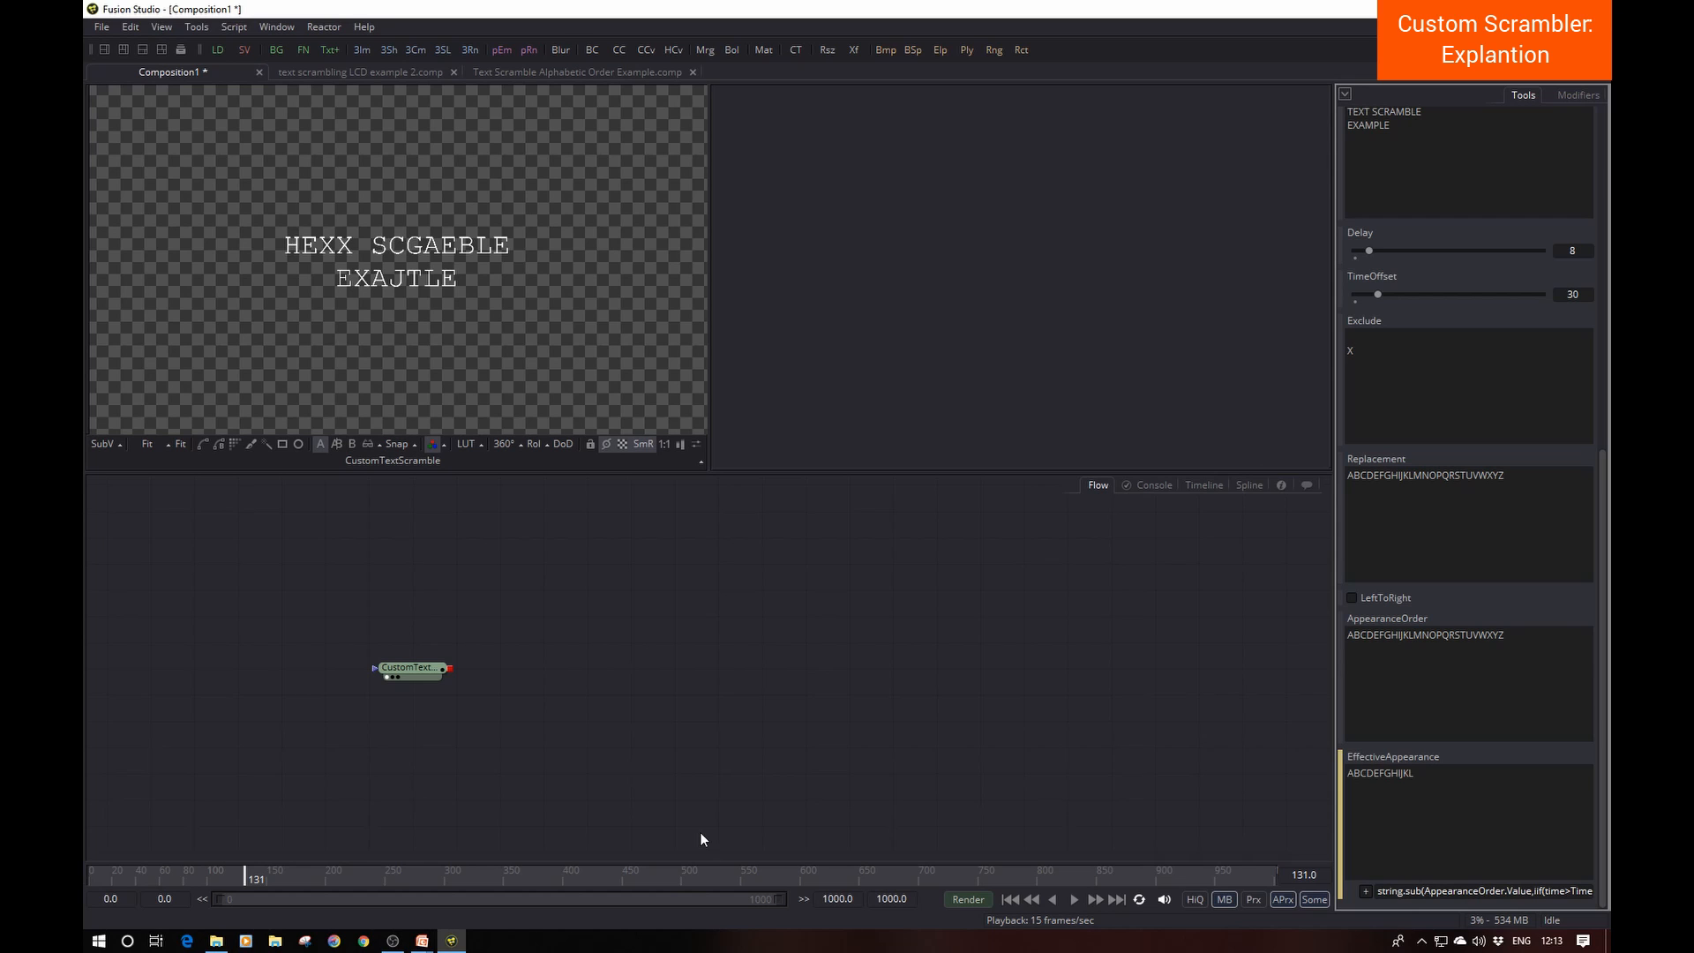
# Step: Review the CustomTextScramble controls and turn LeftToRight back on
pyautogui.click(574, 798)
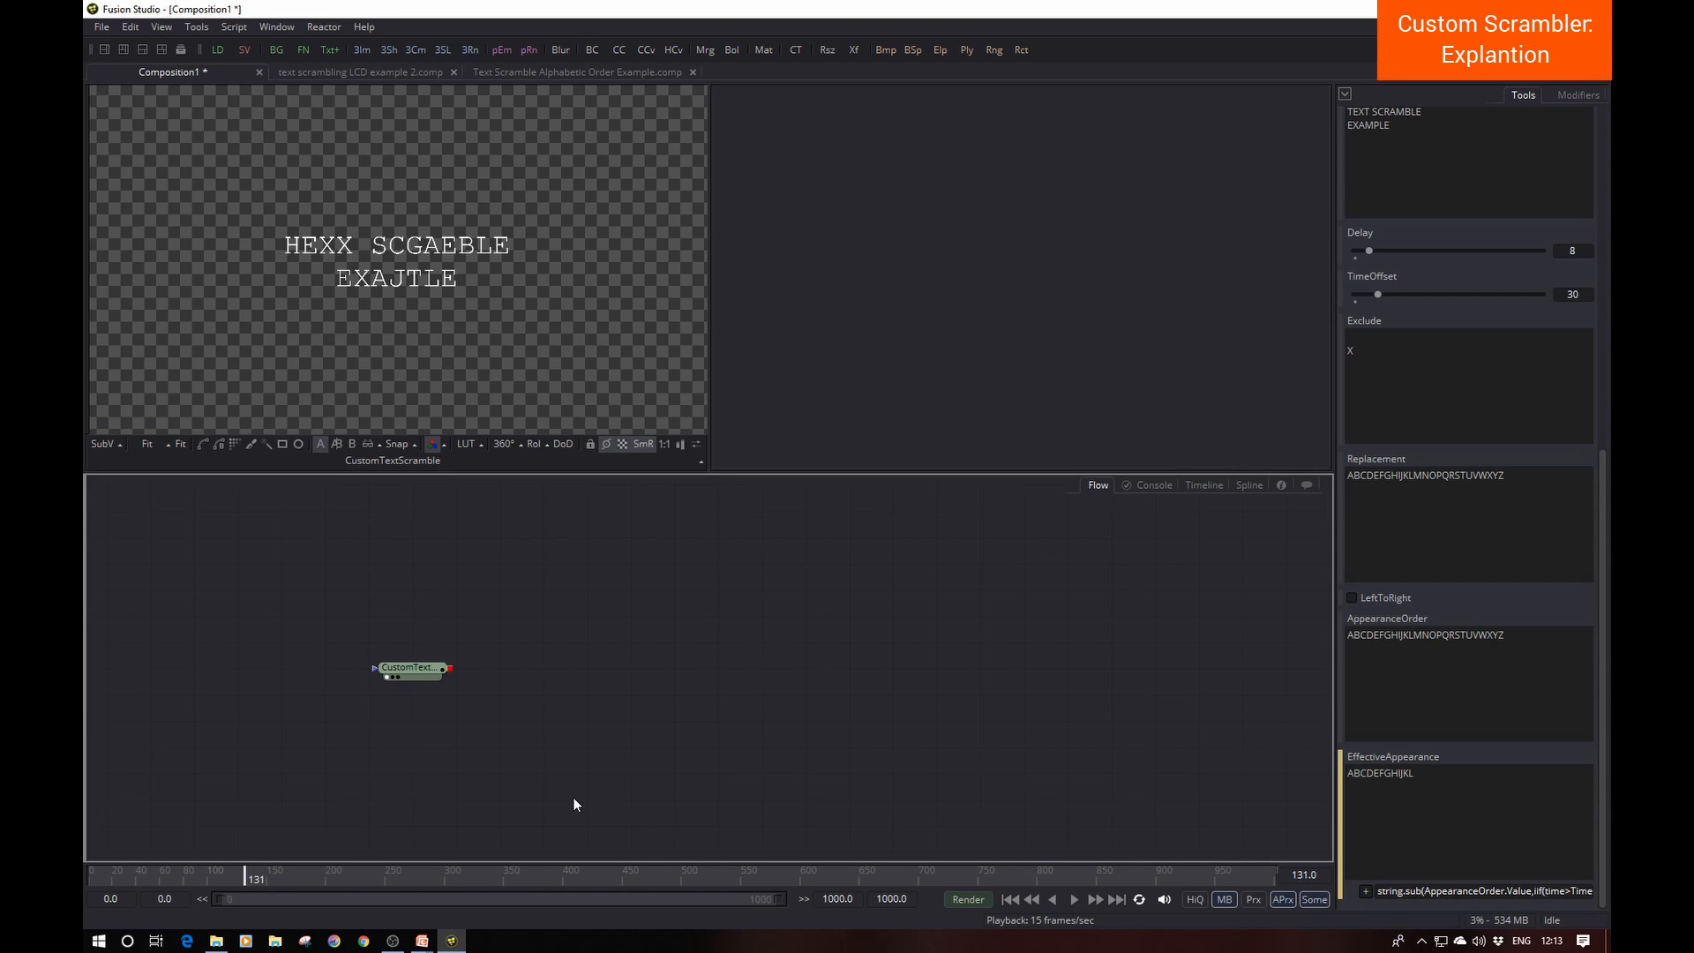
pyautogui.moveTo(1602, 665); pyautogui.dragTo(1592, 331)
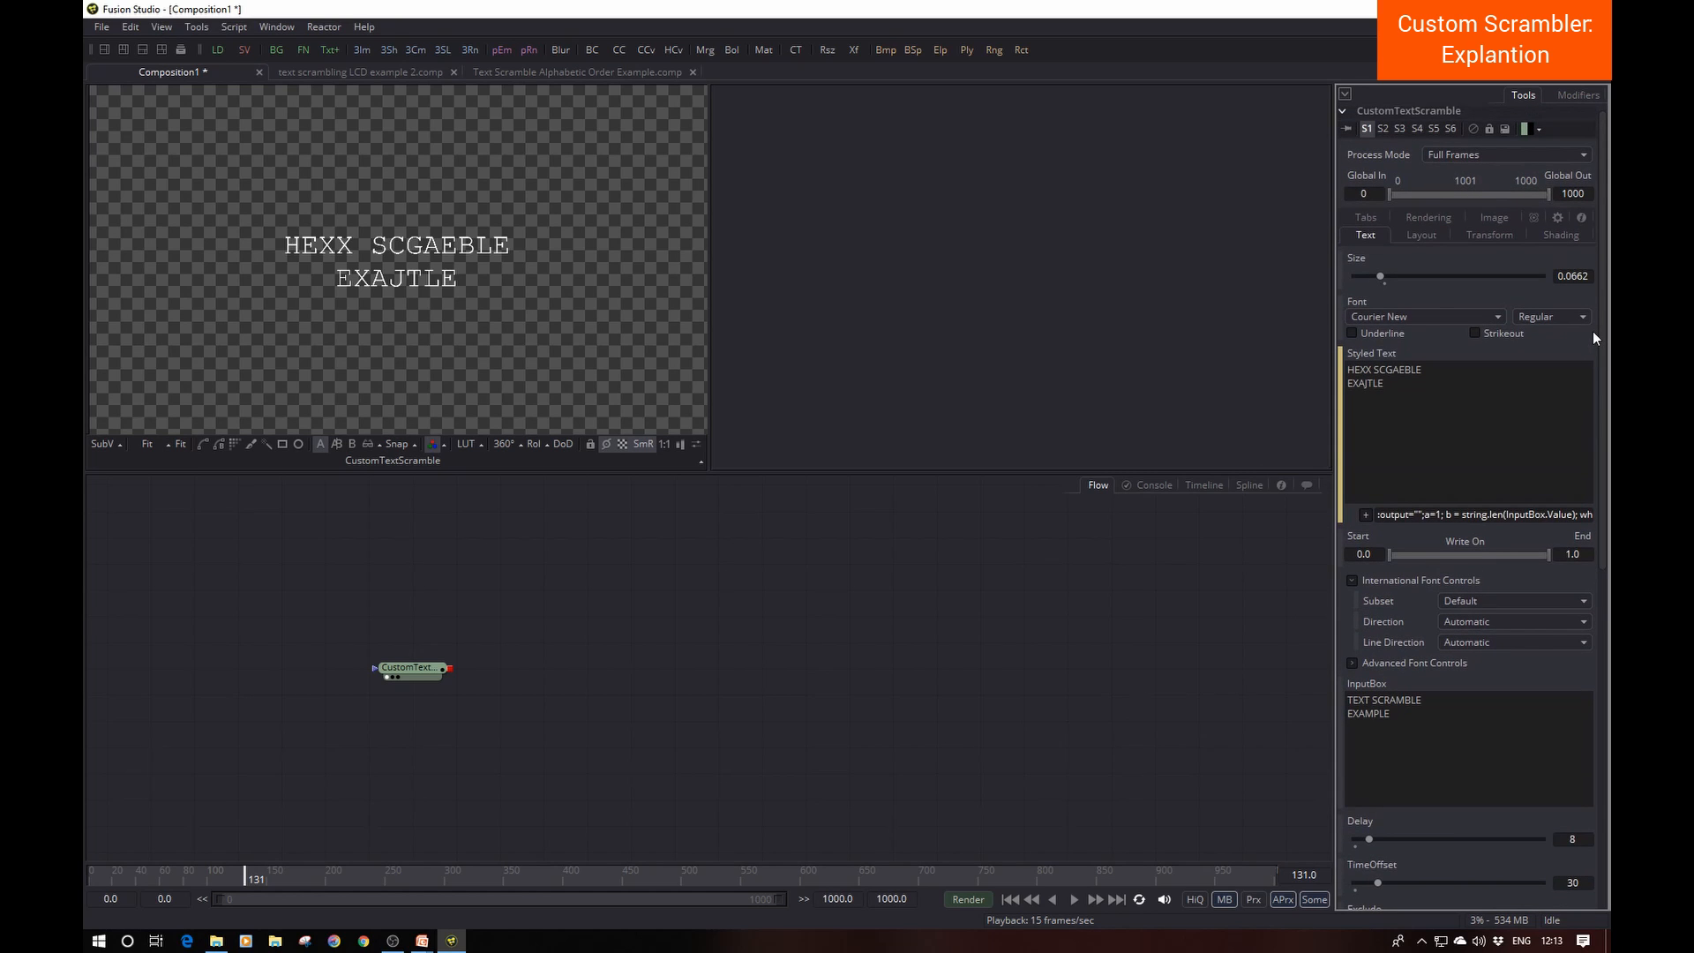
pyautogui.scroll(-10, 1592, 331)
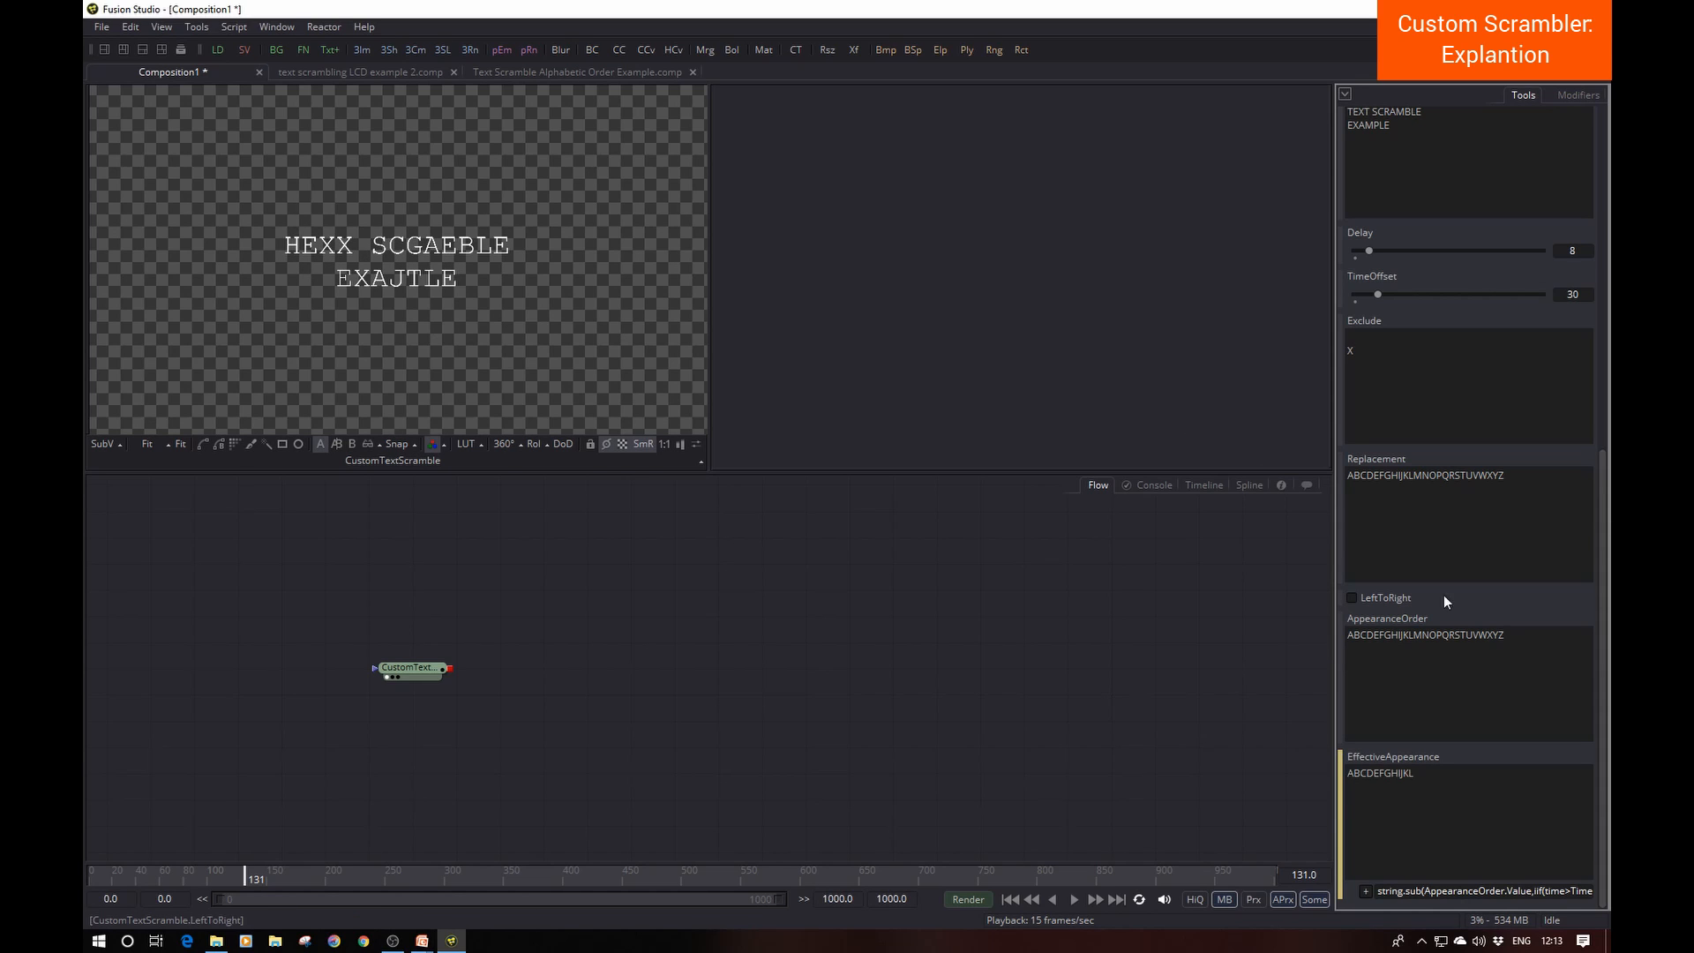
pyautogui.click(1353, 598)
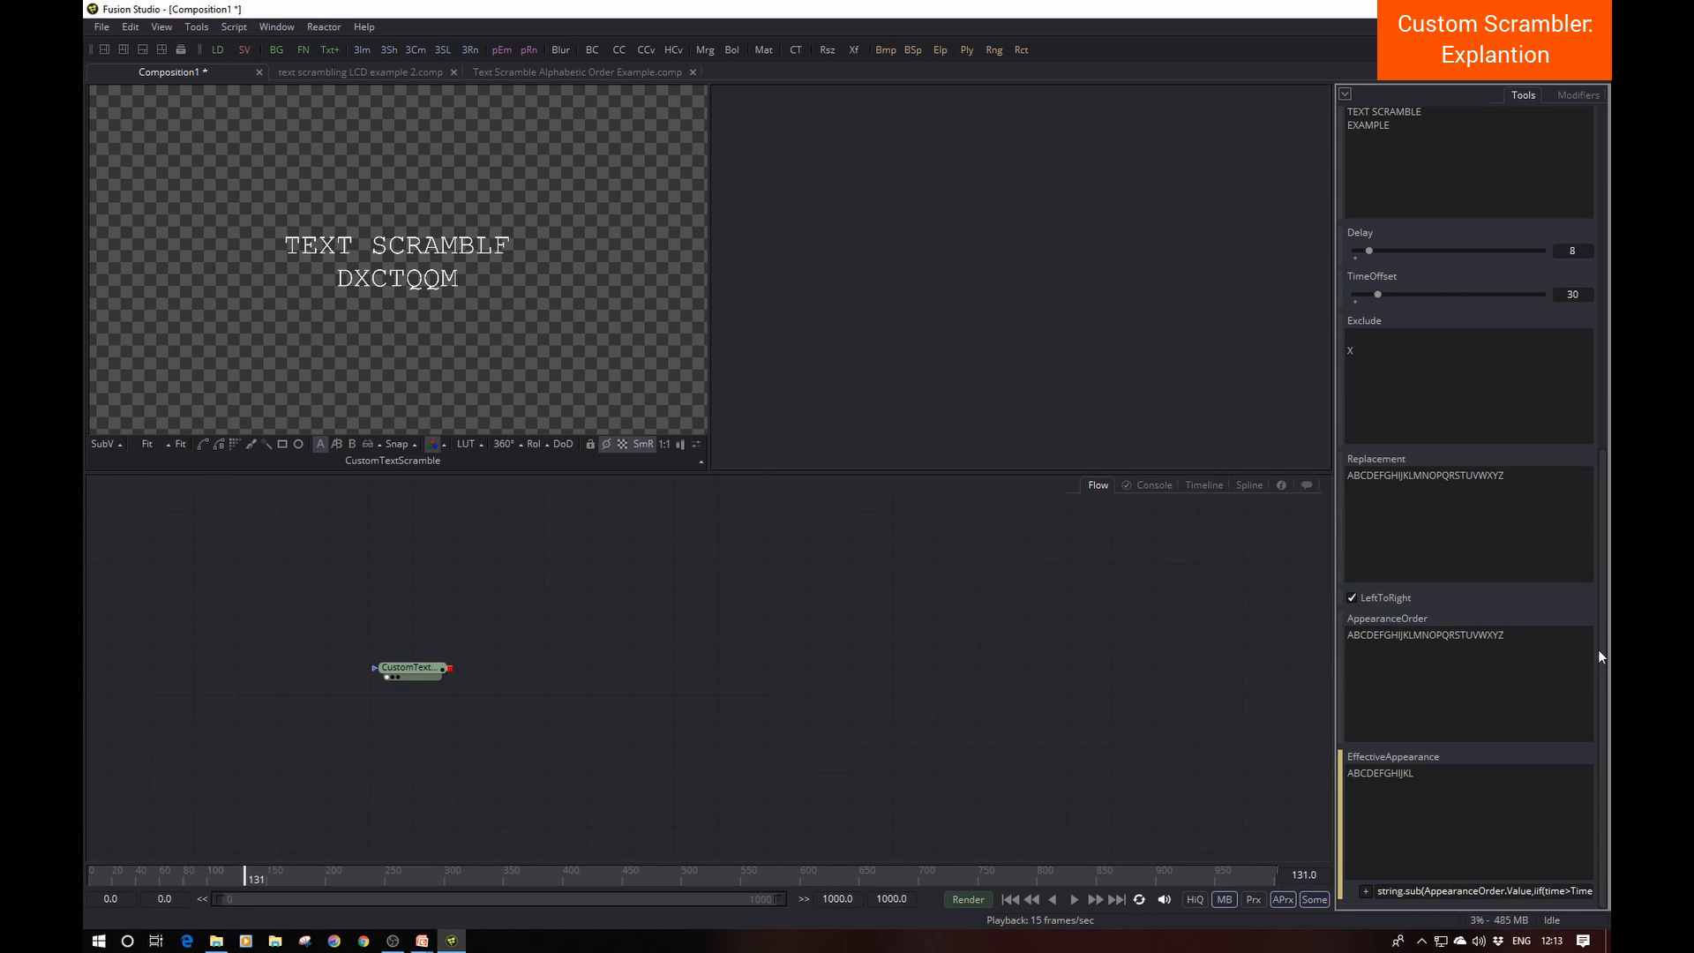
# Step: Return to the first frame, set the Write On End to 0.0 and animate it with a keyframe there
pyautogui.moveTo(1598, 650); pyautogui.dragTo(1597, 510)
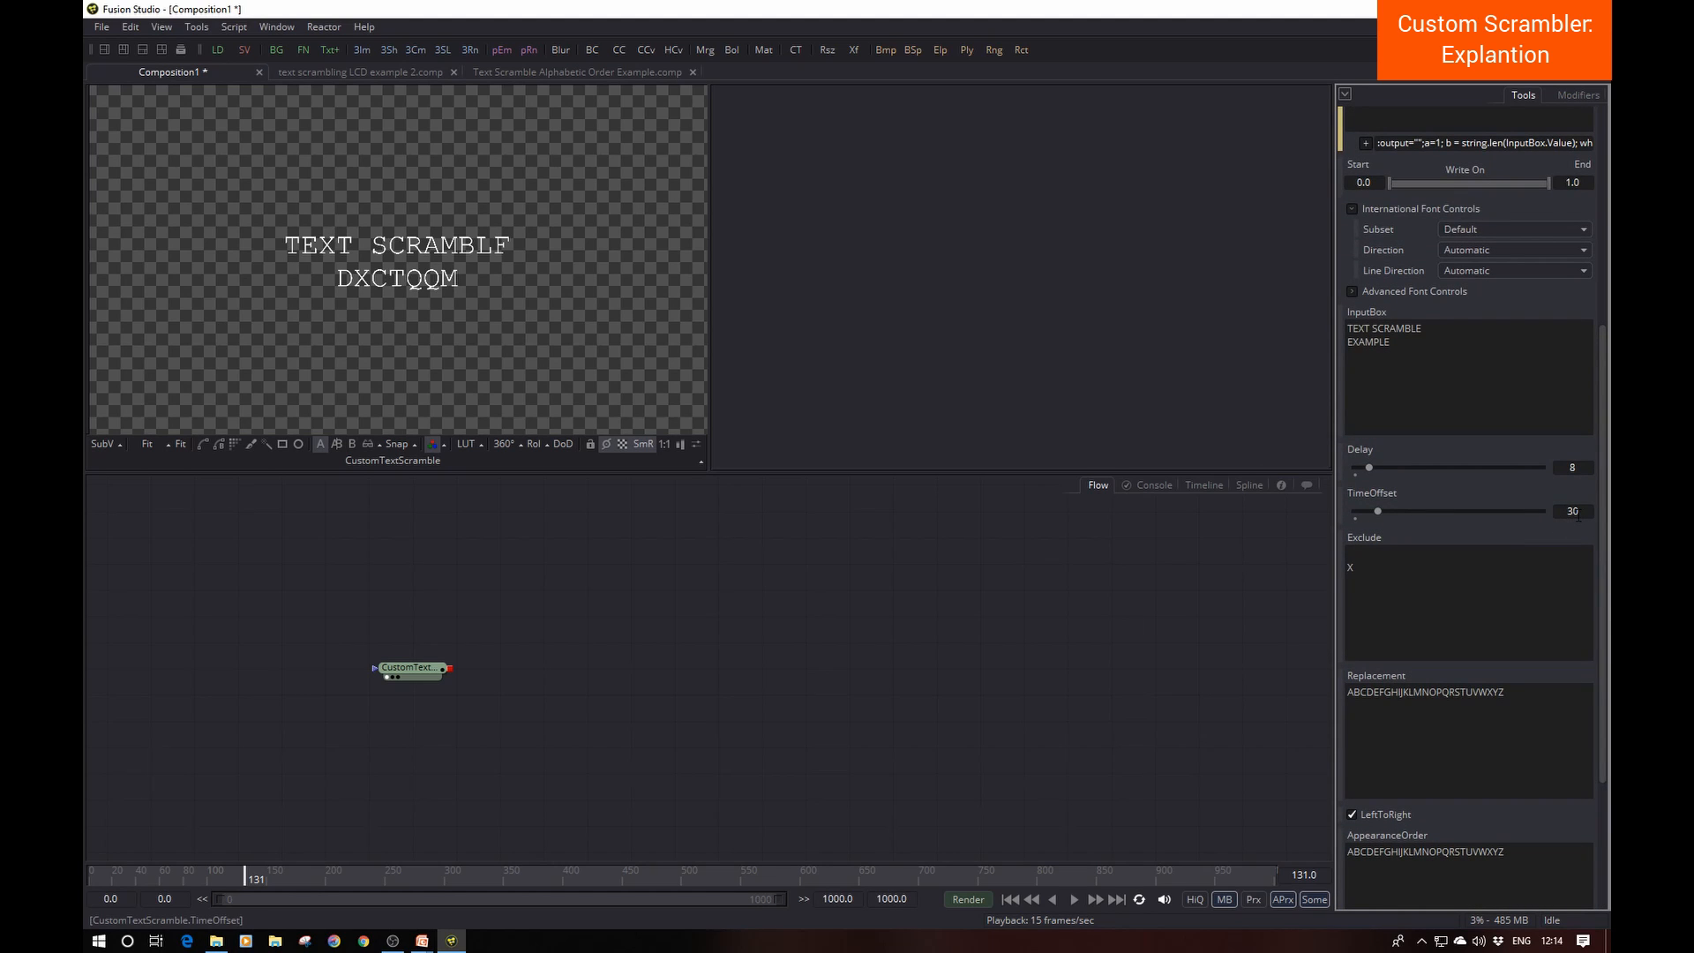
pyautogui.moveTo(1601, 517); pyautogui.dragTo(1601, 300)
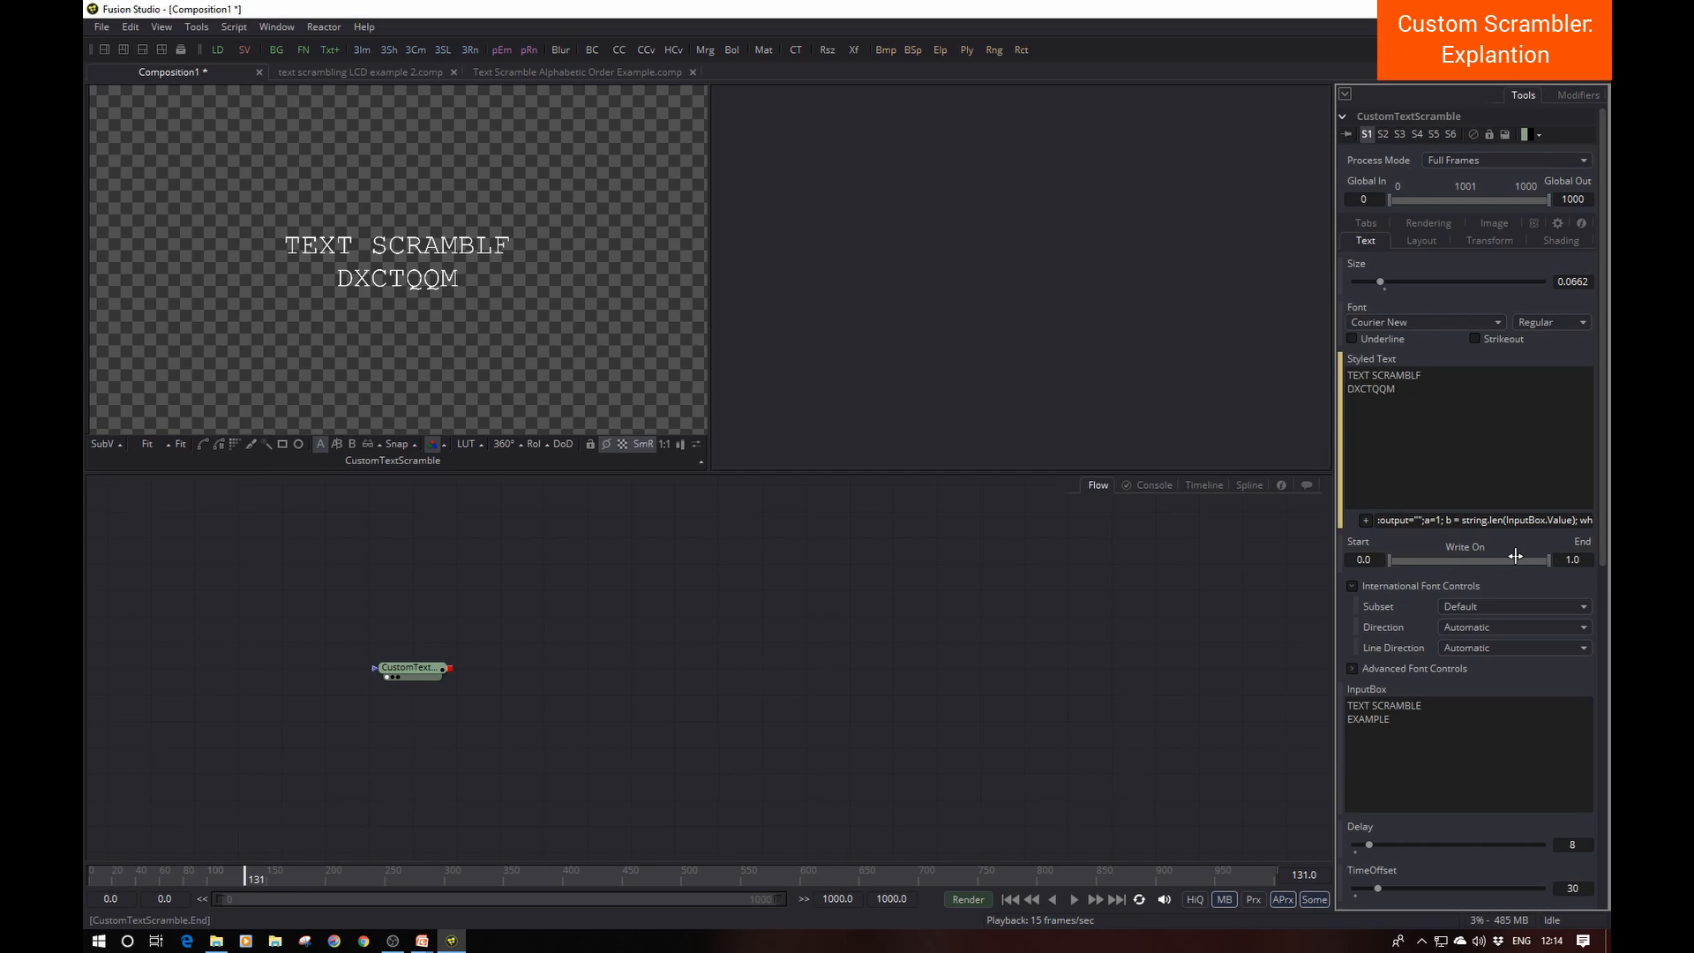
pyautogui.click(1011, 899)
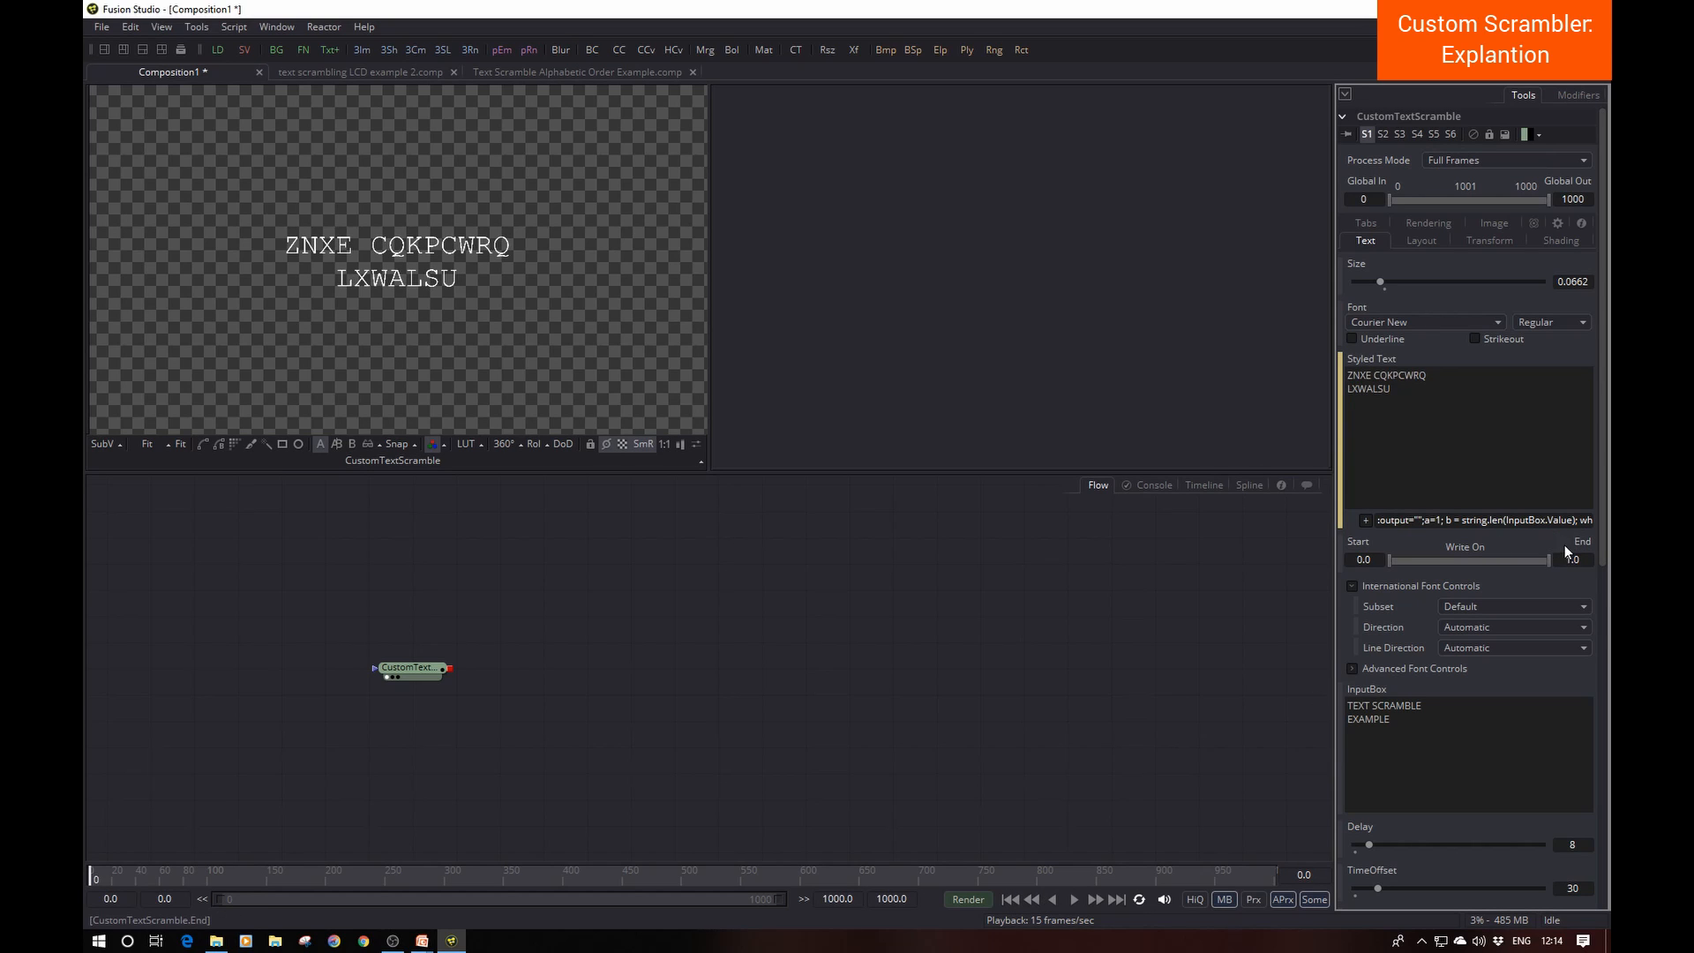
pyautogui.moveTo(1551, 559); pyautogui.dragTo(1379, 567)
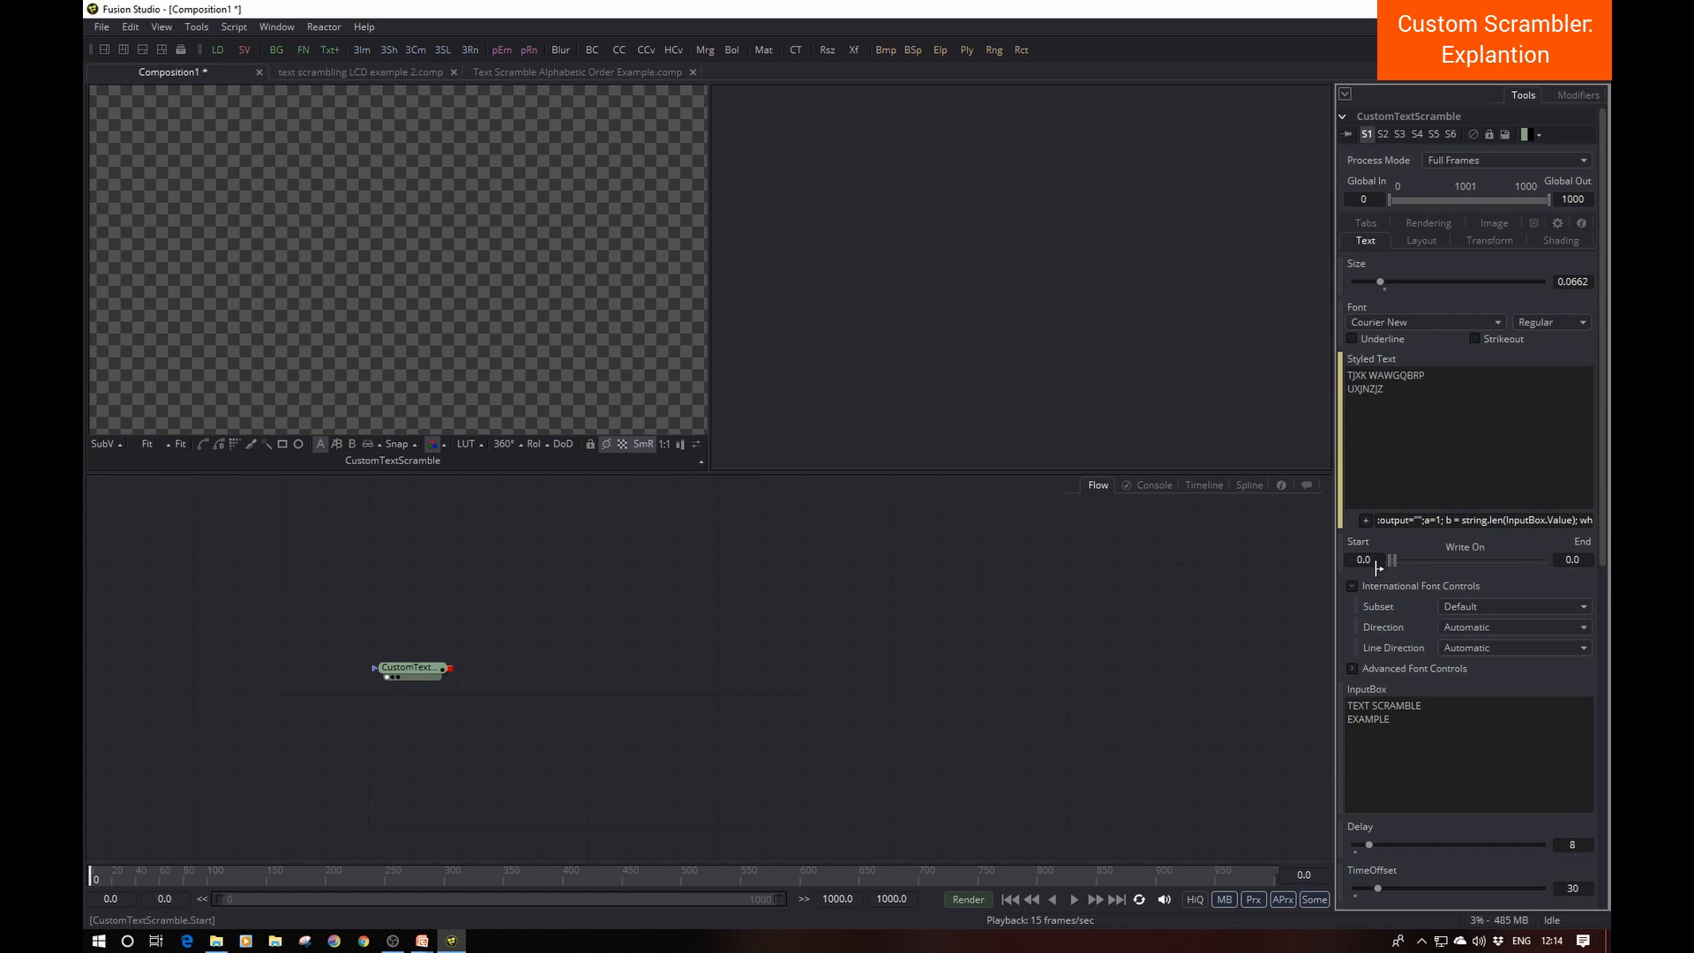
pyautogui.rightClick(1575, 544)
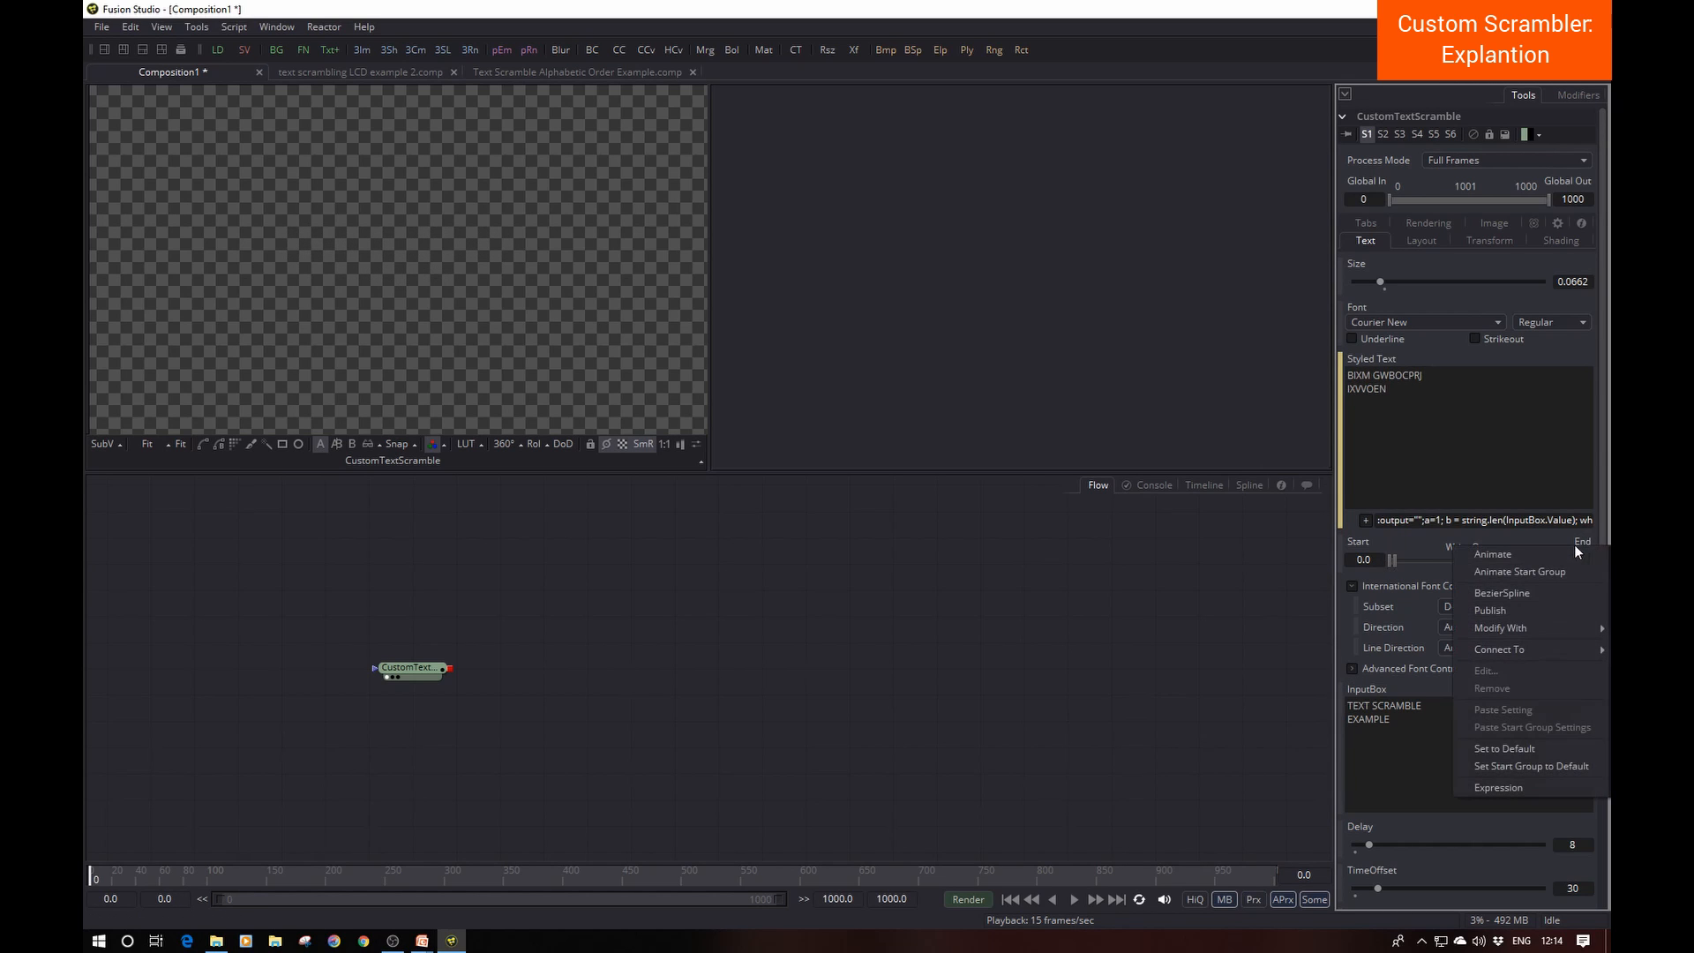
pyautogui.click(1555, 558)
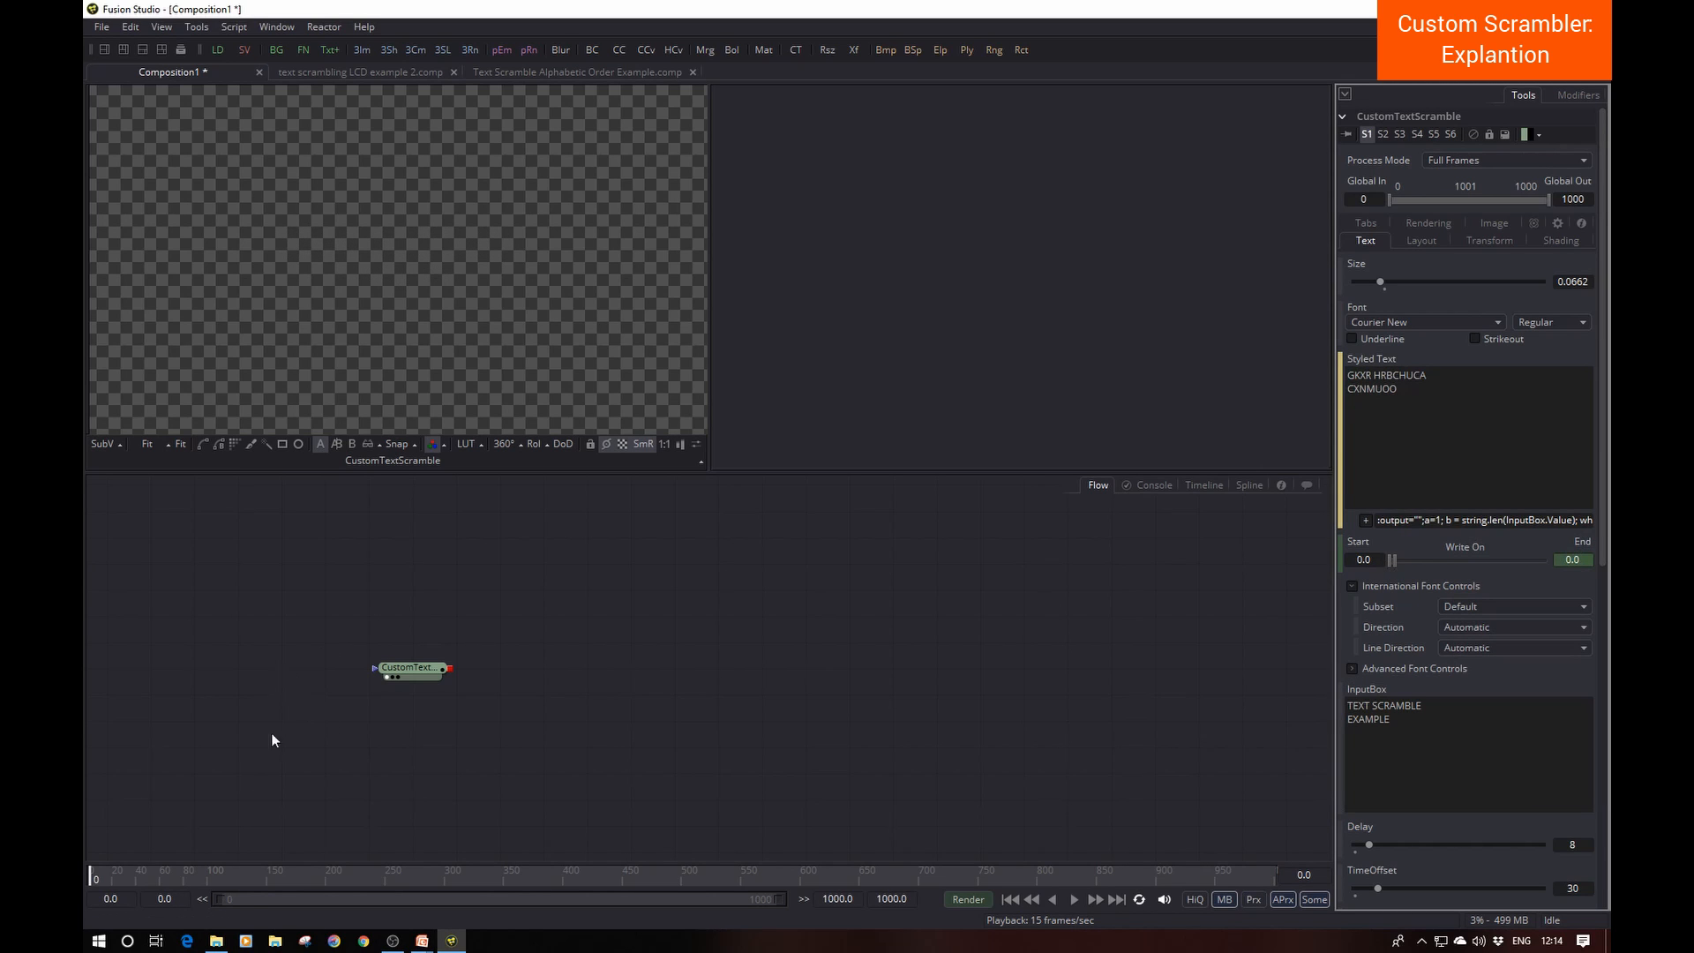
# Step: Keyframe the Write On End at 1.0 on frame 40 and play the animation from the start
pyautogui.click(134, 877)
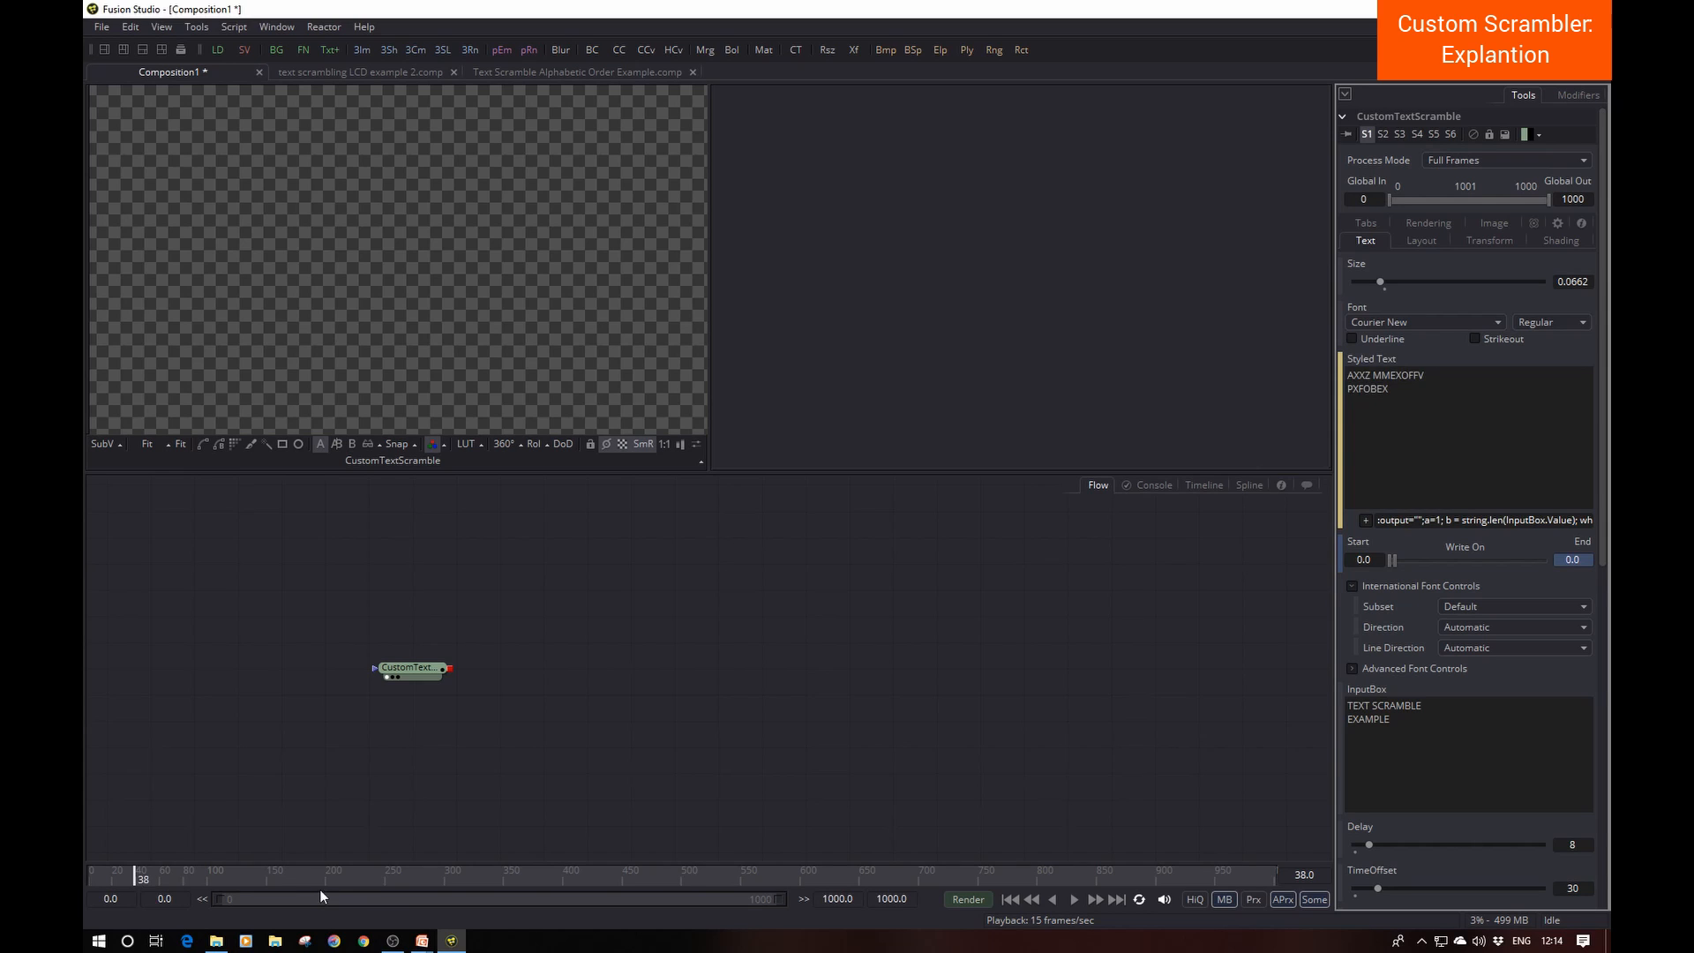
pyautogui.press('Right')
pyautogui.press('Right')
pyautogui.moveTo(1393, 560); pyautogui.dragTo(1580, 558)
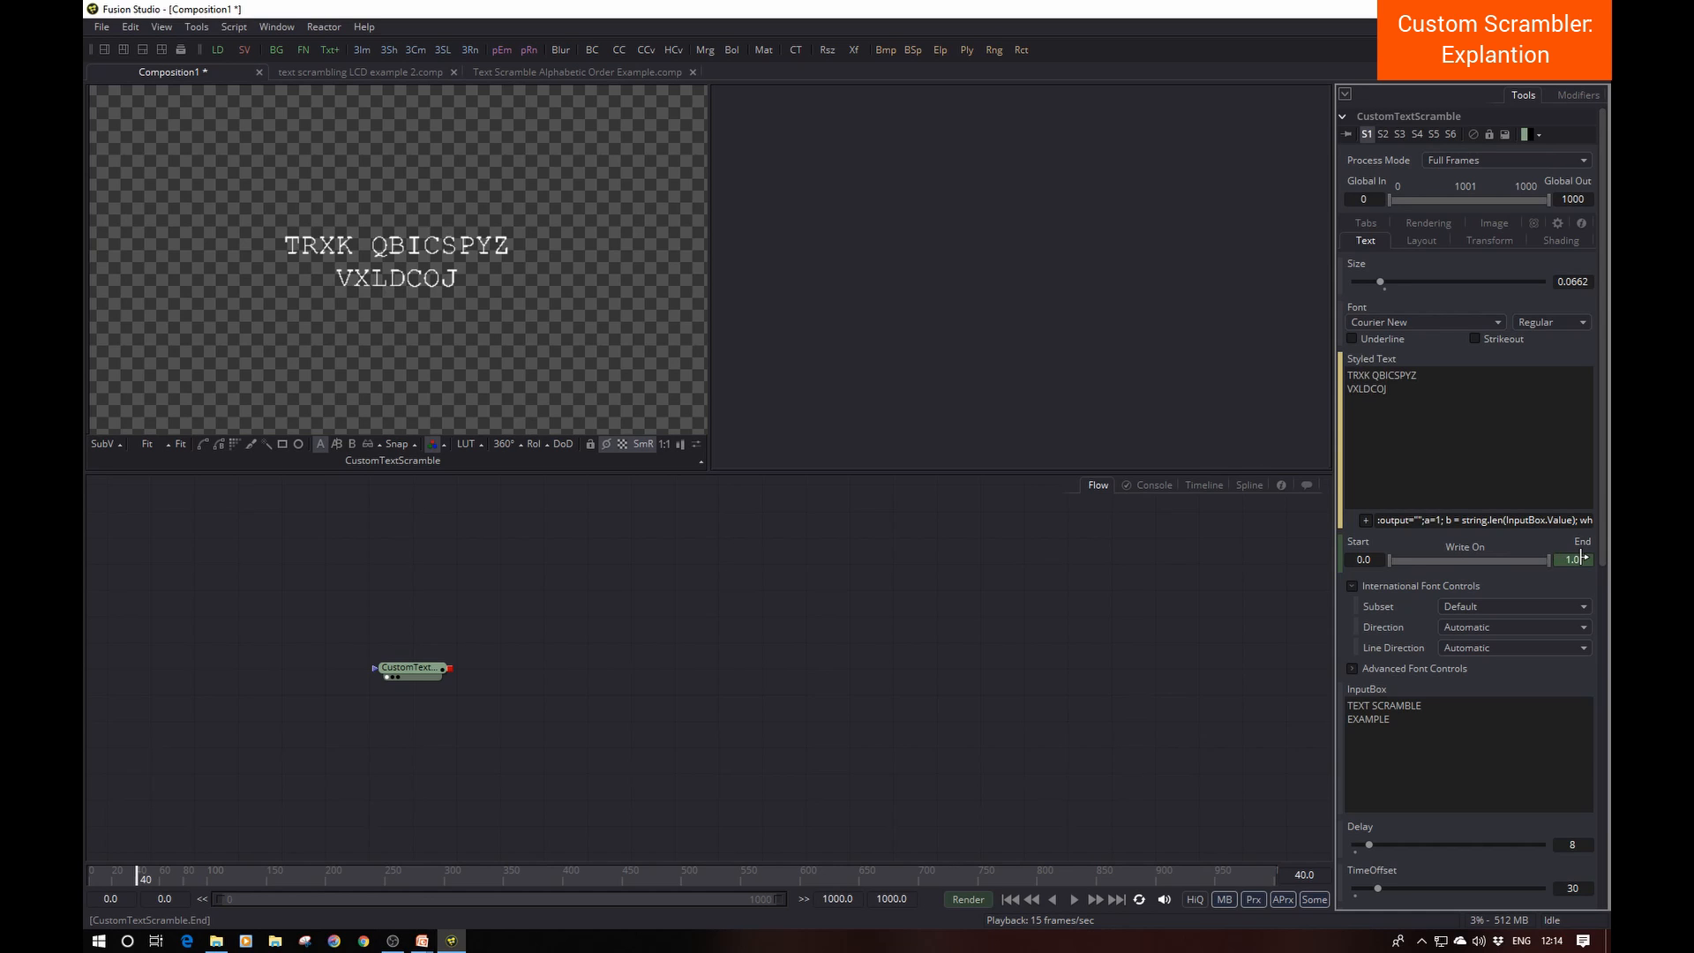
pyautogui.click(1008, 901)
pyautogui.click(1073, 900)
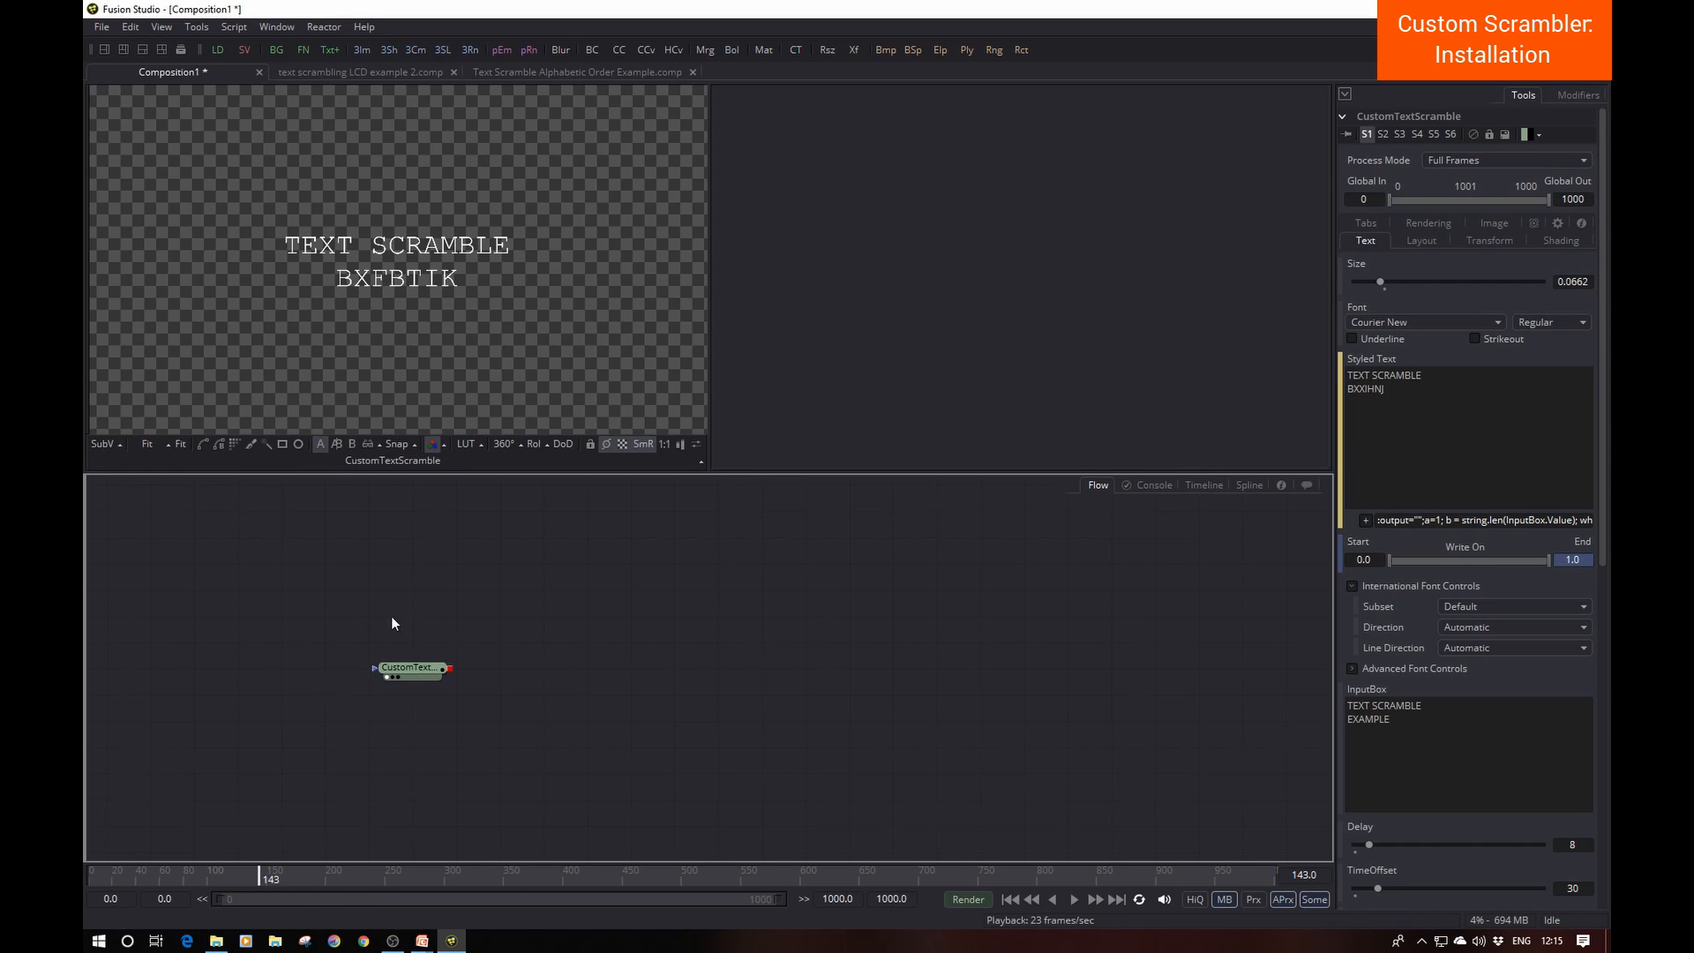
# Step: Start saving the CustomTextScramble node's settings to a file, browse to Fusion's Macros folder, and cancel without saving
pyautogui.moveTo(417, 675); pyautogui.dragTo(417, 622)
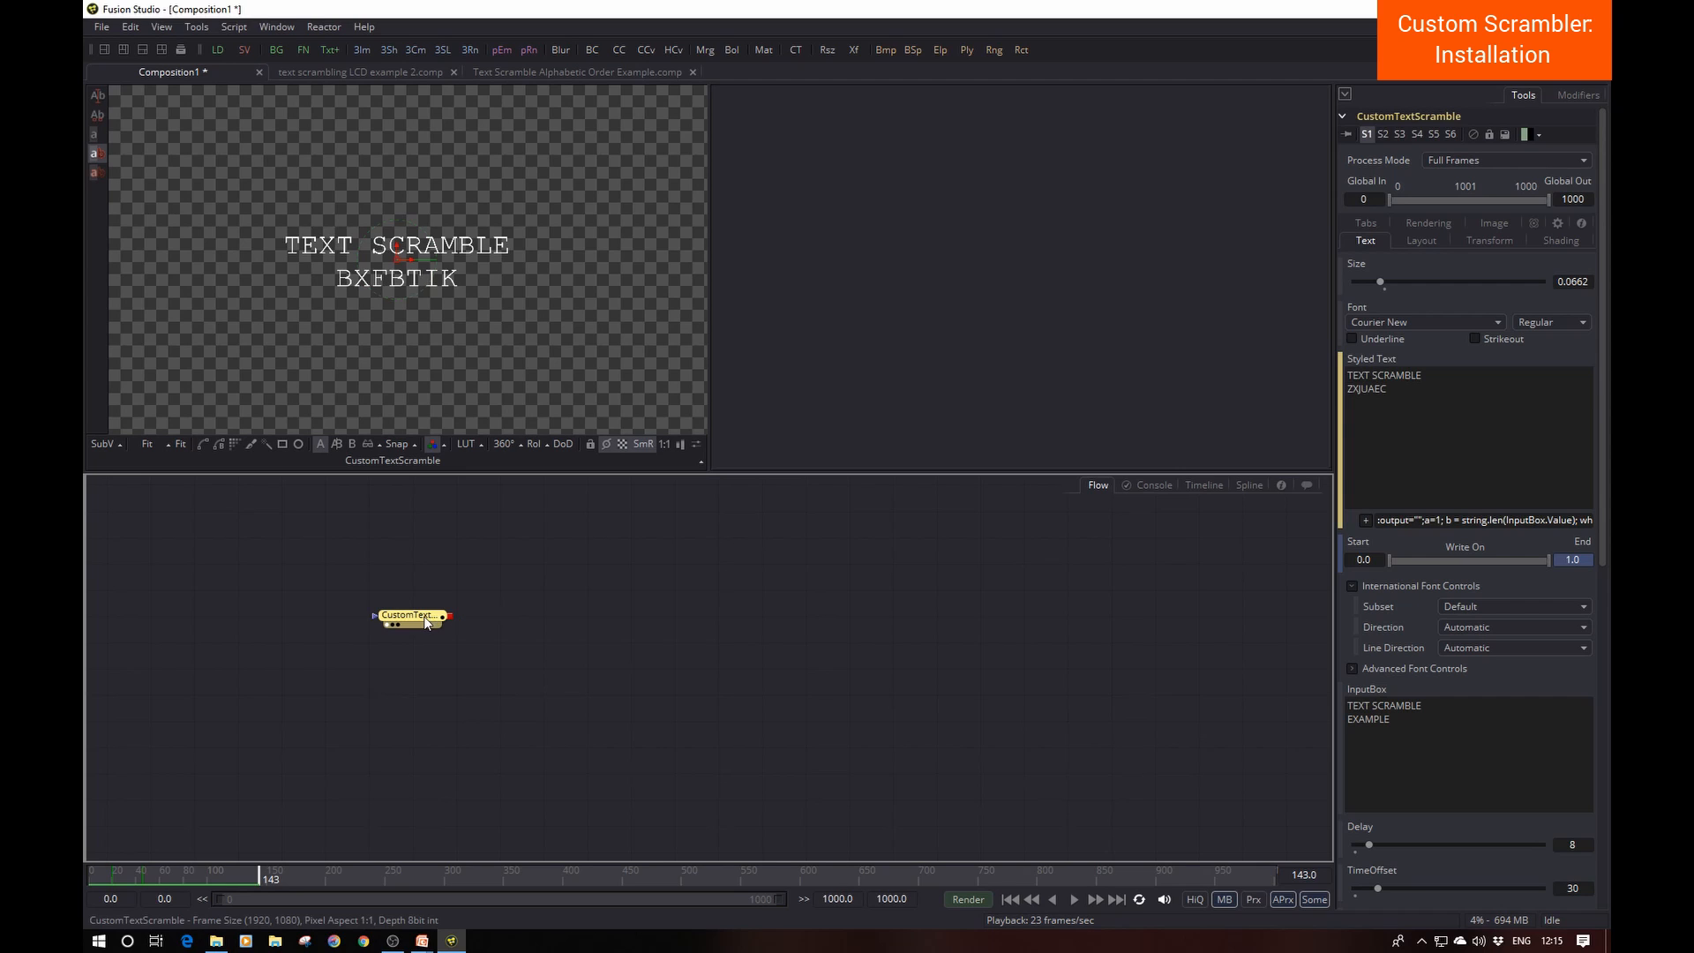
pyautogui.moveTo(411, 620); pyautogui.dragTo(369, 621)
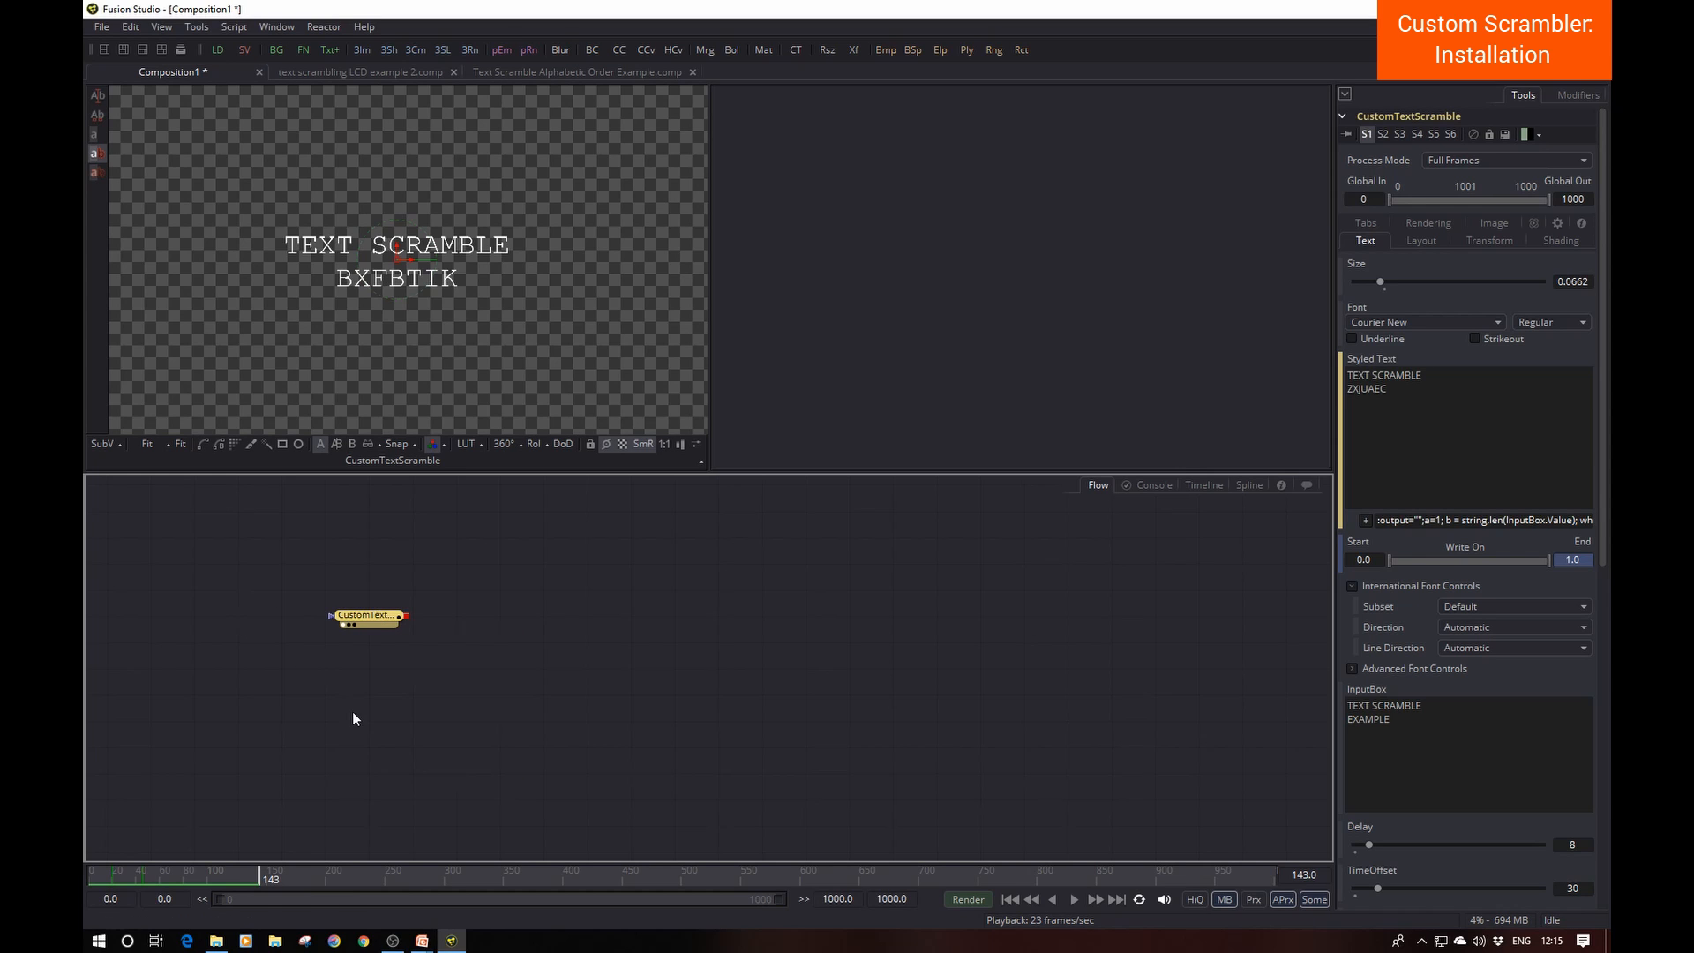
pyautogui.rightClick(365, 624)
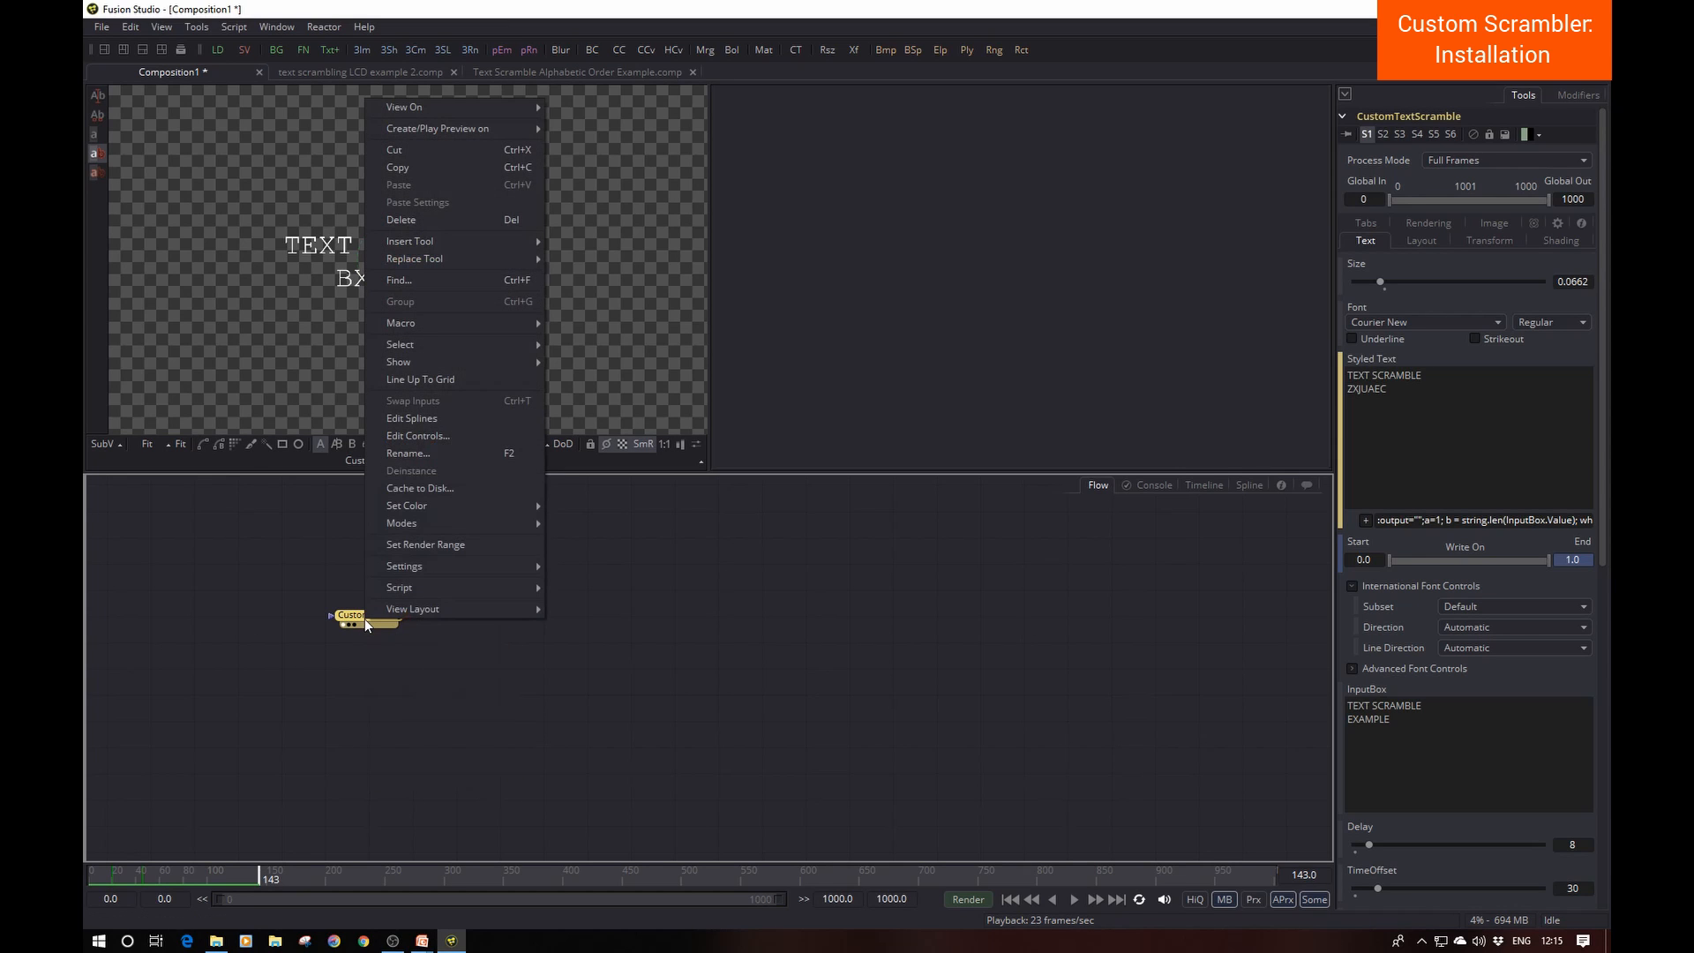
pyautogui.moveTo(495, 569)
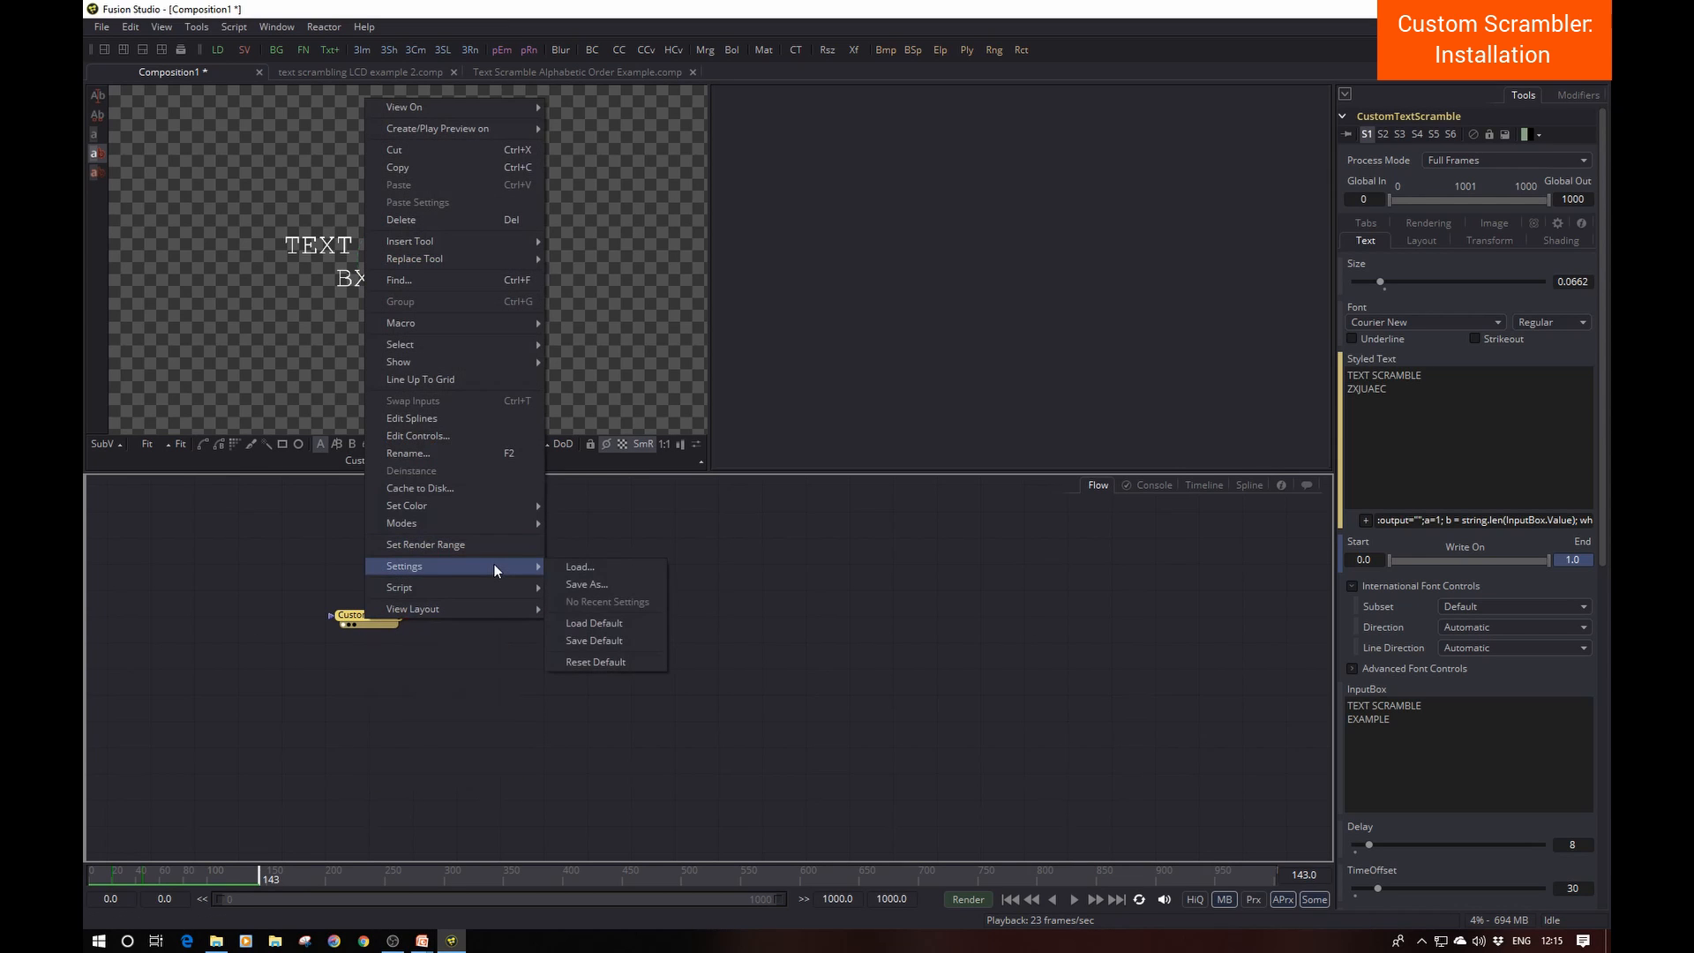
pyautogui.click(643, 584)
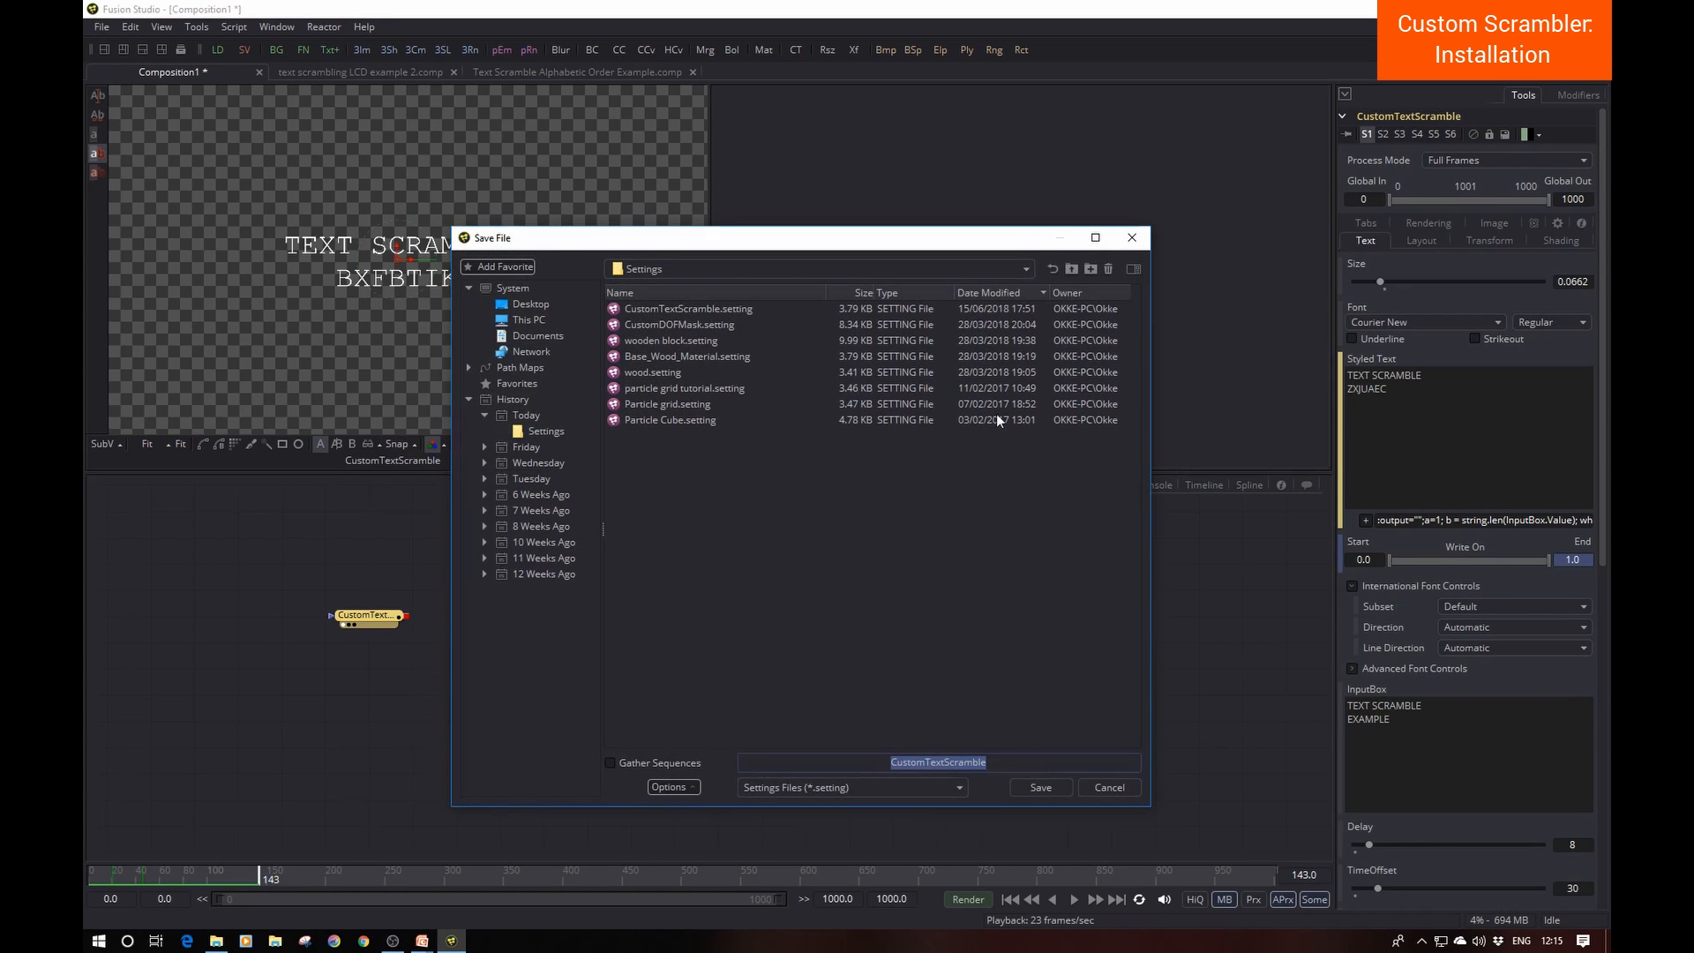
pyautogui.click(1026, 272)
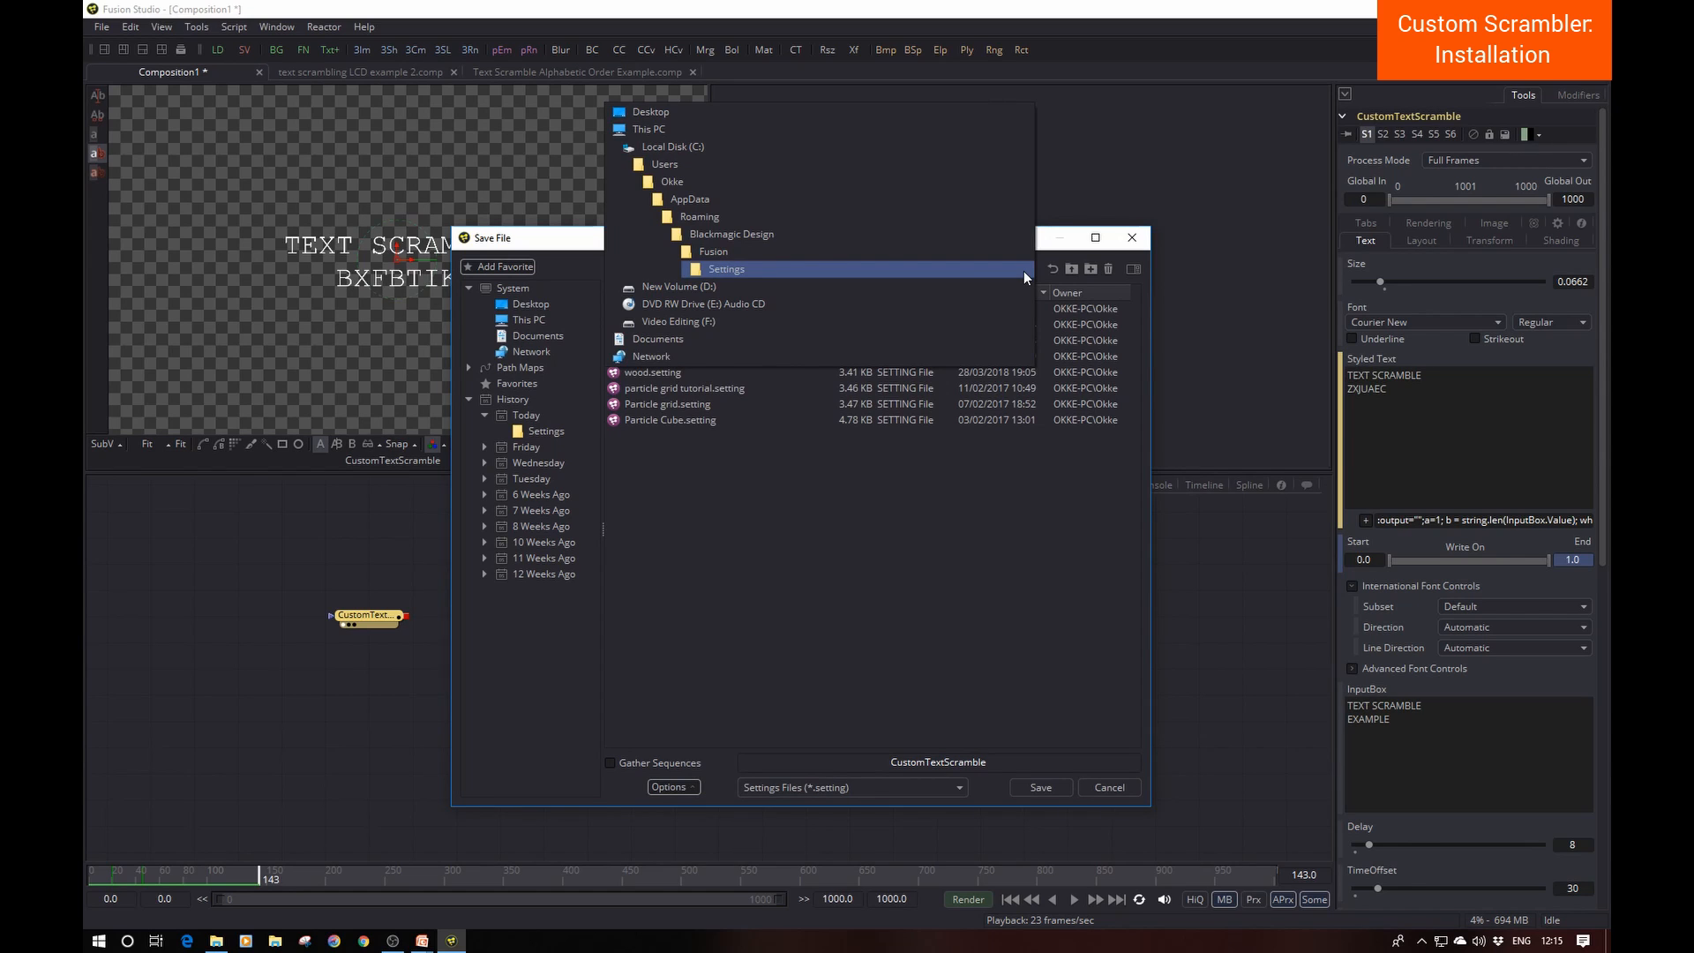
pyautogui.click(893, 252)
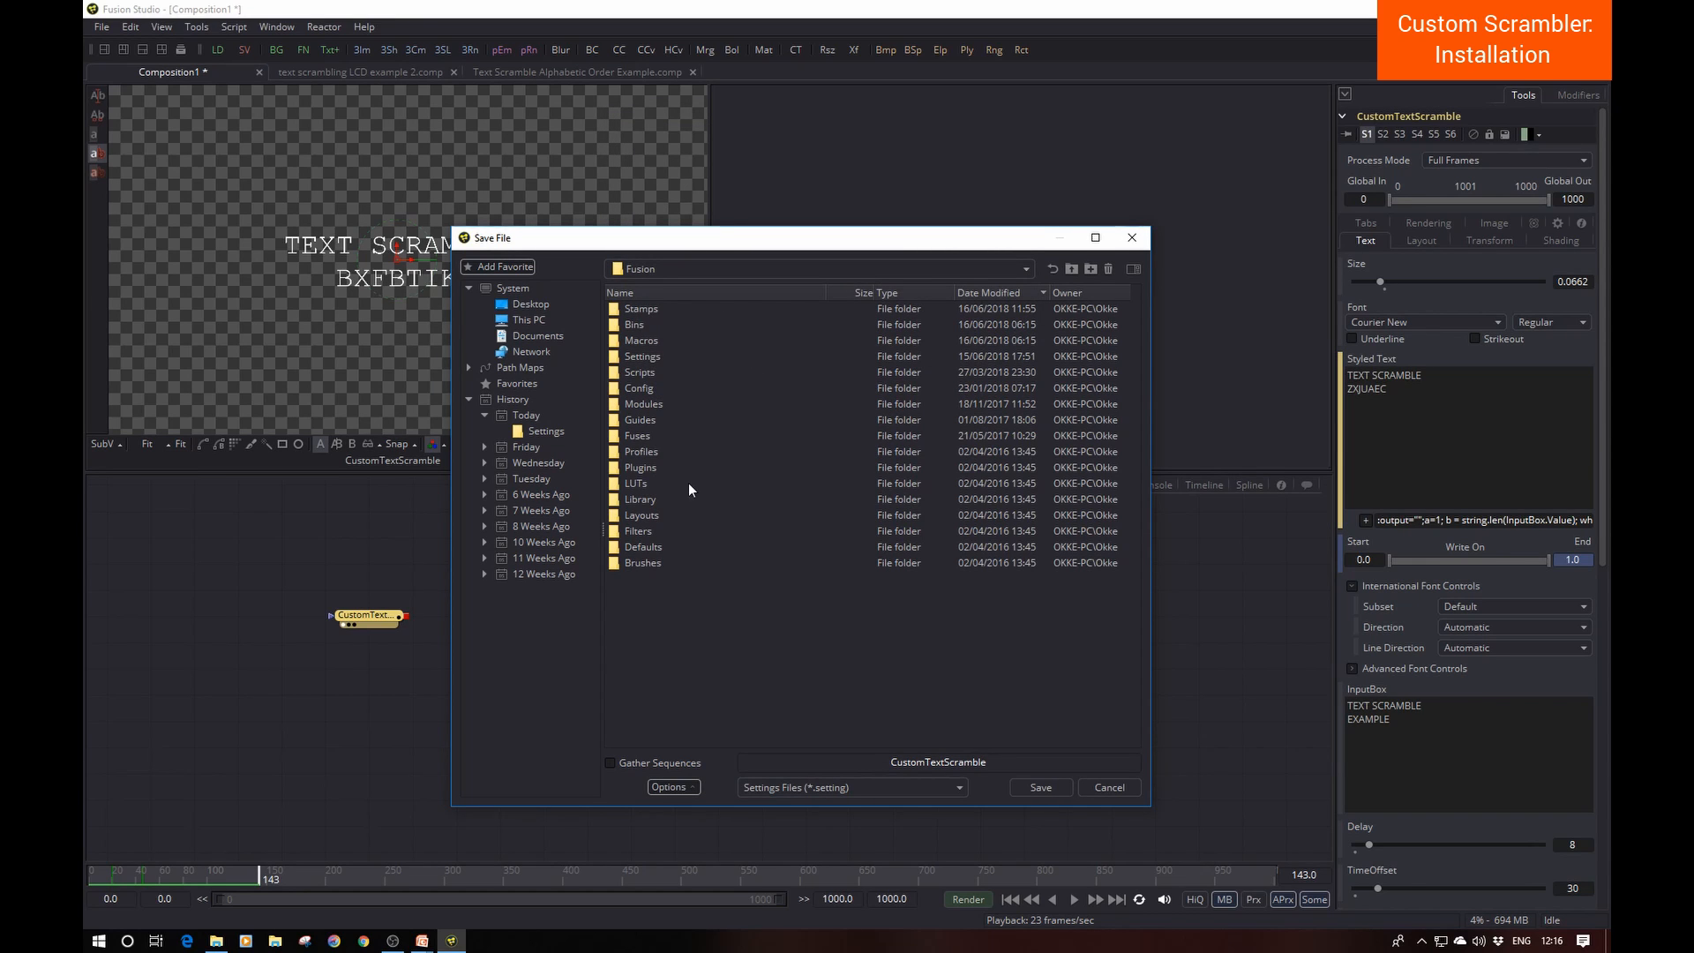
pyautogui.doubleClick(648, 340)
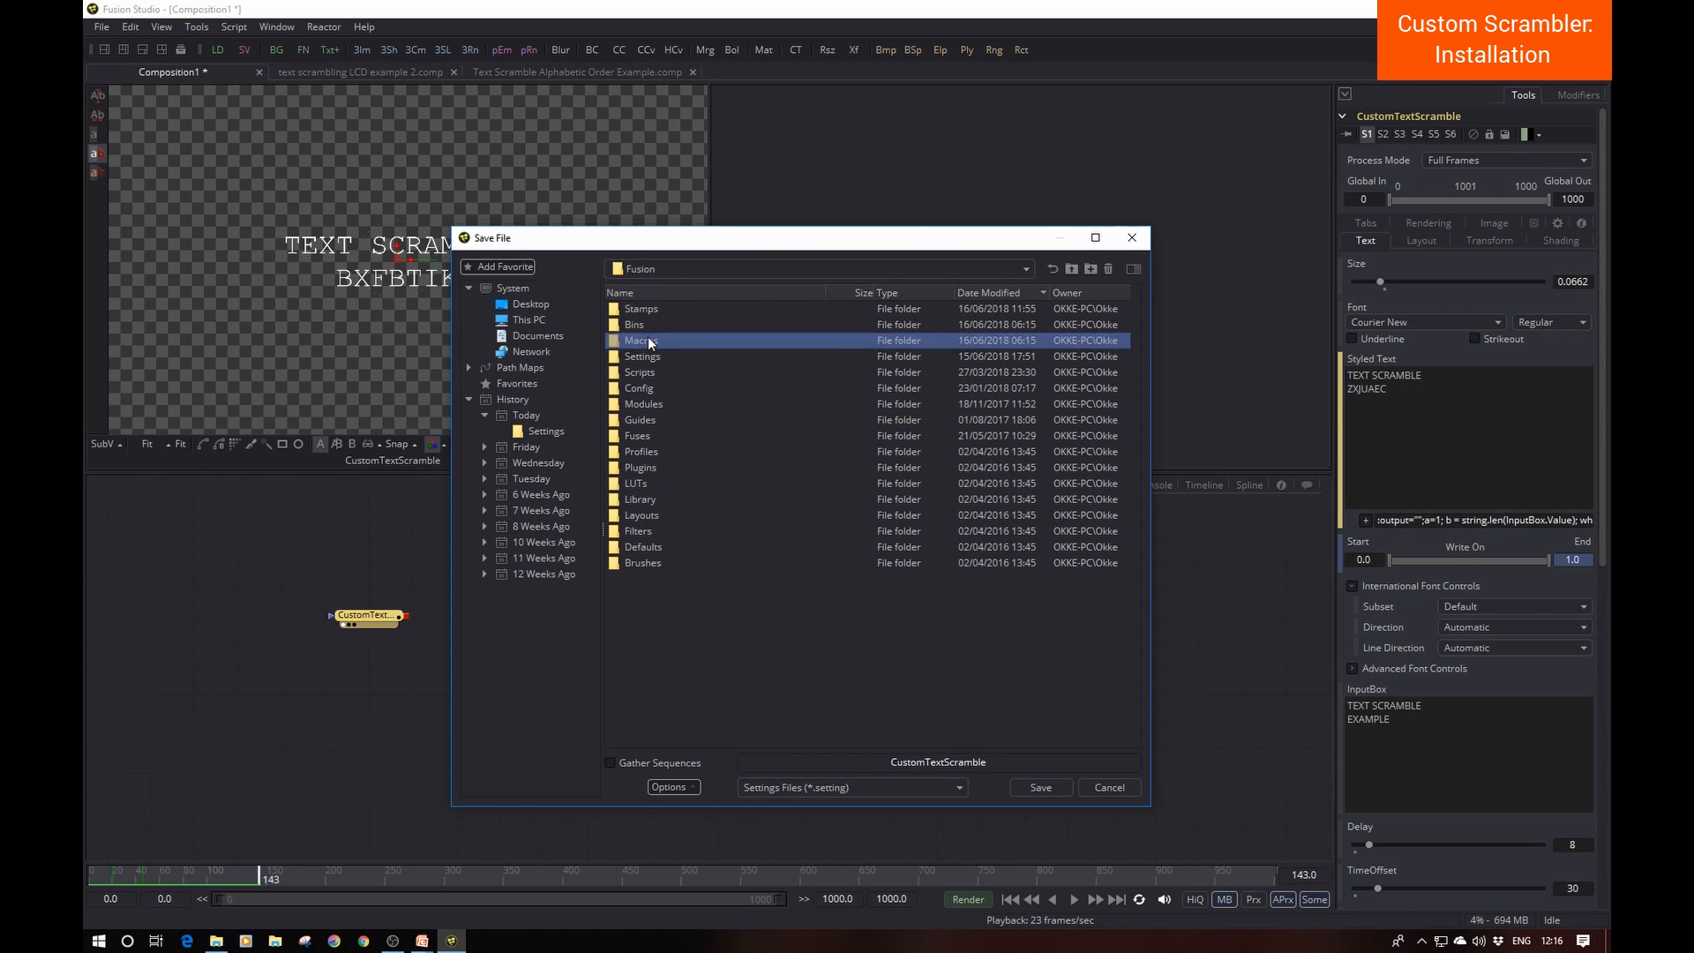
pyautogui.click(1130, 785)
pyautogui.click(646, 716)
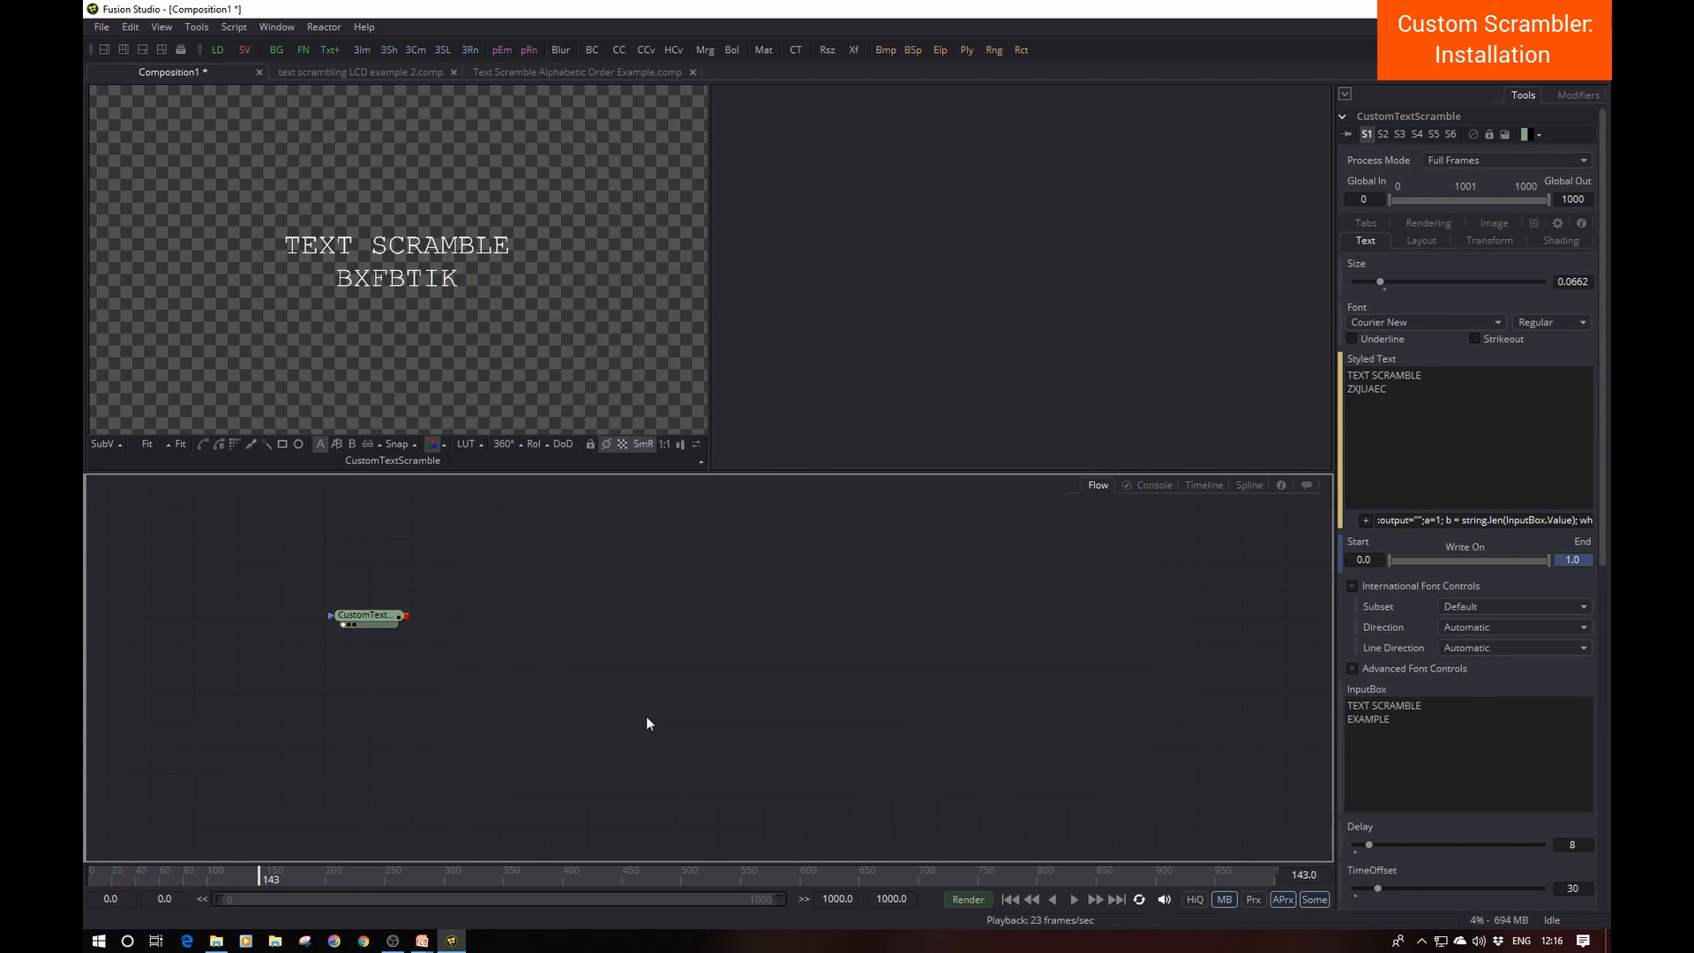
# Step: Open the tool selection list, dismiss it, and delete the CustomTextScramble node from Composition1
pyautogui.hotkey('ctrl', 'space')
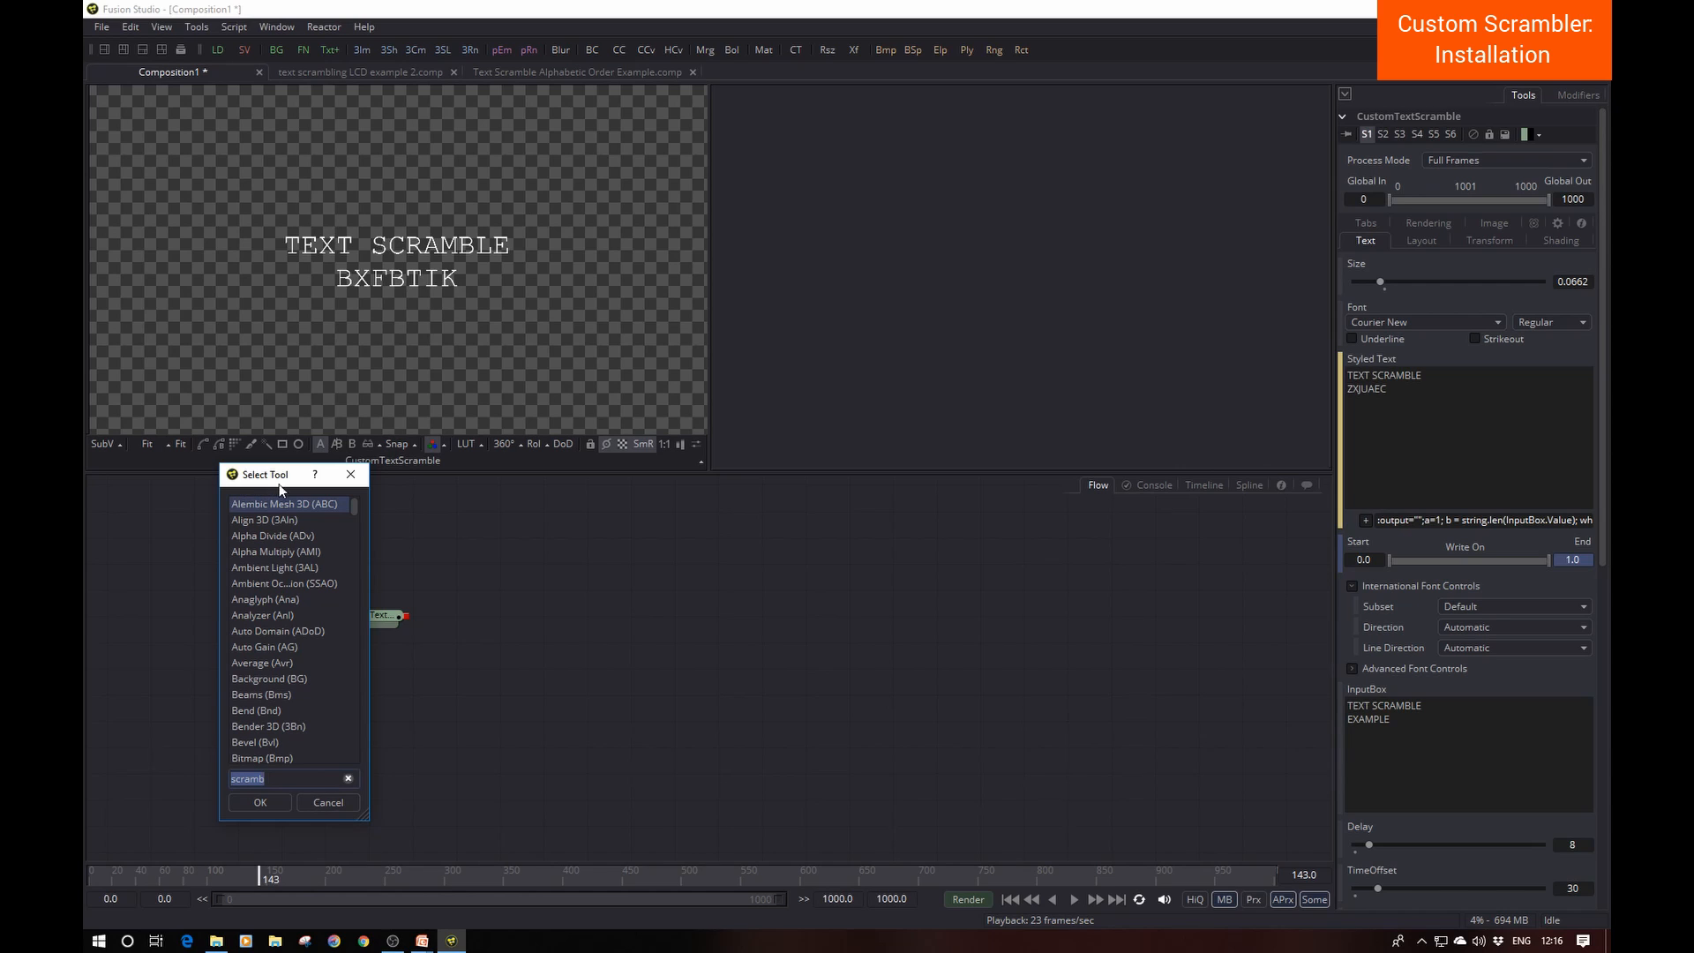
pyautogui.click(336, 801)
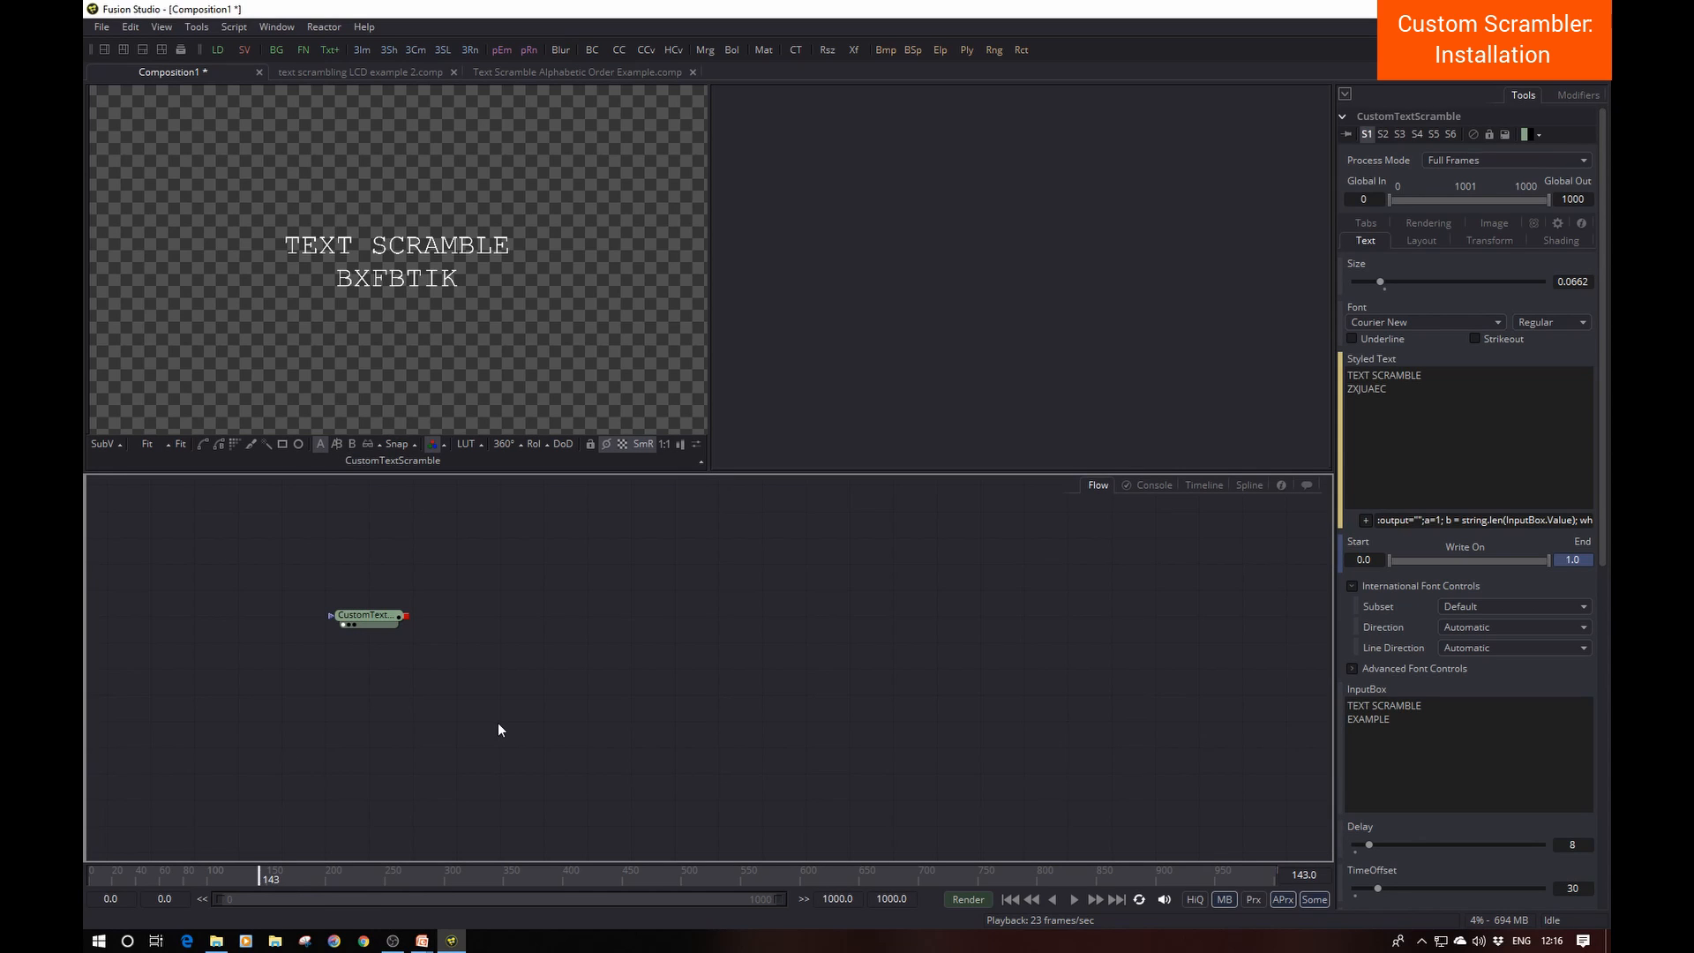
pyautogui.click(392, 621)
pyautogui.press('Delete')
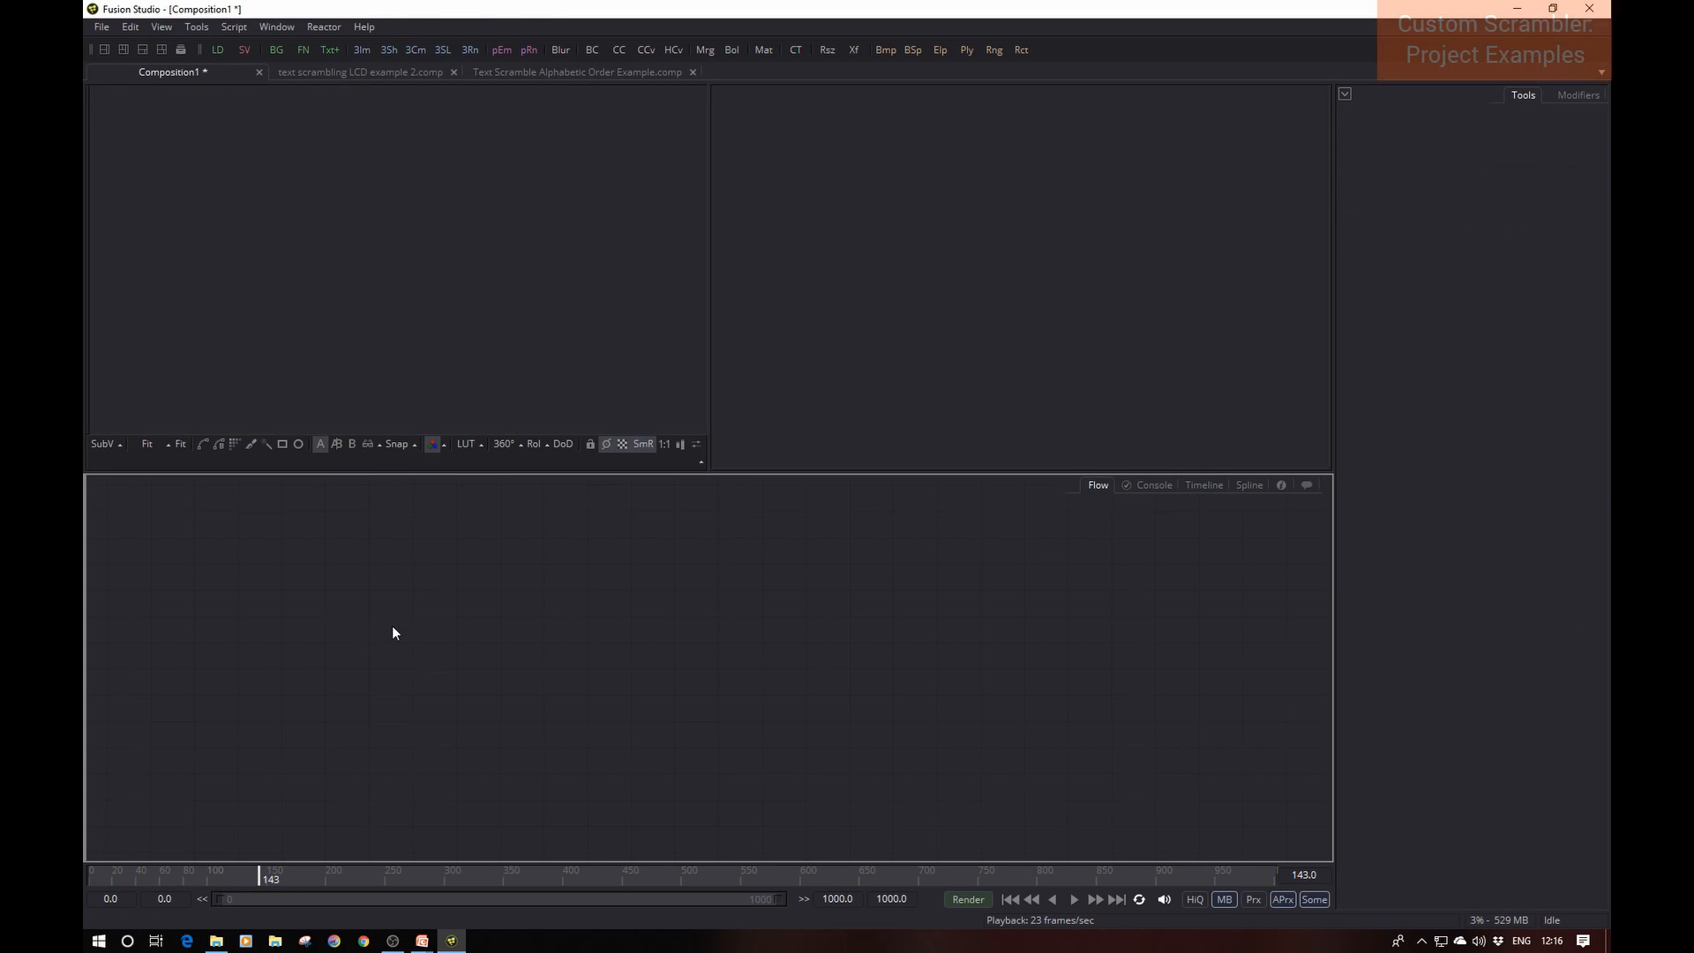
# Step: Switch to text scrambling LCD example 2.comp and play its animation, stopping at frame 170
pyautogui.click(330, 73)
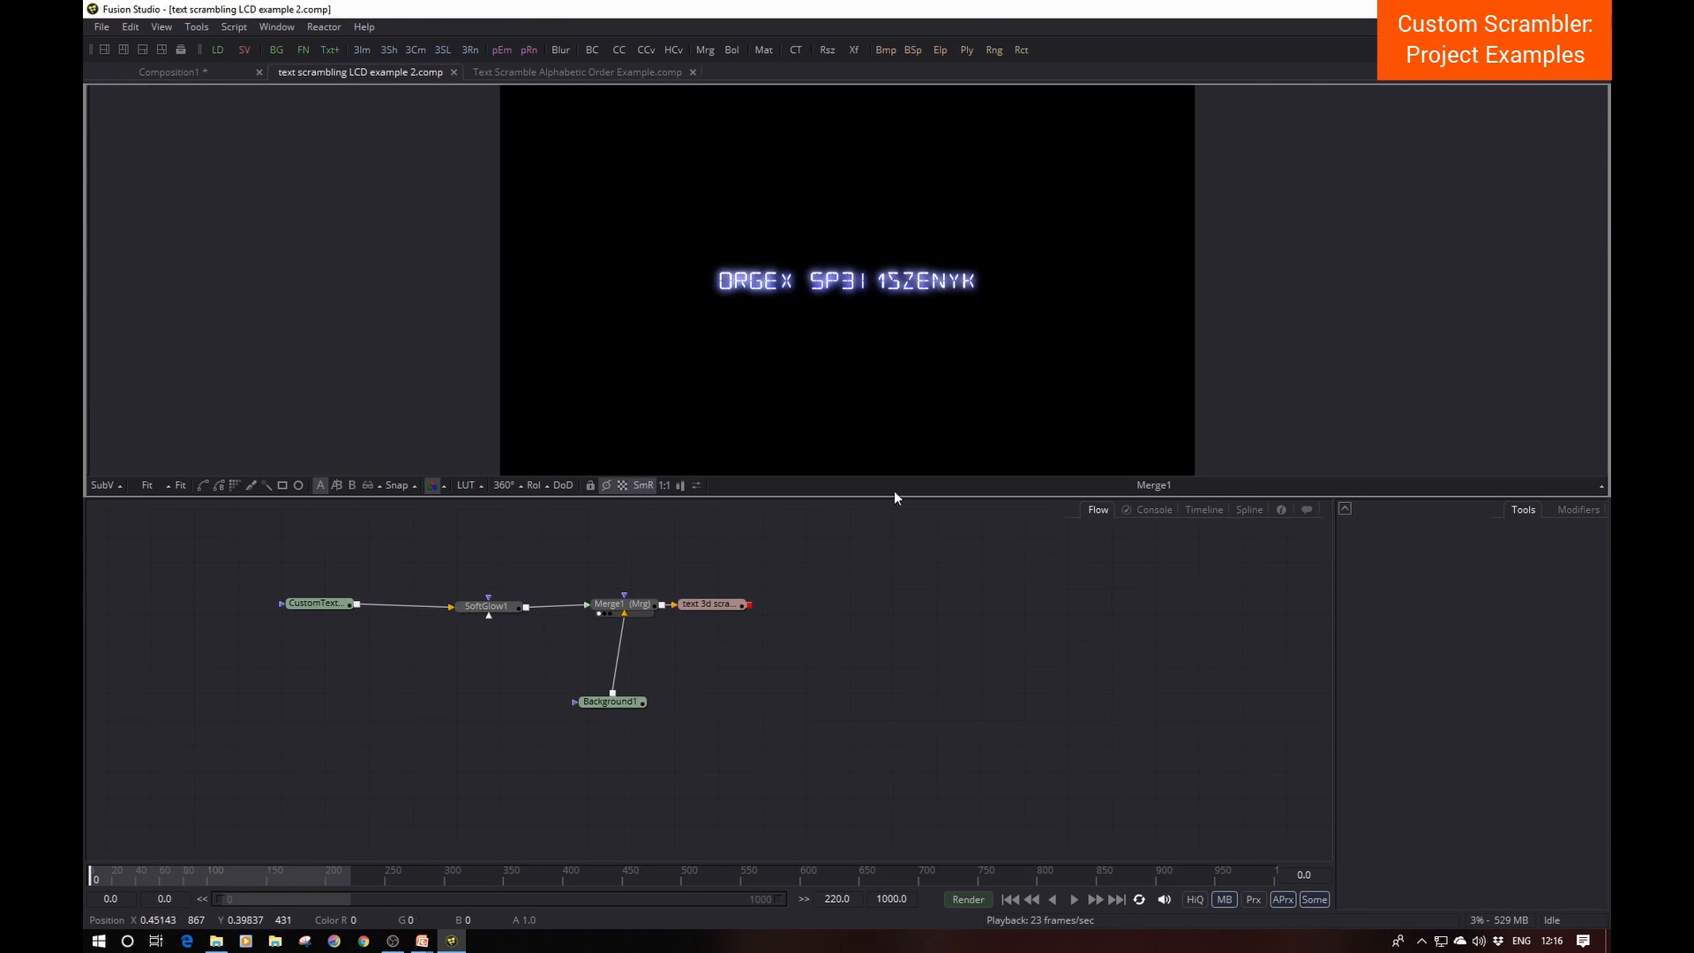
pyautogui.click(1073, 900)
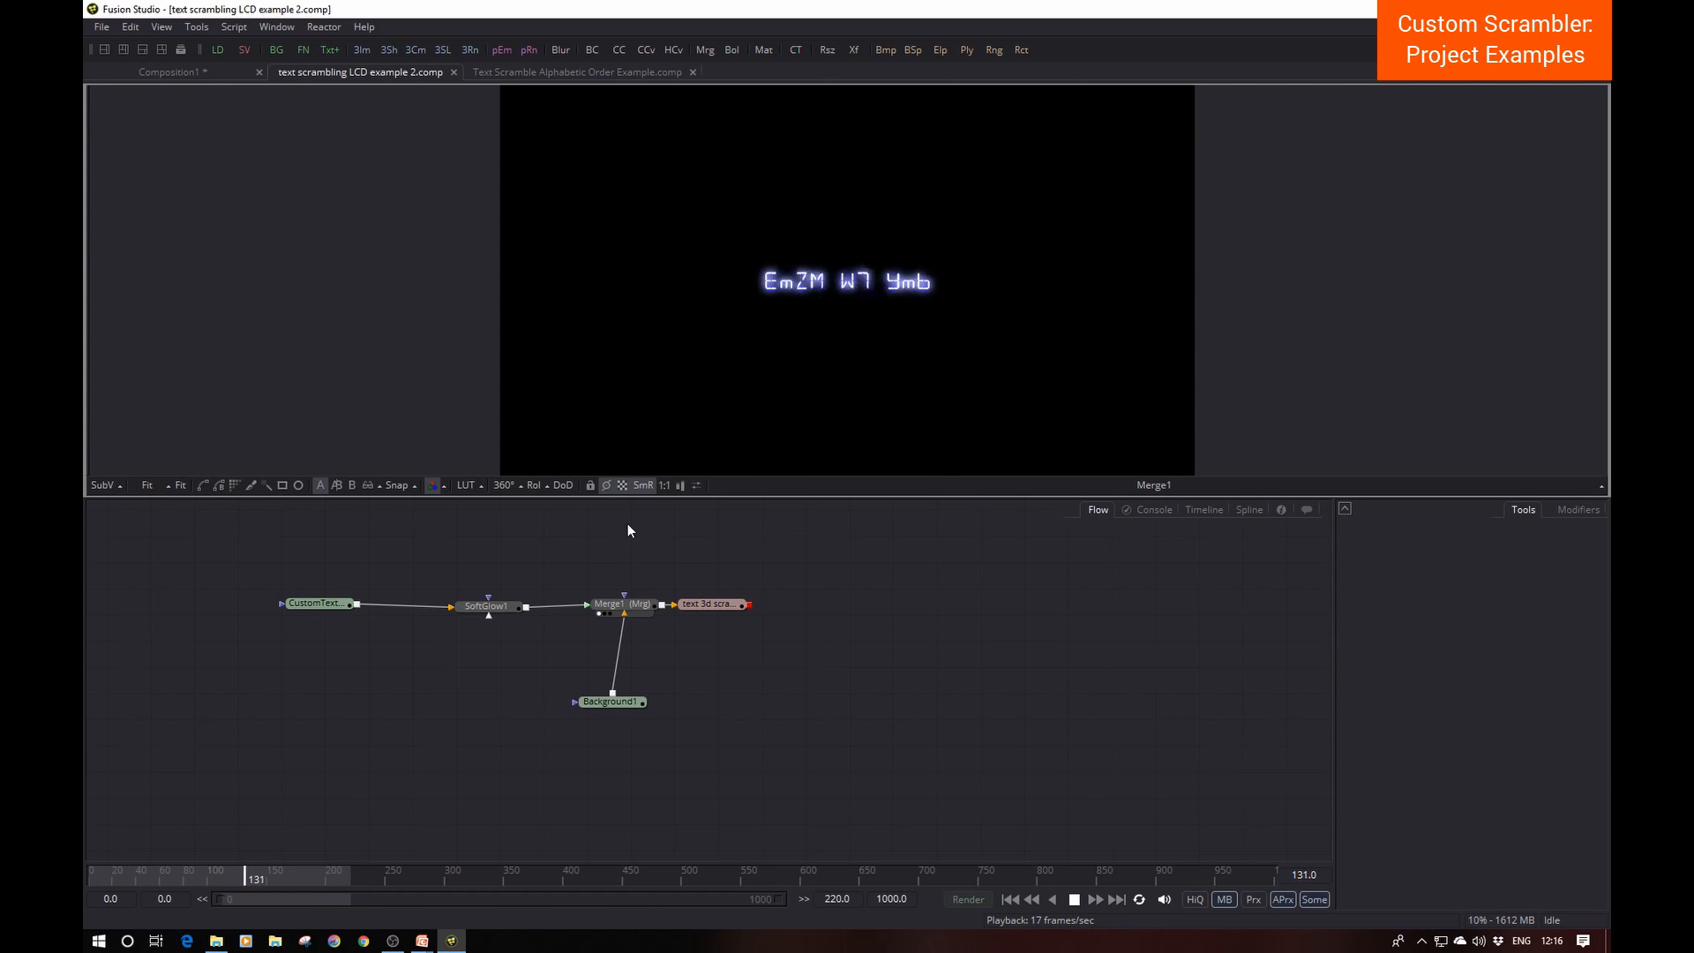
pyautogui.press('space')
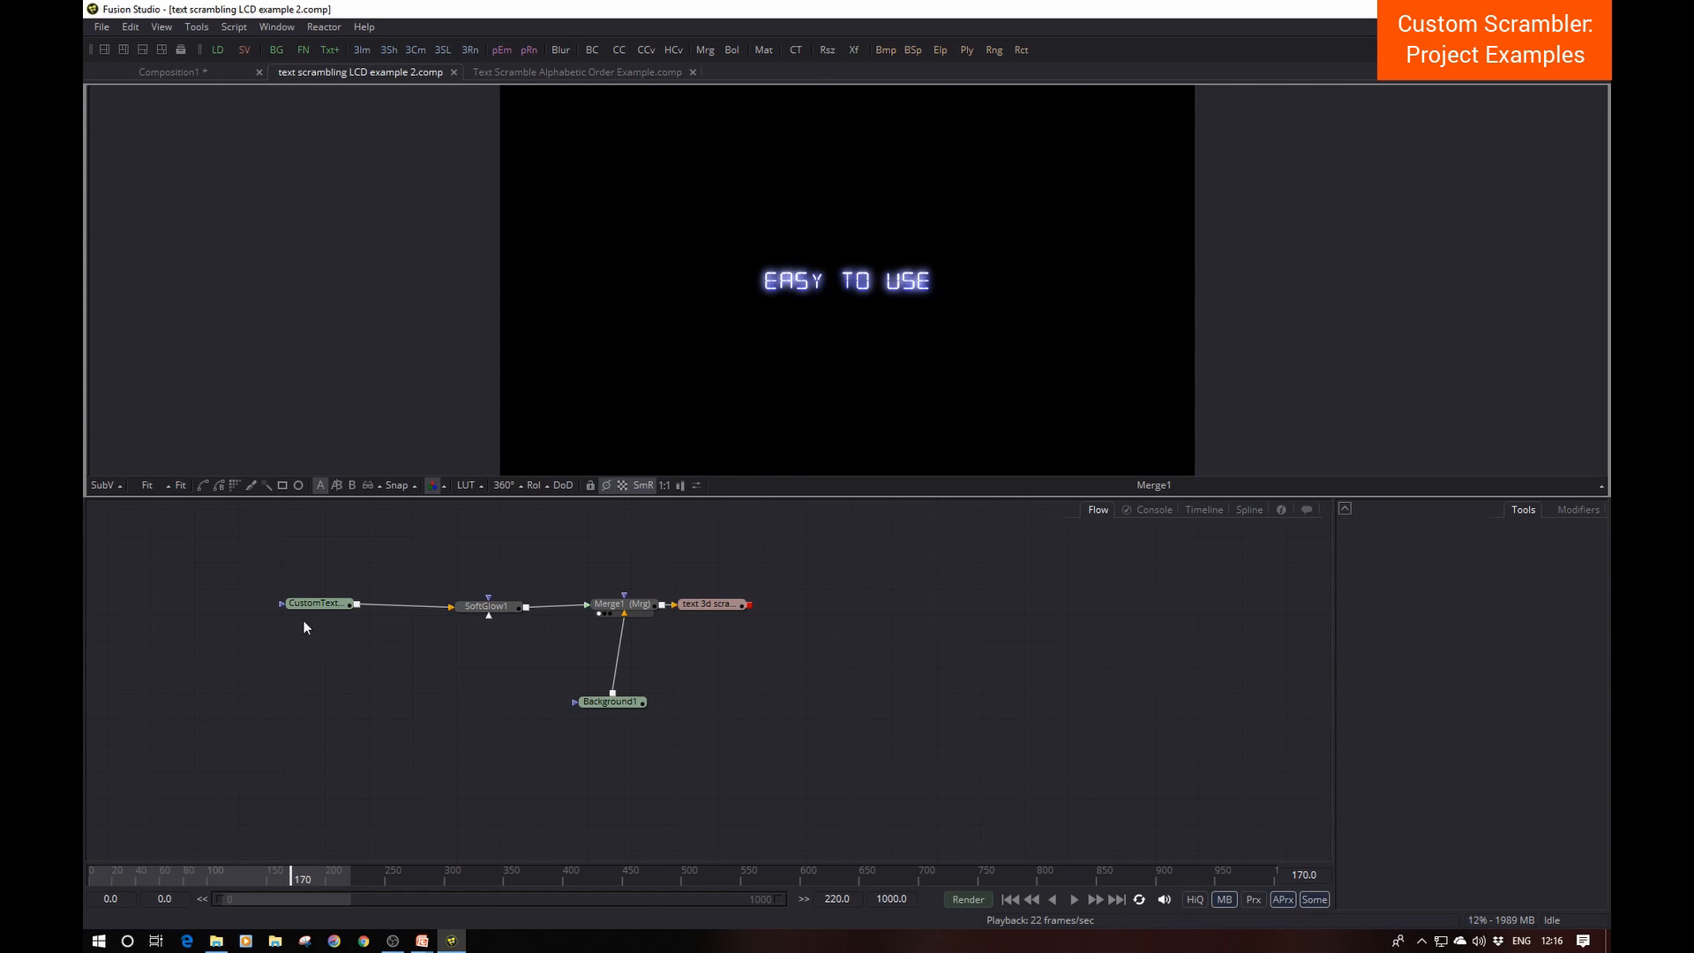
# Step: Compare the CustomTextScramble node's InputBox and TimeOffset keyframes at frames 99 and 100 in the LCD example
pyautogui.click(323, 606)
pyautogui.click(323, 606)
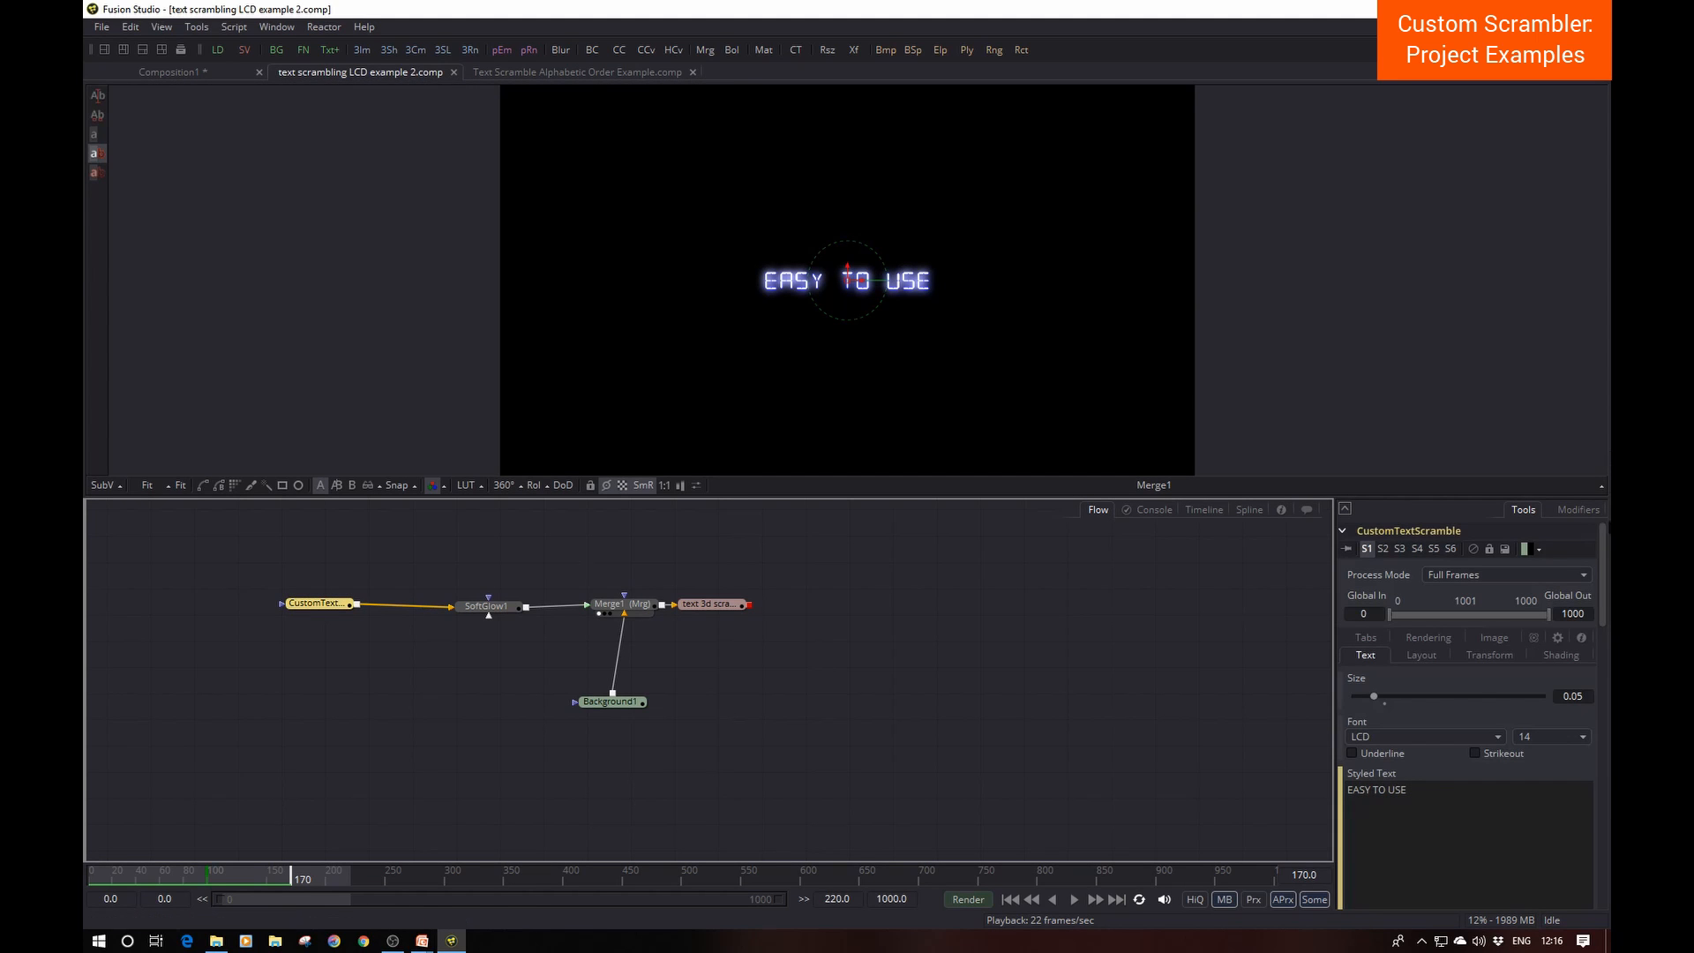
pyautogui.moveTo(1602, 542); pyautogui.dragTo(1600, 606)
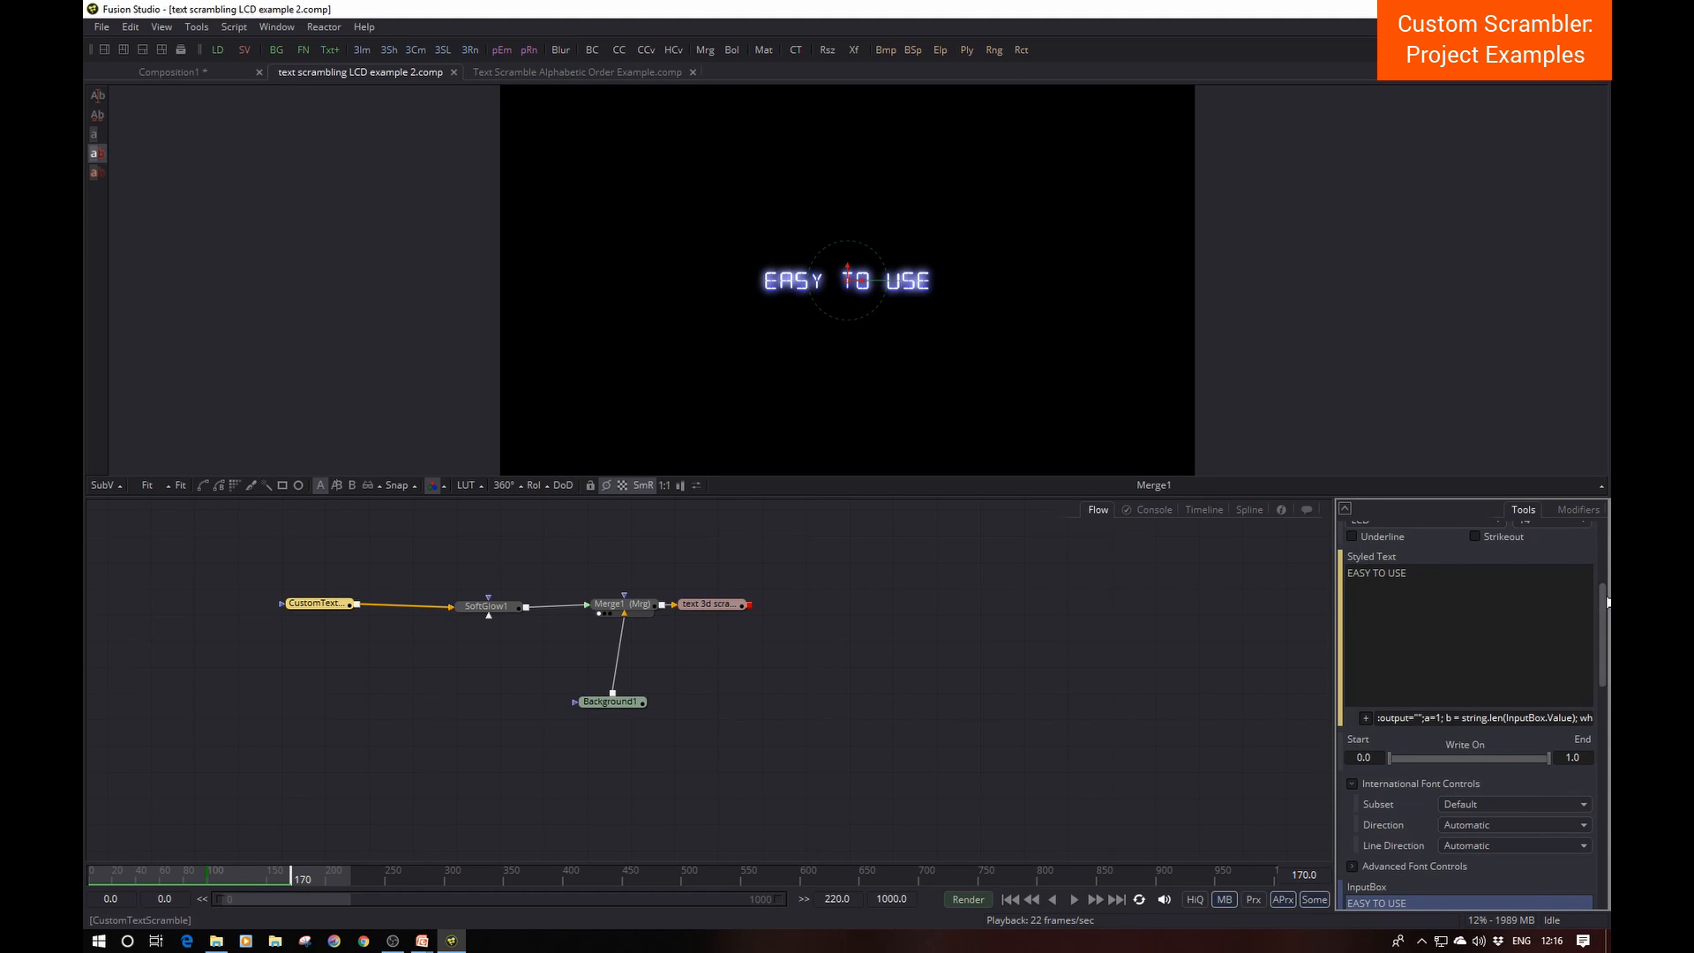
pyautogui.scroll(-3, 1465, 644)
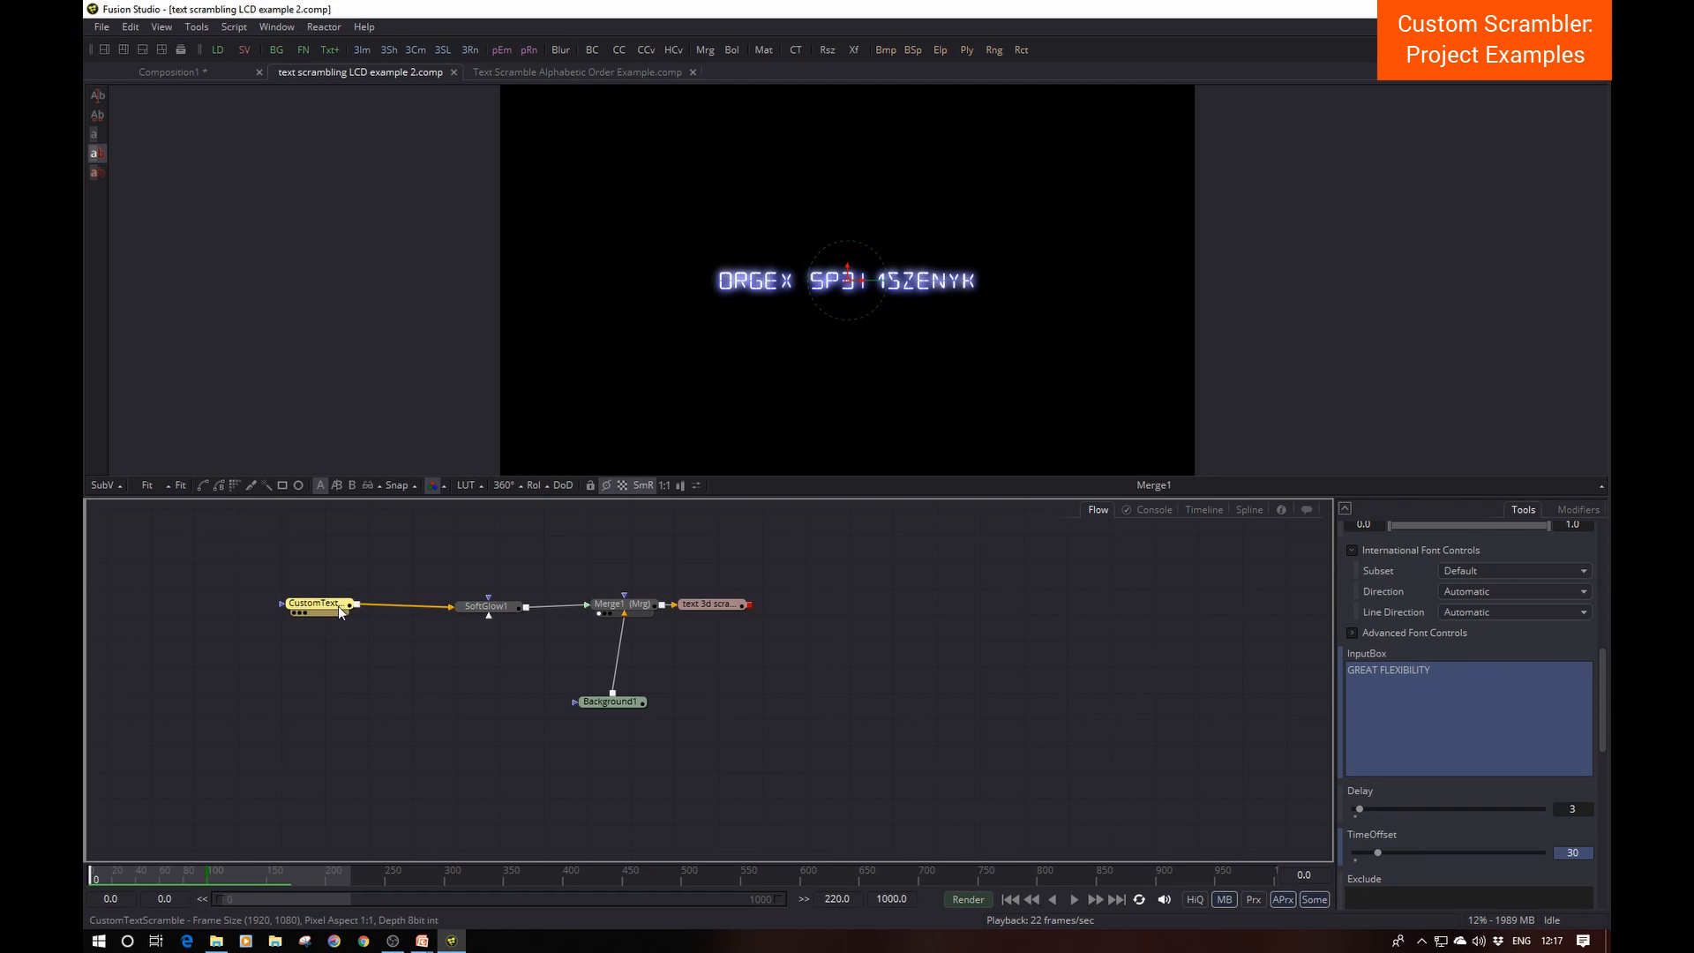
pyautogui.press(']')
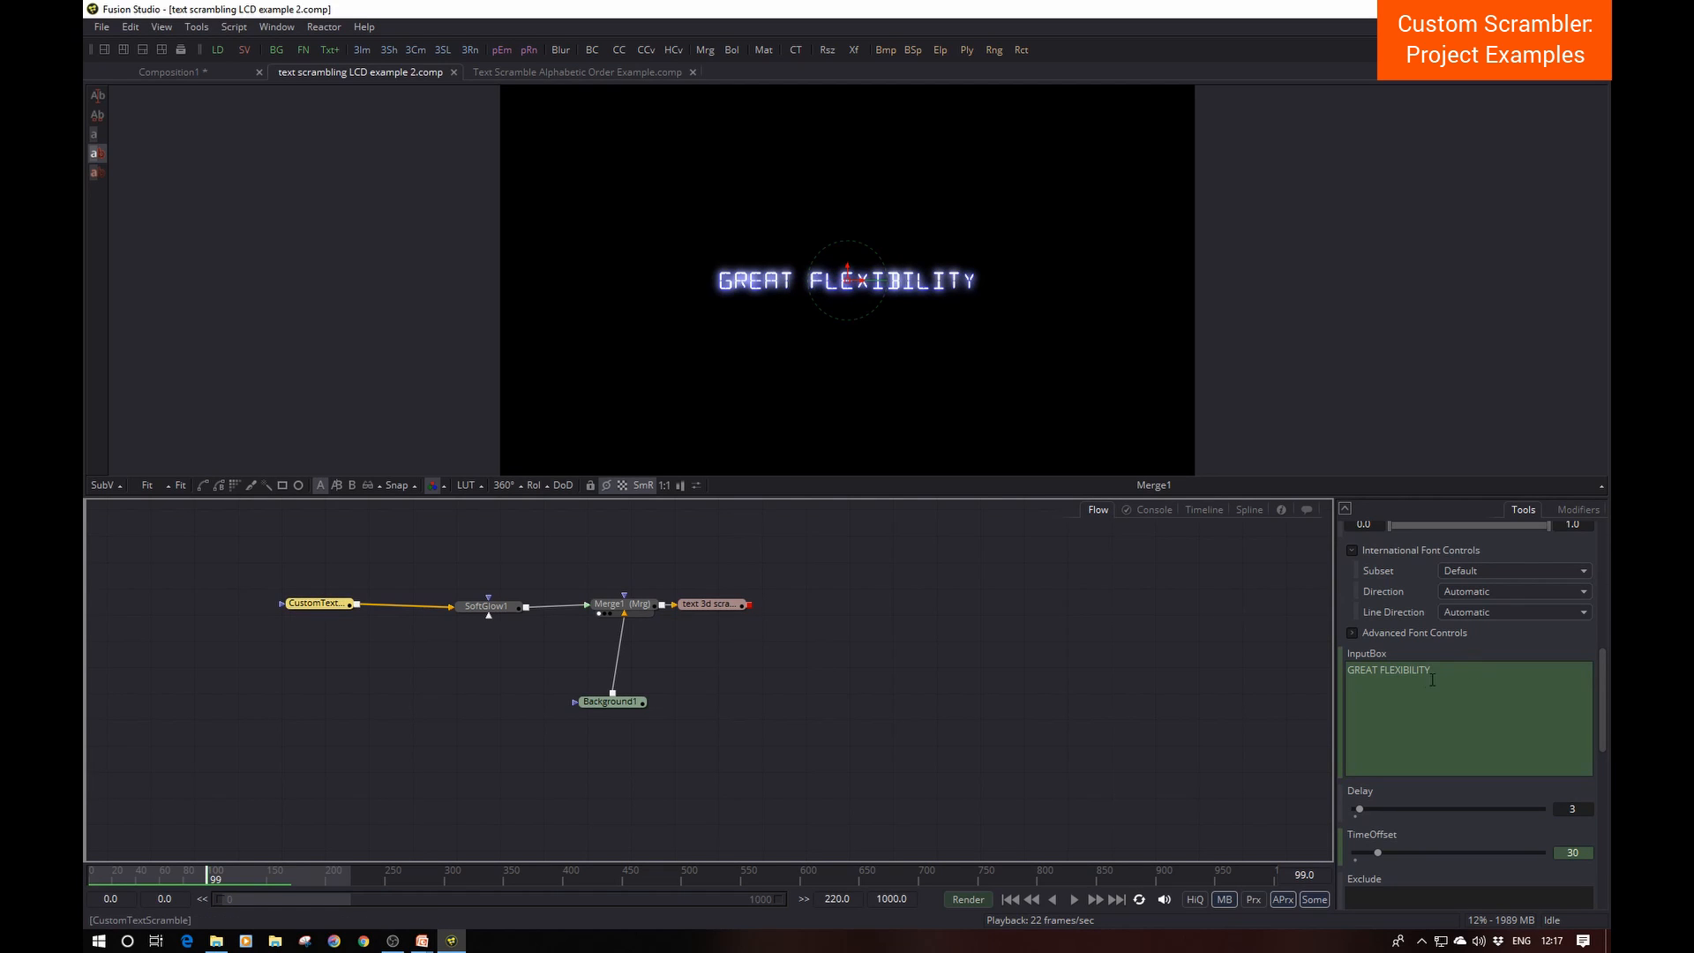
pyautogui.press(']')
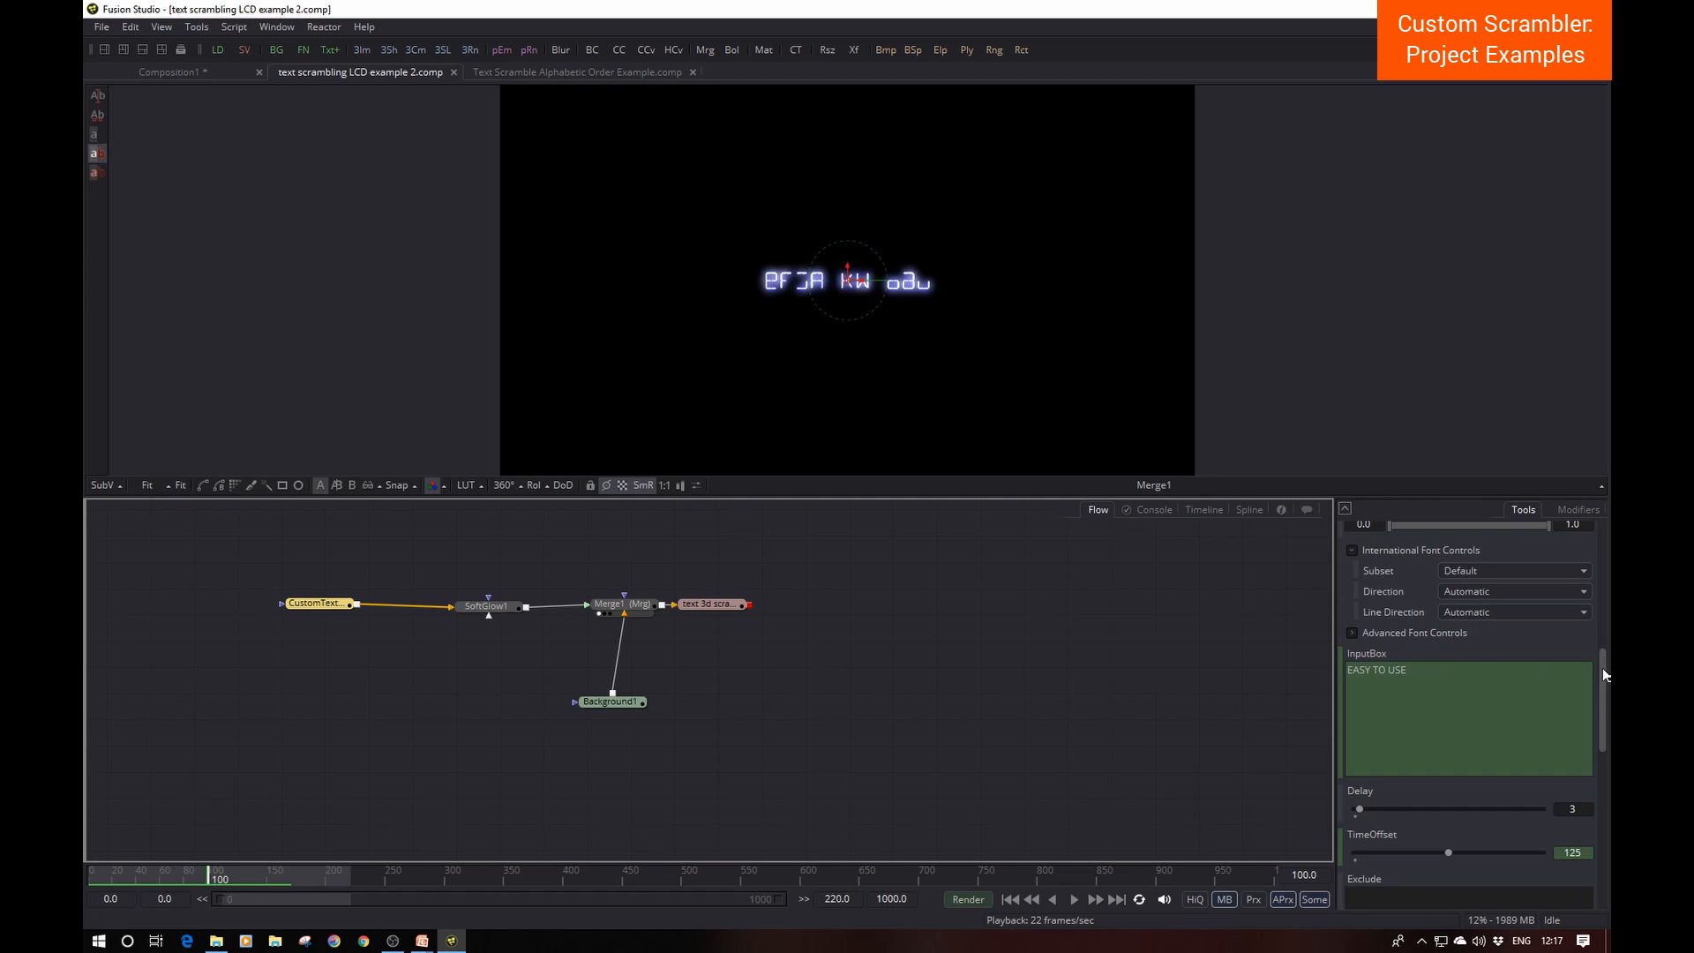
pyautogui.moveTo(1603, 669); pyautogui.dragTo(1562, 715)
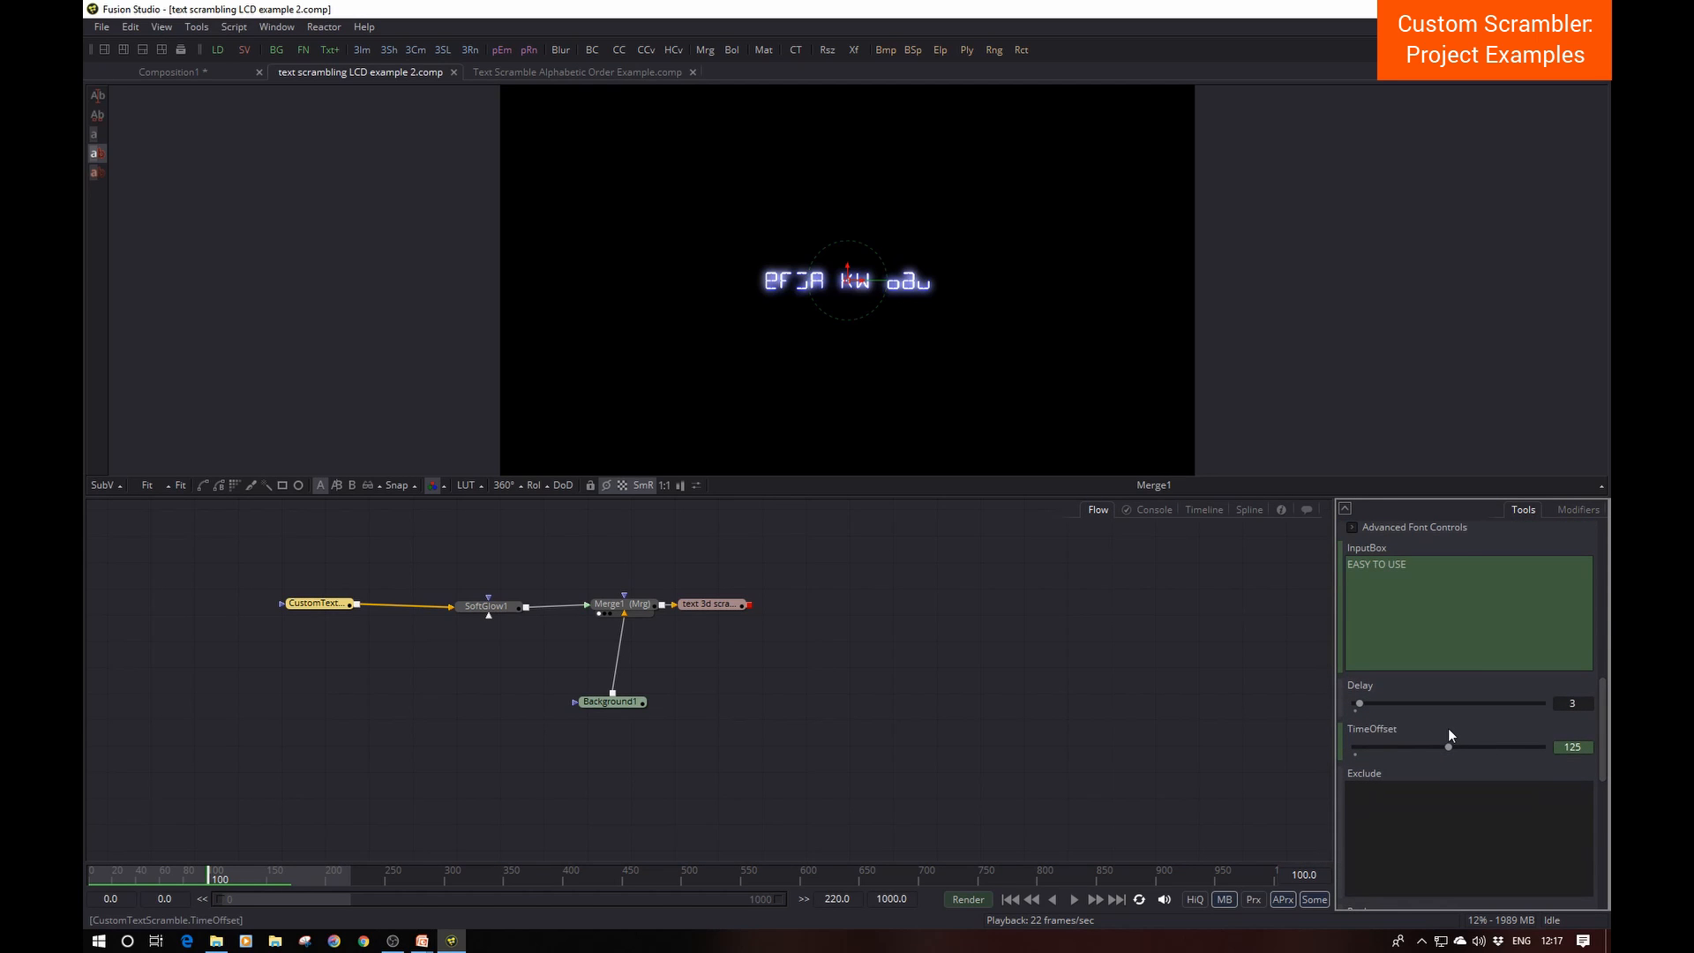
pyautogui.press('Left')
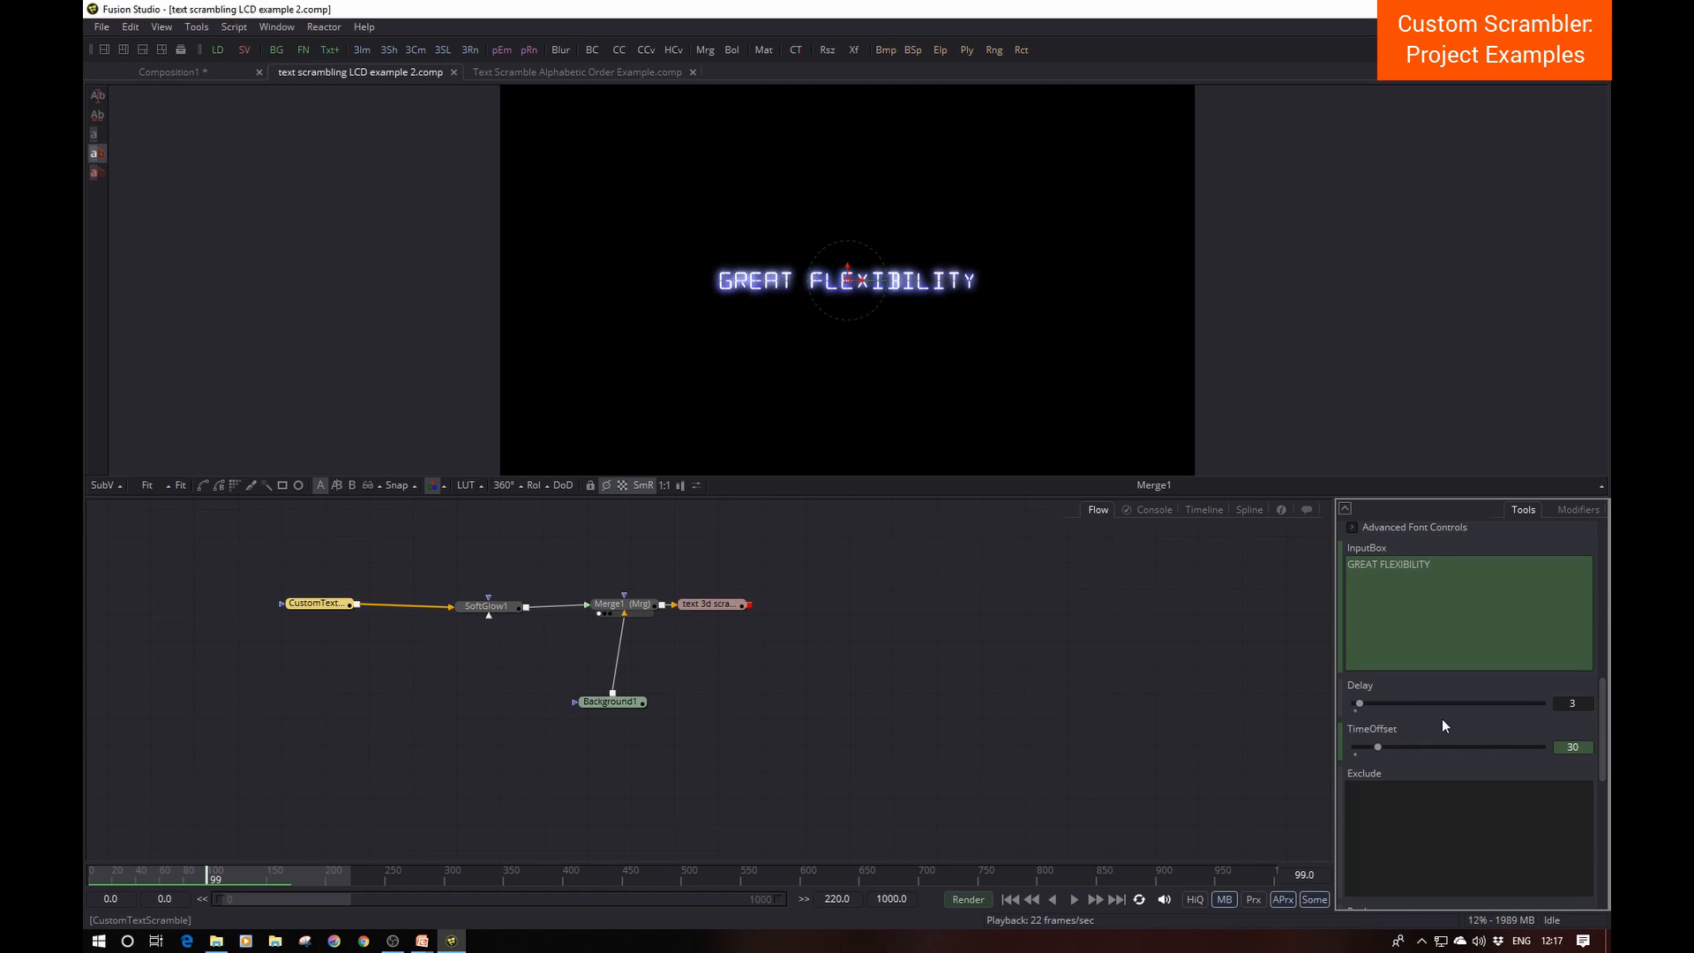
pyautogui.press('Right')
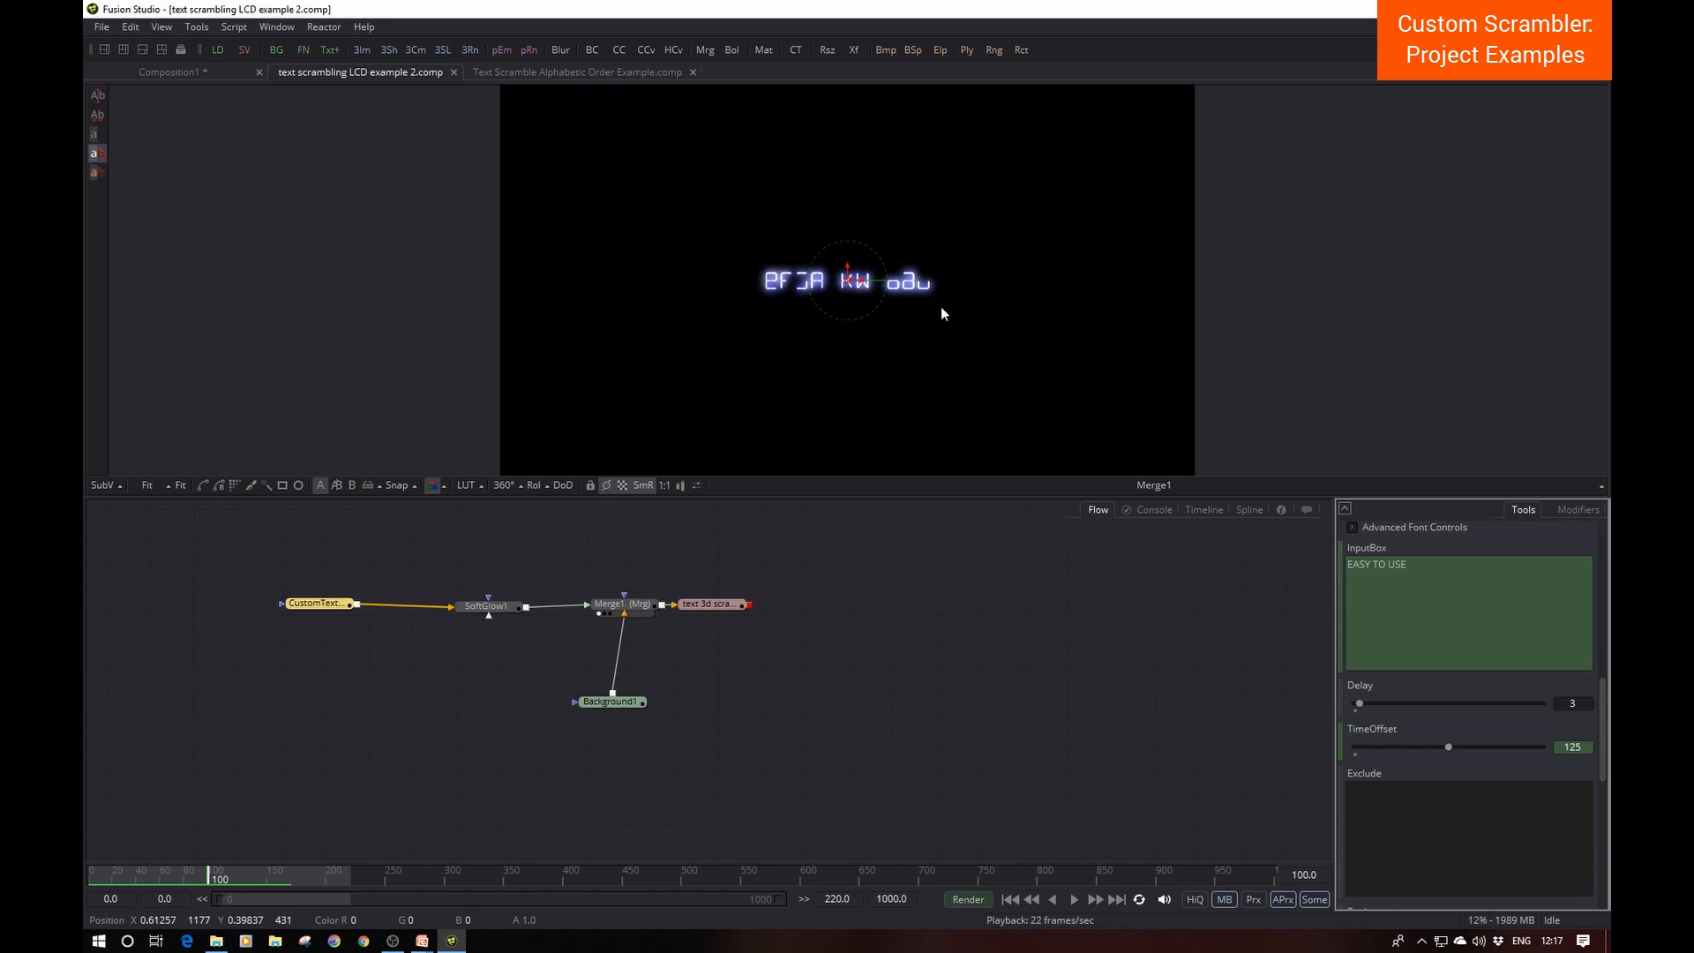
# Step: Switch to Text Scramble Alphabetic Order Example.comp and examine its CustomTextScramble Exclude, Replacement, LeftToRight and AppearanceOrder settings
pyautogui.click(529, 72)
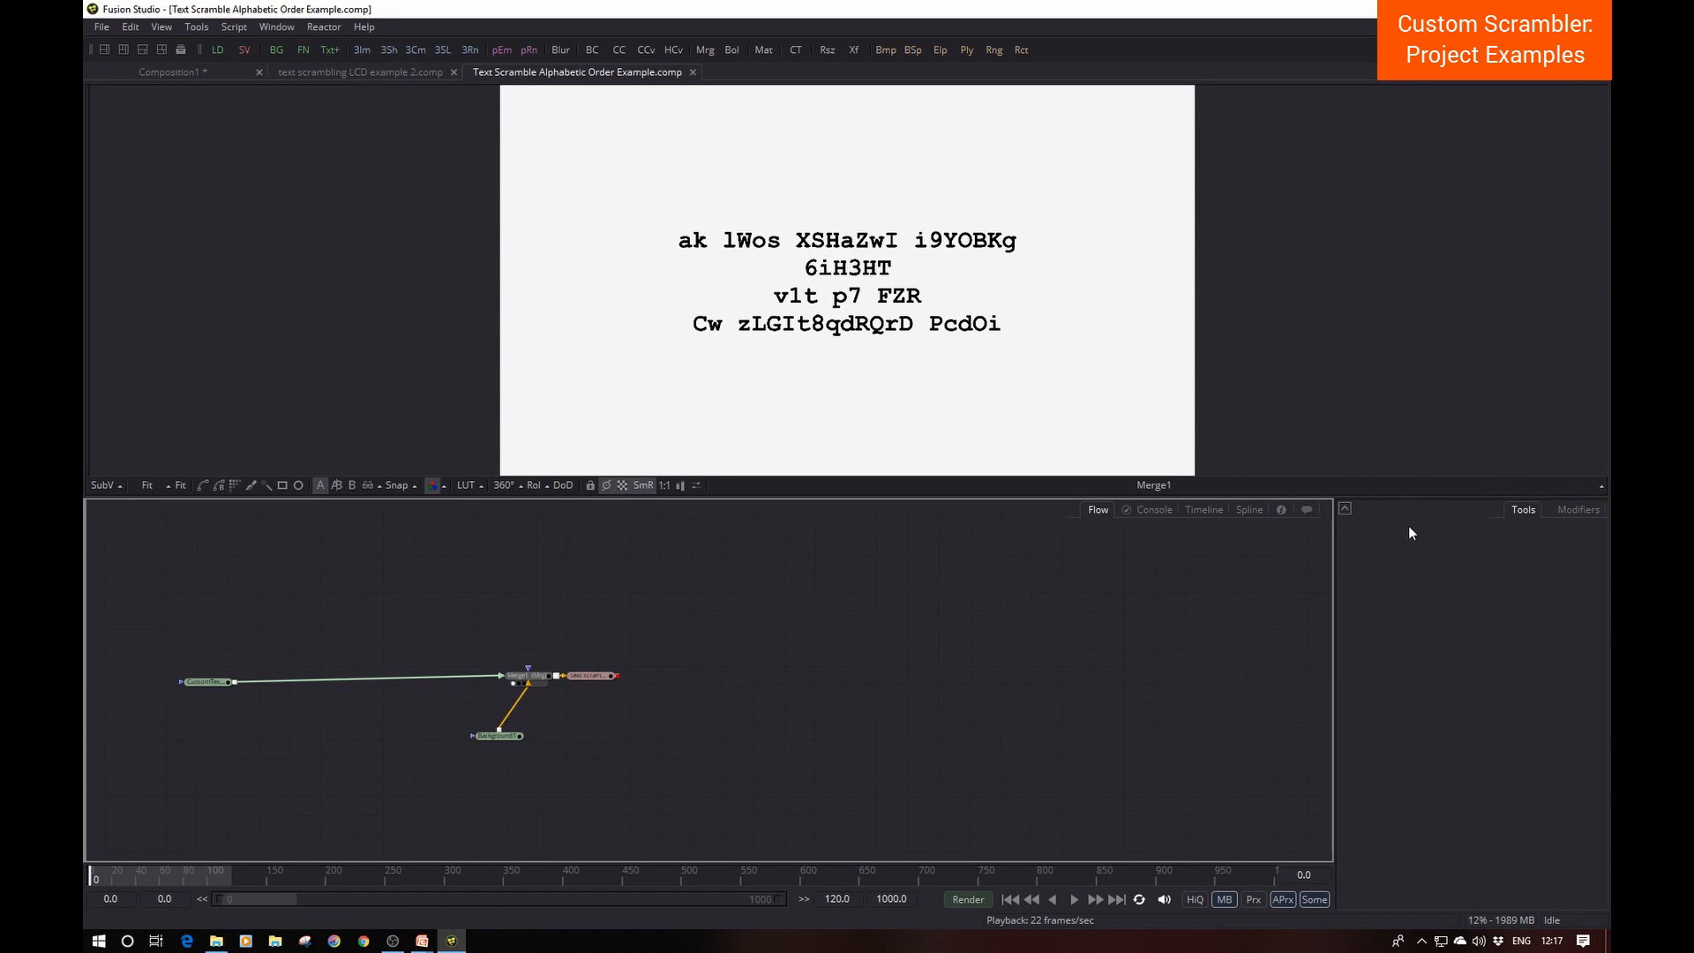
pyautogui.click(219, 682)
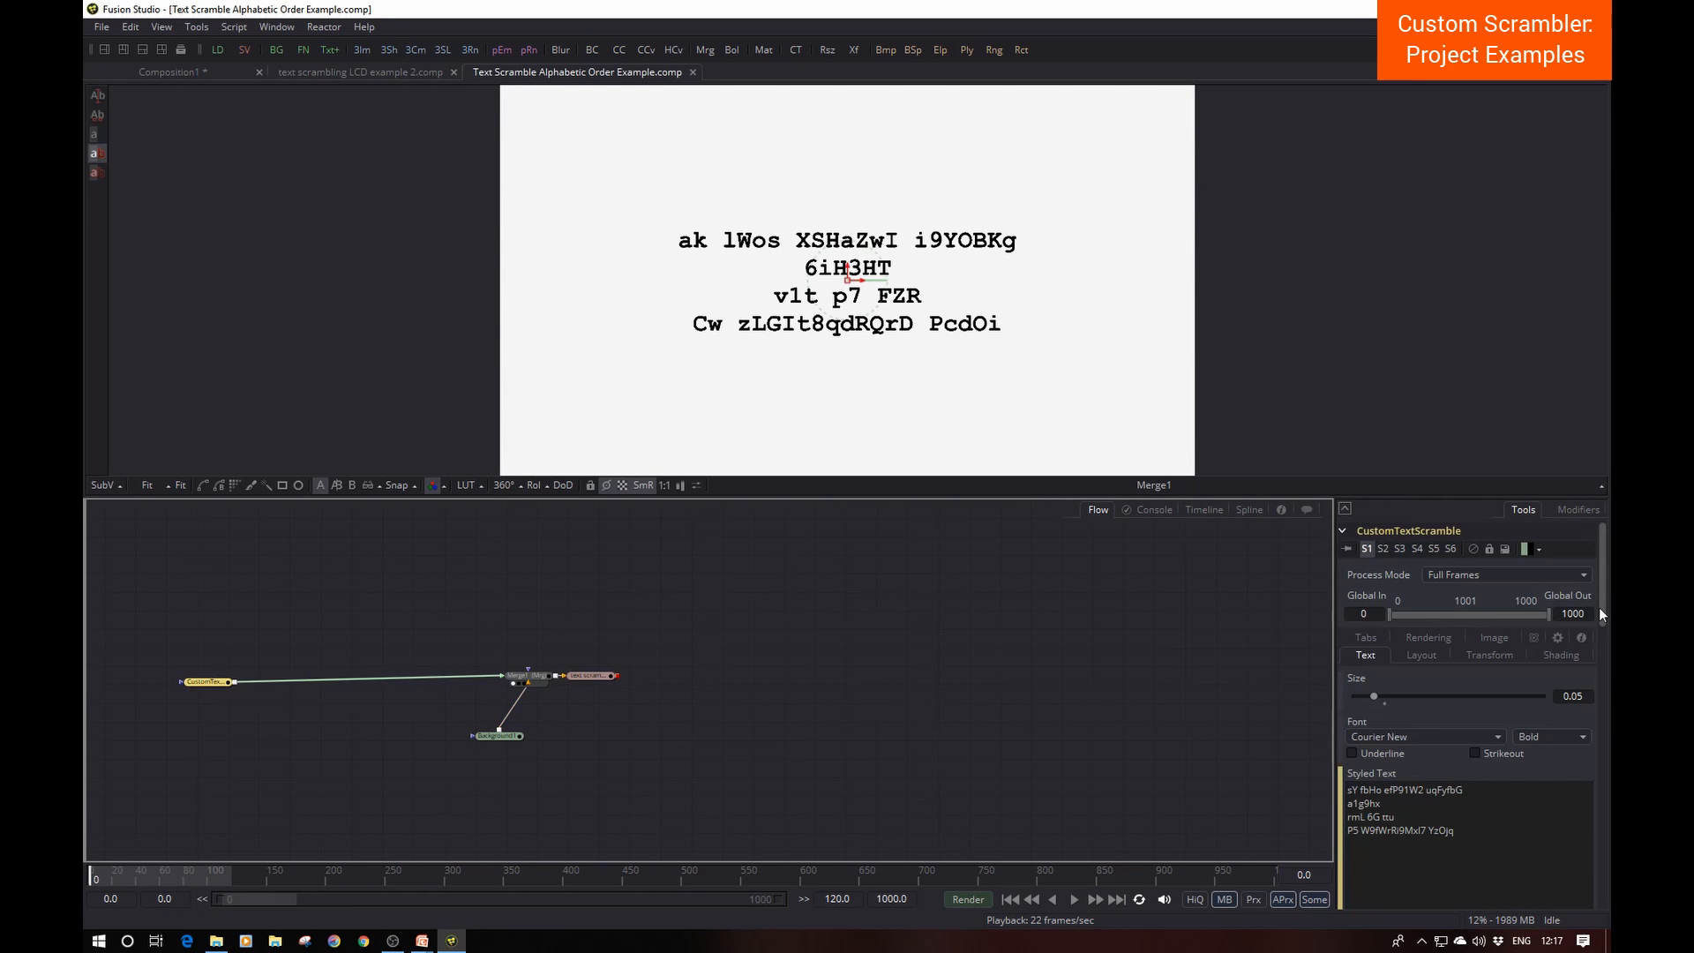
pyautogui.moveTo(1602, 602); pyautogui.dragTo(1601, 752)
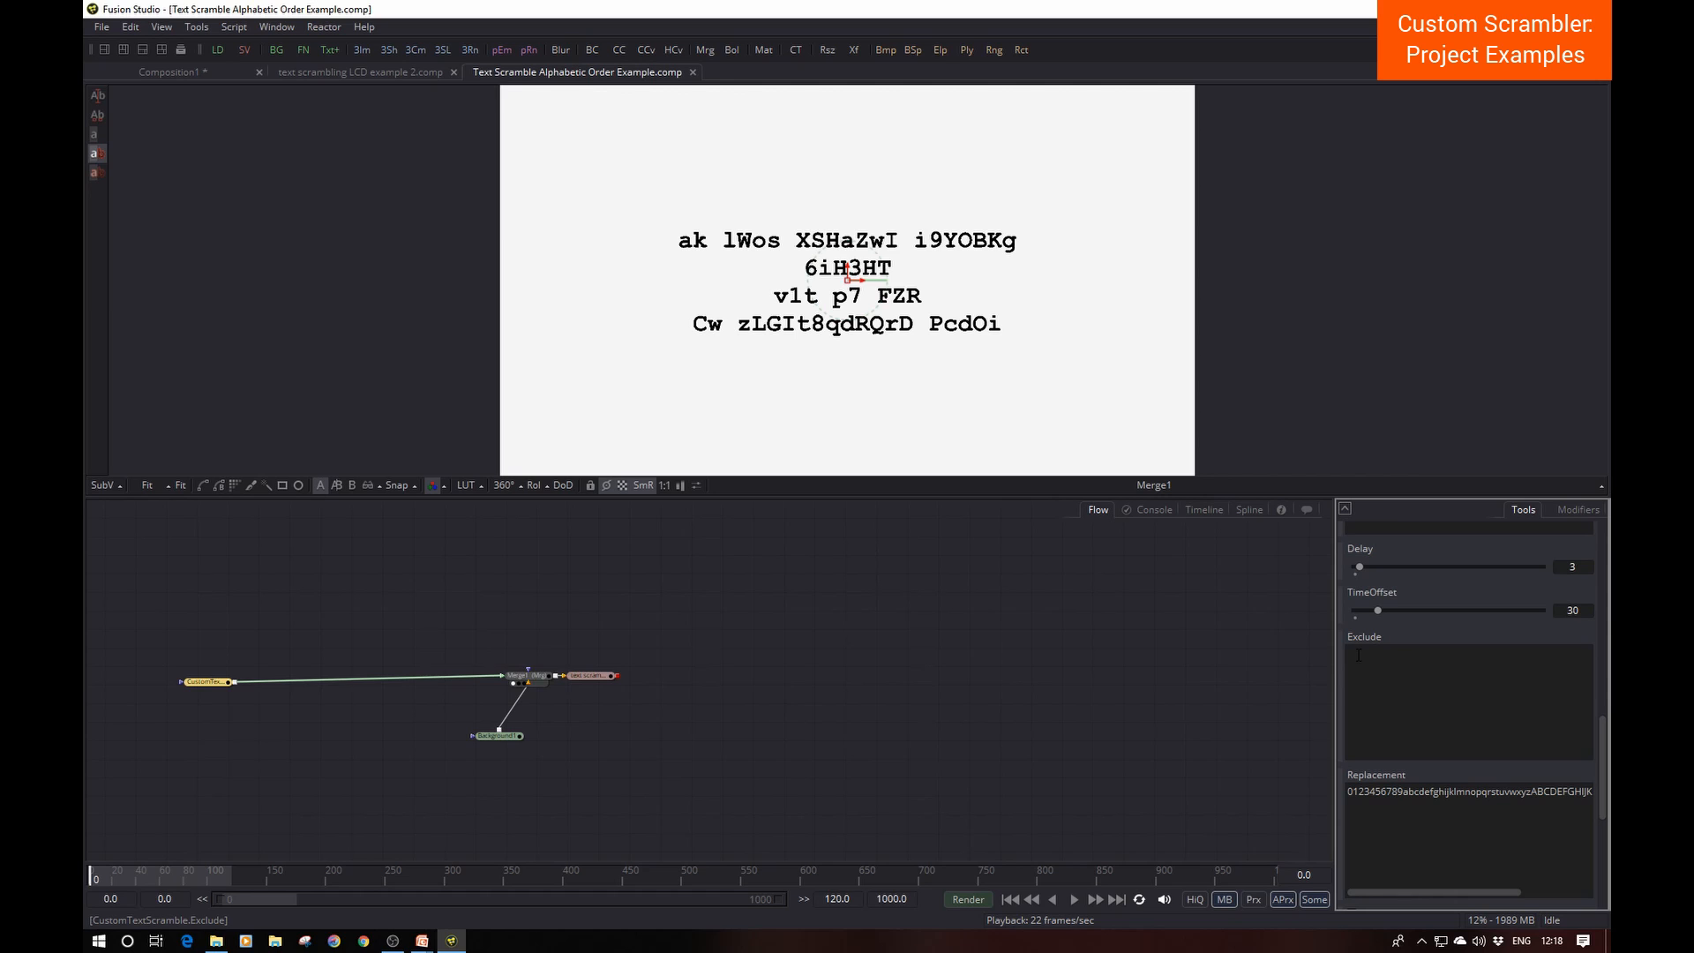
pyautogui.moveTo(1600, 755); pyautogui.dragTo(1601, 775)
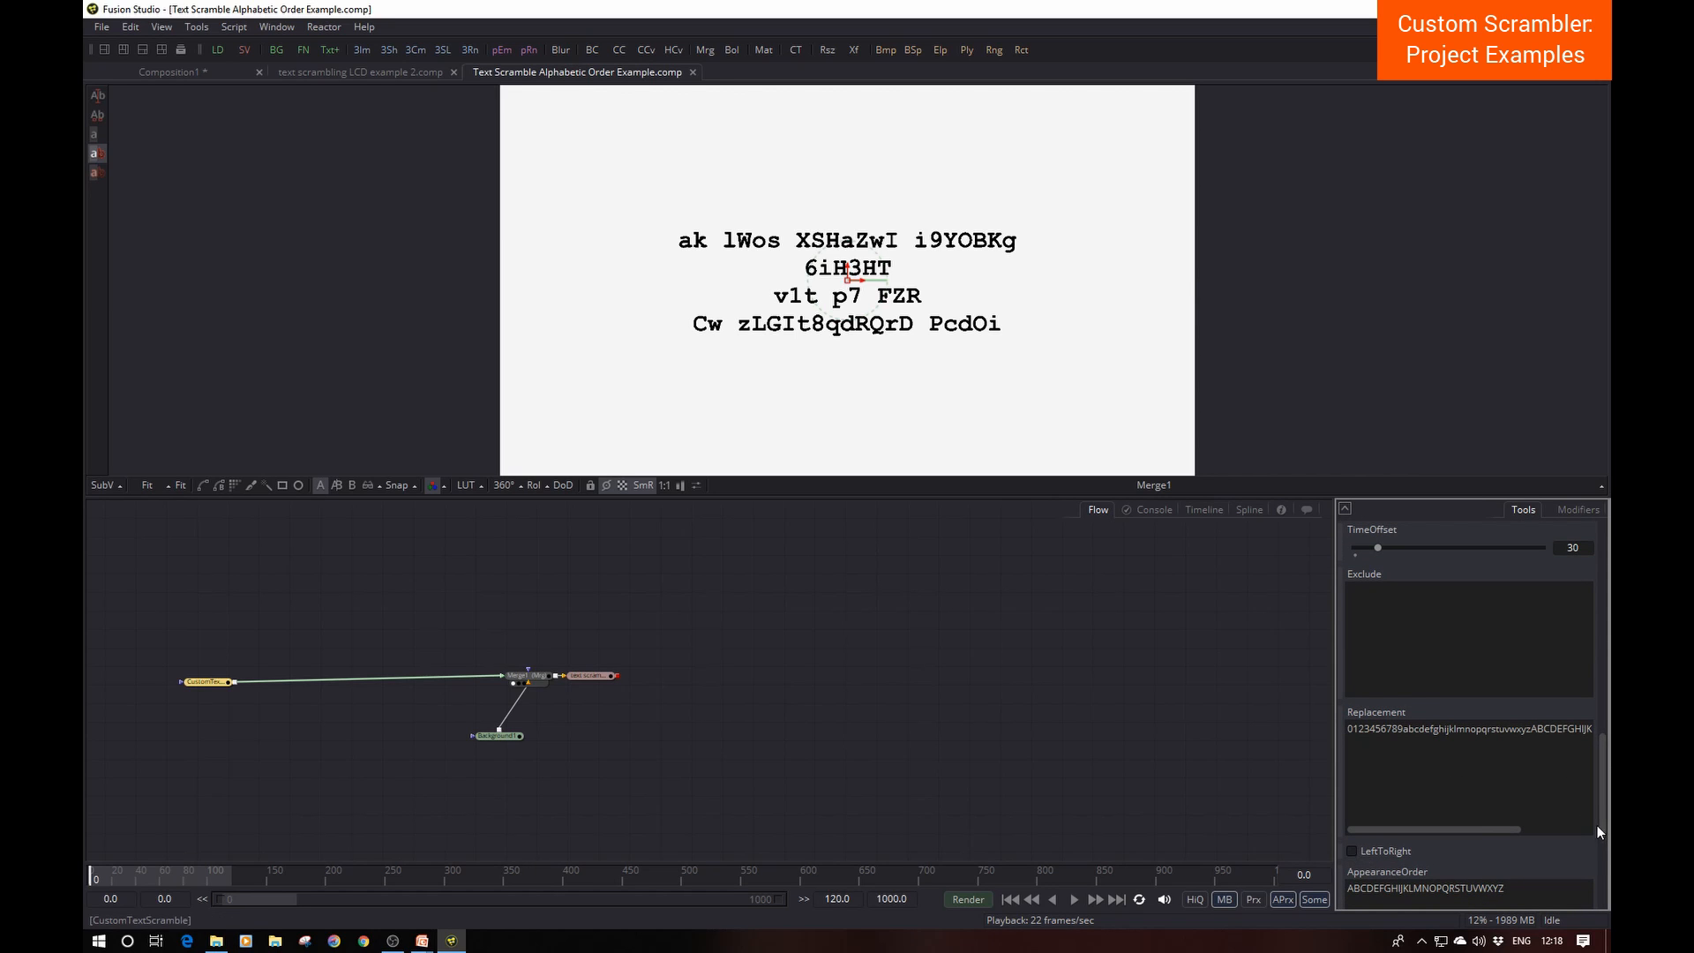
pyautogui.moveTo(1603, 808); pyautogui.dragTo(1604, 832)
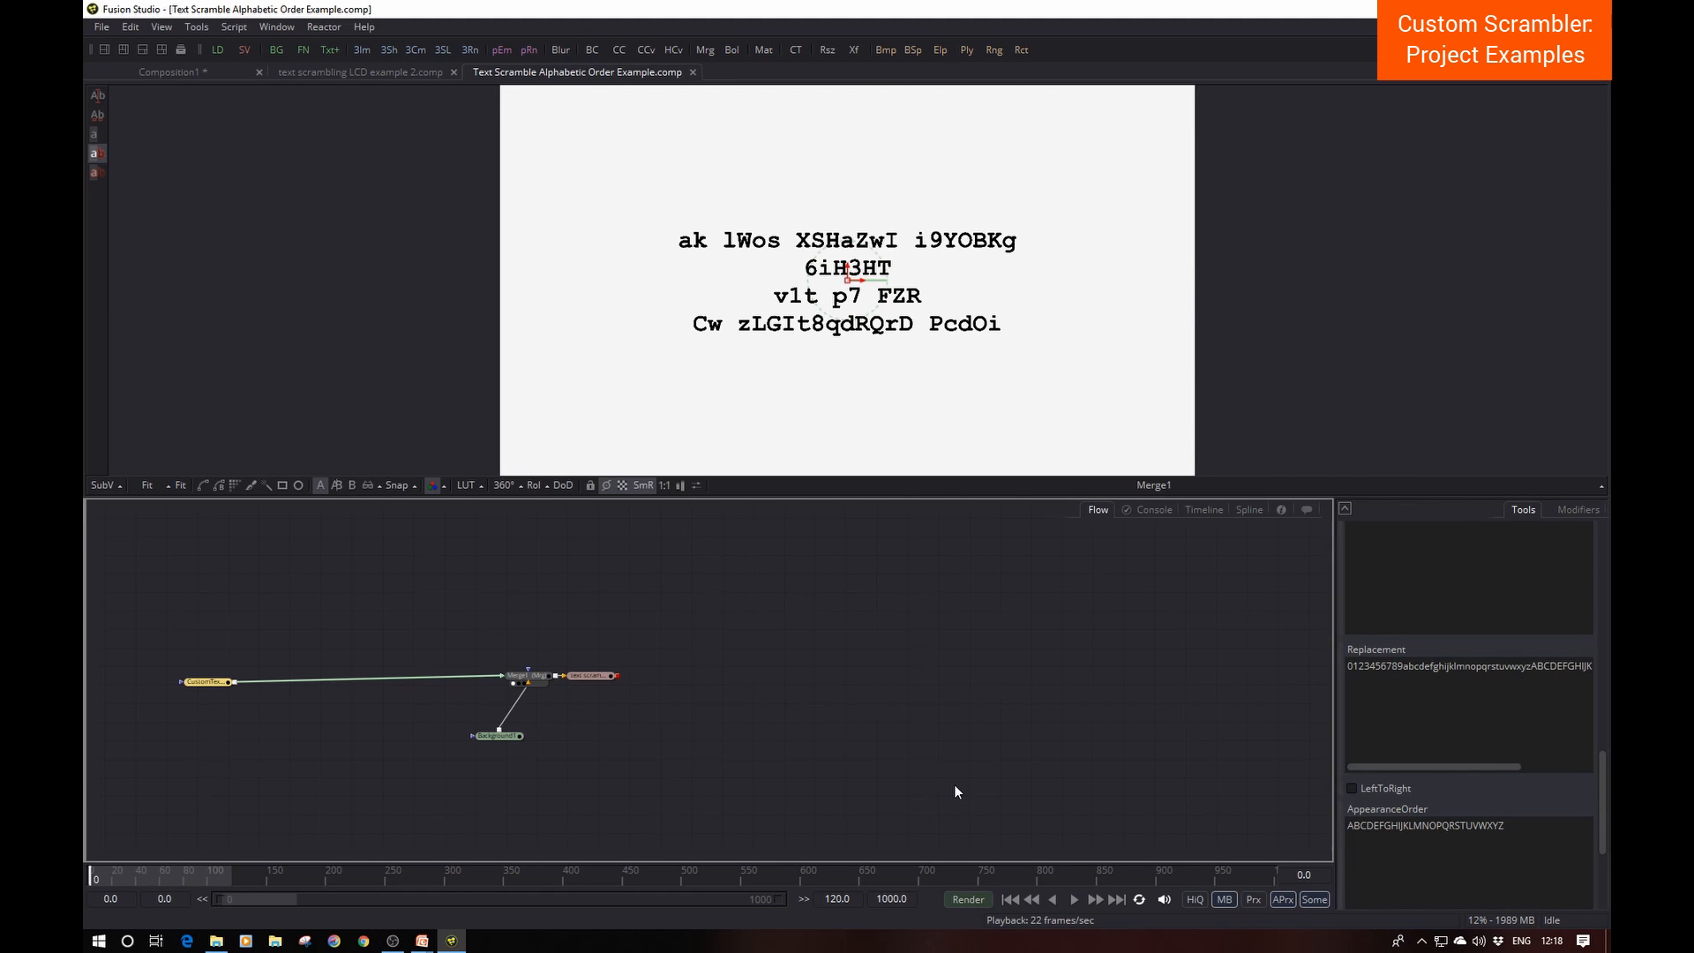
# Step: Open the recent composition text scramble old monitor example.comp and show LensDistort1 in the second viewer, enlarged to 81%
pyautogui.click(101, 27)
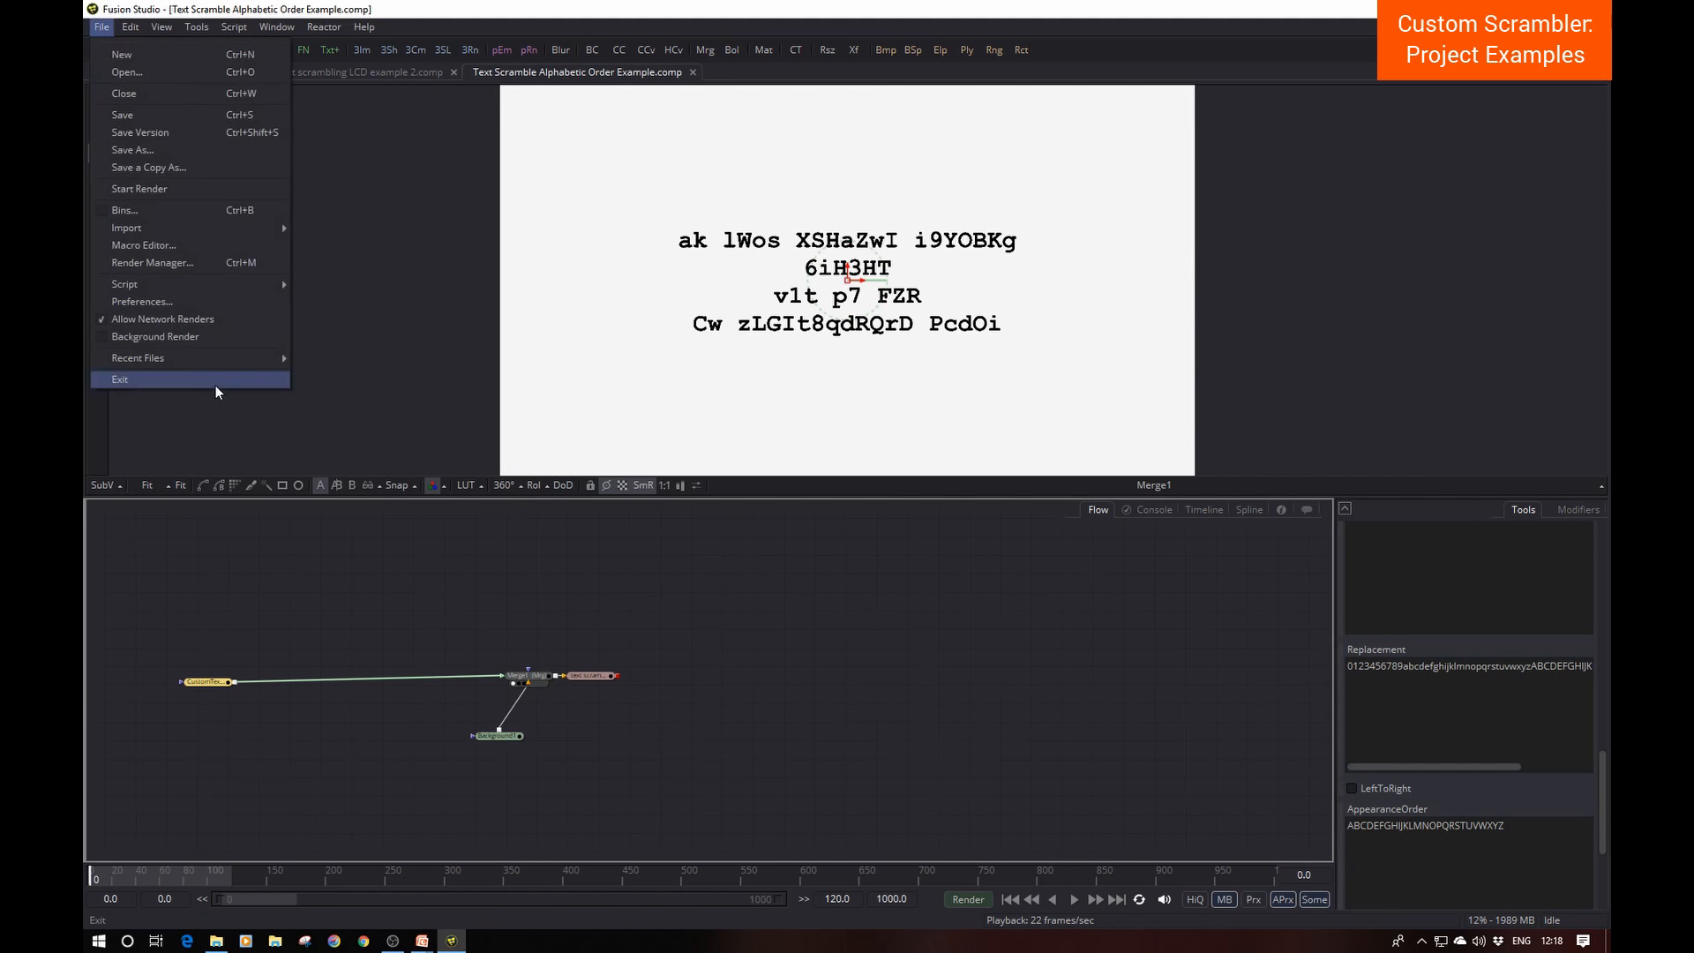
pyautogui.moveTo(256, 358)
pyautogui.click(561, 519)
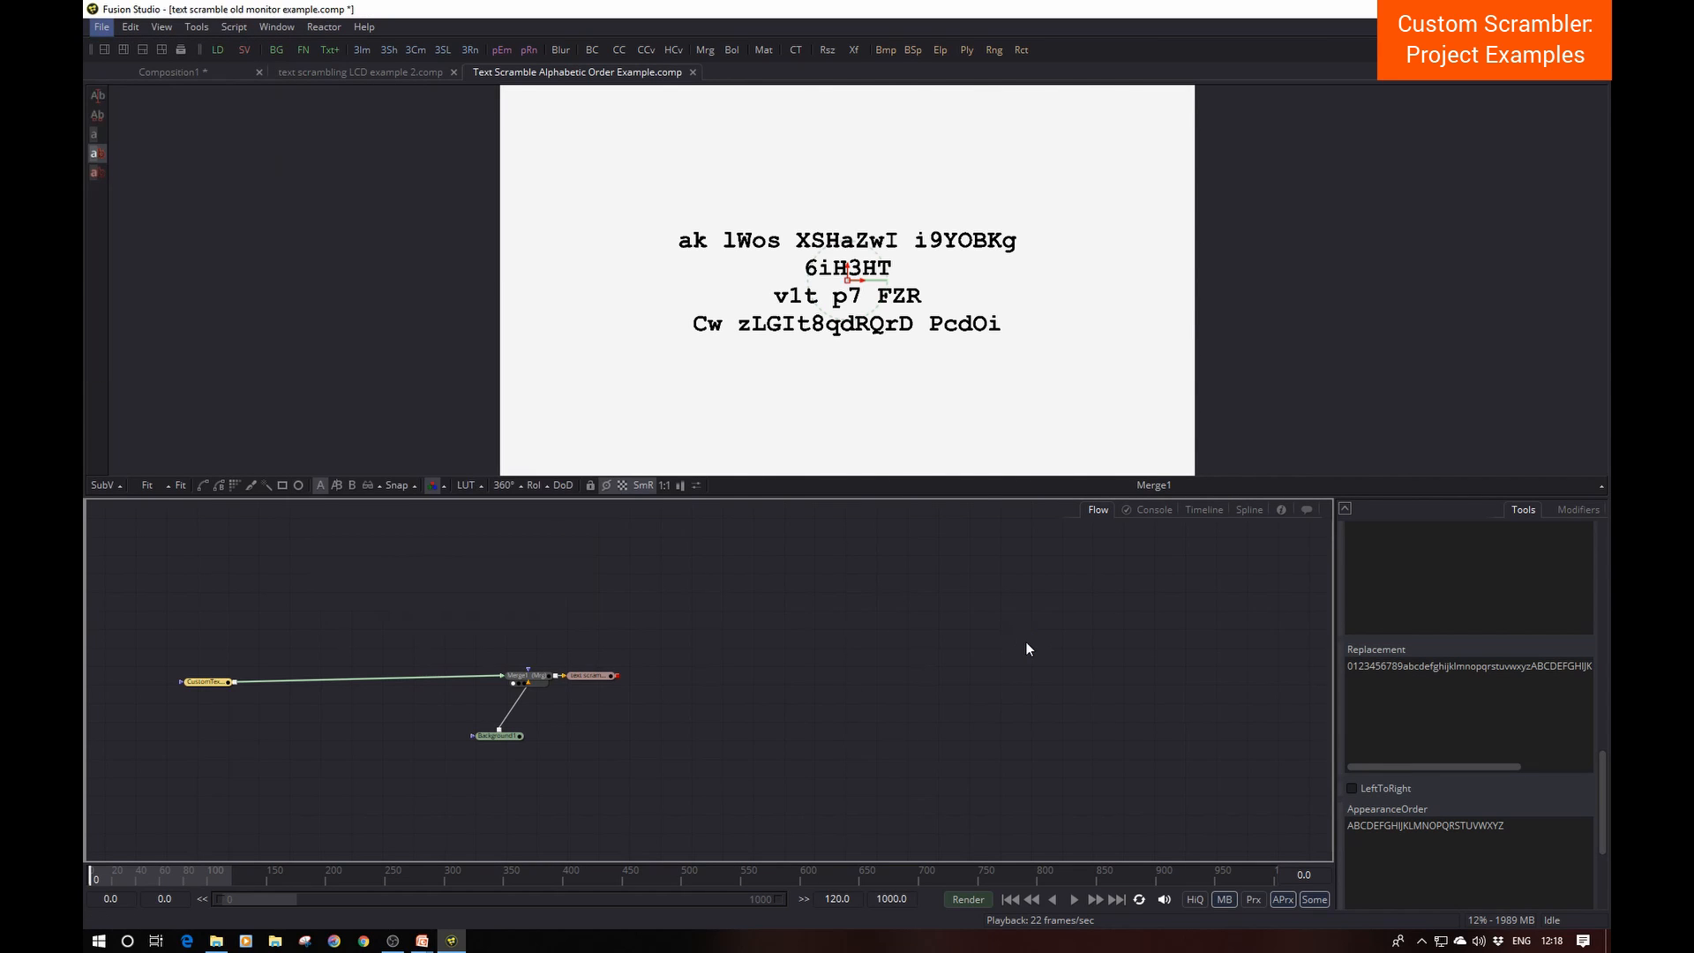
pyautogui.moveTo(1003, 637); pyautogui.dragTo(1125, 663)
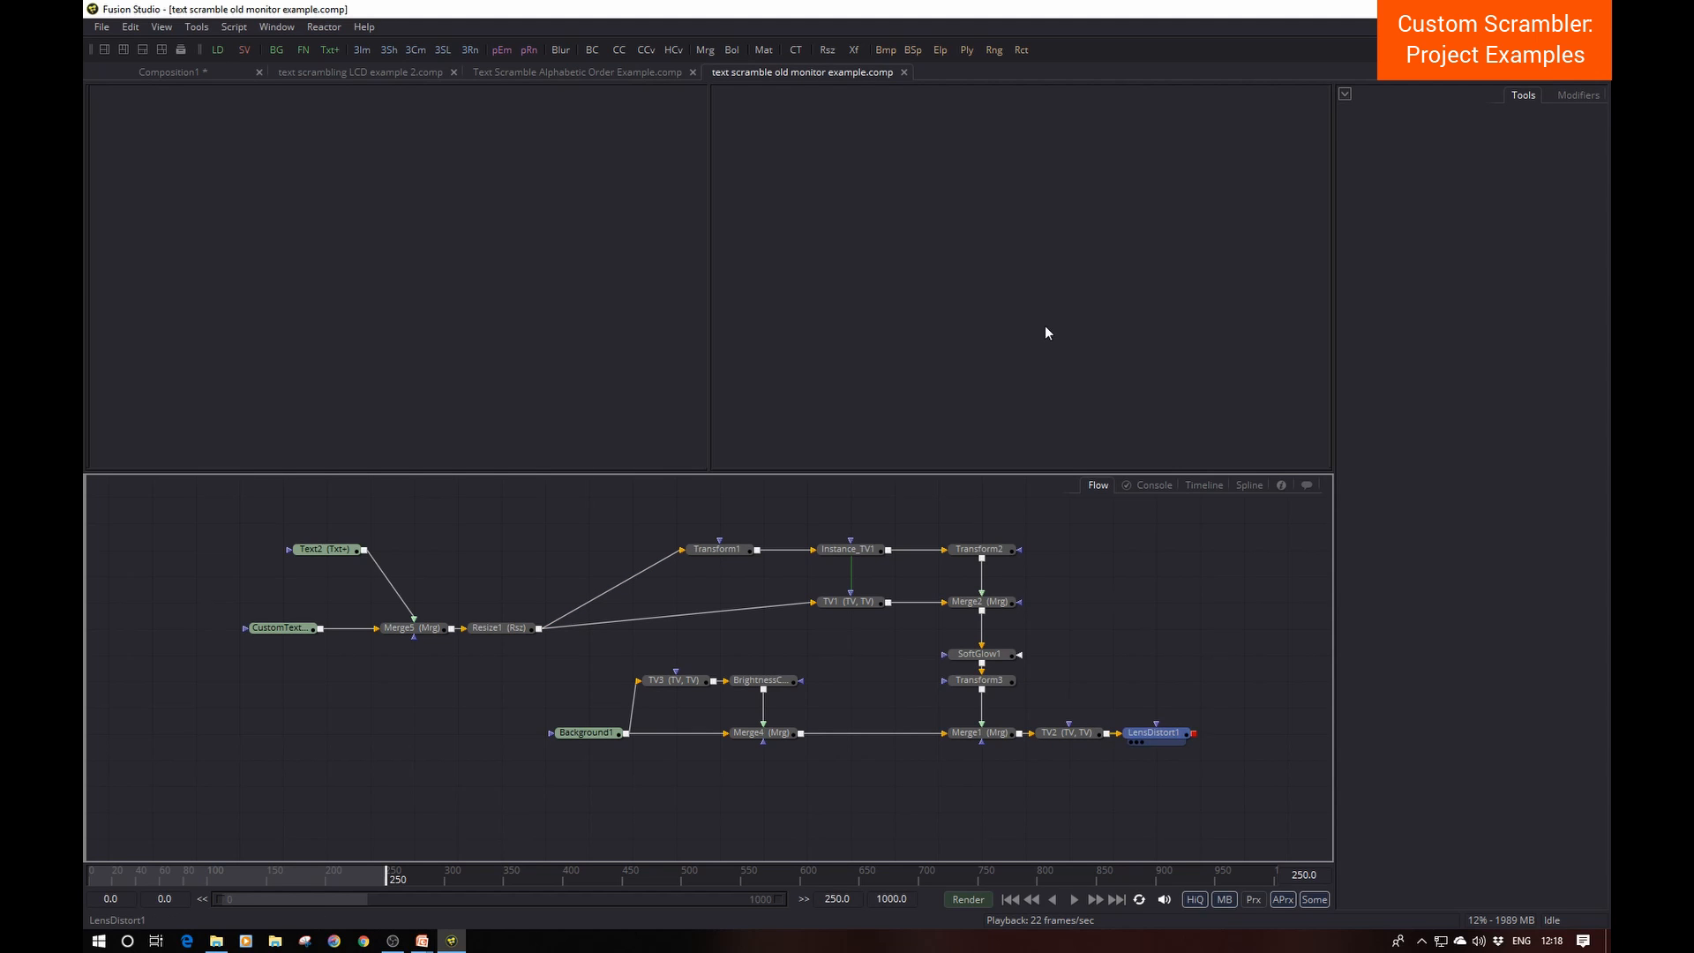
pyautogui.press('2')
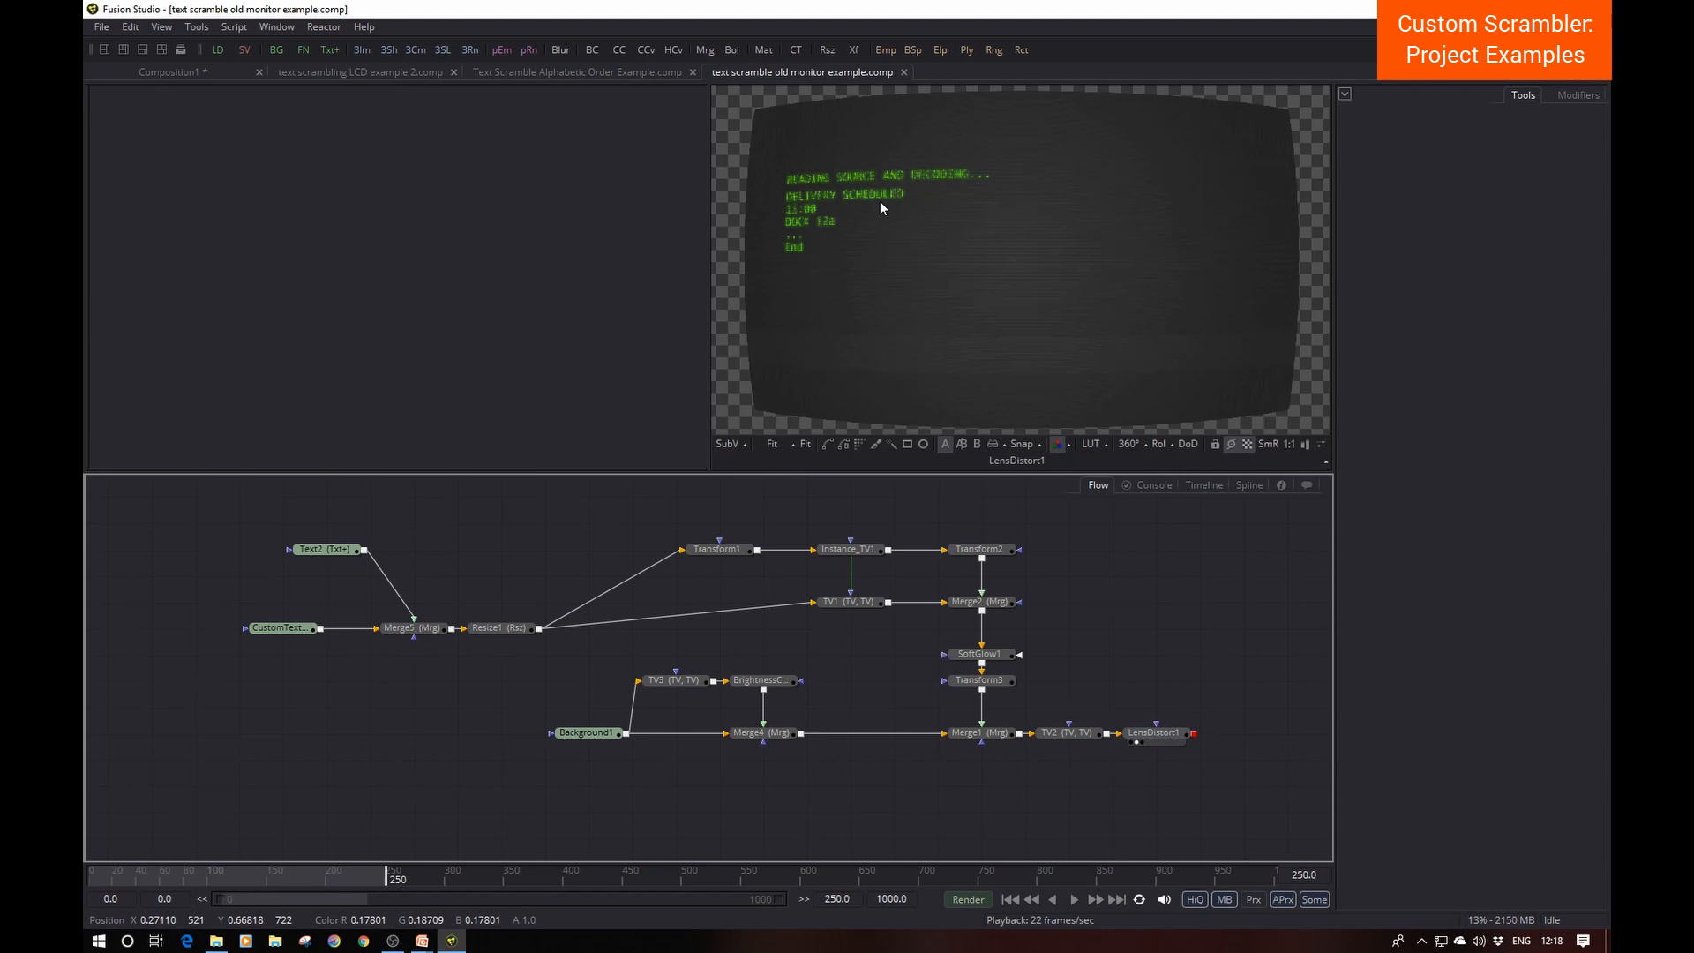
pyautogui.scroll(3, 881, 202)
pyautogui.moveTo(866, 223); pyautogui.dragTo(946, 226)
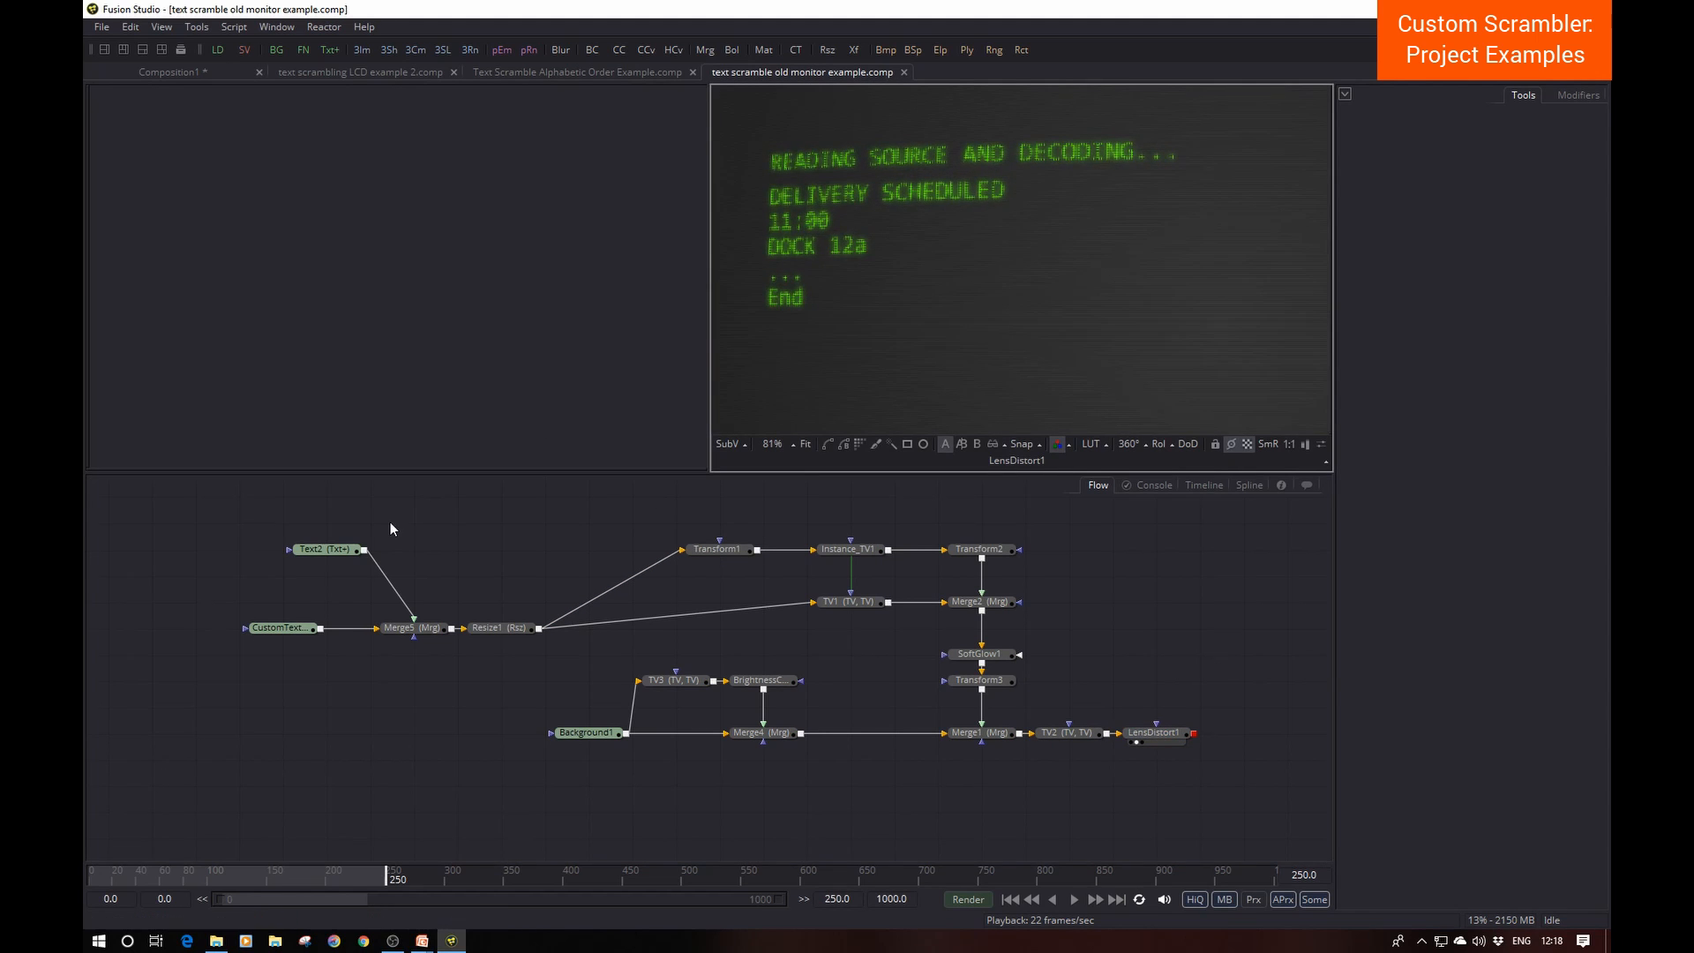
# Step: Inspect the CustomTextScramble node's settings in the old monitor example and move the Text2 node directly above Merge5
pyautogui.click(290, 626)
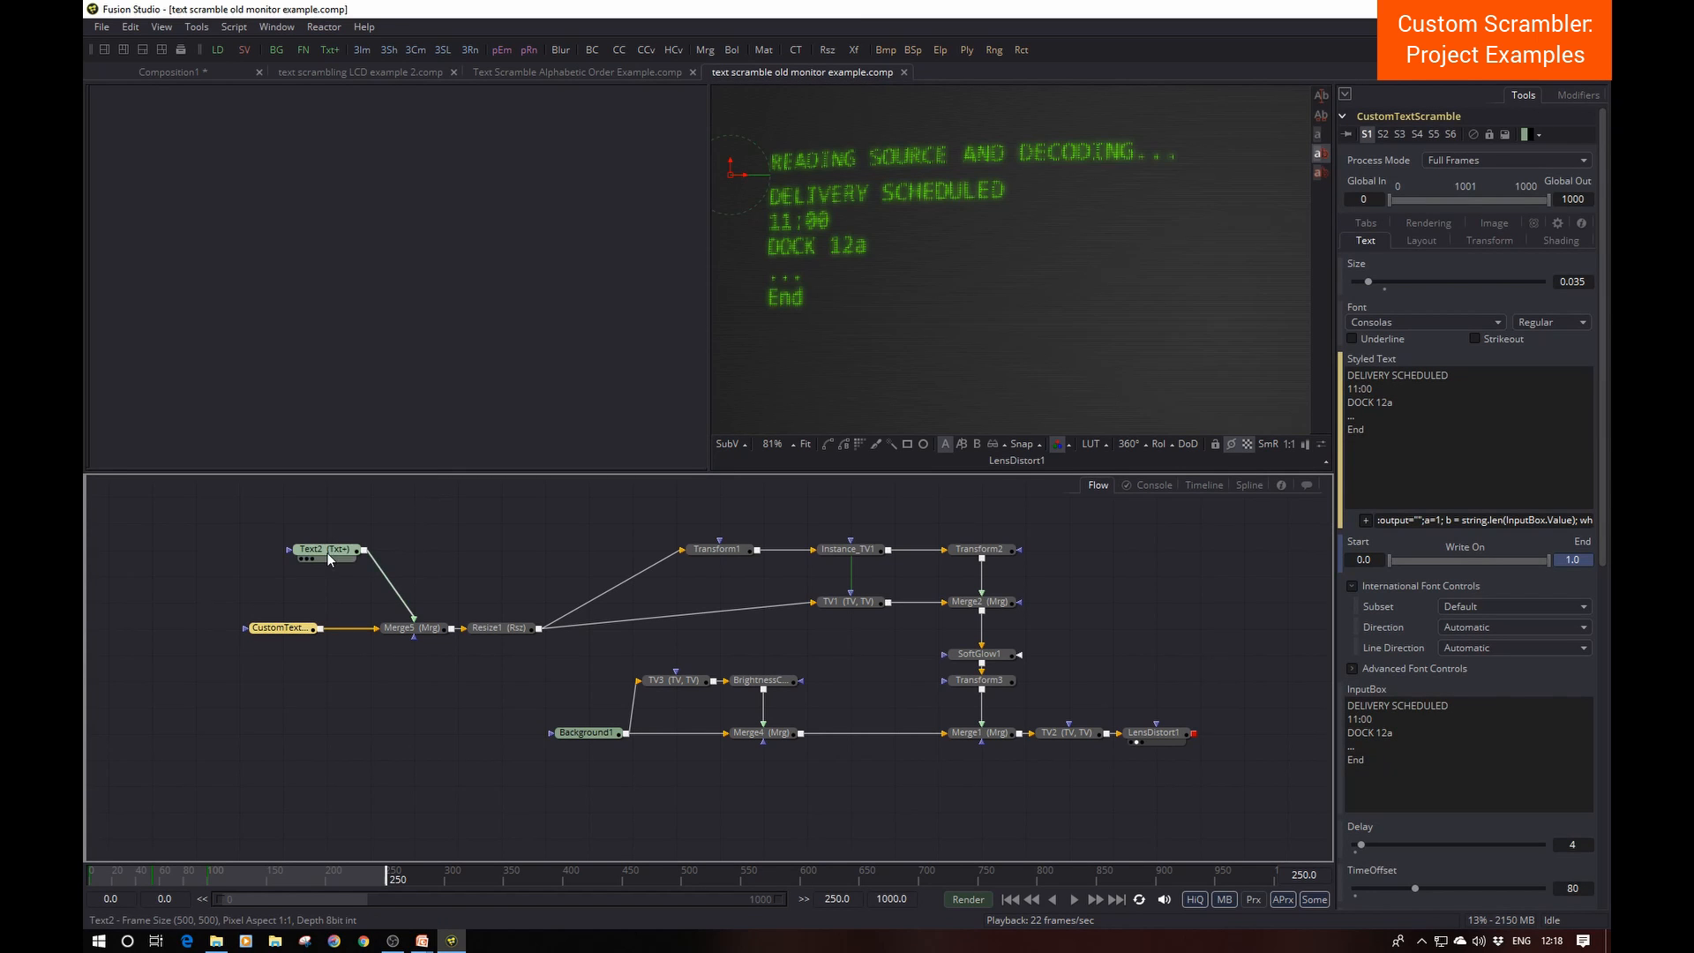
pyautogui.moveTo(326, 550); pyautogui.dragTo(415, 525)
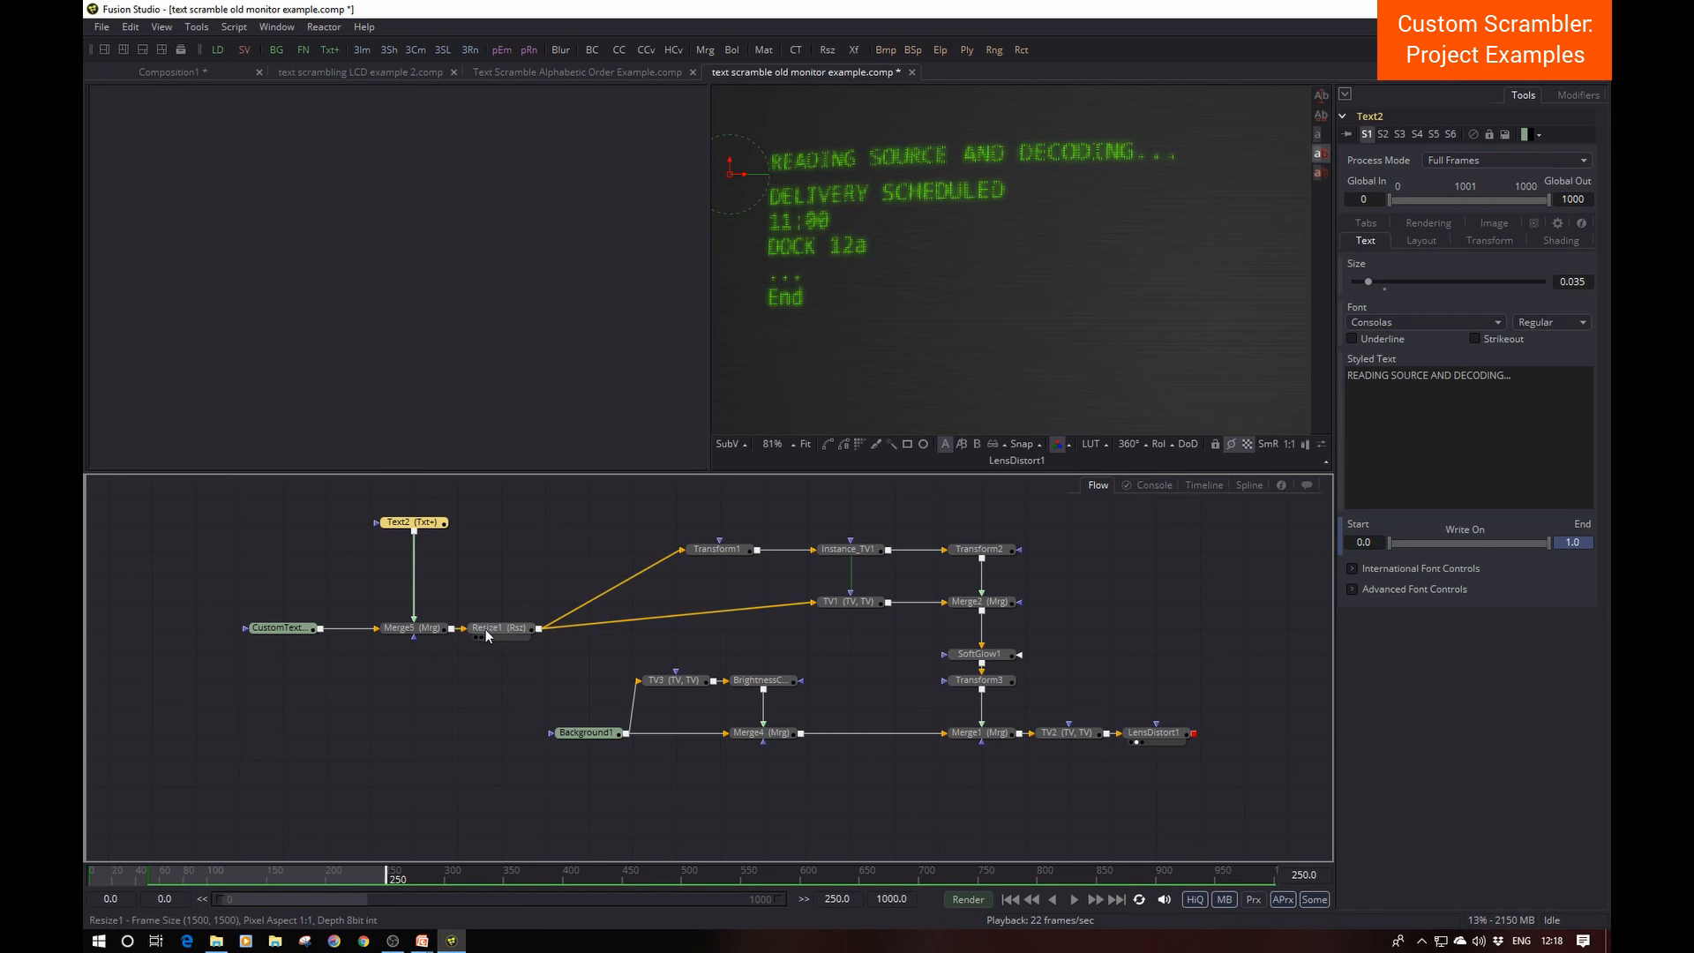
# Step: Inspect the Merge5 node's settings and the Text2 node's image width and height in the old monitor example
pyautogui.click(415, 632)
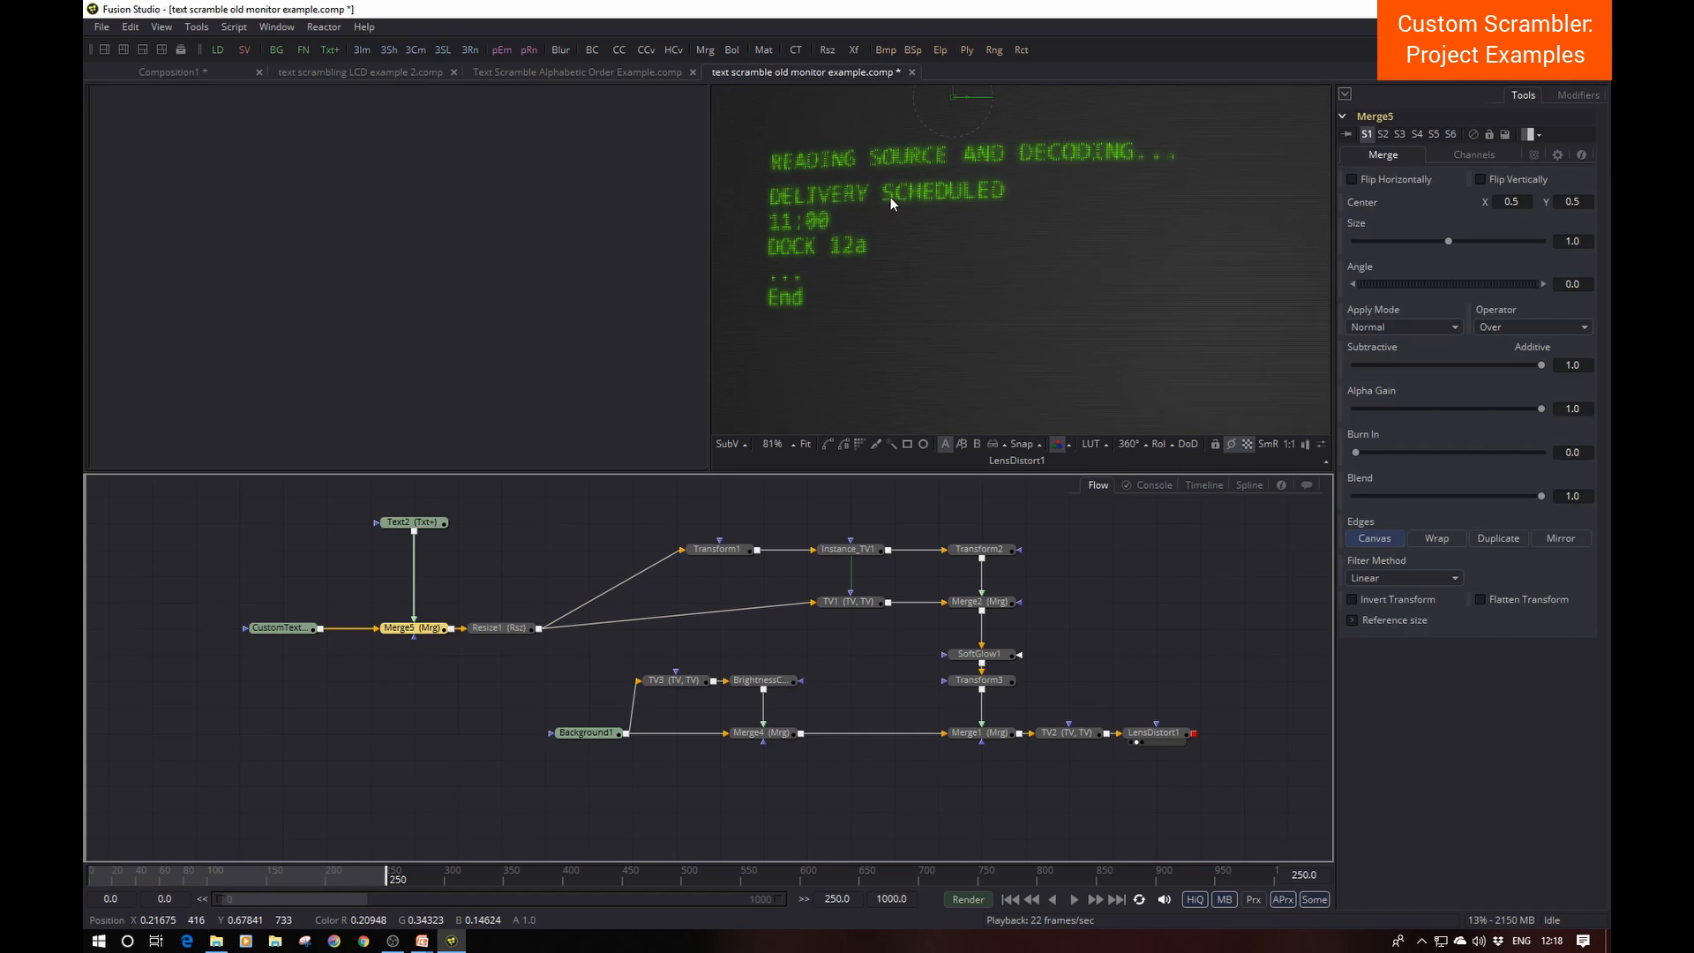
pyautogui.scroll(4, 891, 198)
pyautogui.scroll(-4, 973, 270)
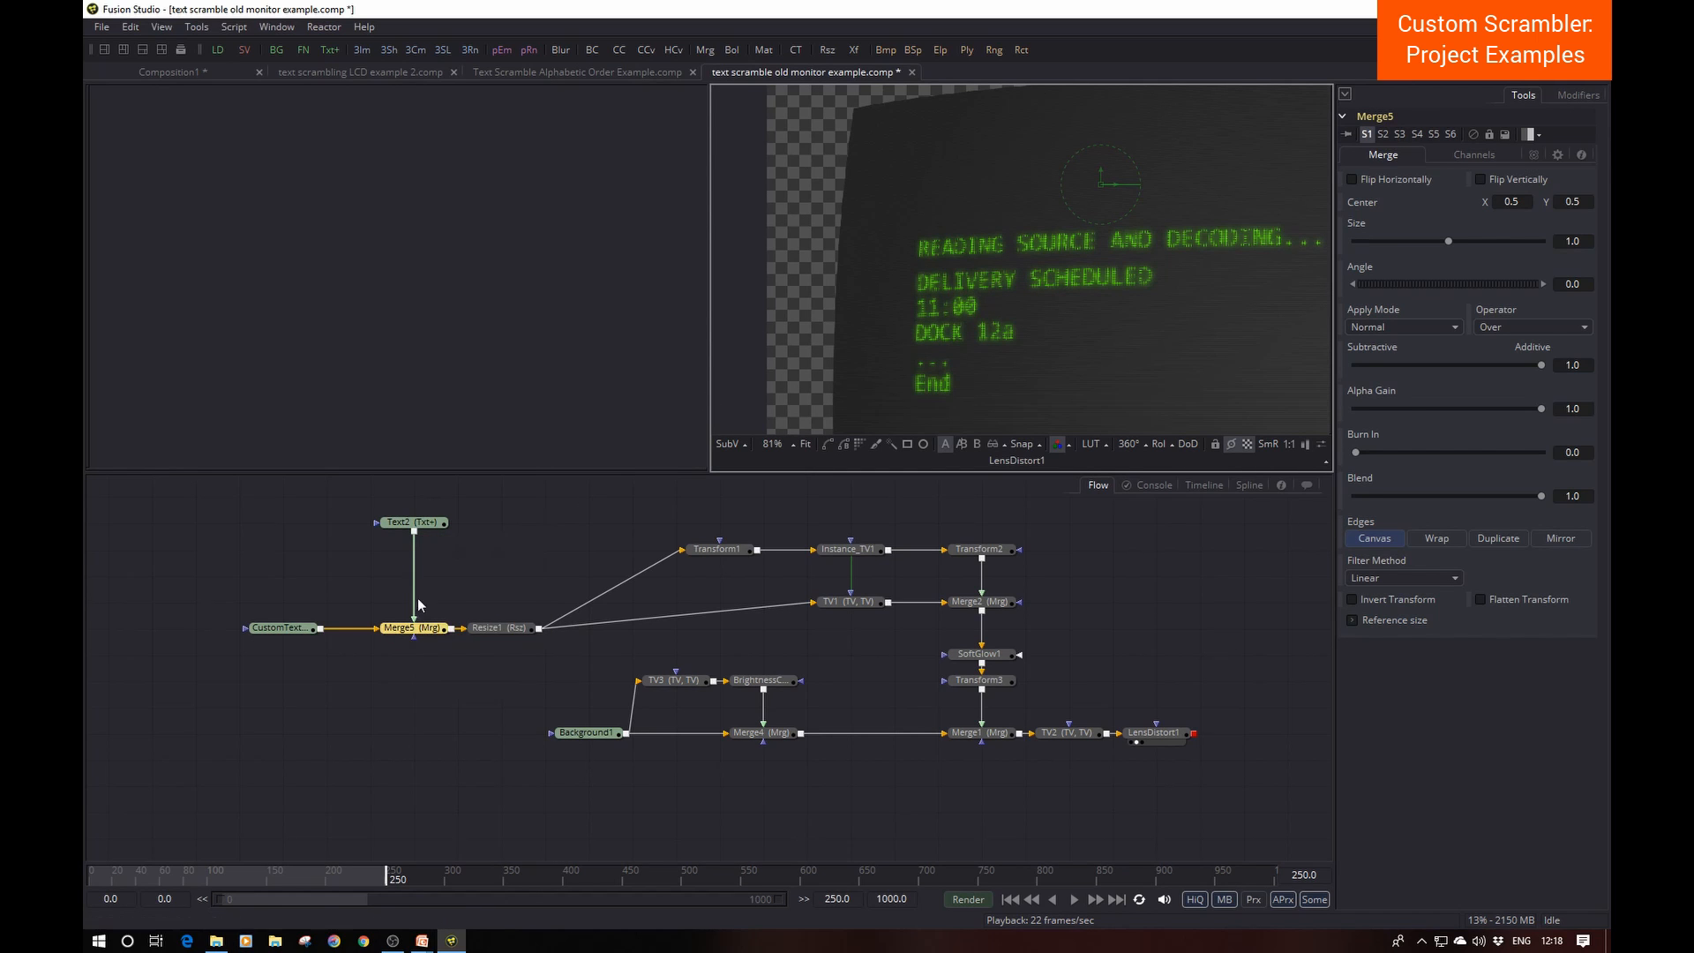
pyautogui.click(412, 524)
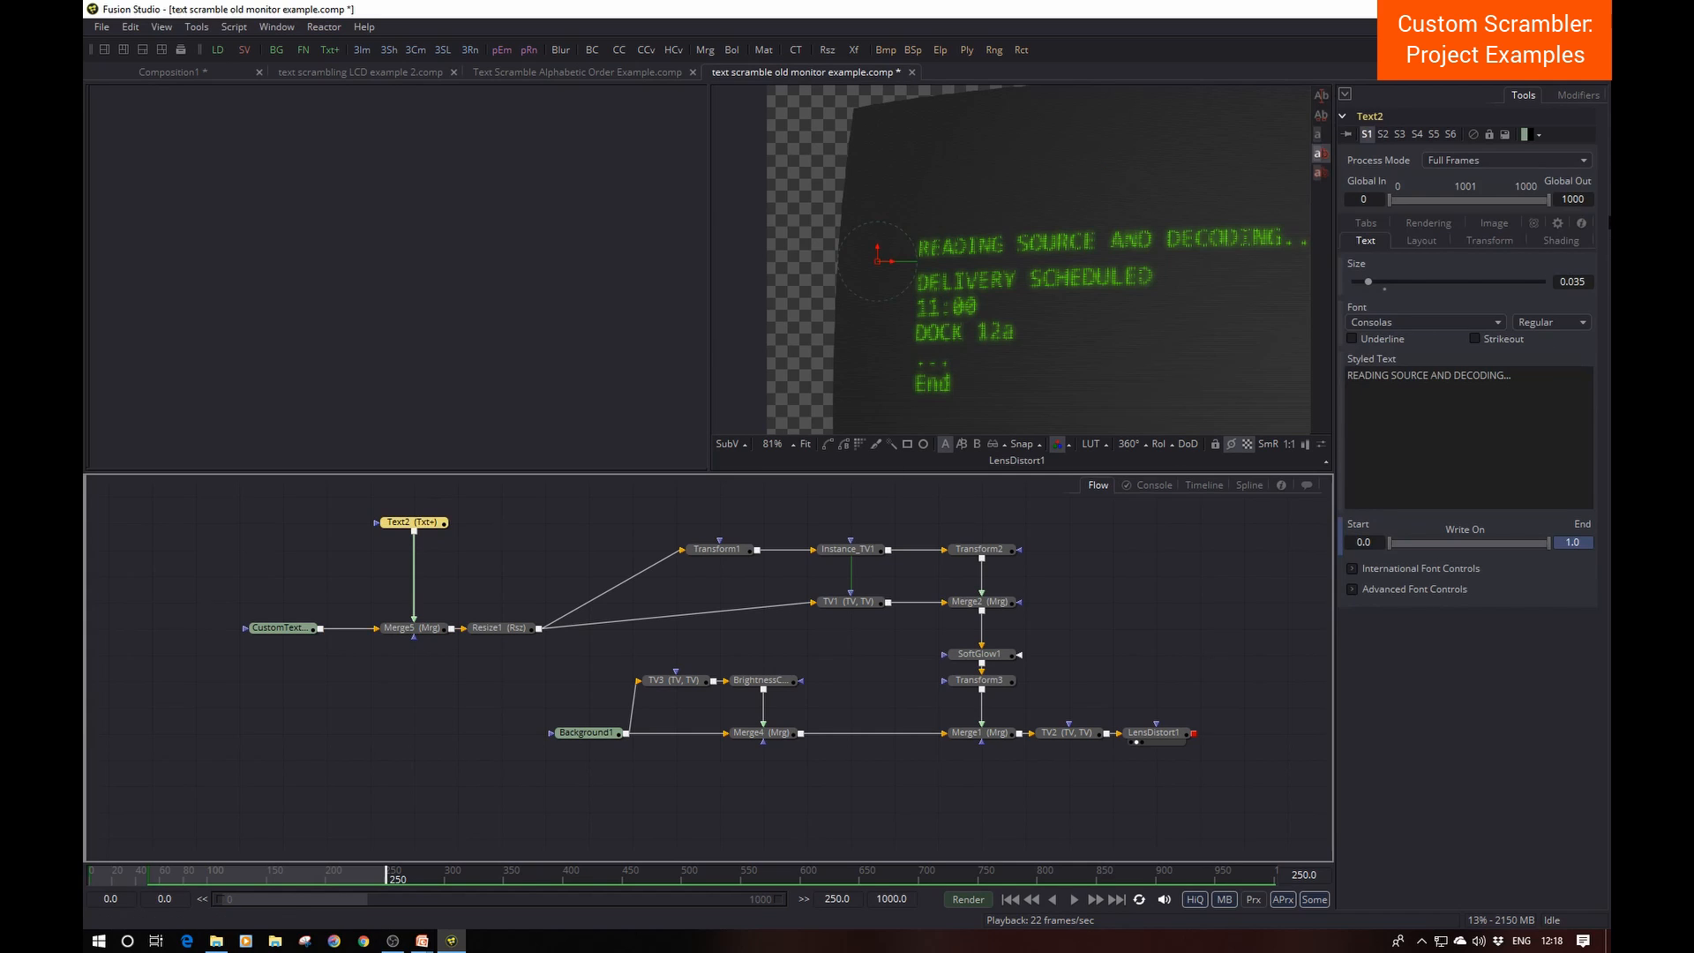
pyautogui.click(1501, 224)
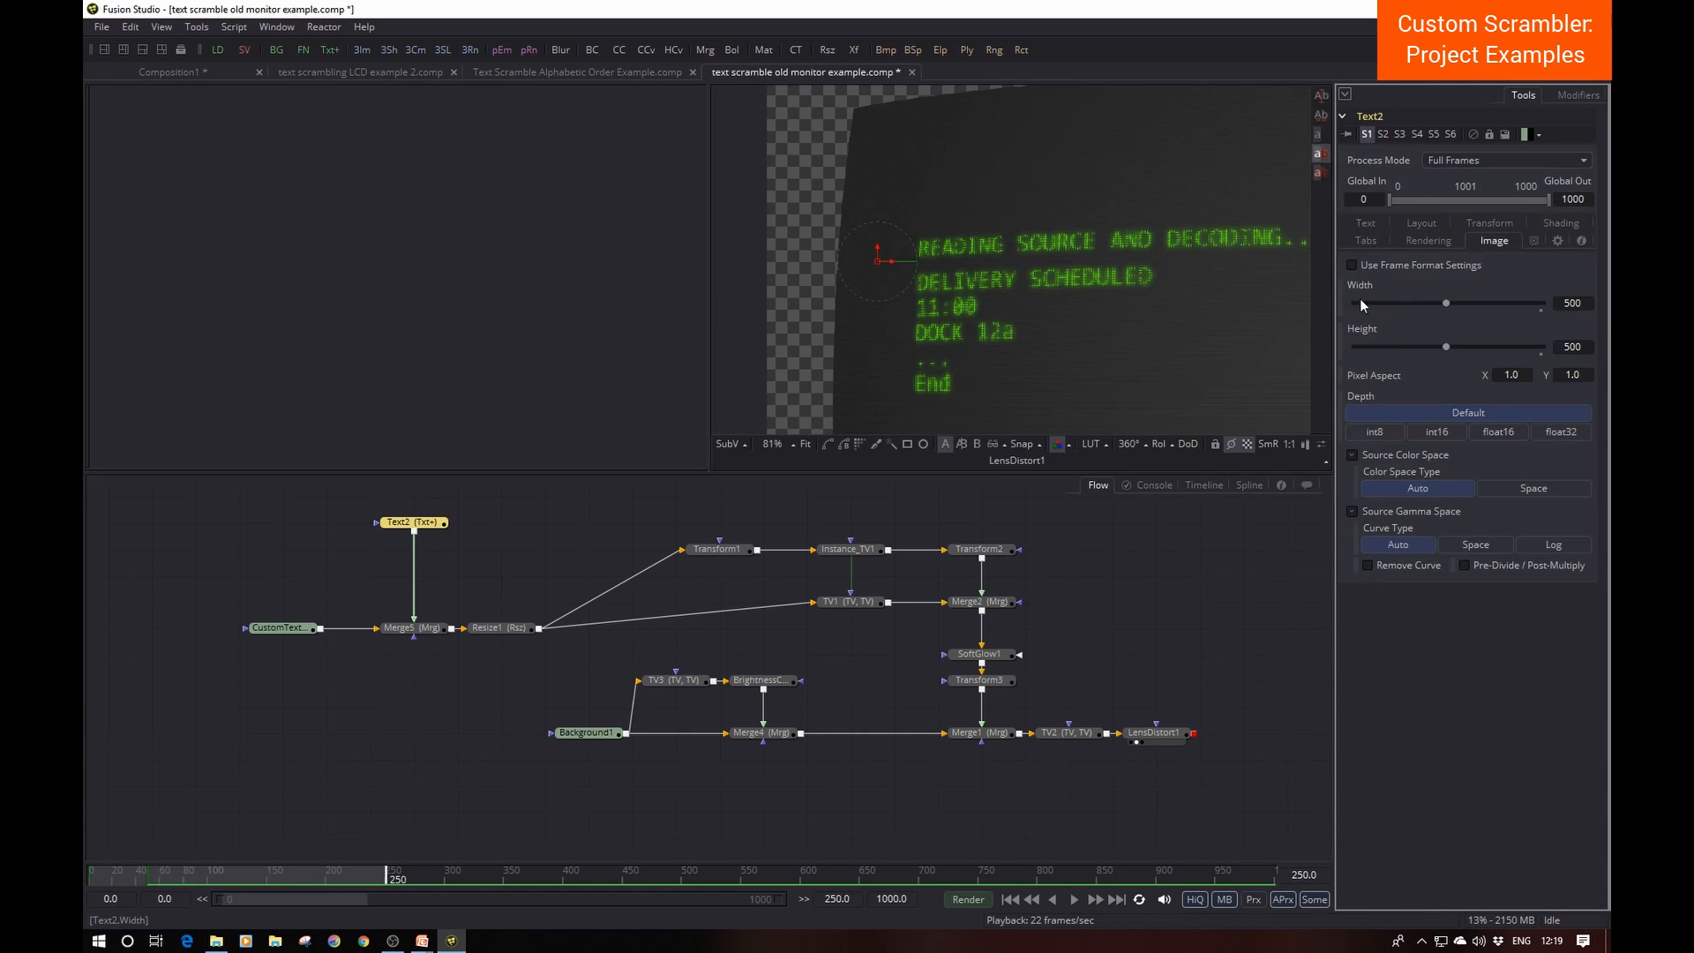
# Step: Inspect the Resize1 node's size and filter settings and view its output enlarged in the first viewer
pyautogui.click(499, 629)
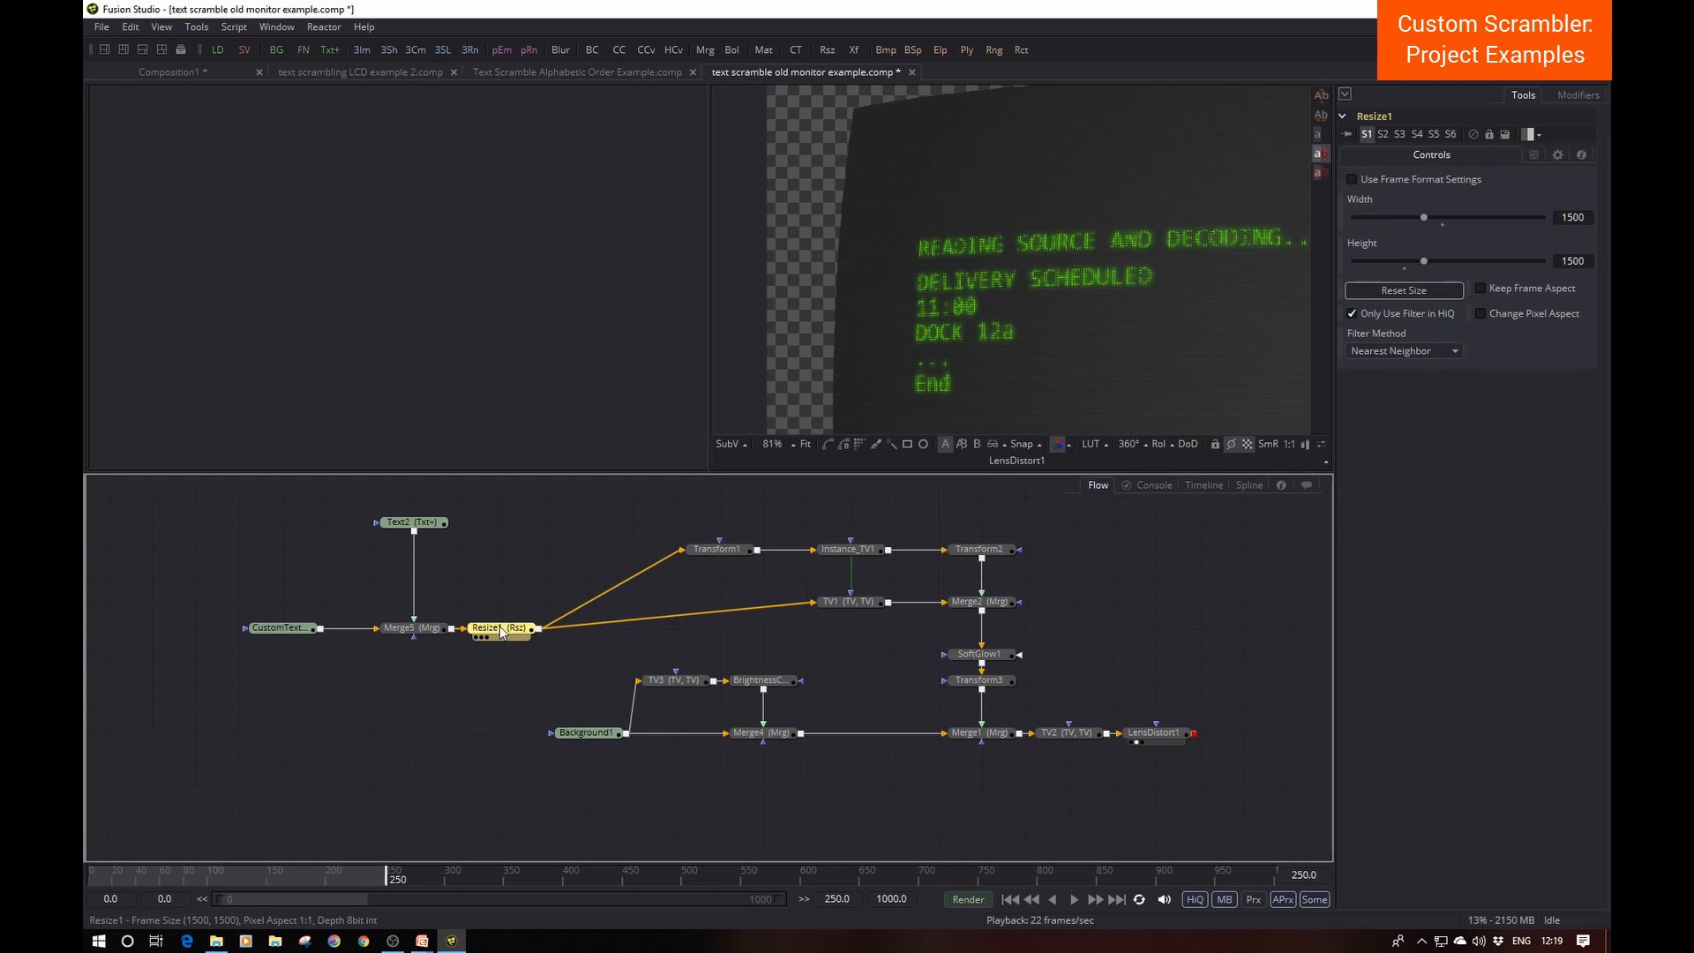
pyautogui.press('1')
pyautogui.scroll(2, 395, 294)
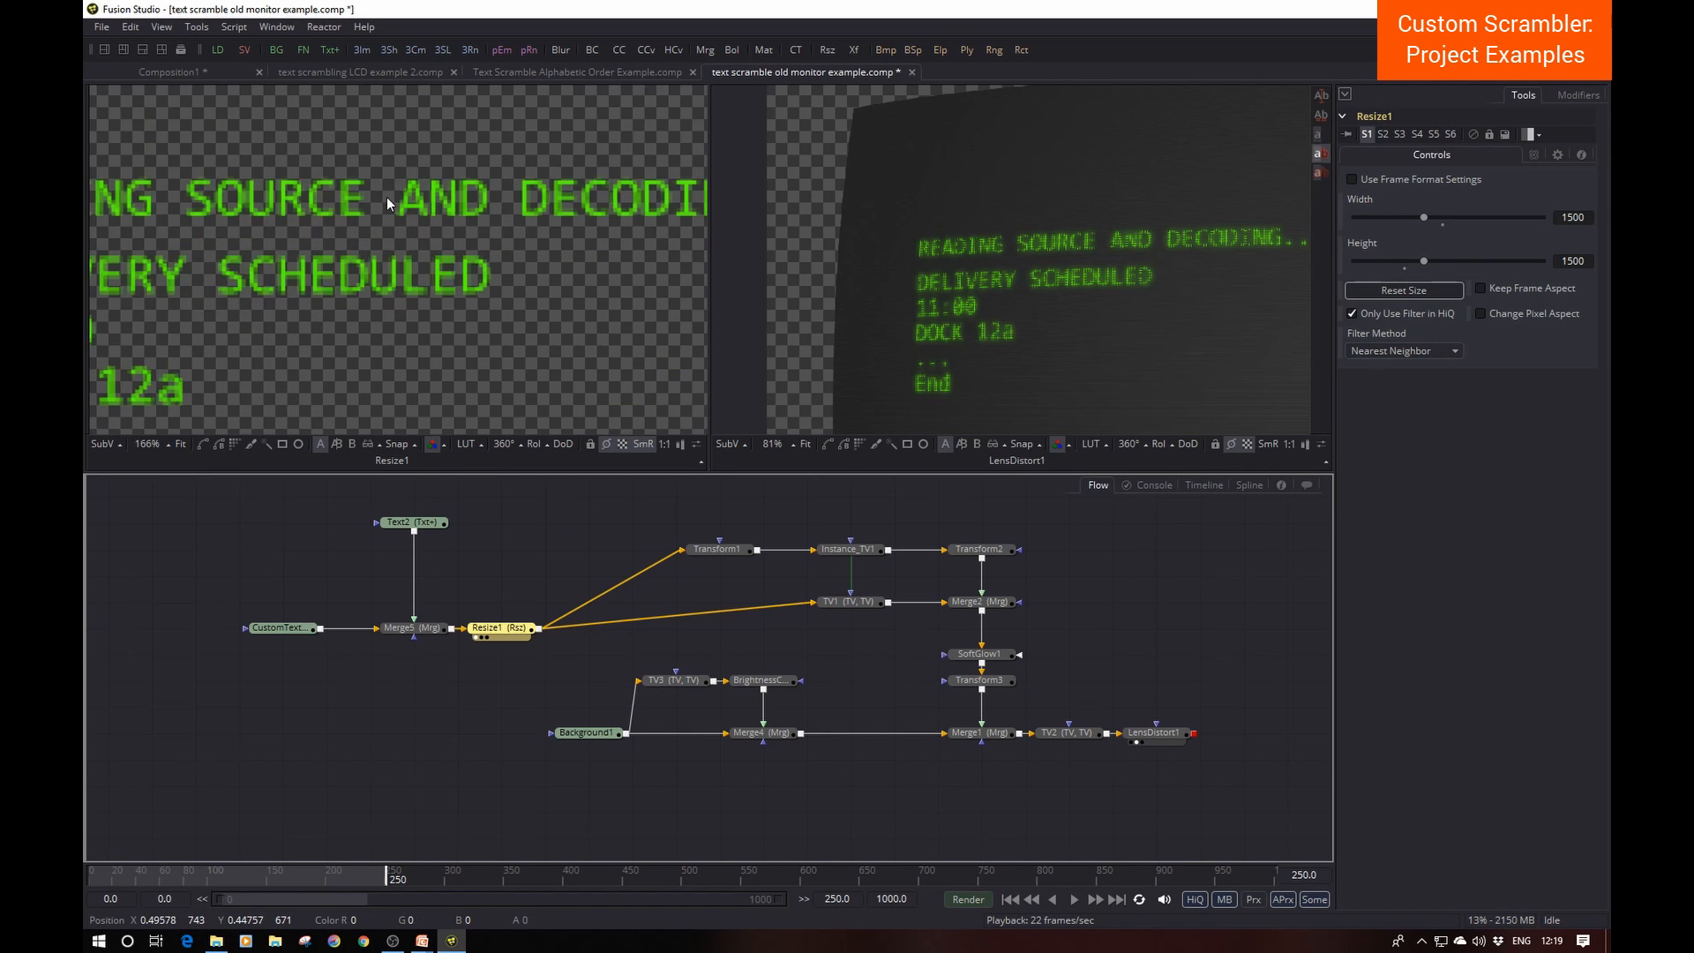
pyautogui.scroll(-2, 427, 268)
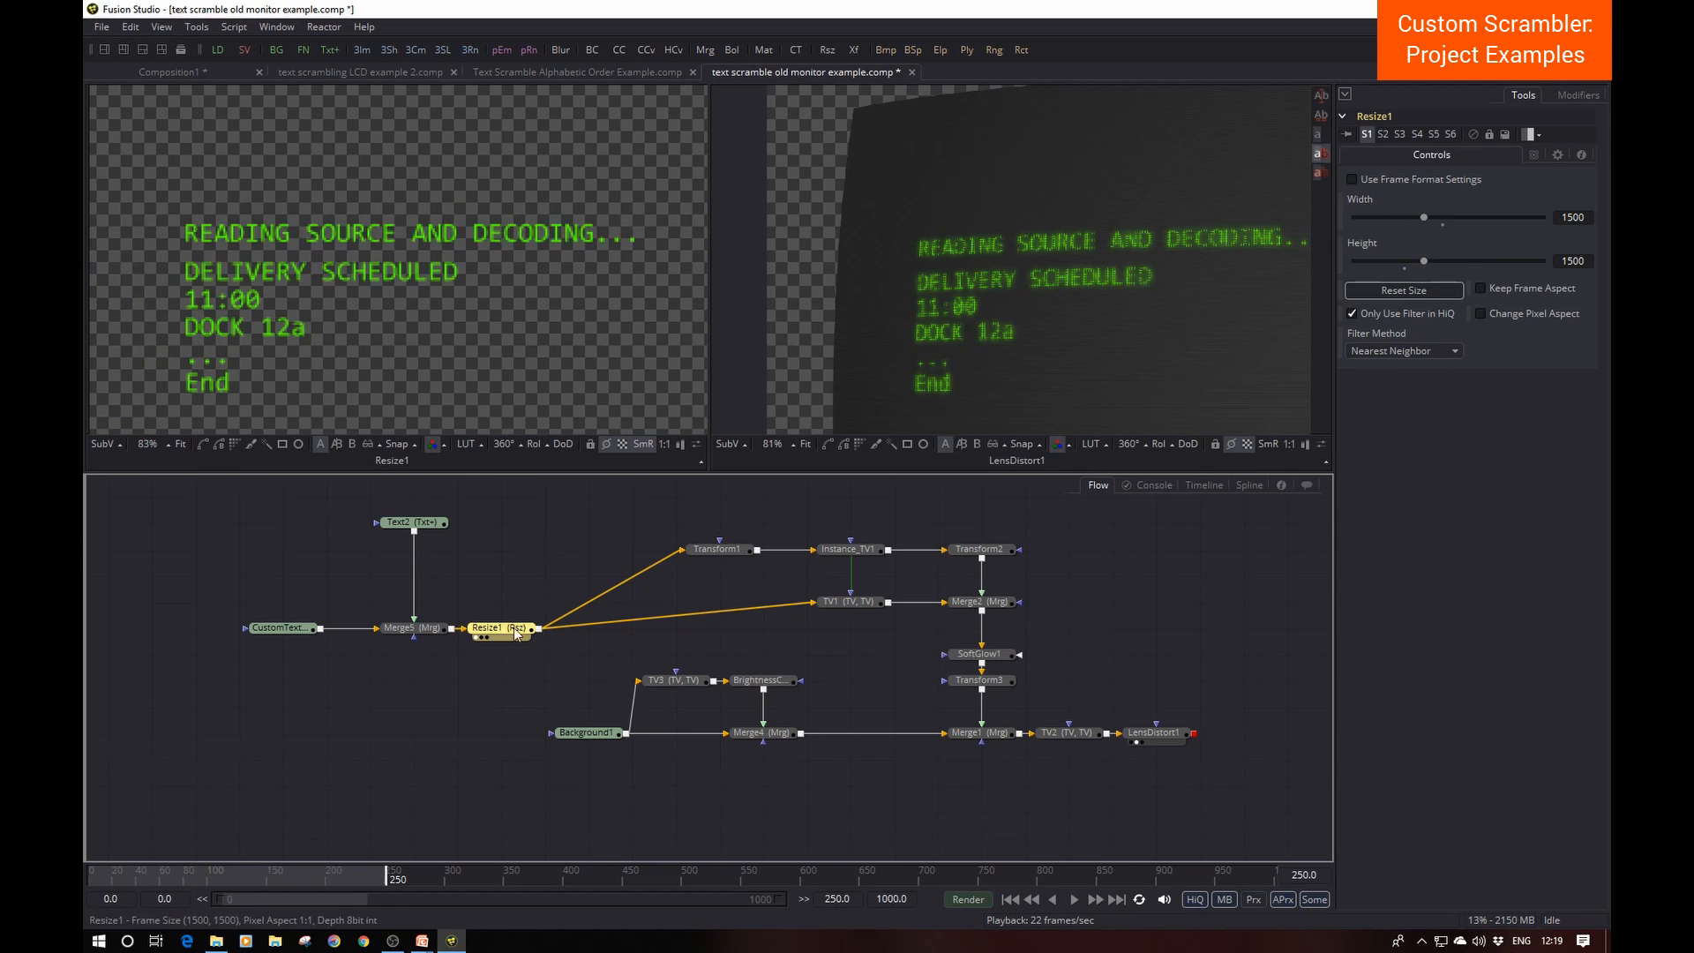
# Step: Show TV1 in the first viewer and examine its scan line, Noise and Roll Bar settings and the enlarged result
pyautogui.click(856, 603)
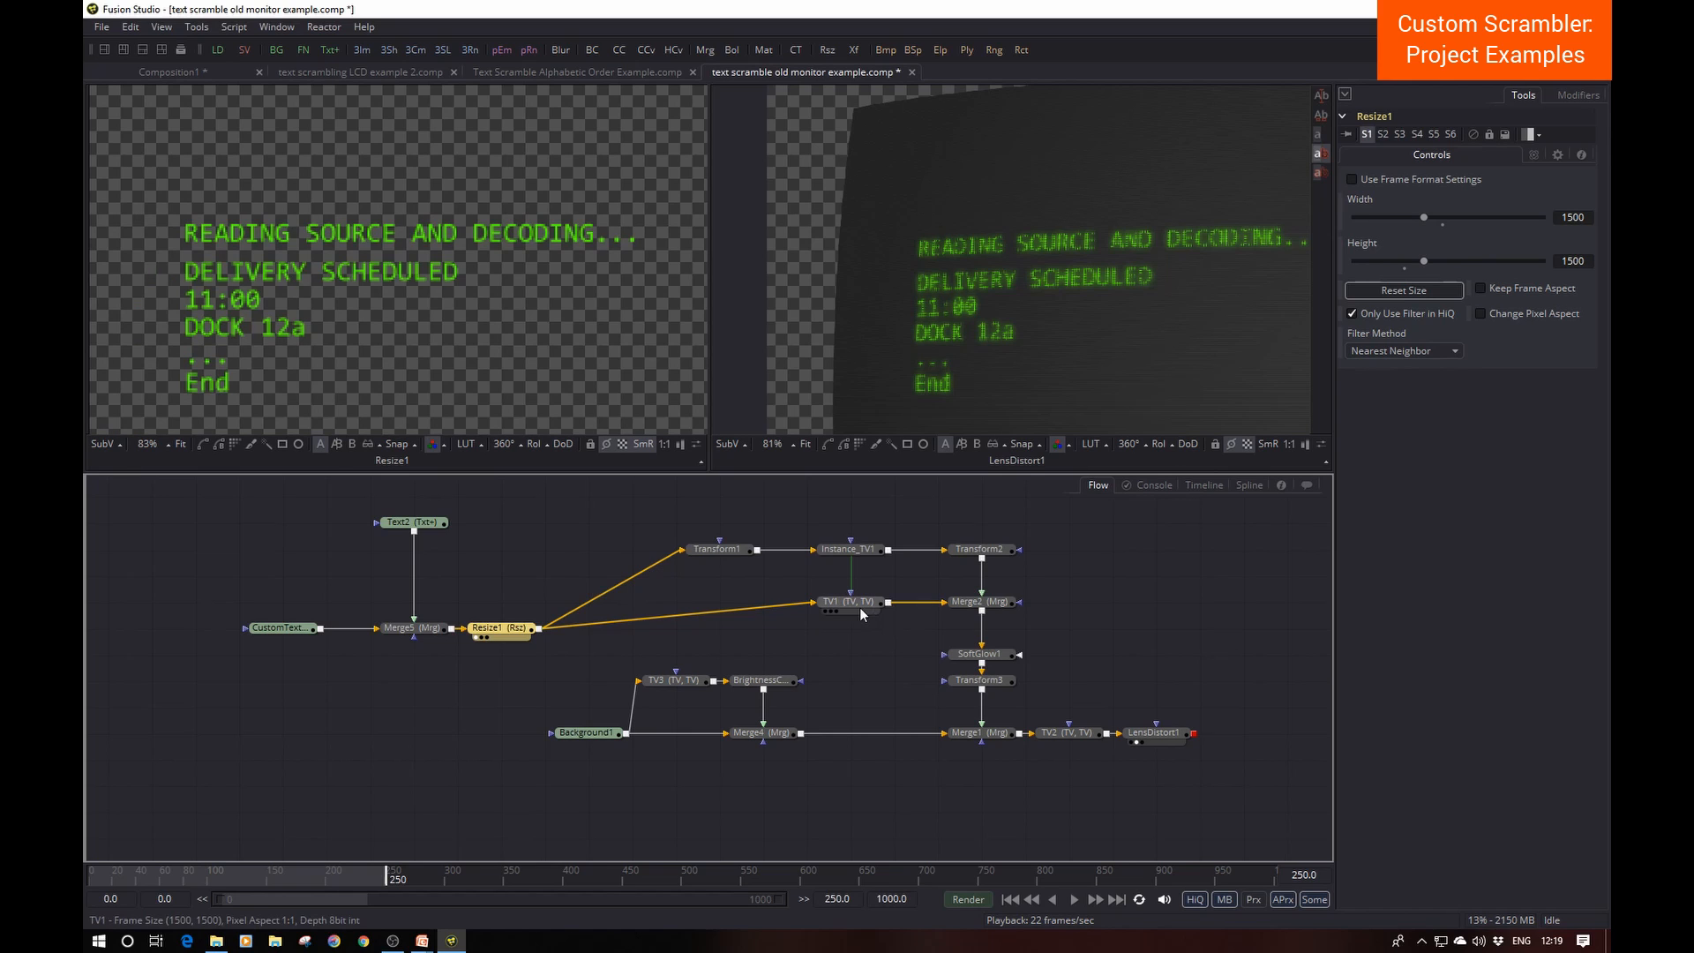
pyautogui.press('1')
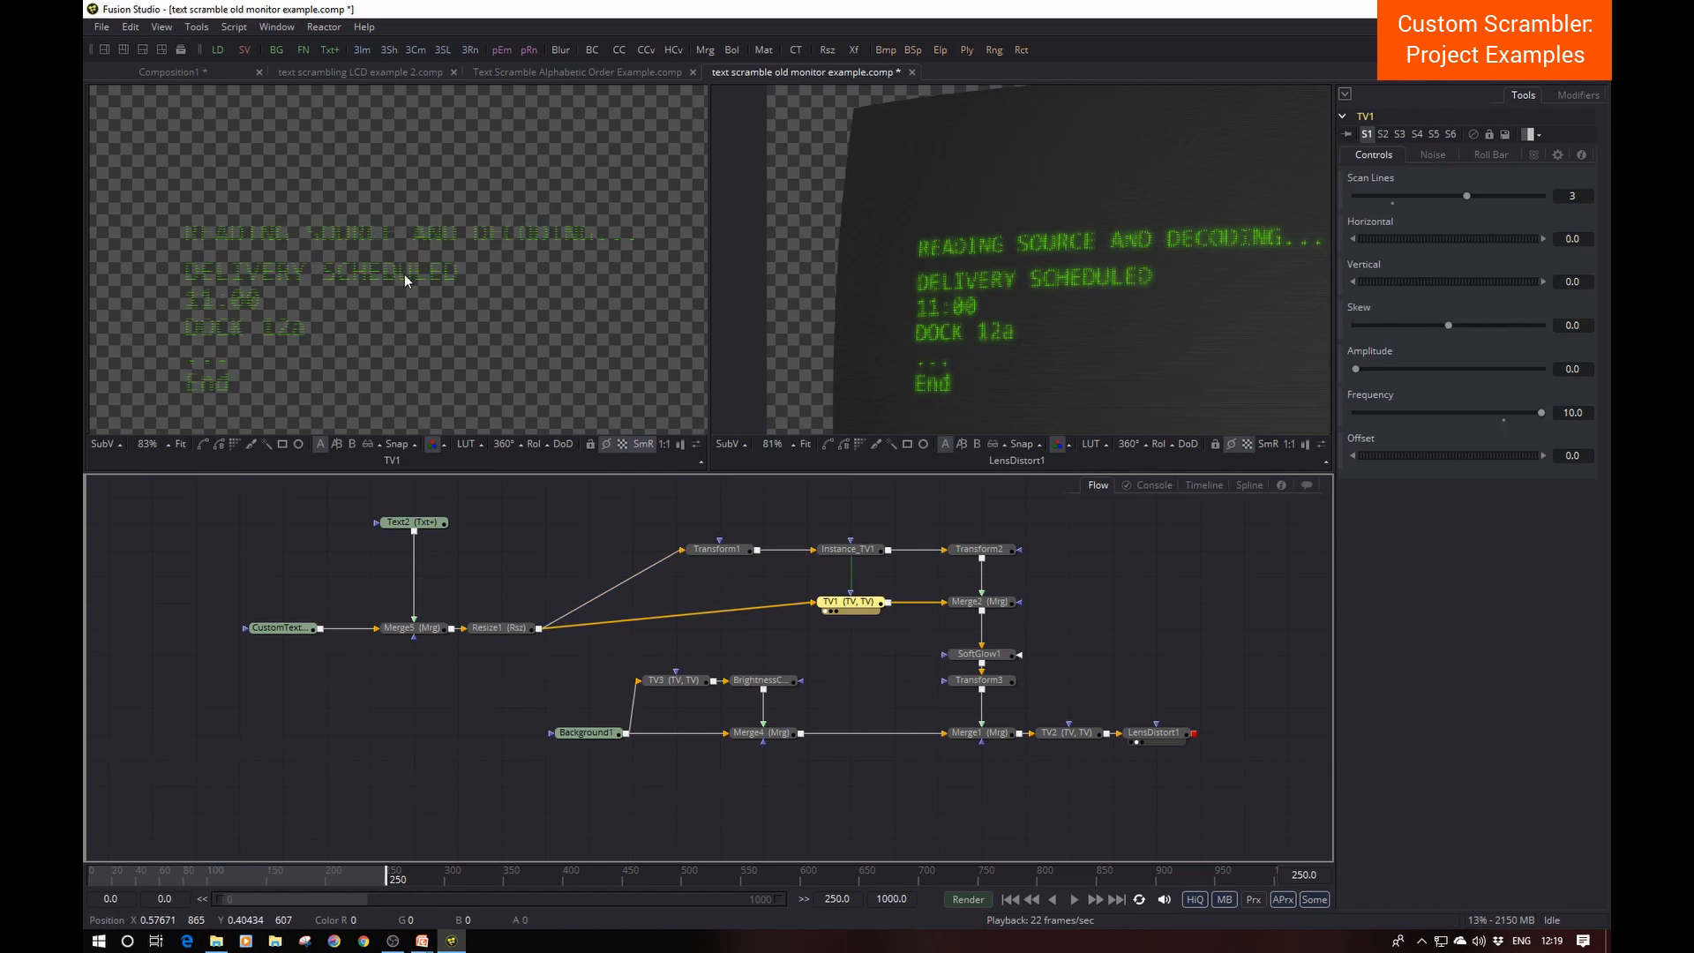
pyautogui.scroll(1, 341, 267)
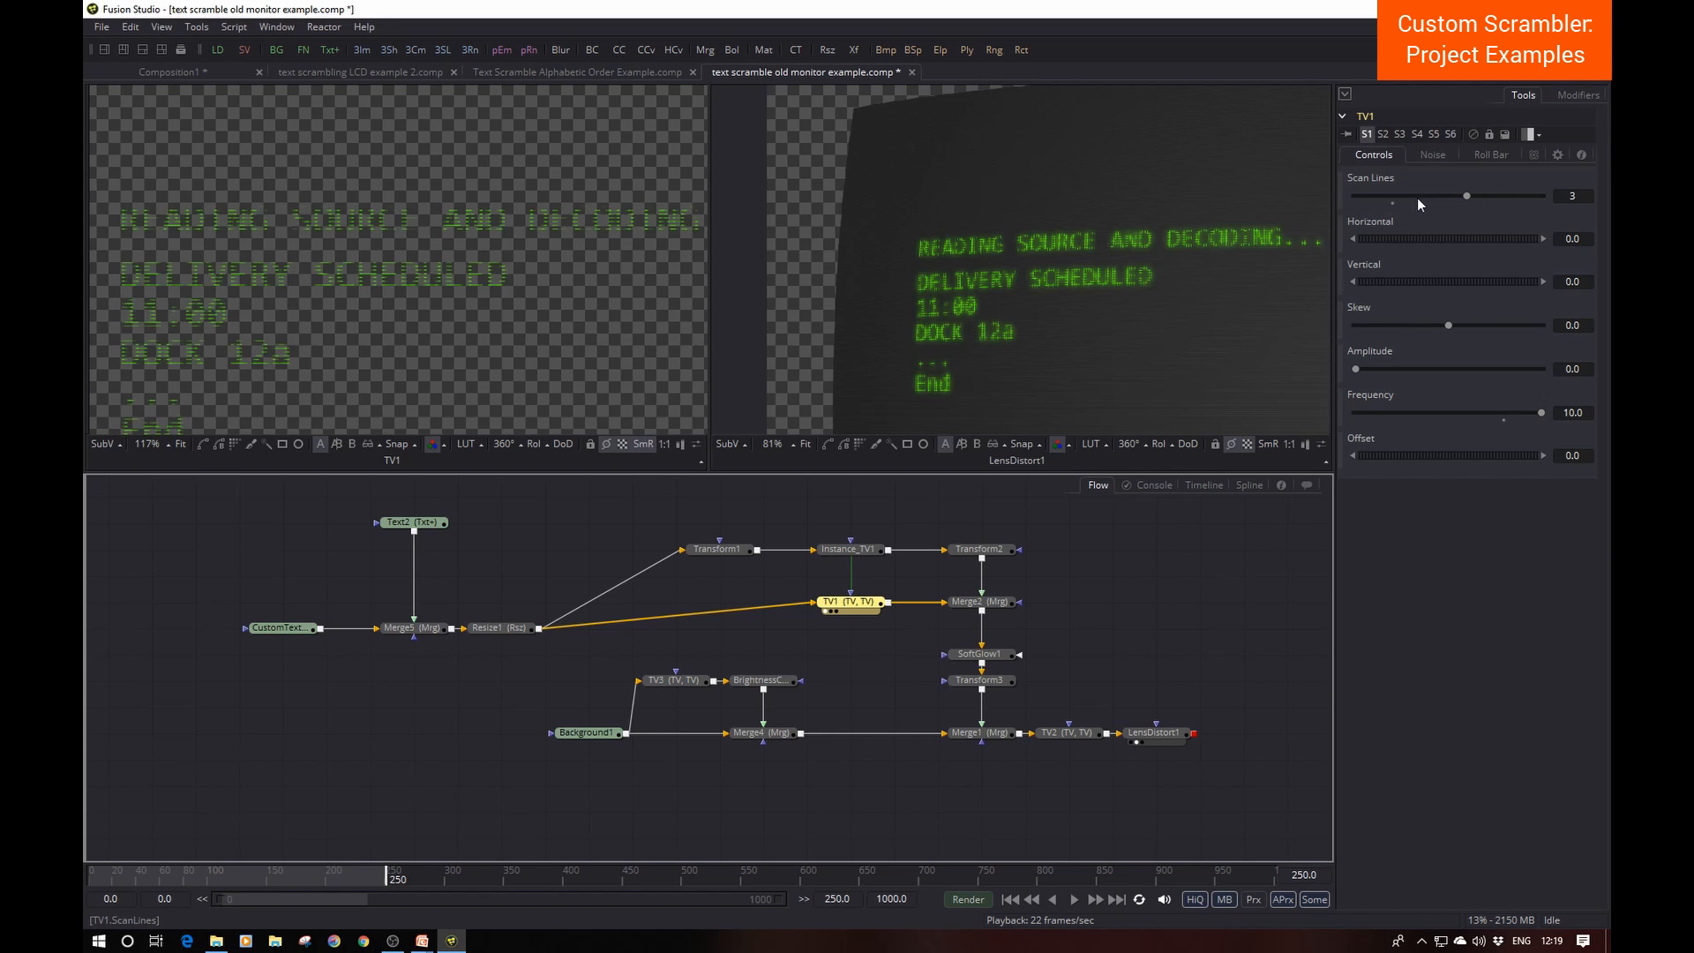
pyautogui.click(1433, 157)
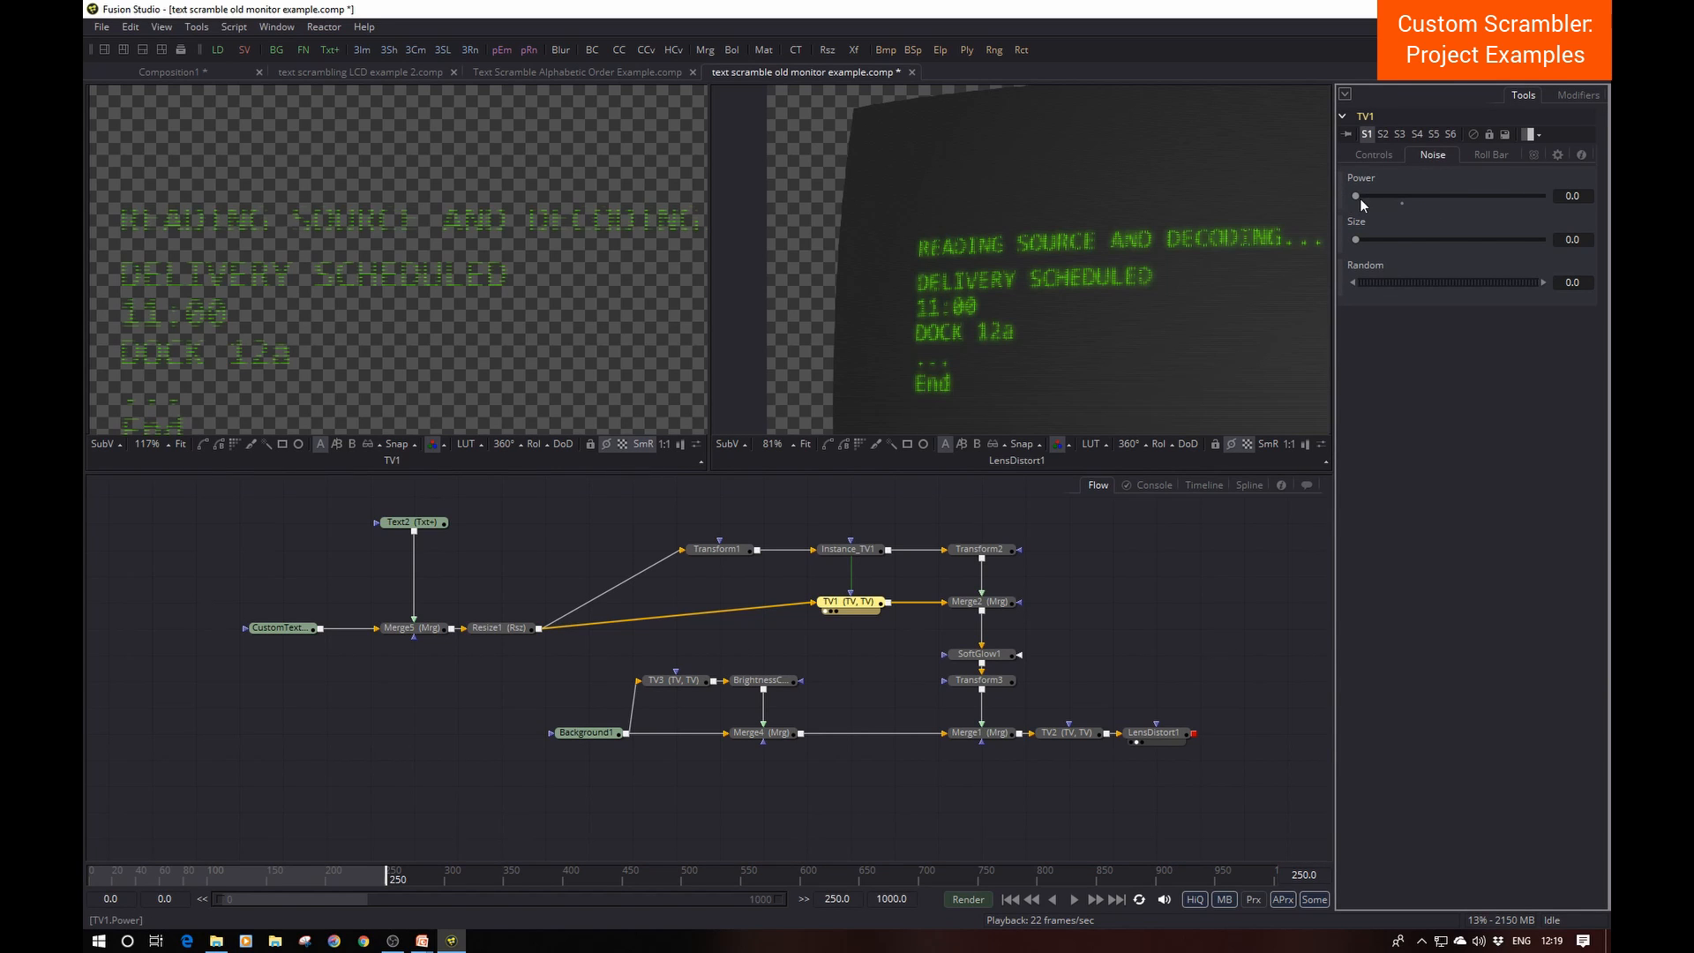
pyautogui.click(1491, 154)
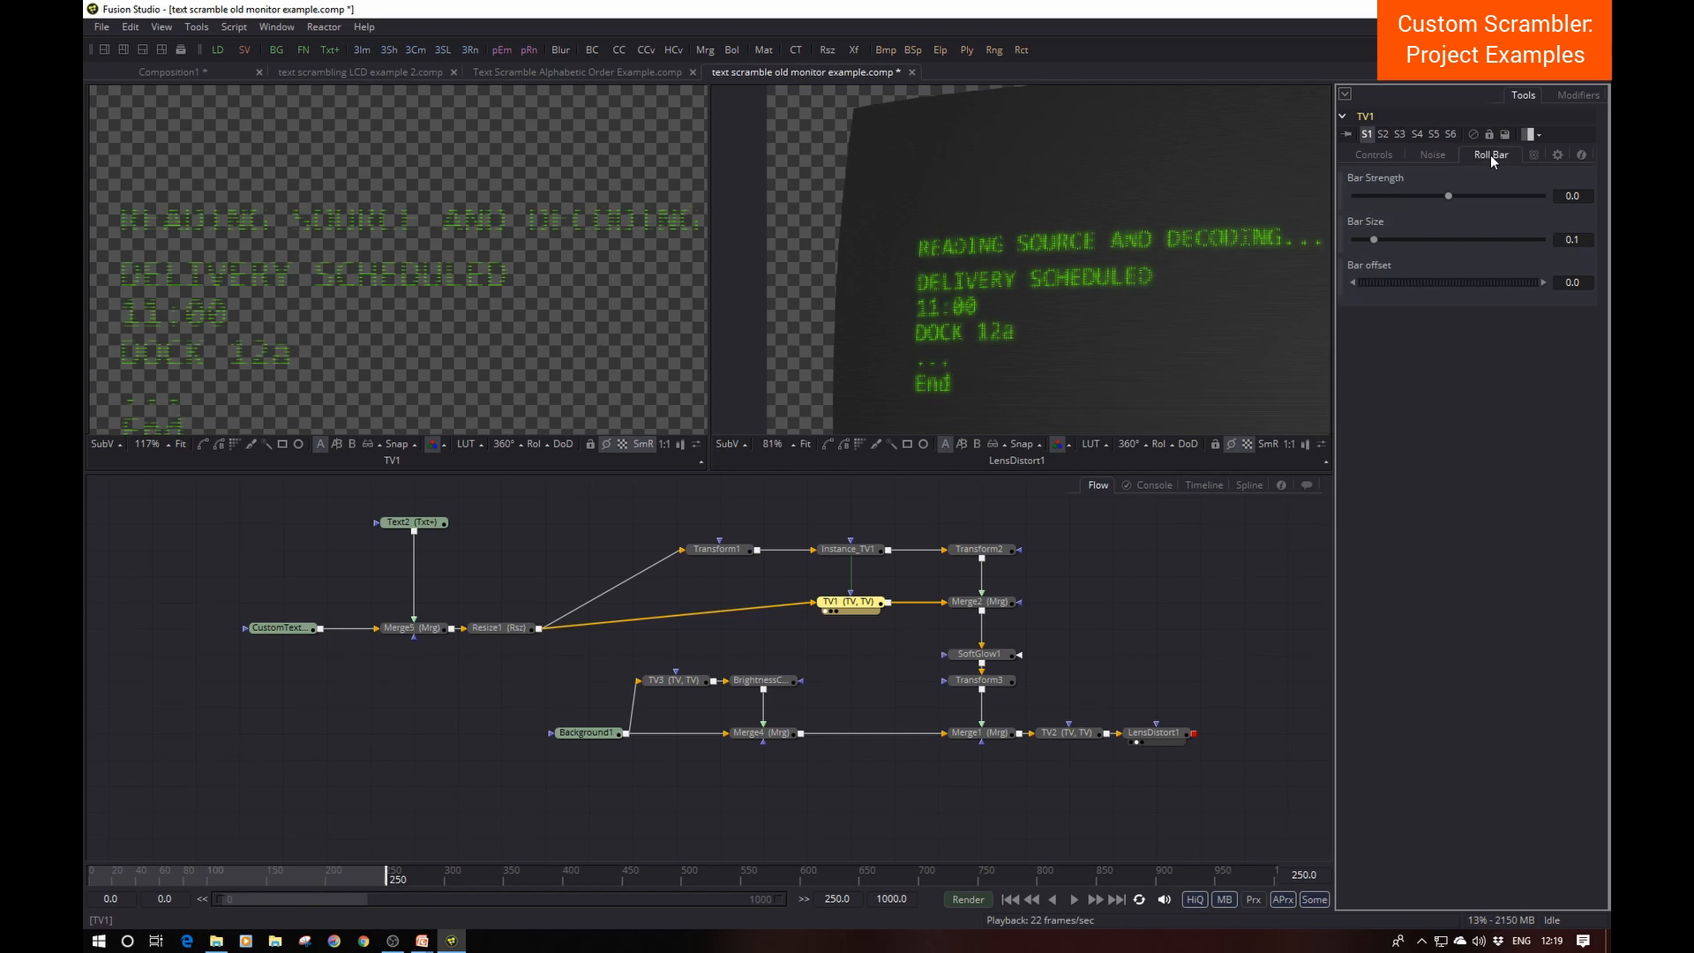
pyautogui.click(1386, 157)
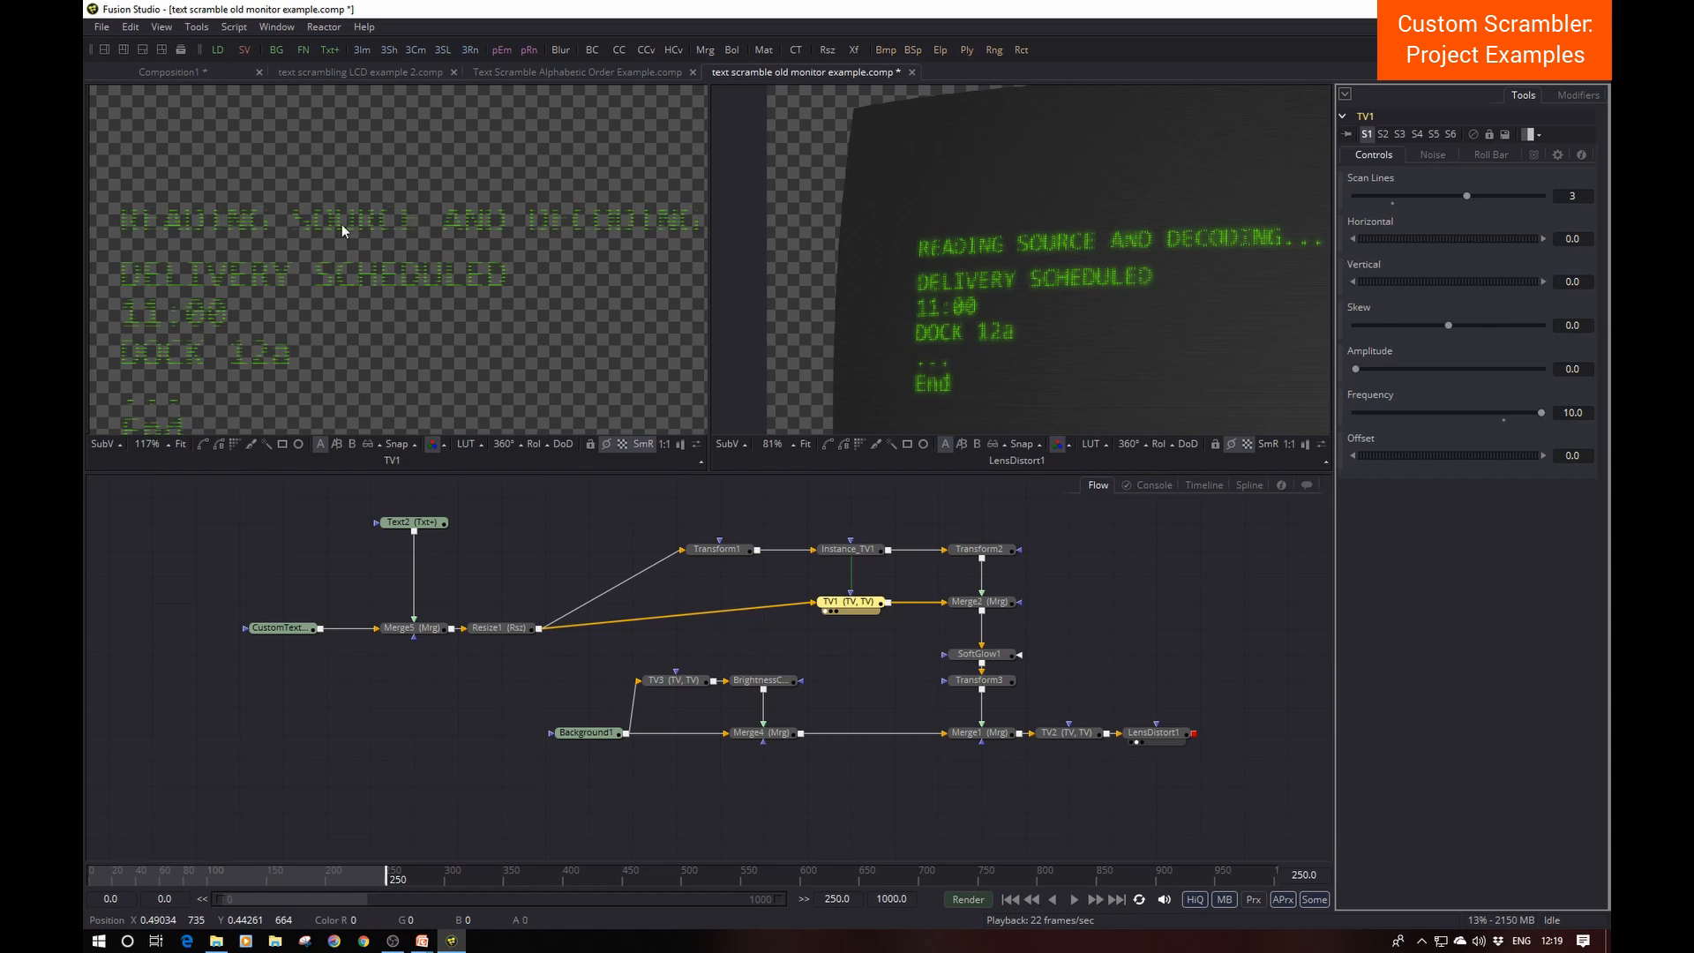
pyautogui.scroll(4, 336, 233)
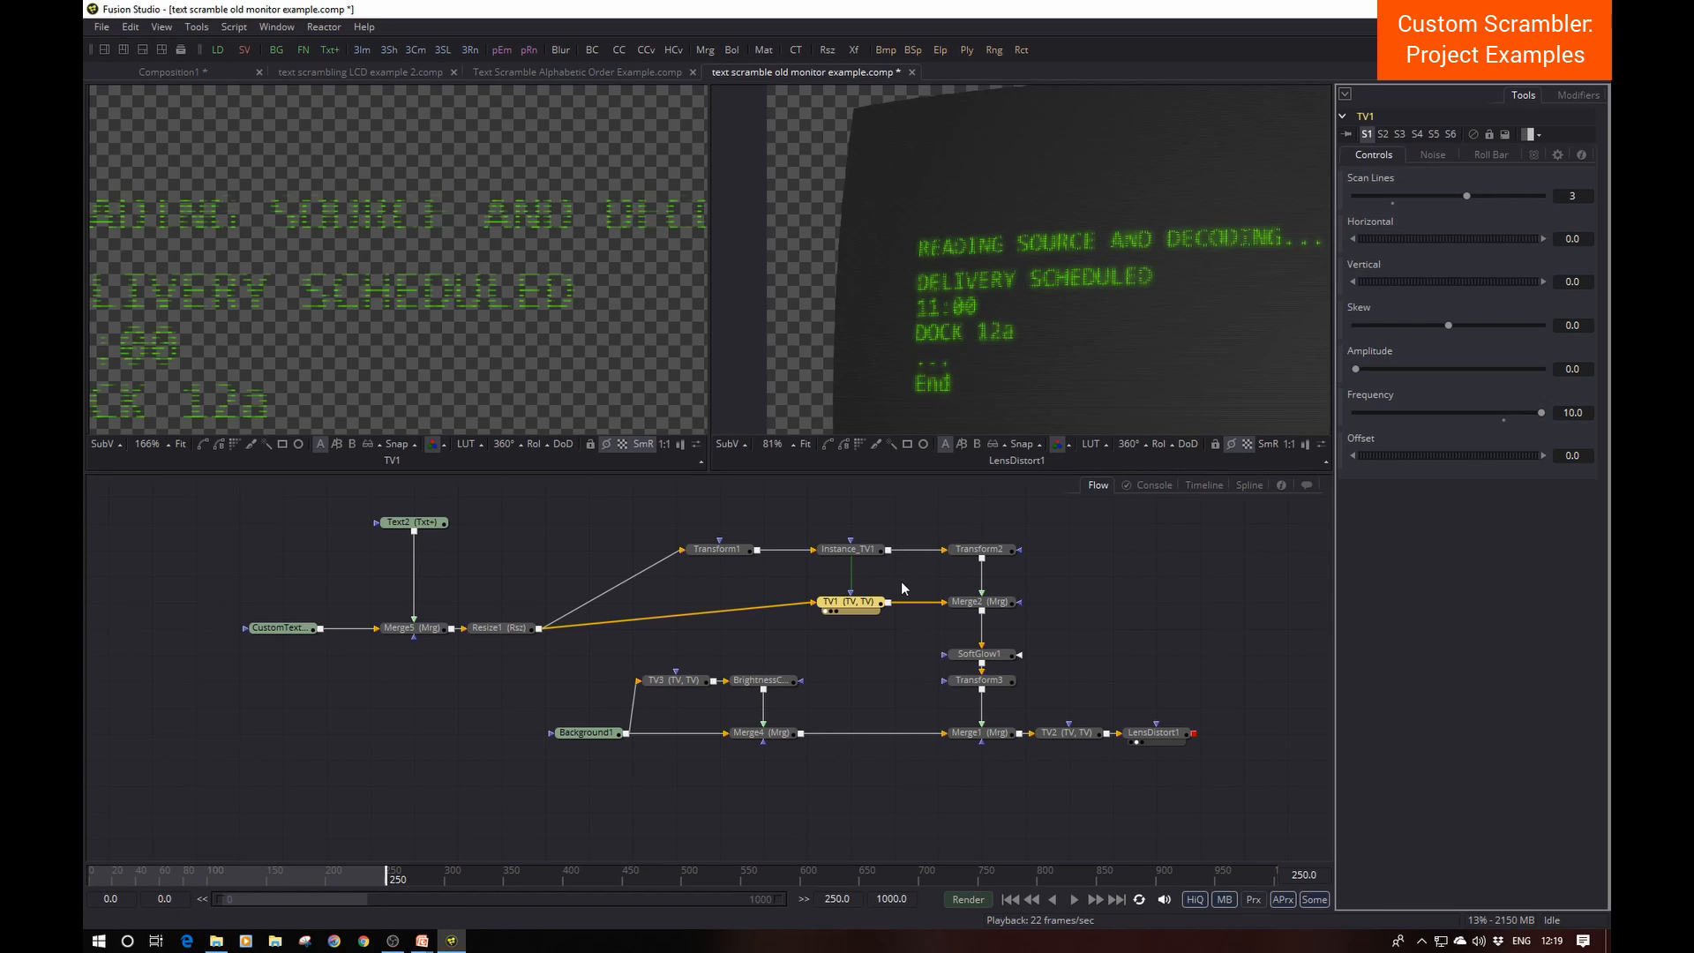
# Step: Inspect Instance_TV1 and compare the rotated text from Transform1 with the Instance_TV1 output in the first viewer
pyautogui.click(865, 551)
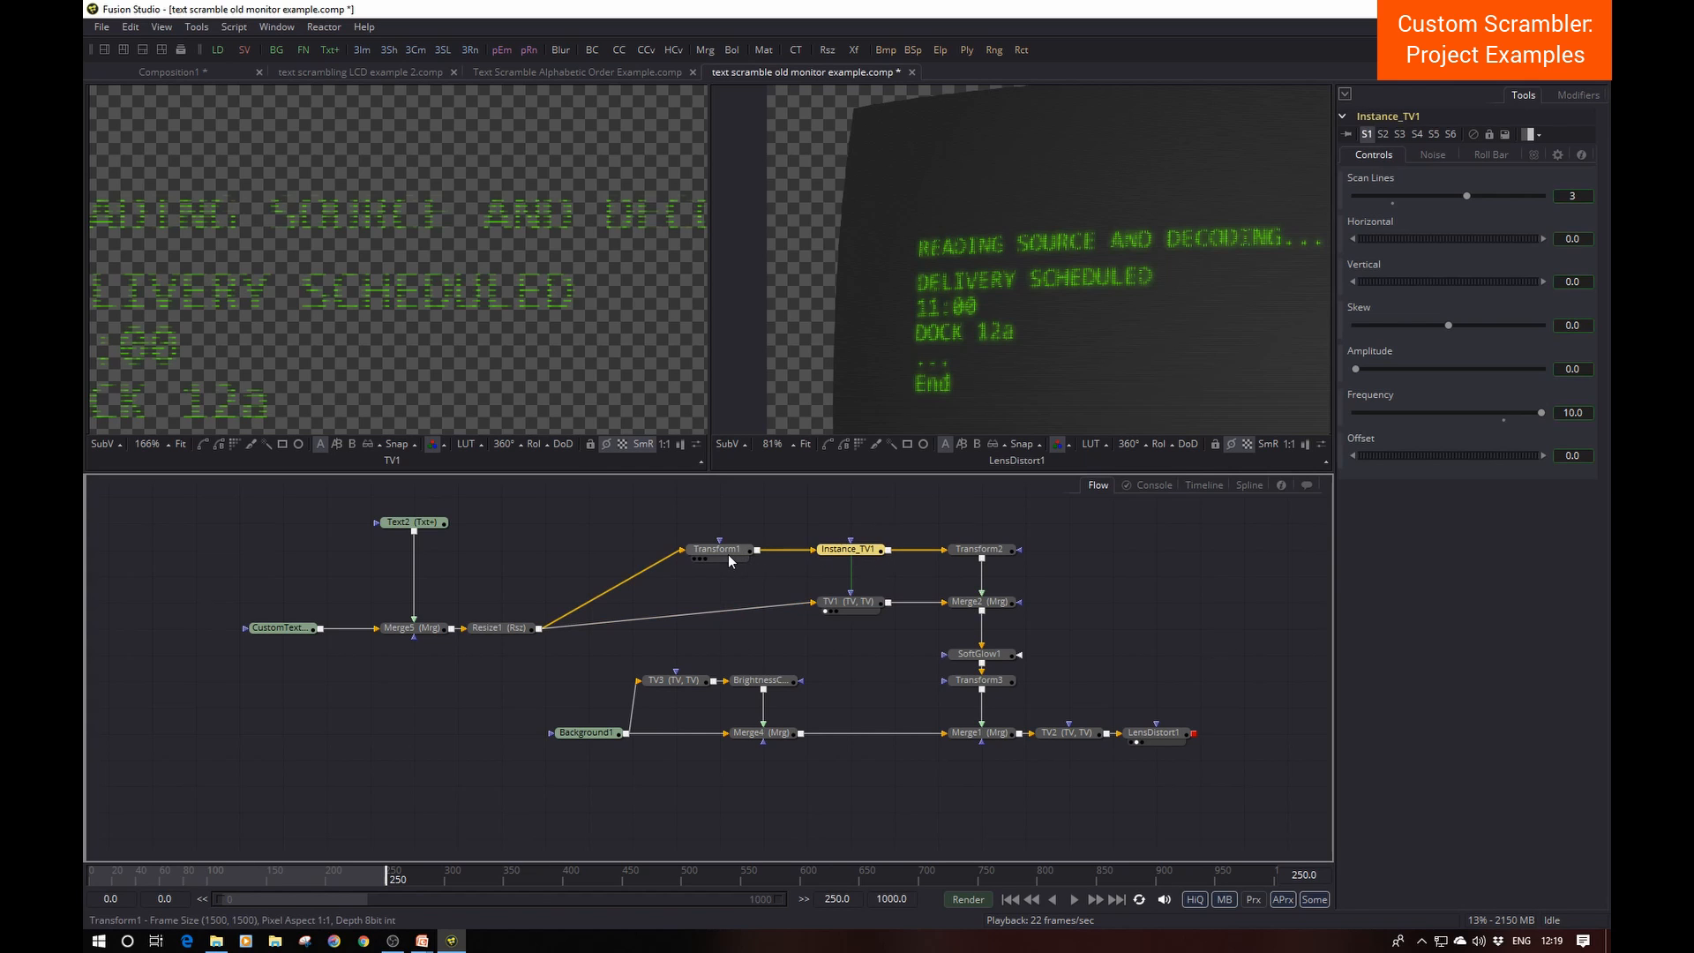
pyautogui.press('1')
pyautogui.hotkey('ctrl', 'f')
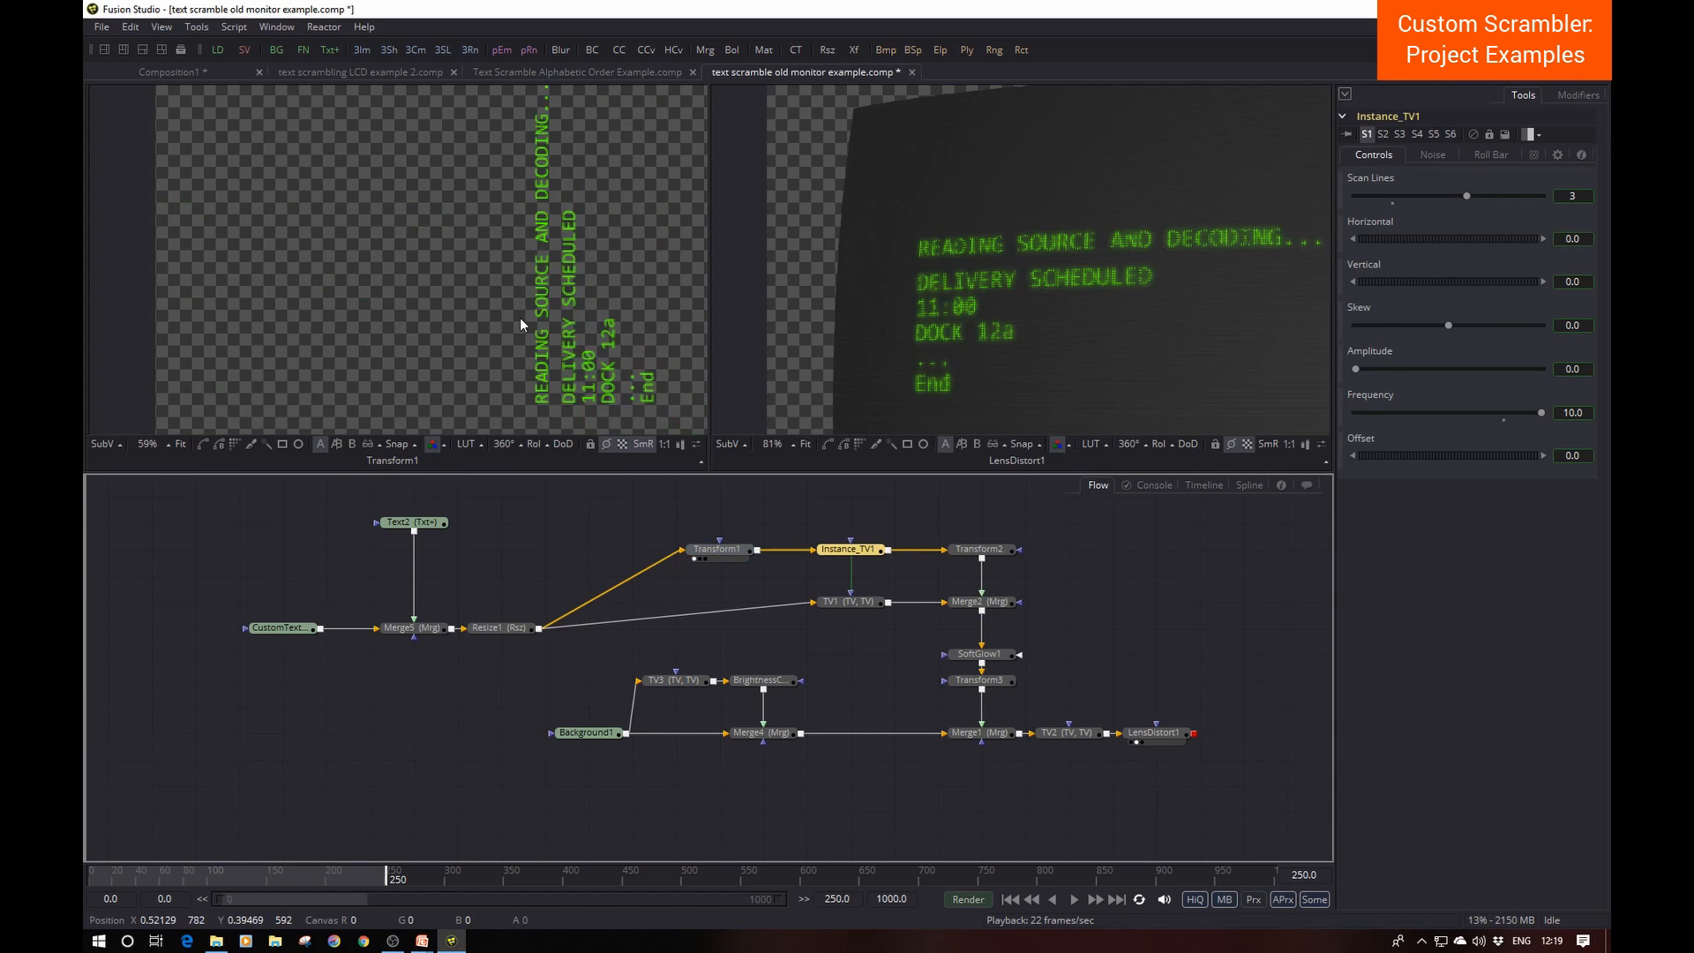
pyautogui.scroll(-2, 635, 314)
pyautogui.moveTo(635, 316); pyautogui.dragTo(441, 272)
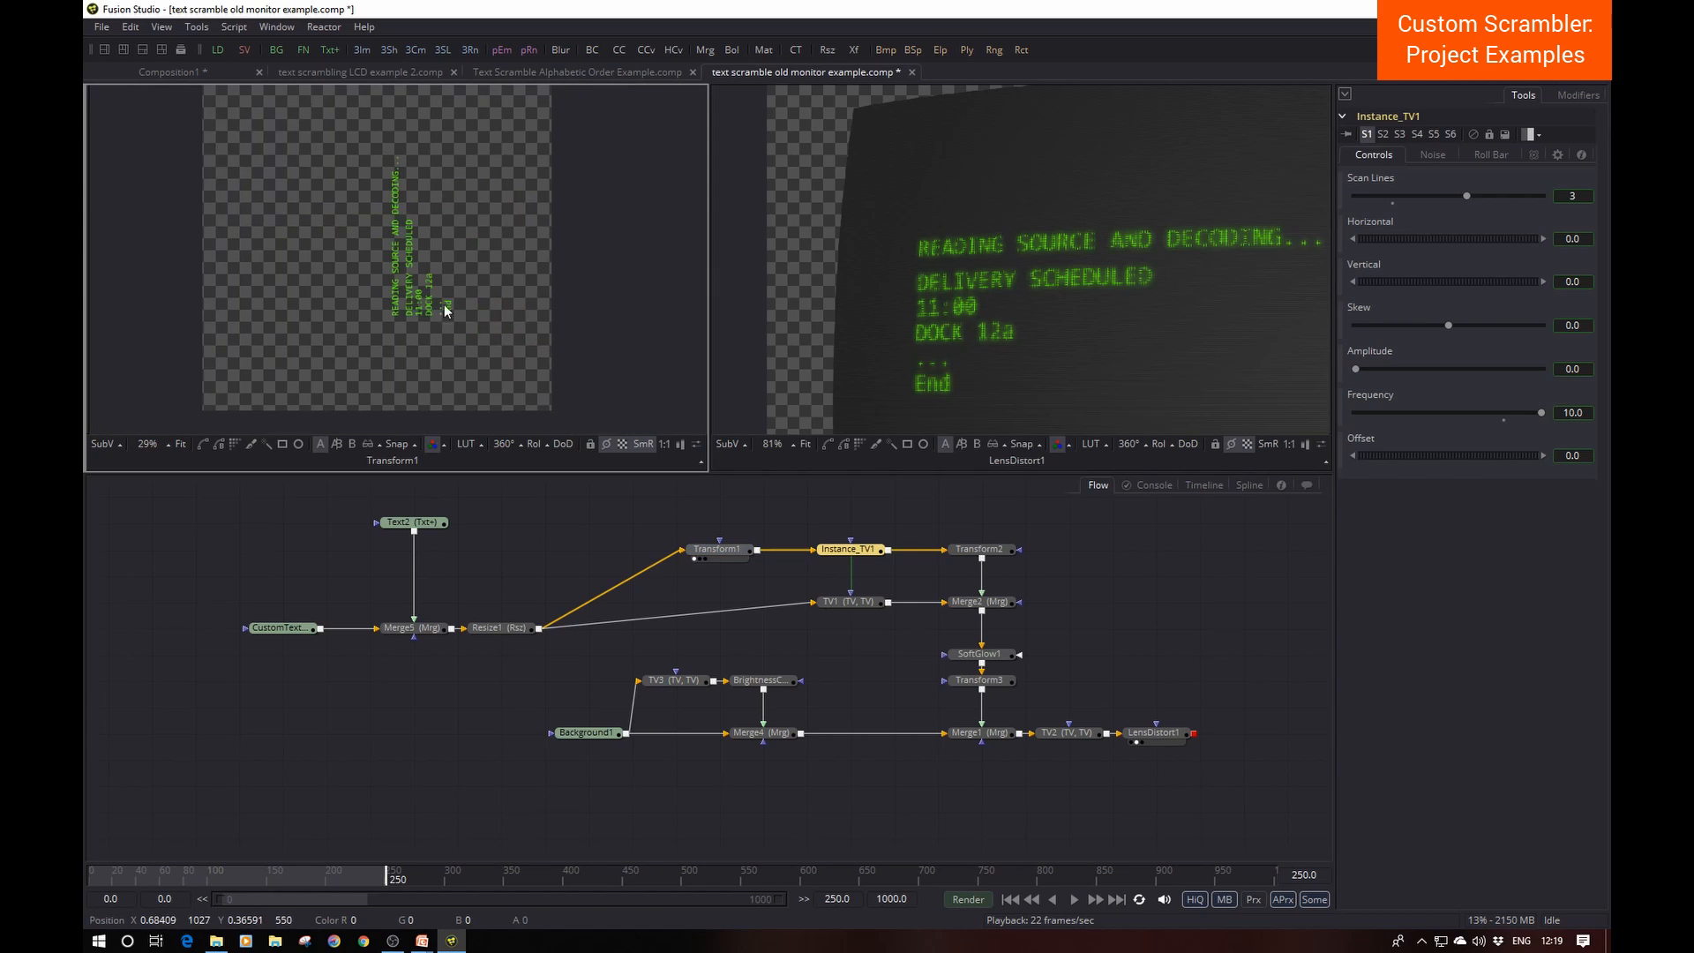
pyautogui.click(847, 549)
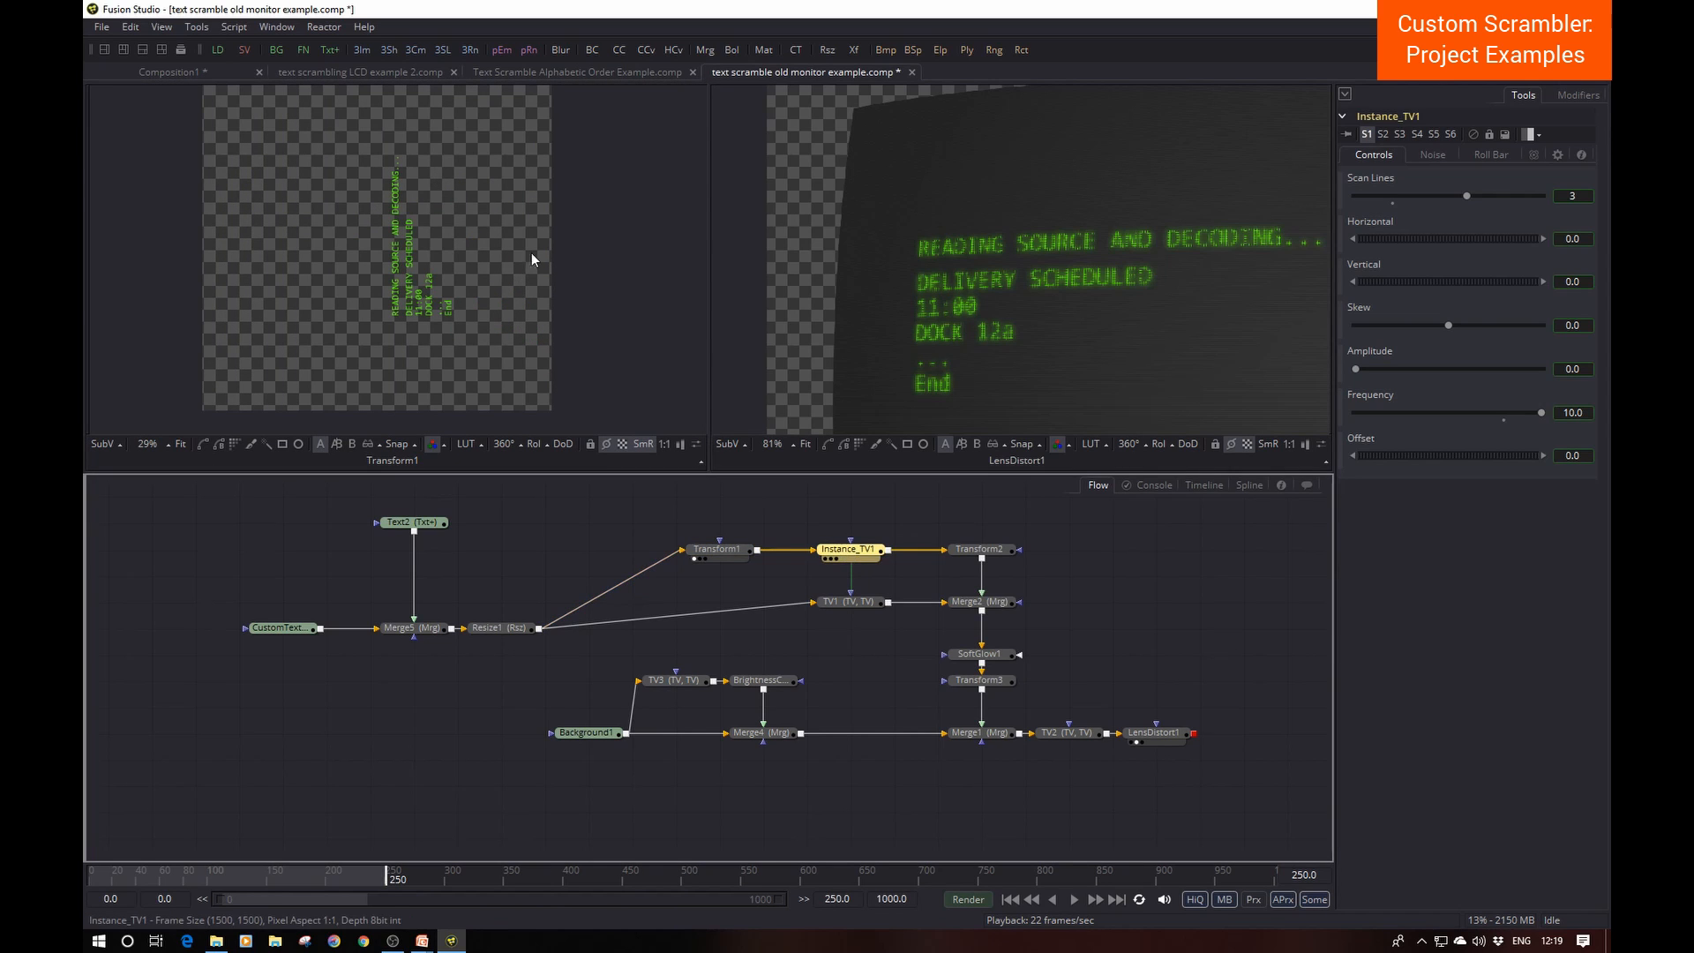
pyautogui.press('1')
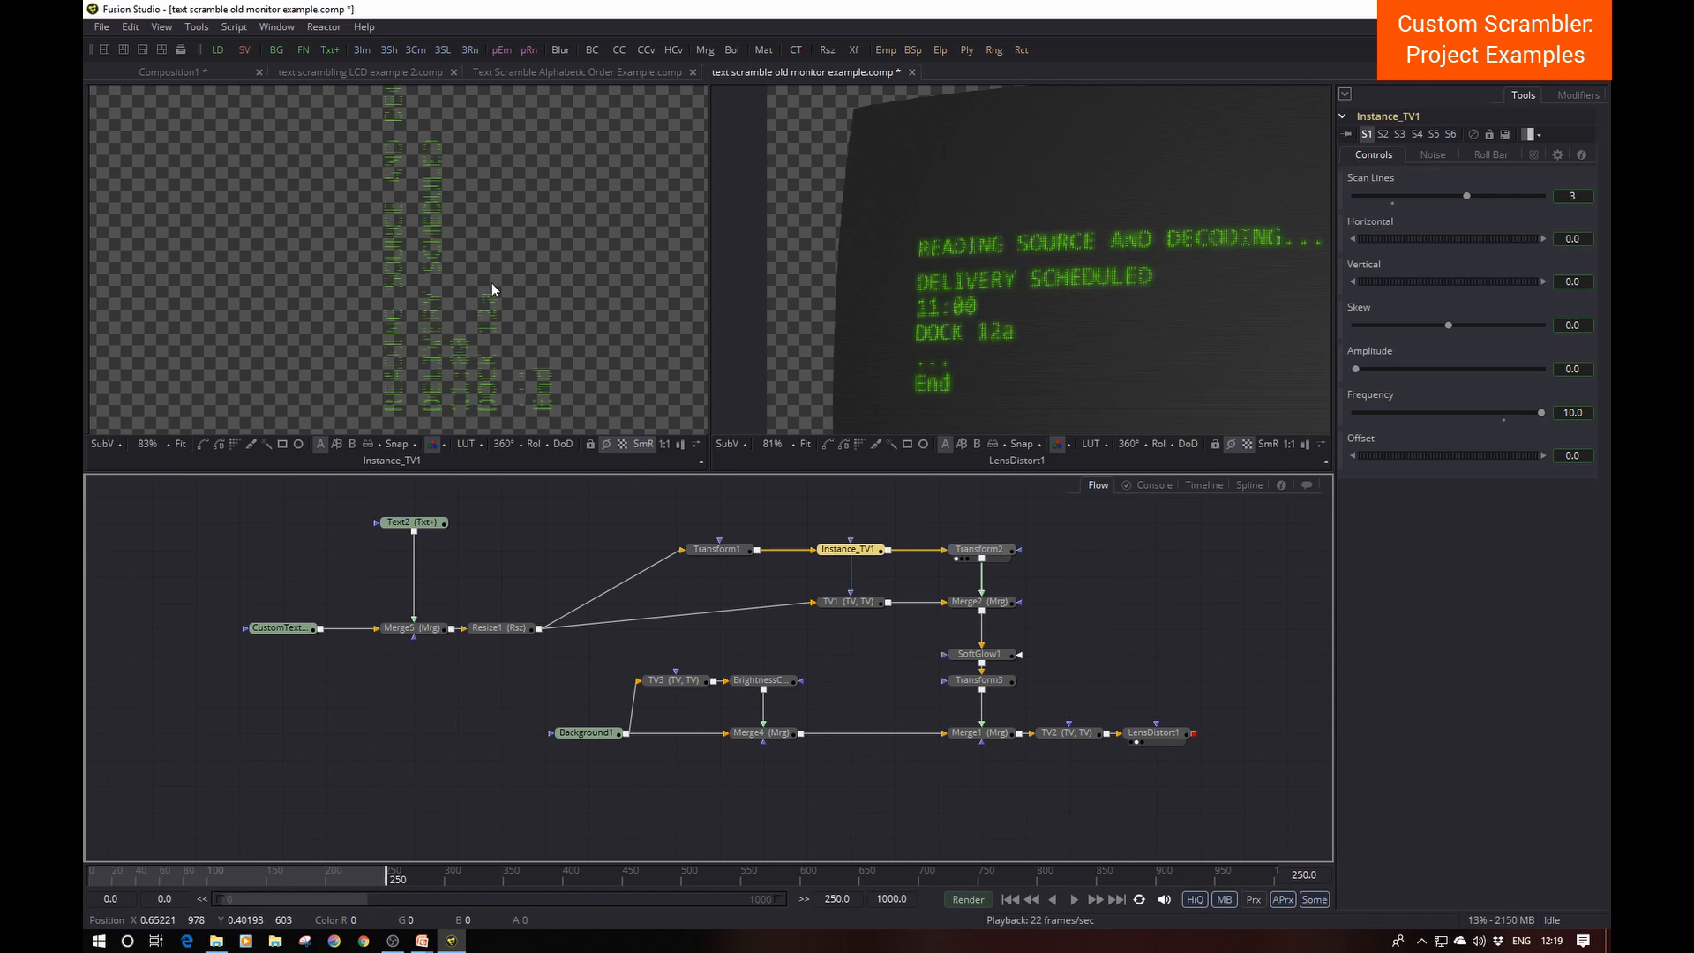
# Step: View Transform2 and the combined scan lines of Merge2 up close in the first viewer
pyautogui.click(979, 548)
pyautogui.press('1')
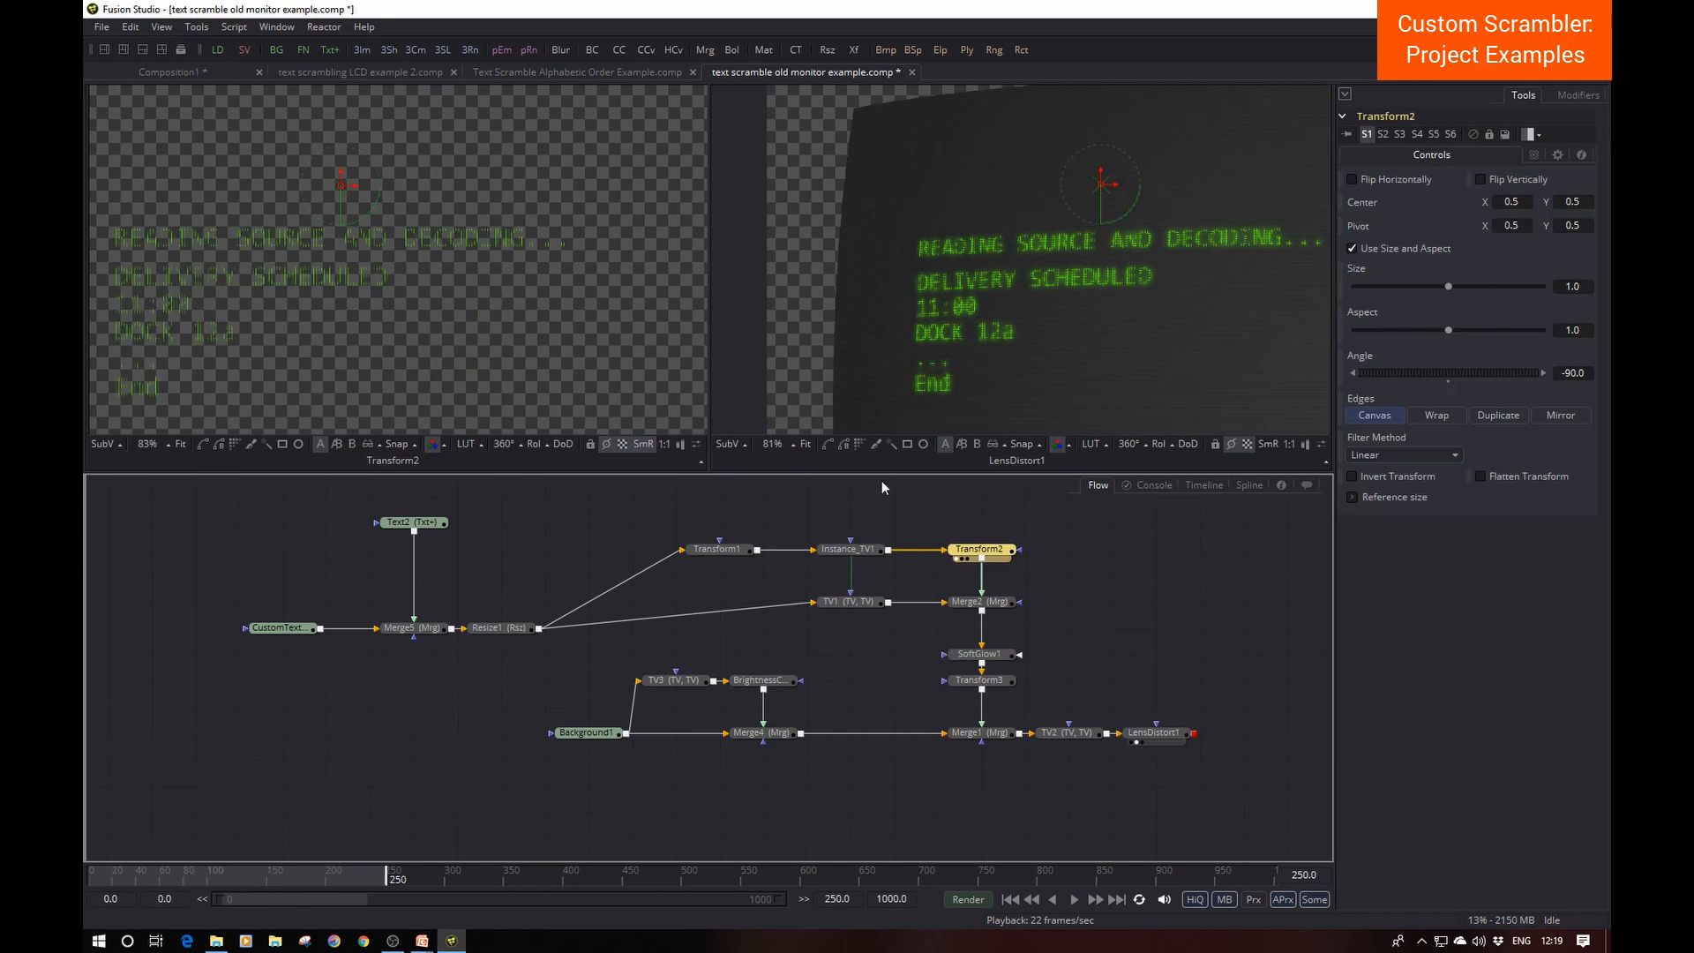
pyautogui.scroll(3, 283, 283)
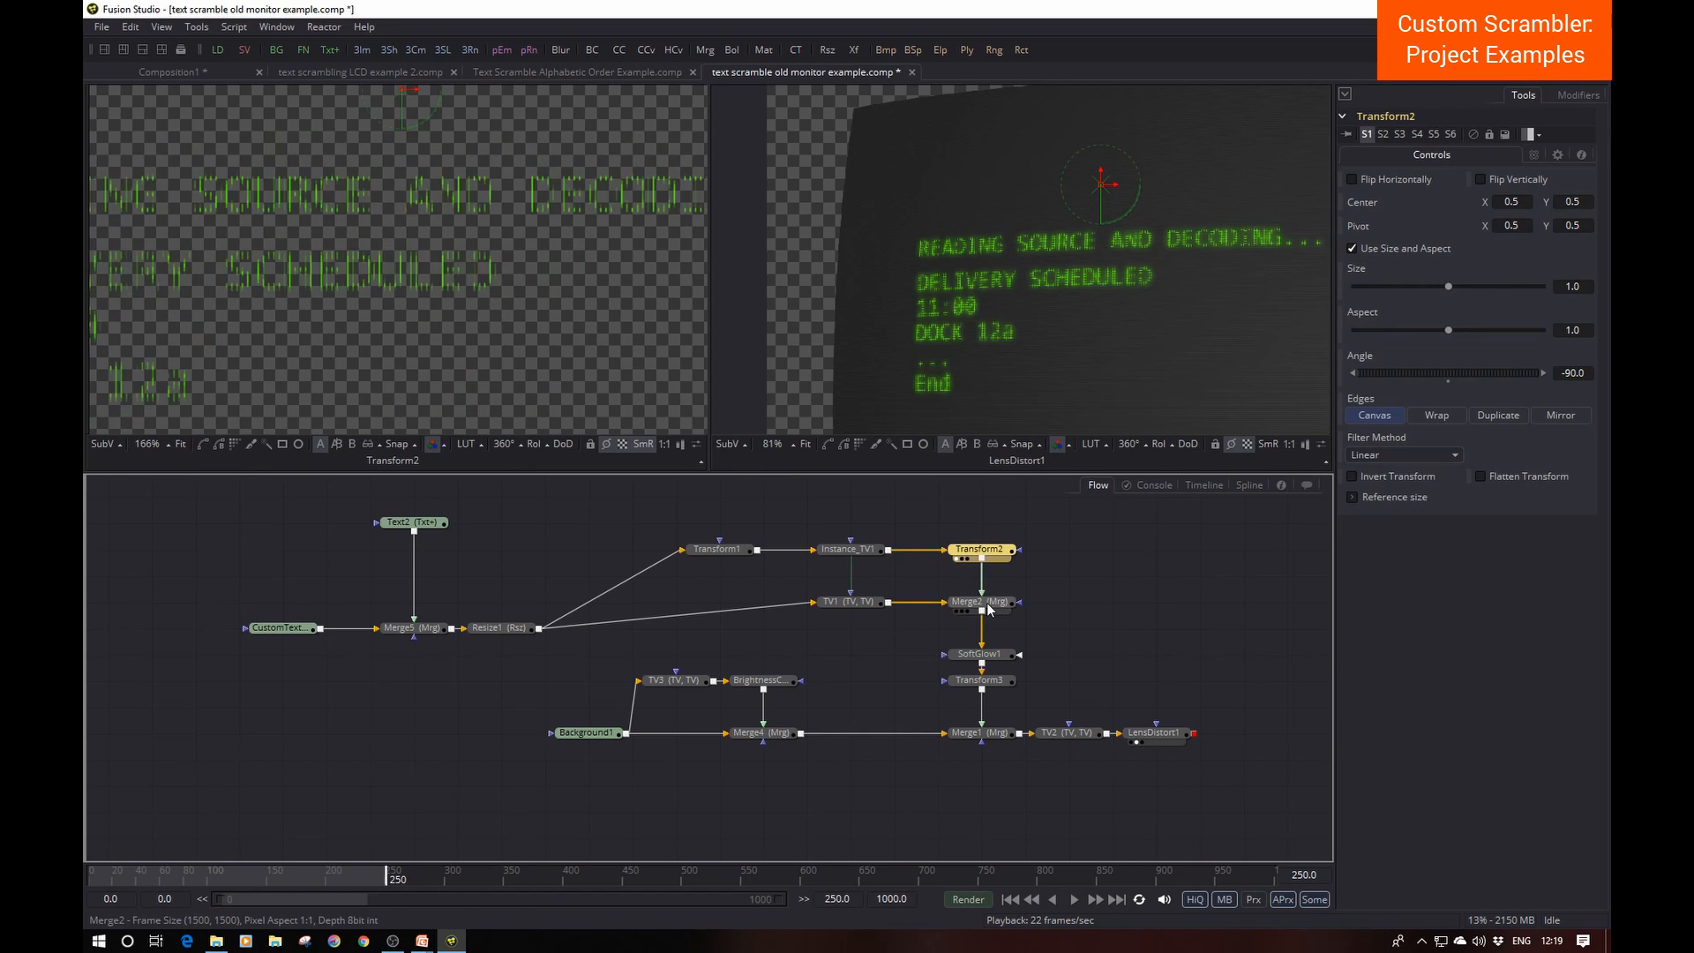
pyautogui.press('1')
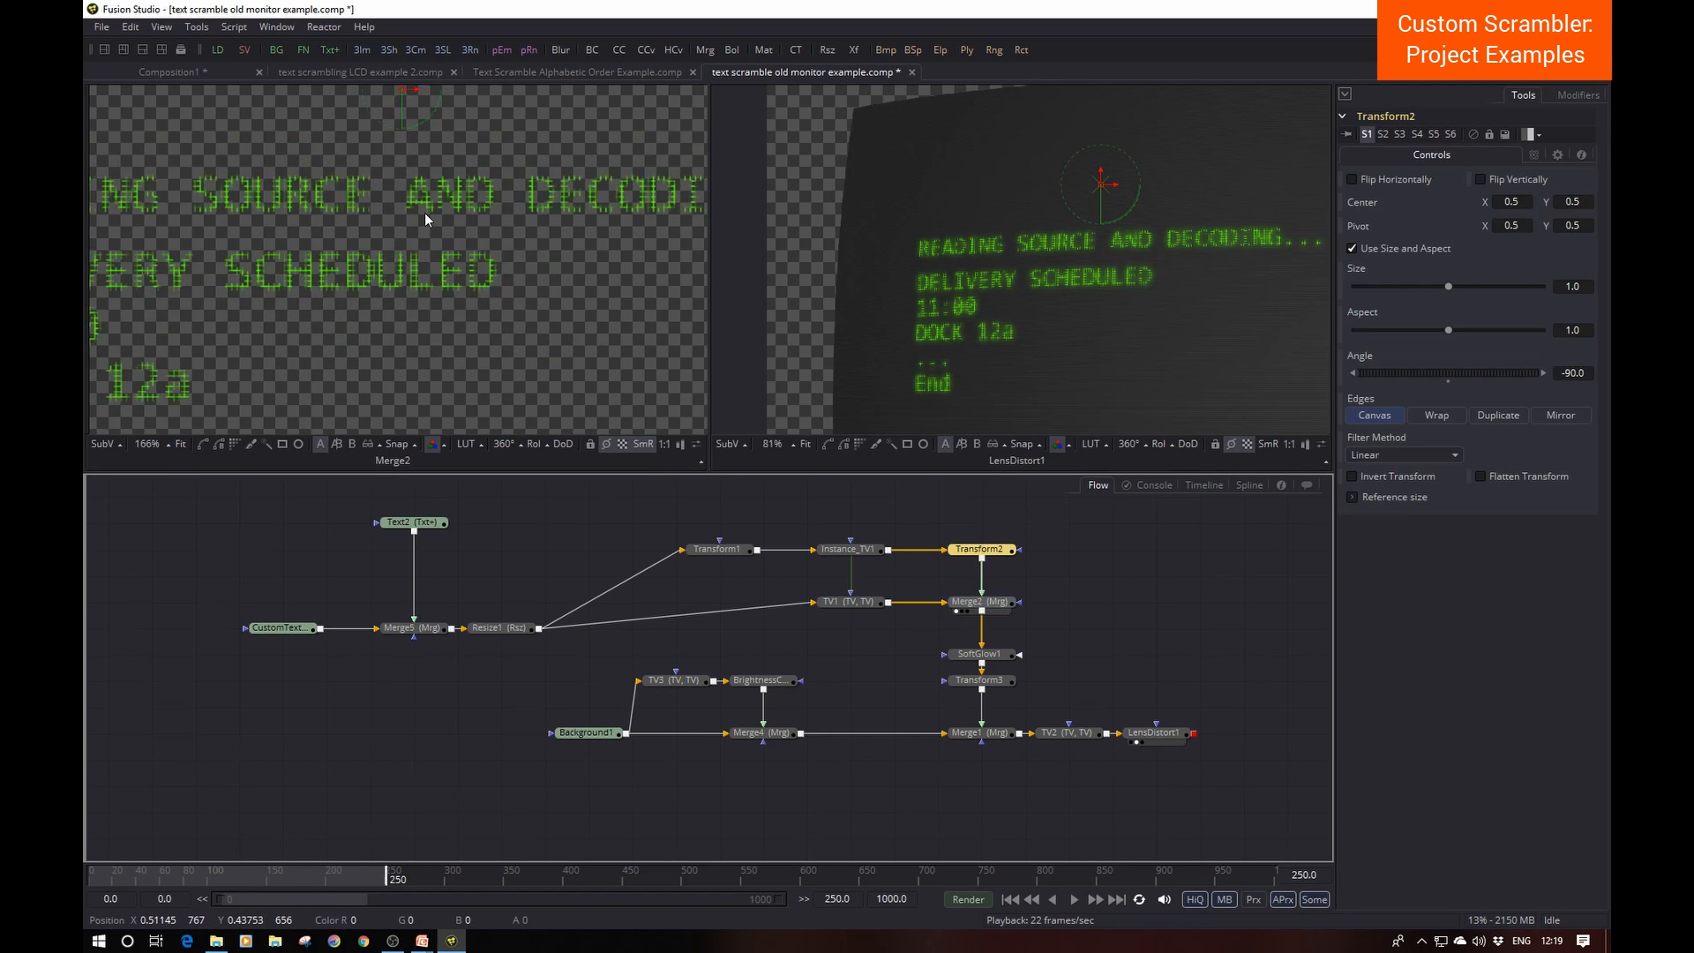
pyautogui.scroll(-1, 422, 214)
pyautogui.moveTo(327, 301); pyautogui.dragTo(415, 259)
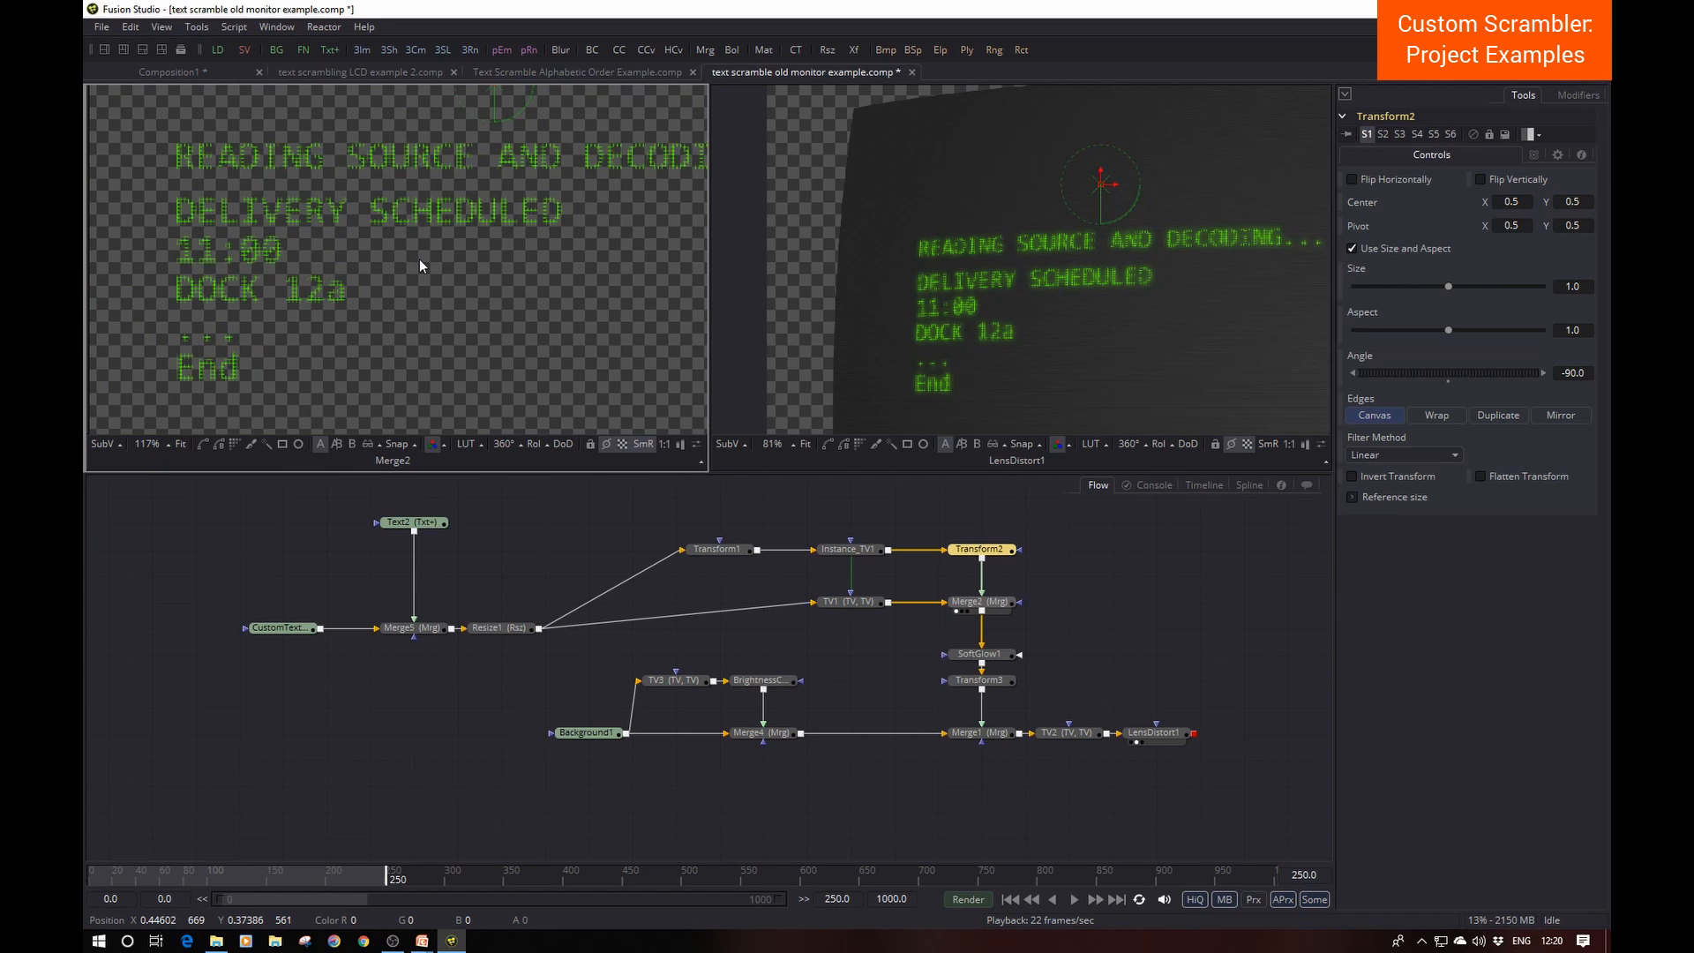
# Step: View the SoftGlow1 output and the Transform3 output in turn in the first viewer
pyautogui.click(978, 654)
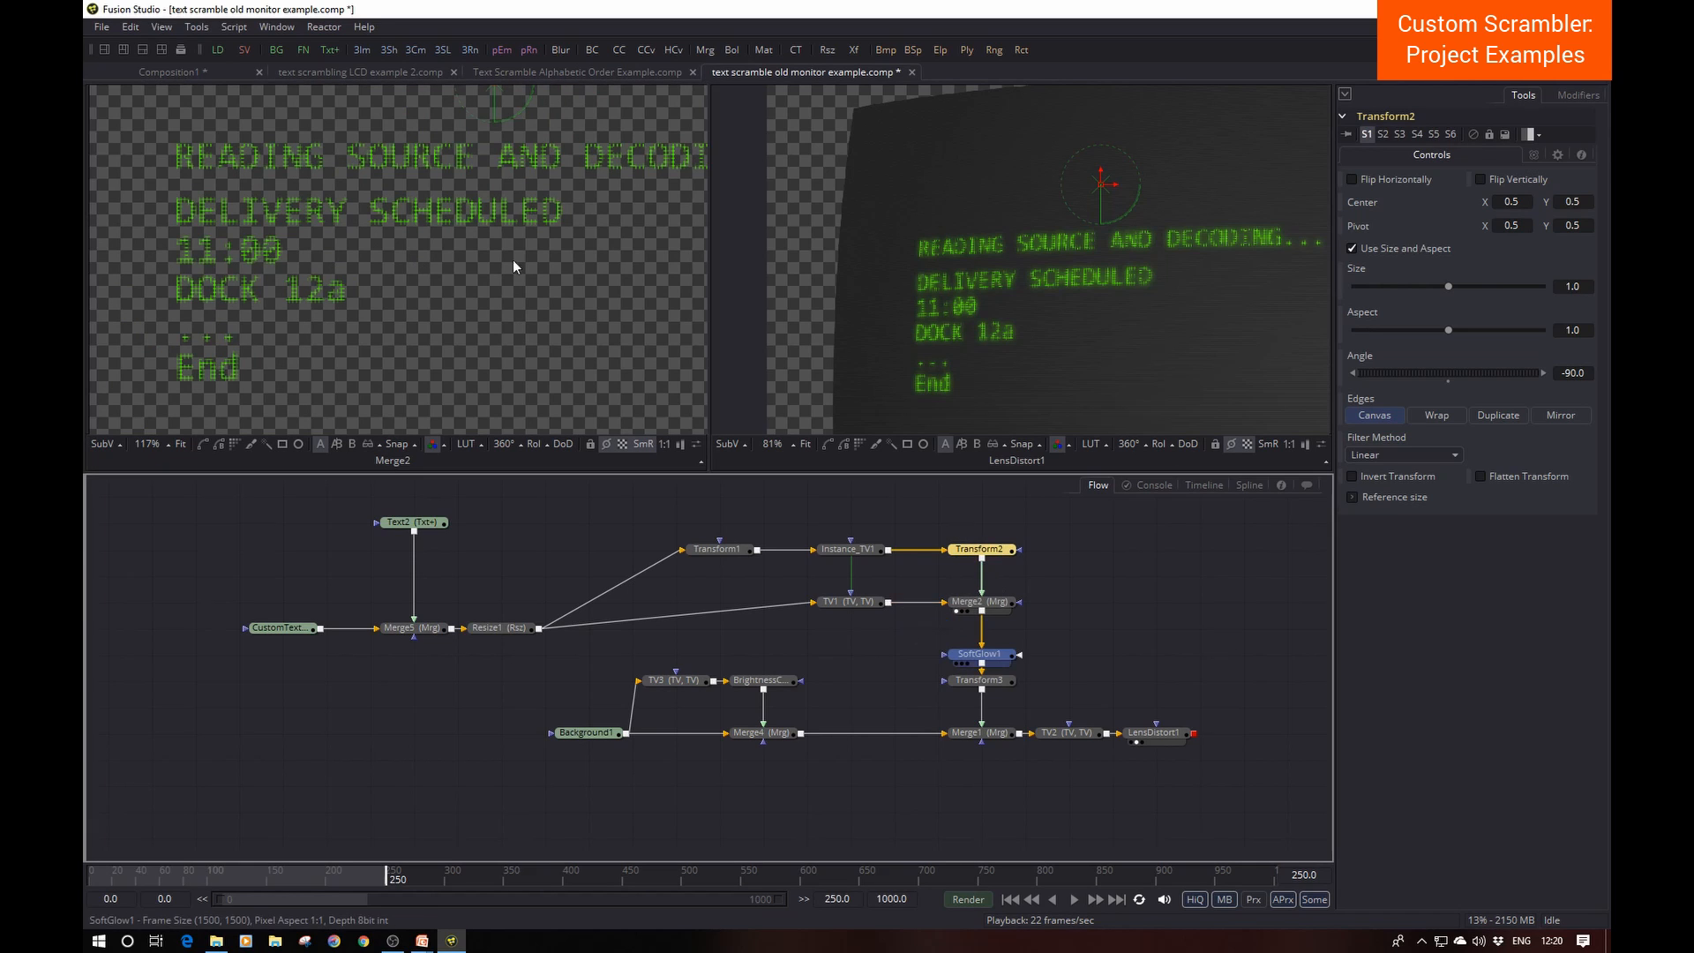
pyautogui.press('1')
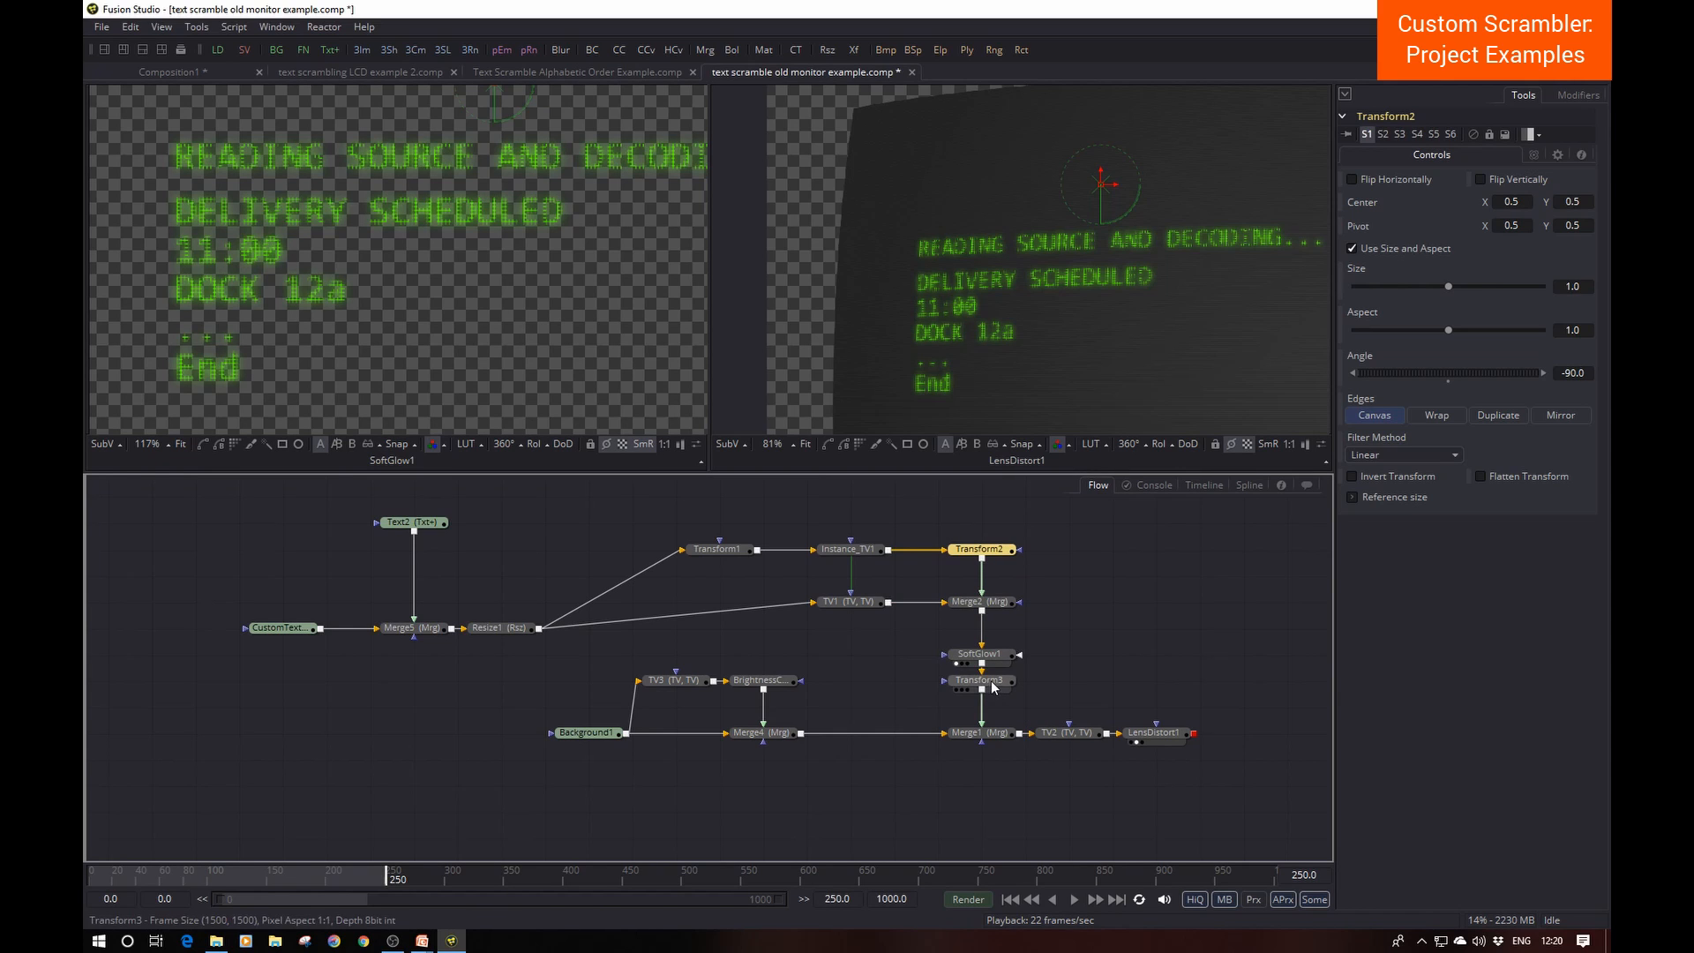
pyautogui.press('1')
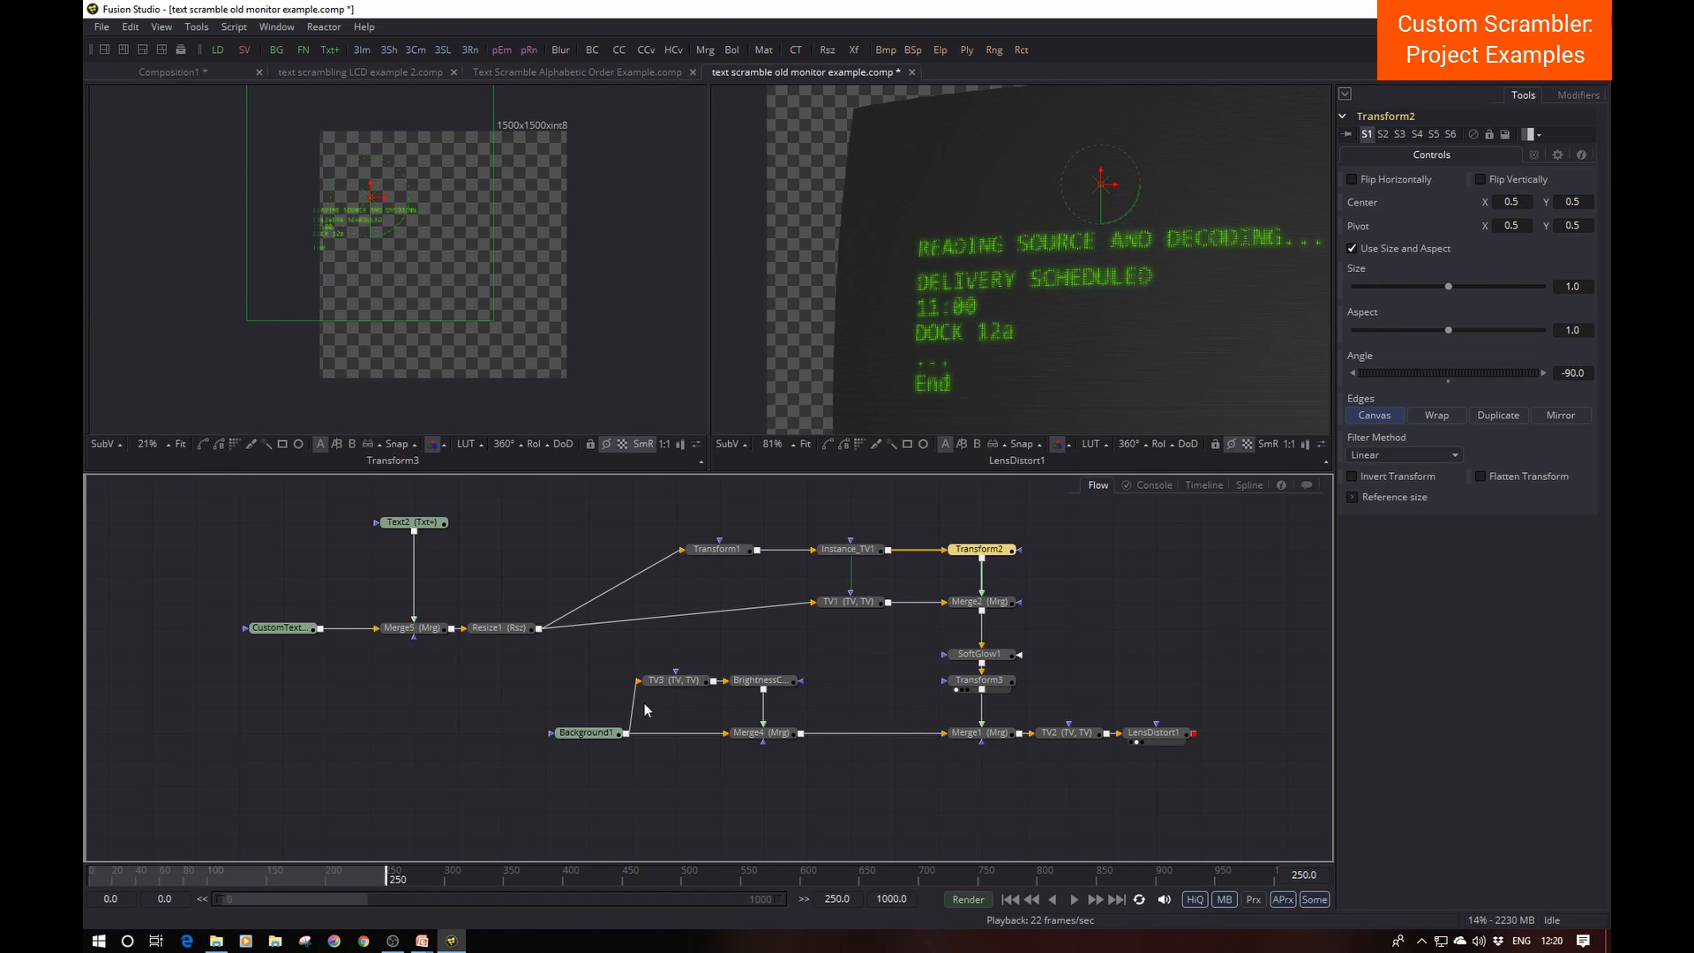
# Step: View Background1, BrightnessContrast1 and Merge4 in the first viewer, examining the background's scan line texture up close
pyautogui.moveTo(587, 733); pyautogui.dragTo(446, 378)
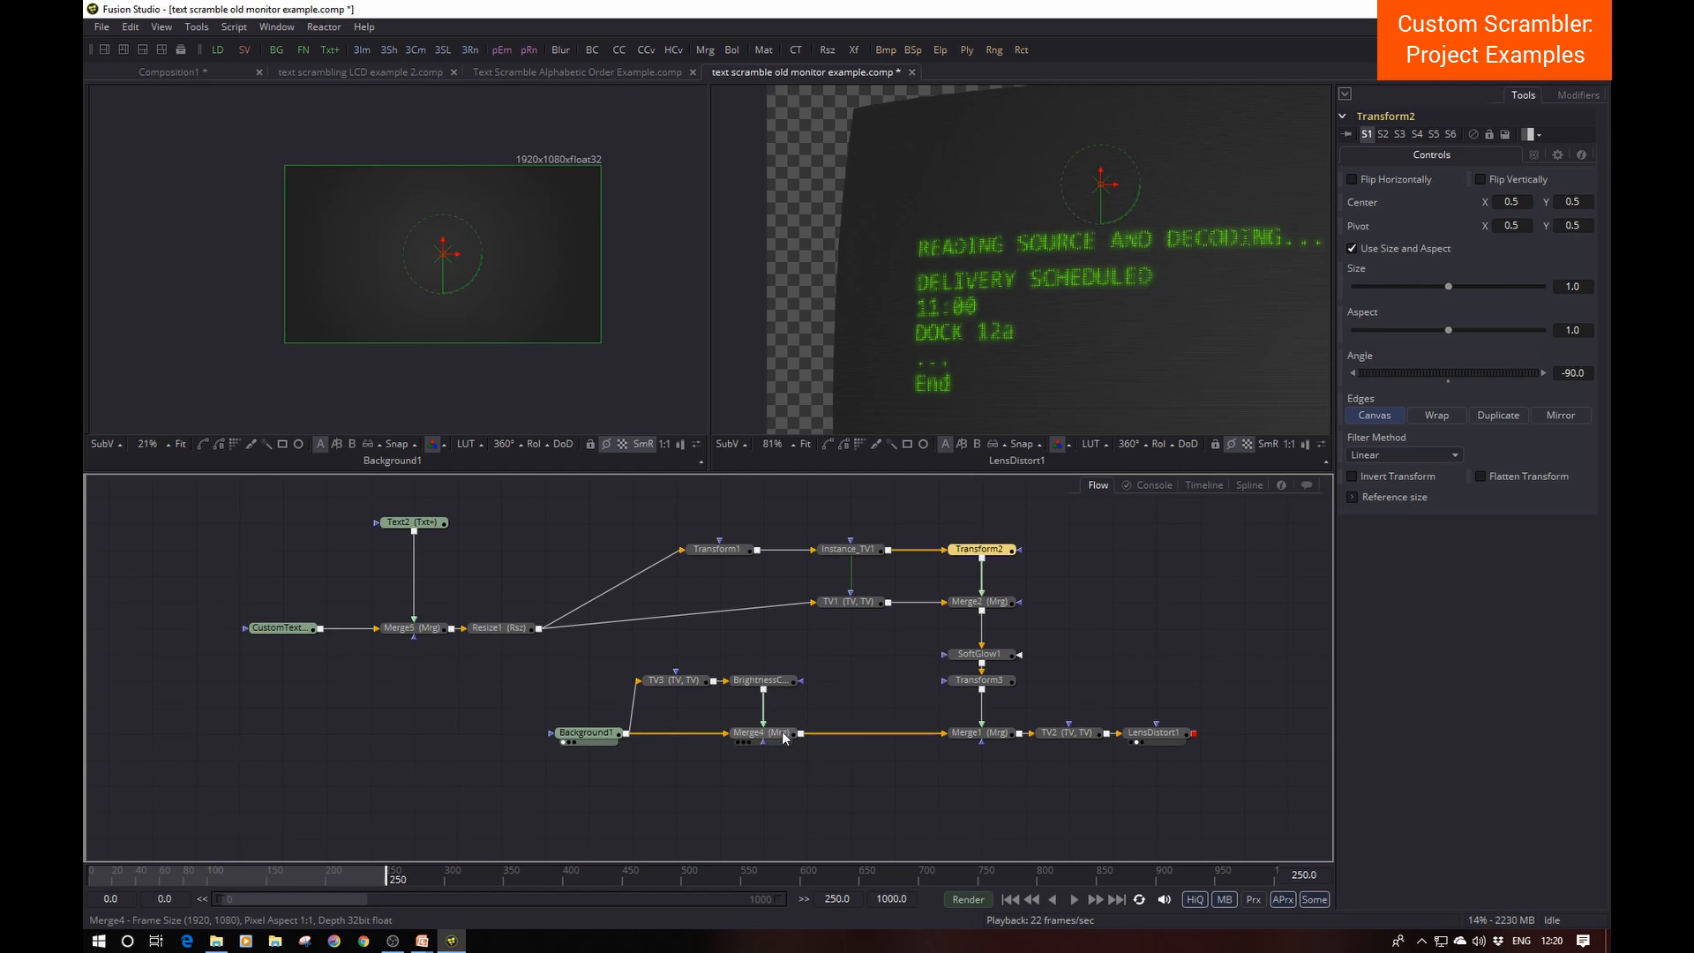
pyautogui.moveTo(781, 737); pyautogui.dragTo(485, 294)
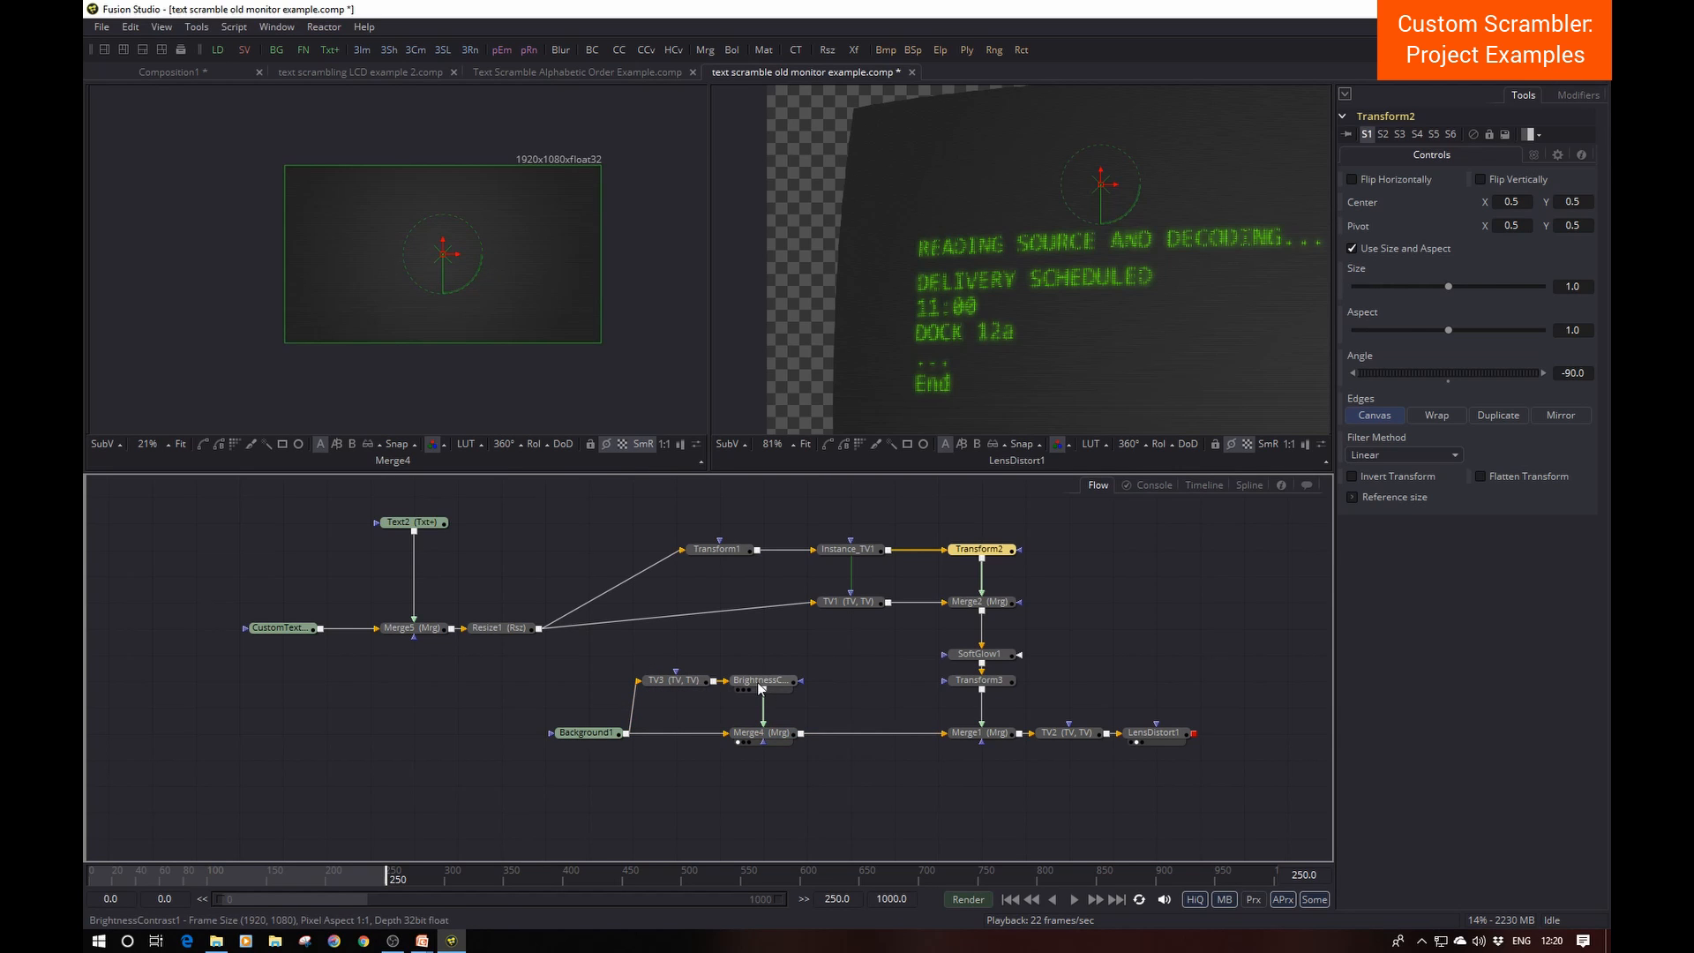
pyautogui.moveTo(759, 681); pyautogui.dragTo(452, 229)
pyautogui.moveTo(767, 742); pyautogui.dragTo(436, 236)
pyautogui.scroll(5, 437, 238)
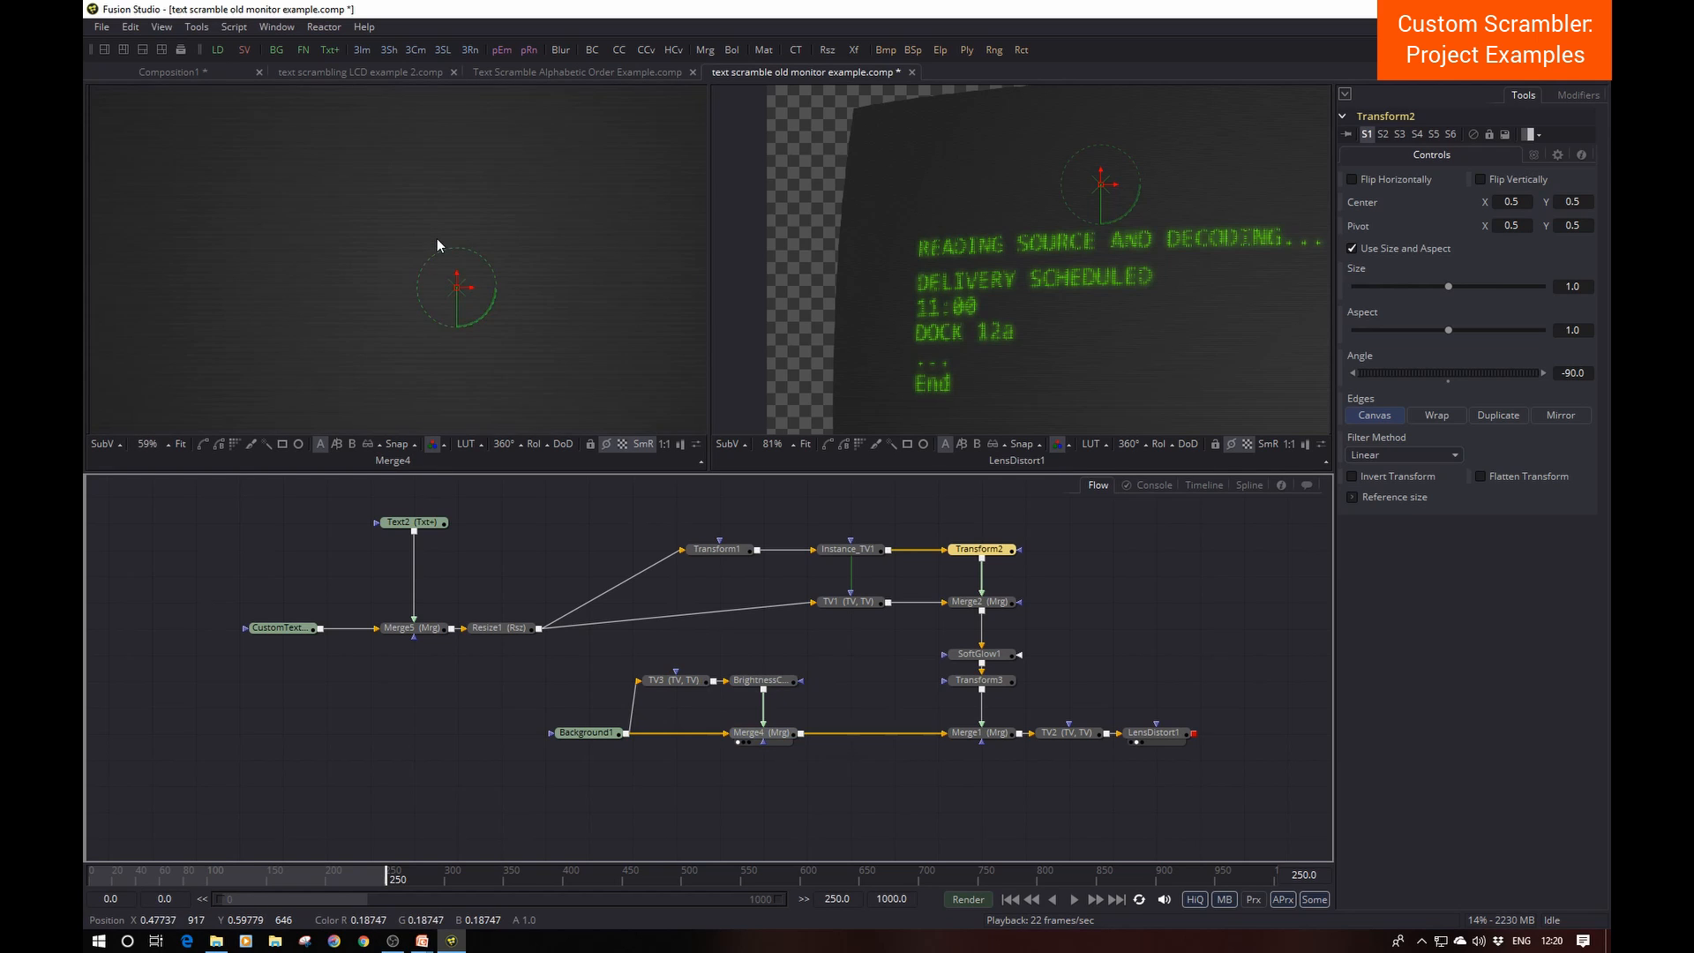
pyautogui.scroll(-2, 530, 250)
pyautogui.scroll(-2, 529, 250)
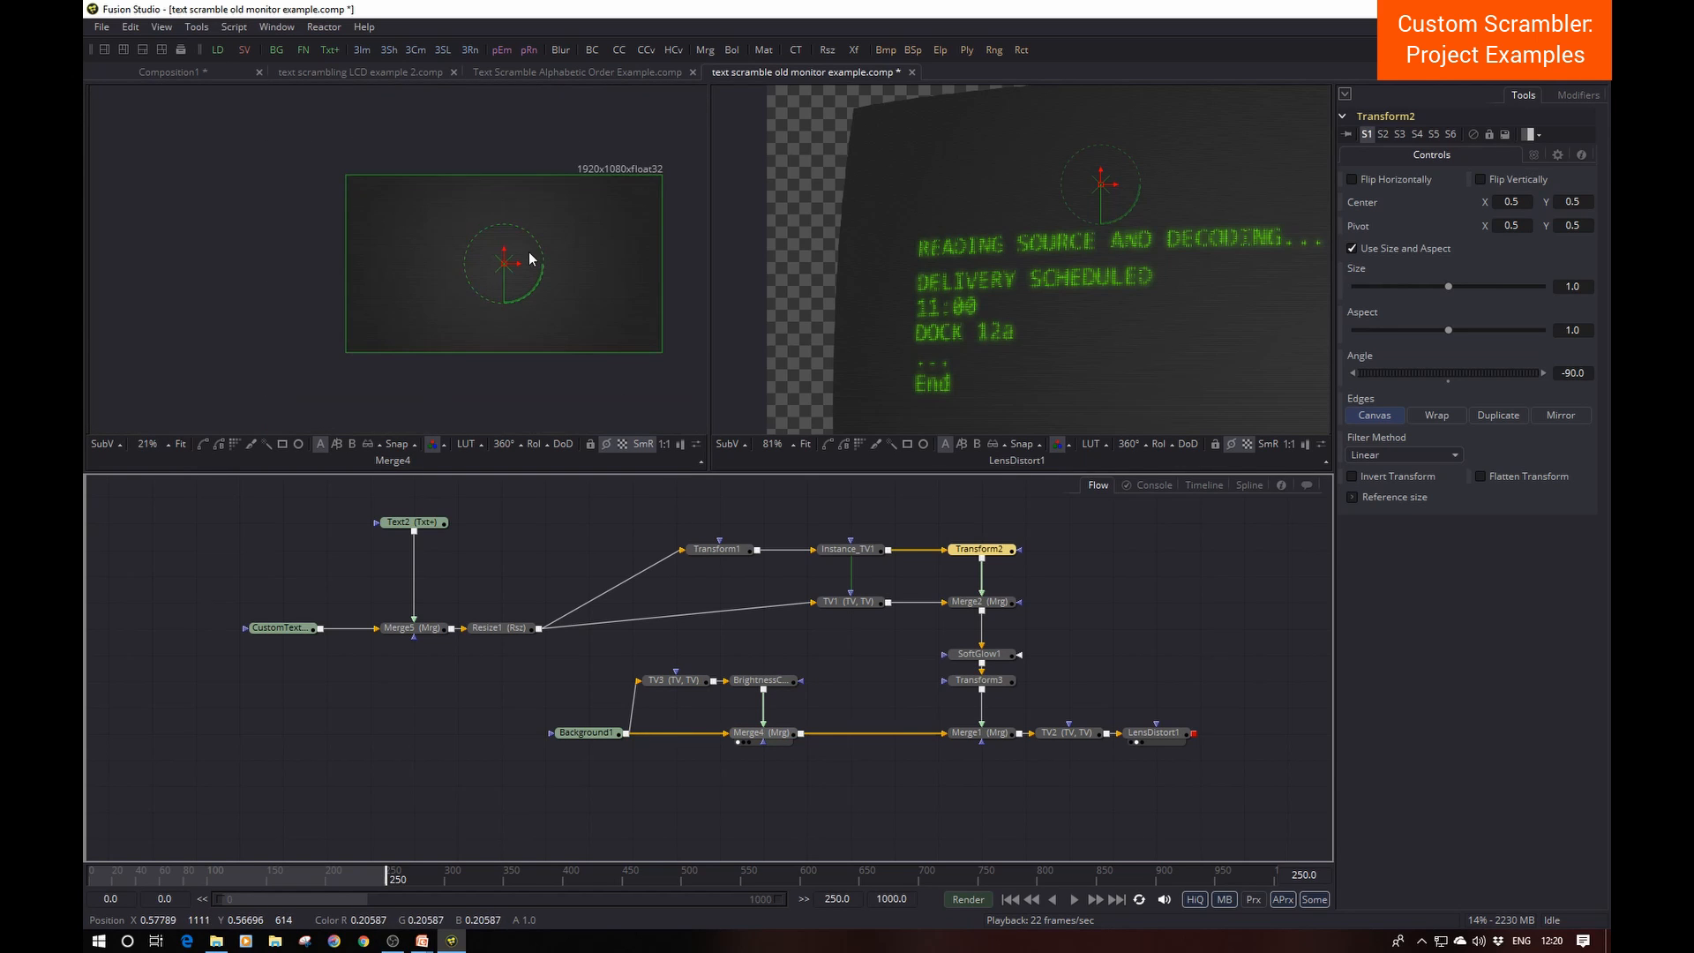
# Step: Show Merge1, TV2 and LensDistort1 one after another in the first viewer to examine the final composite stages
pyautogui.moveTo(984, 738); pyautogui.dragTo(522, 272)
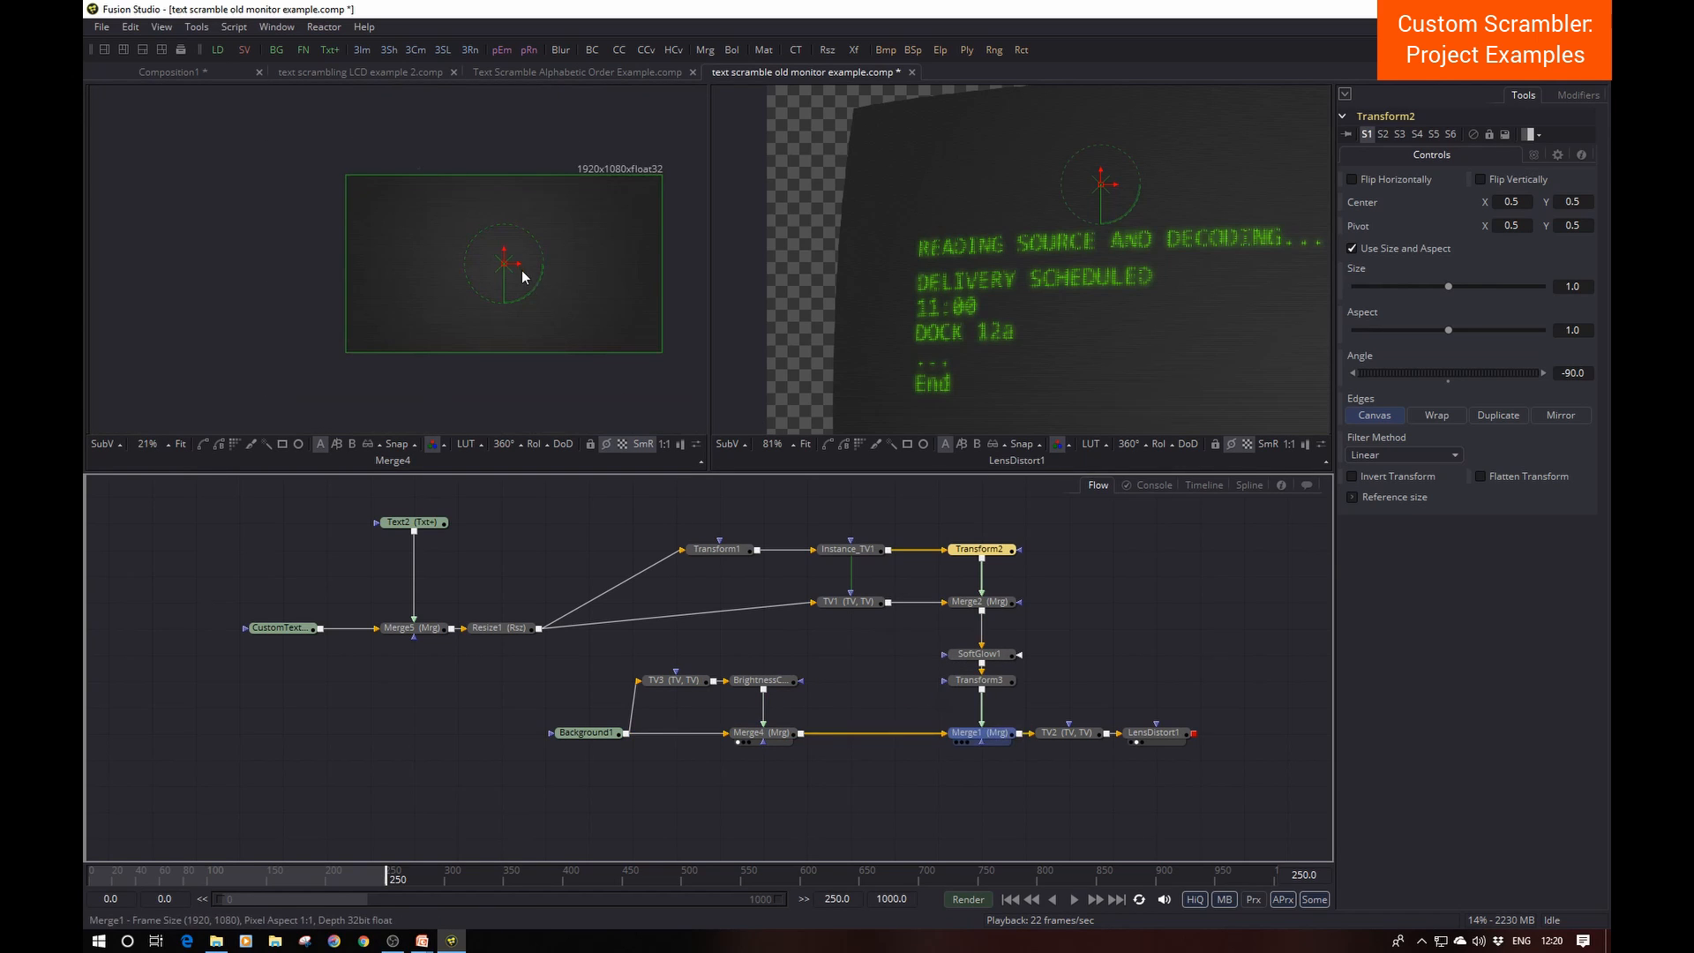
pyautogui.scroll(3, 426, 238)
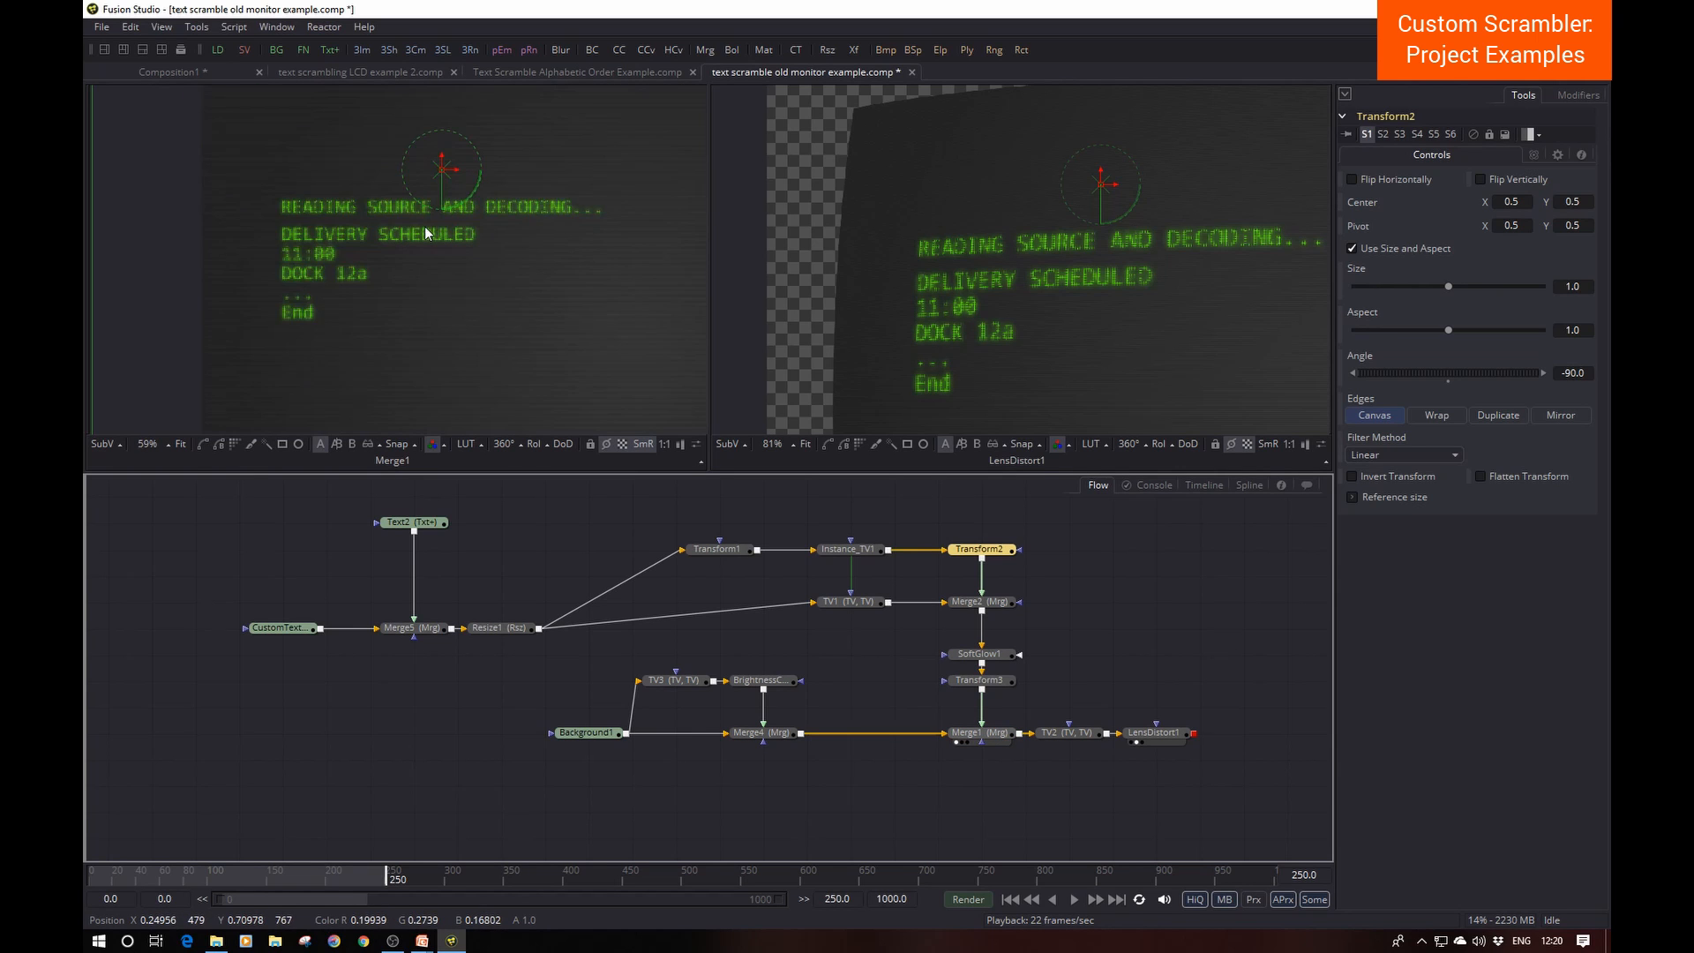
pyautogui.scroll(-1, 426, 237)
pyautogui.moveTo(1072, 734); pyautogui.dragTo(536, 288)
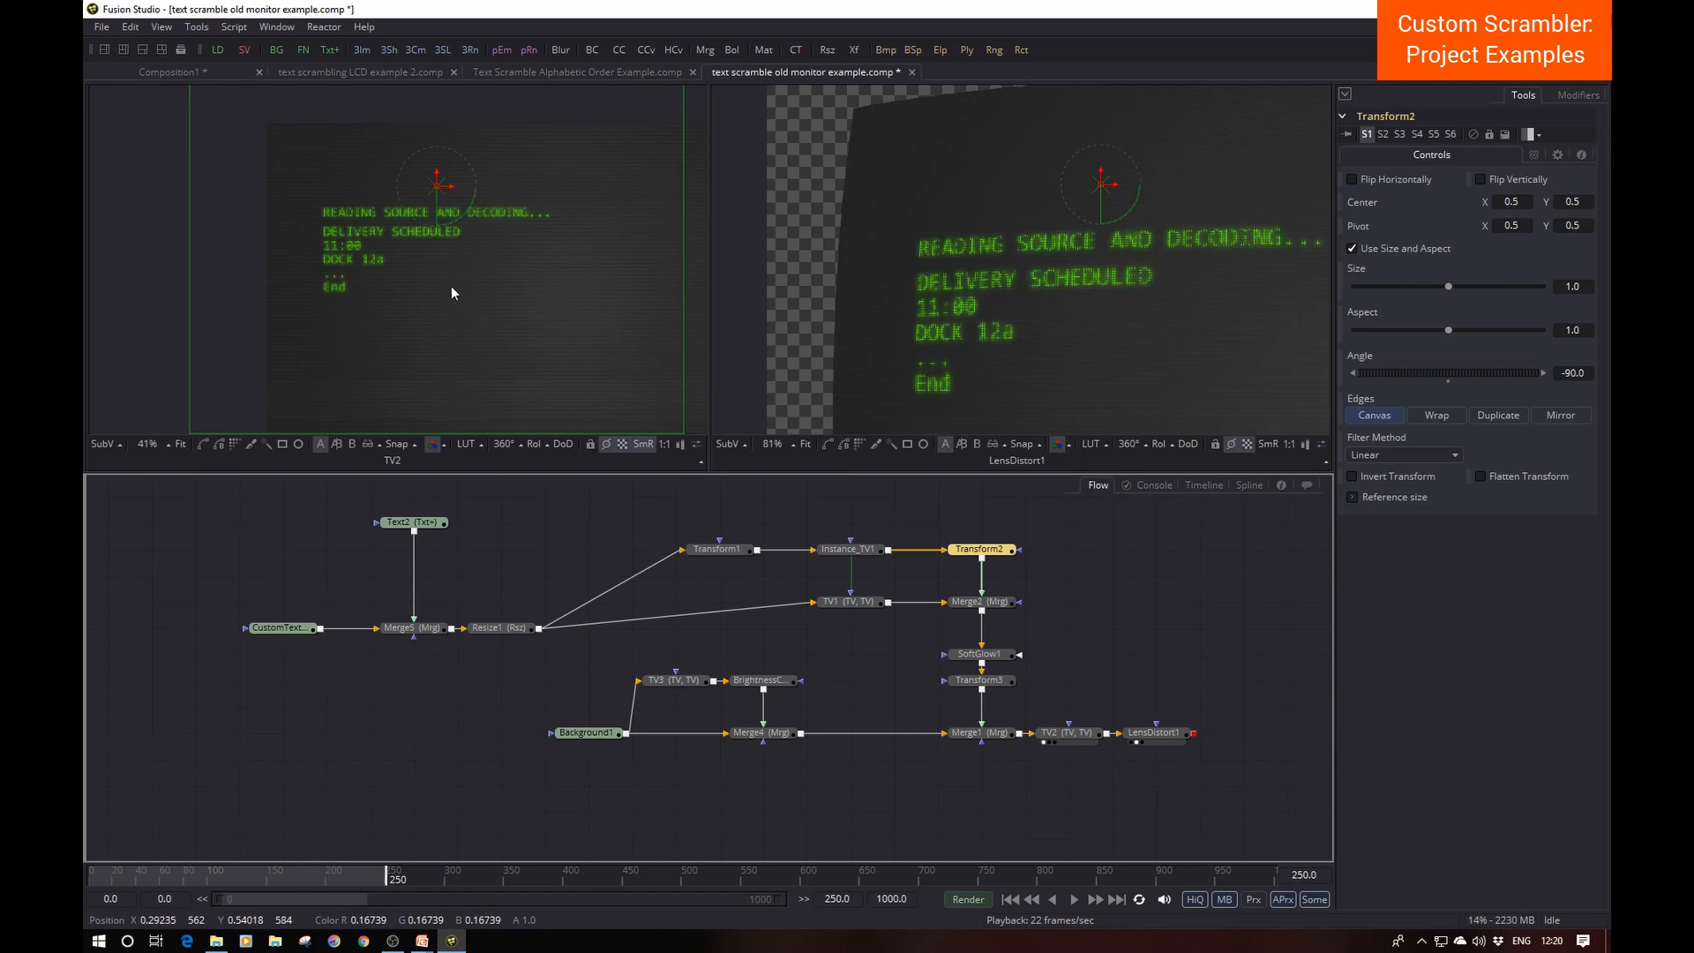
pyautogui.scroll(-2, 450, 284)
pyautogui.scroll(1, 450, 285)
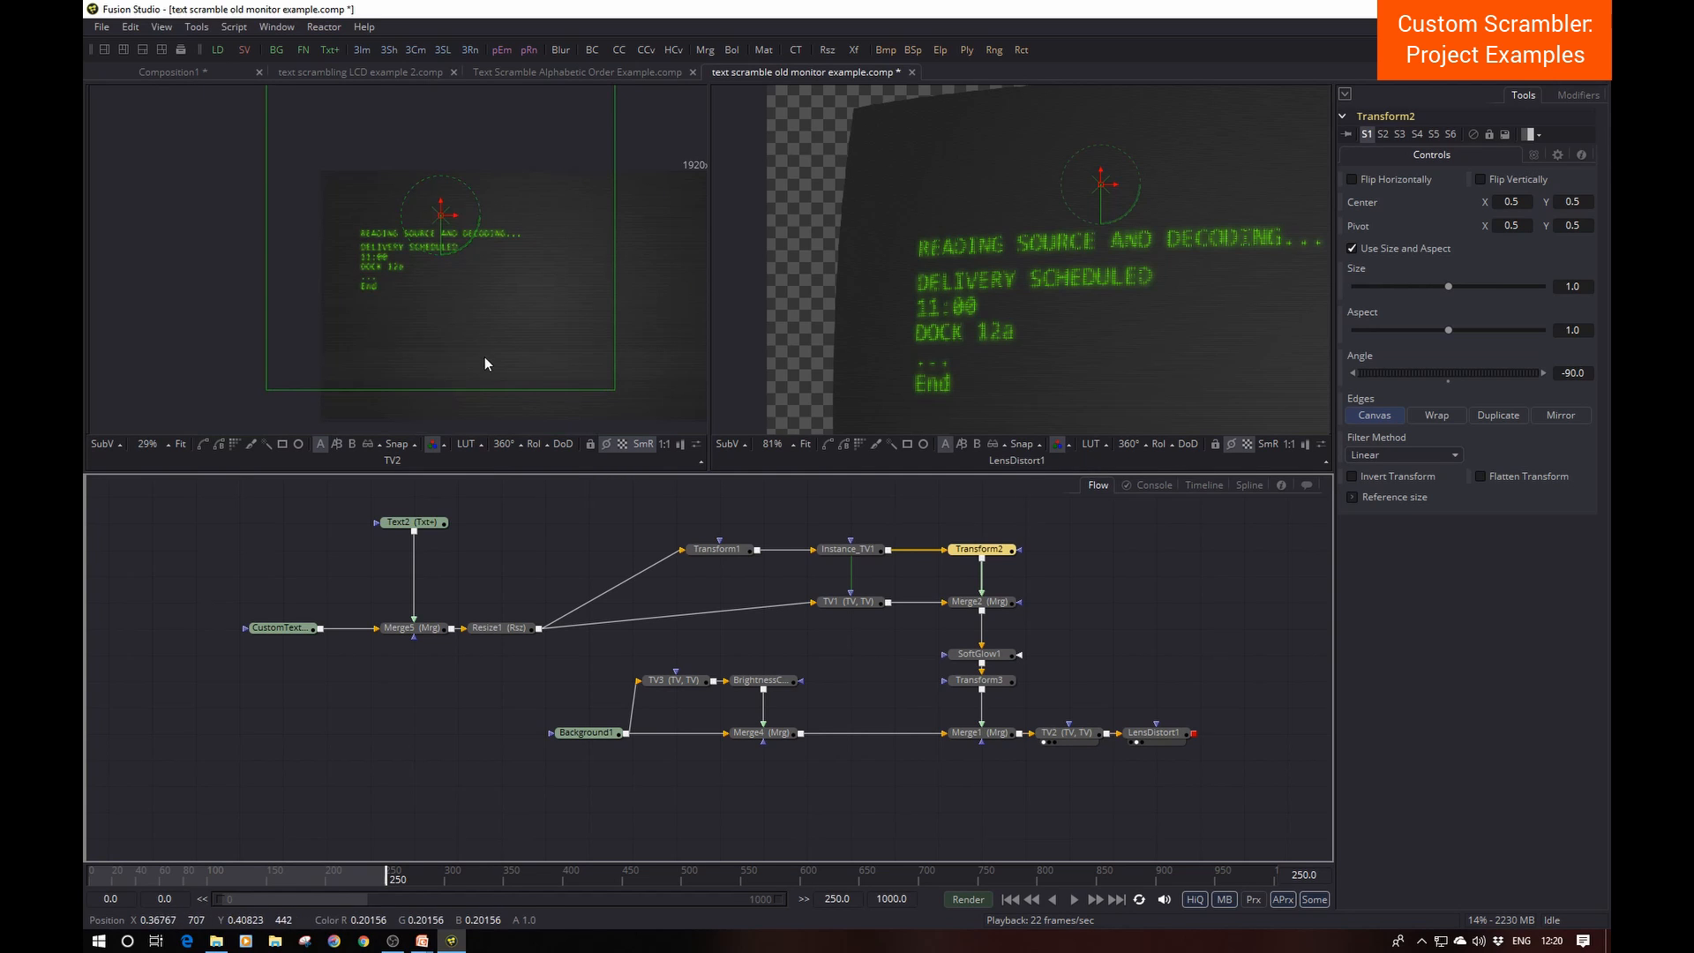
pyautogui.moveTo(1177, 737); pyautogui.dragTo(350, 228)
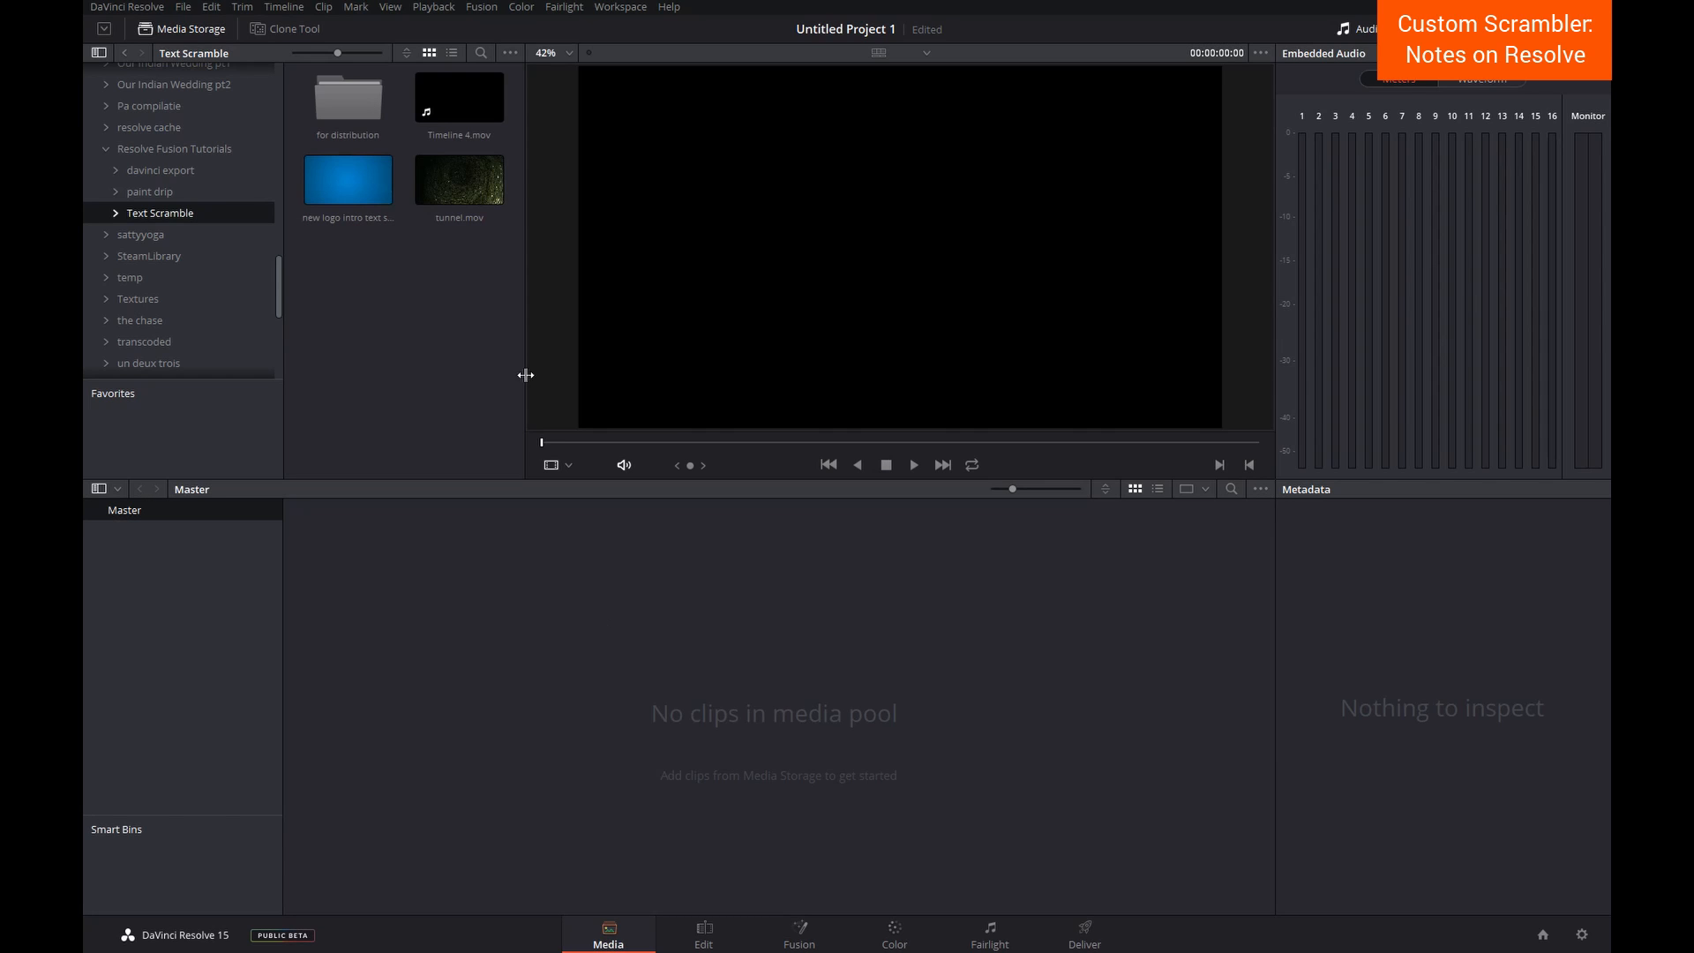
# Step: Import tunnel.mov from the Text Scramble folder into the media pool, changing the project frame rate to match the clip
pyautogui.click(446, 187)
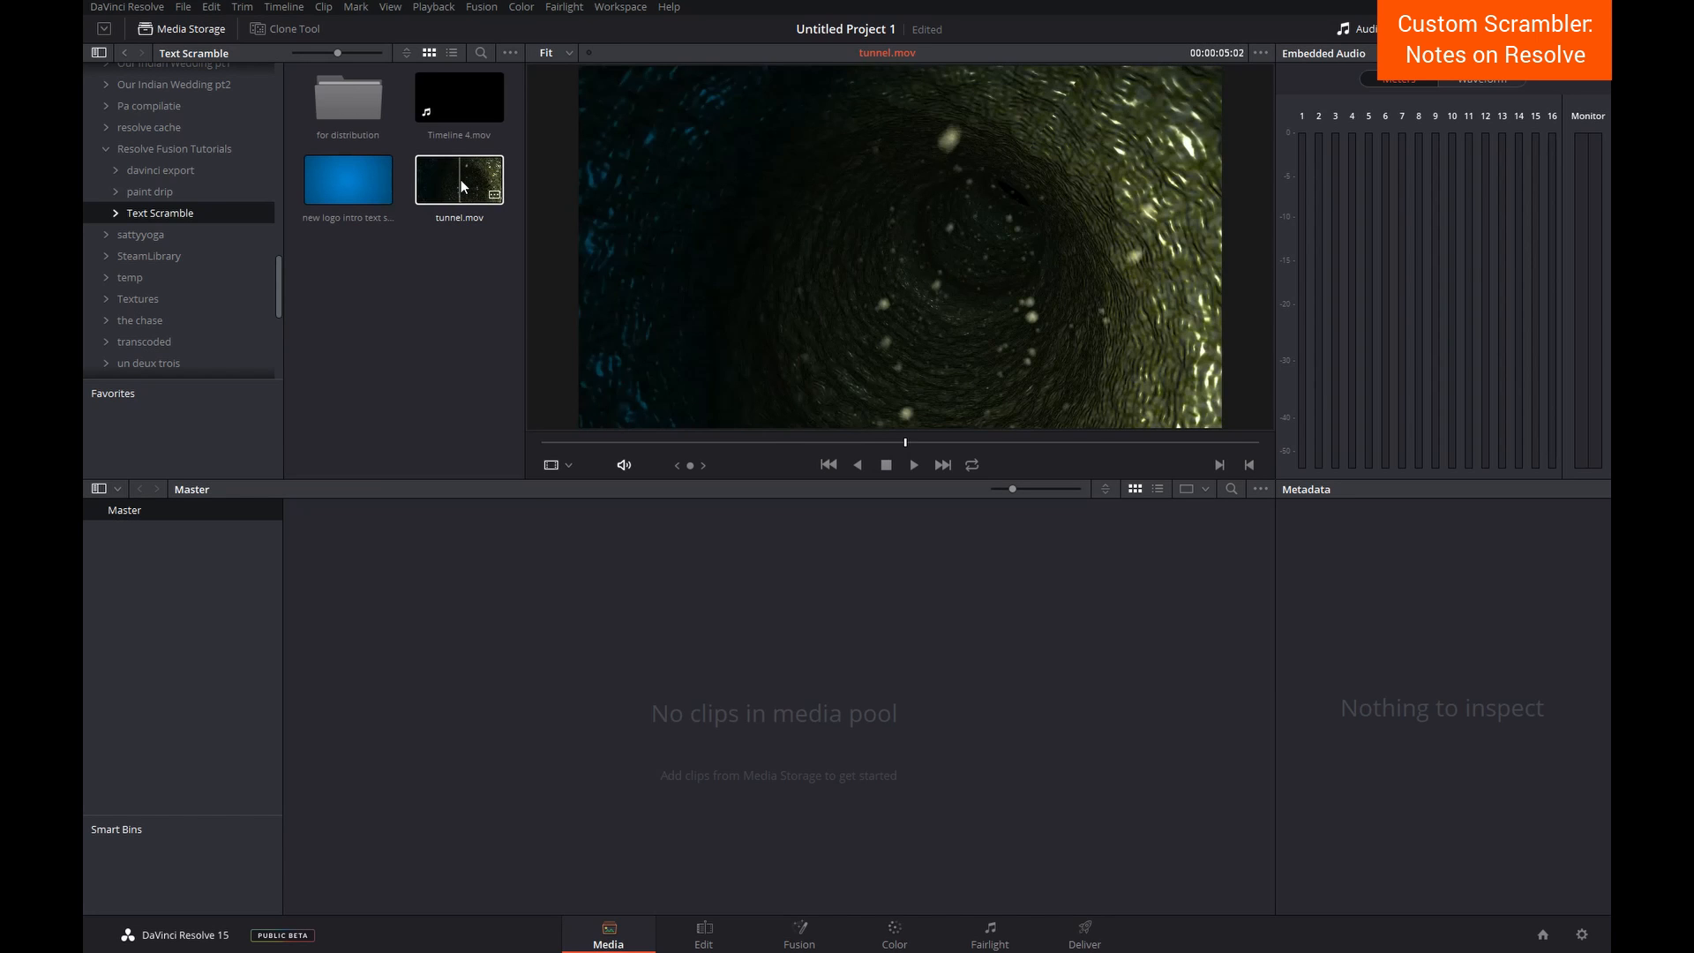
pyautogui.click(458, 178)
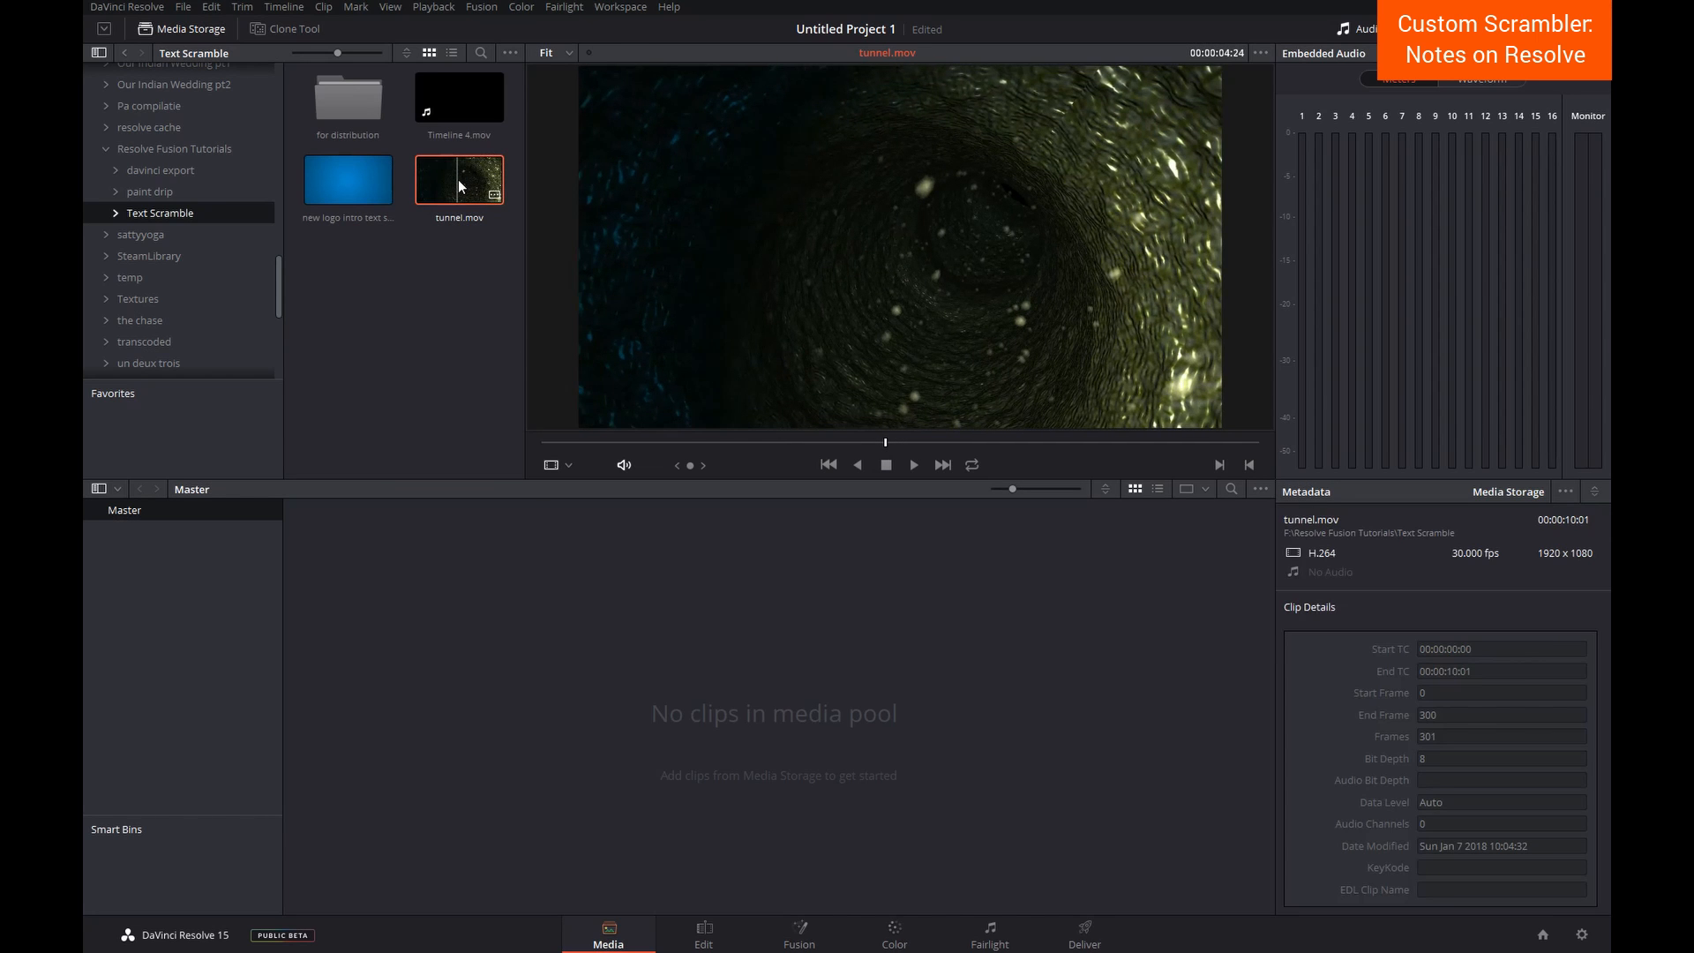
pyautogui.moveTo(458, 178); pyautogui.dragTo(442, 561)
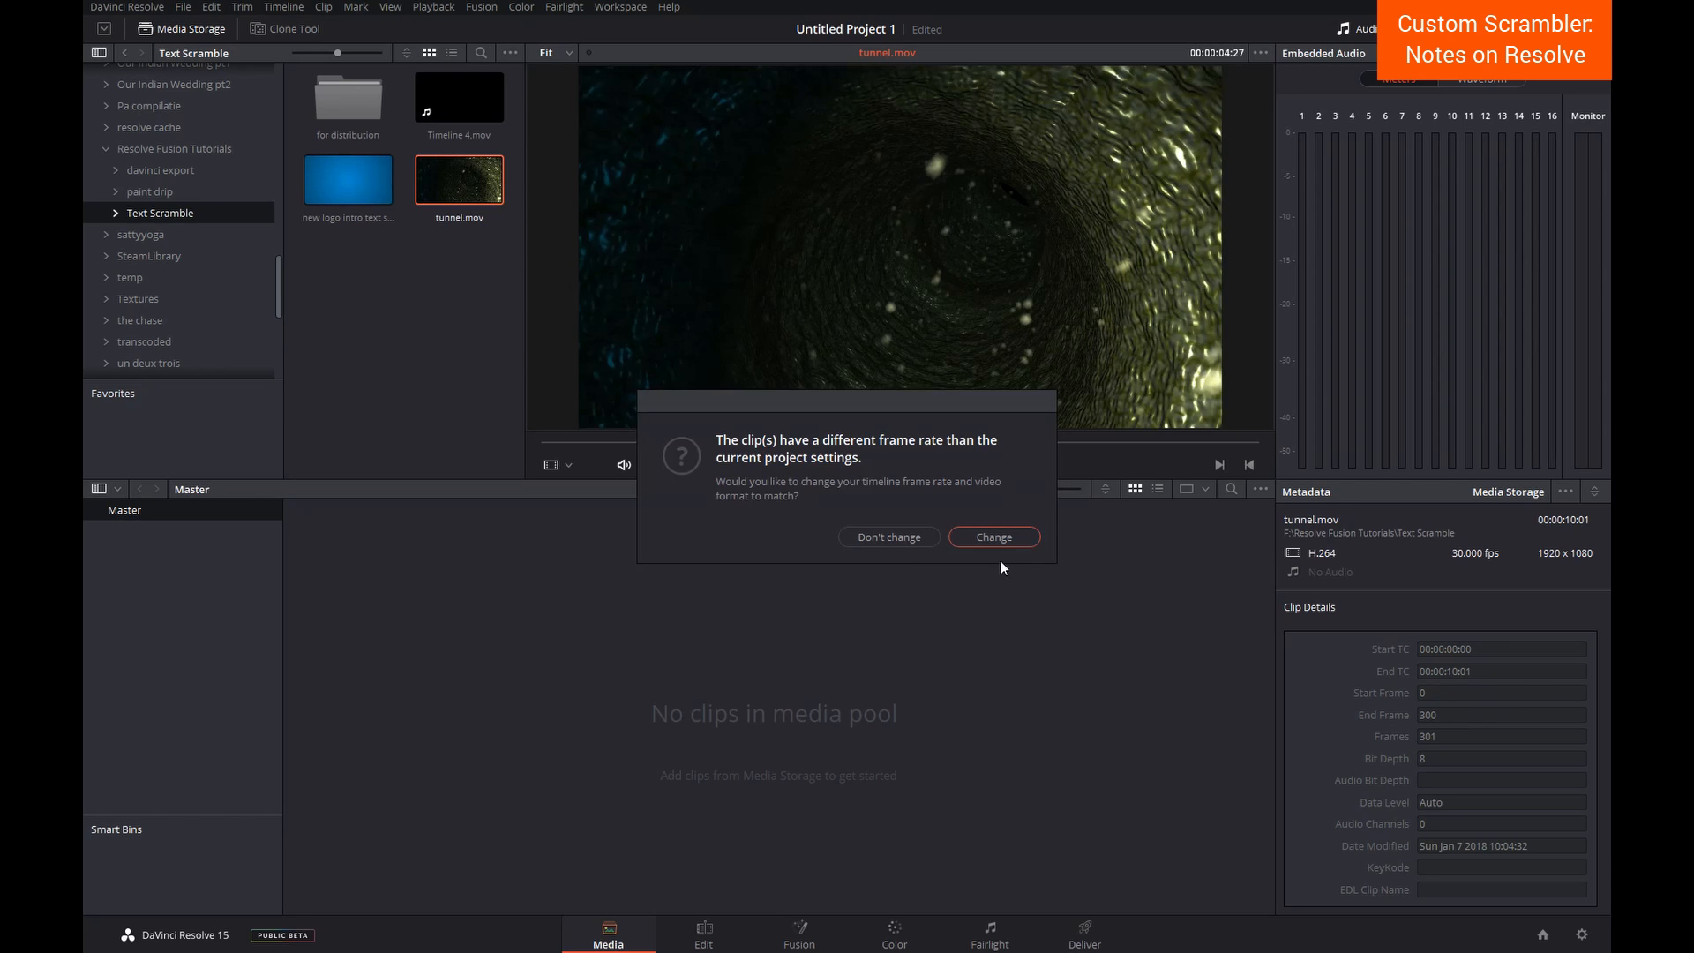
pyautogui.click(977, 536)
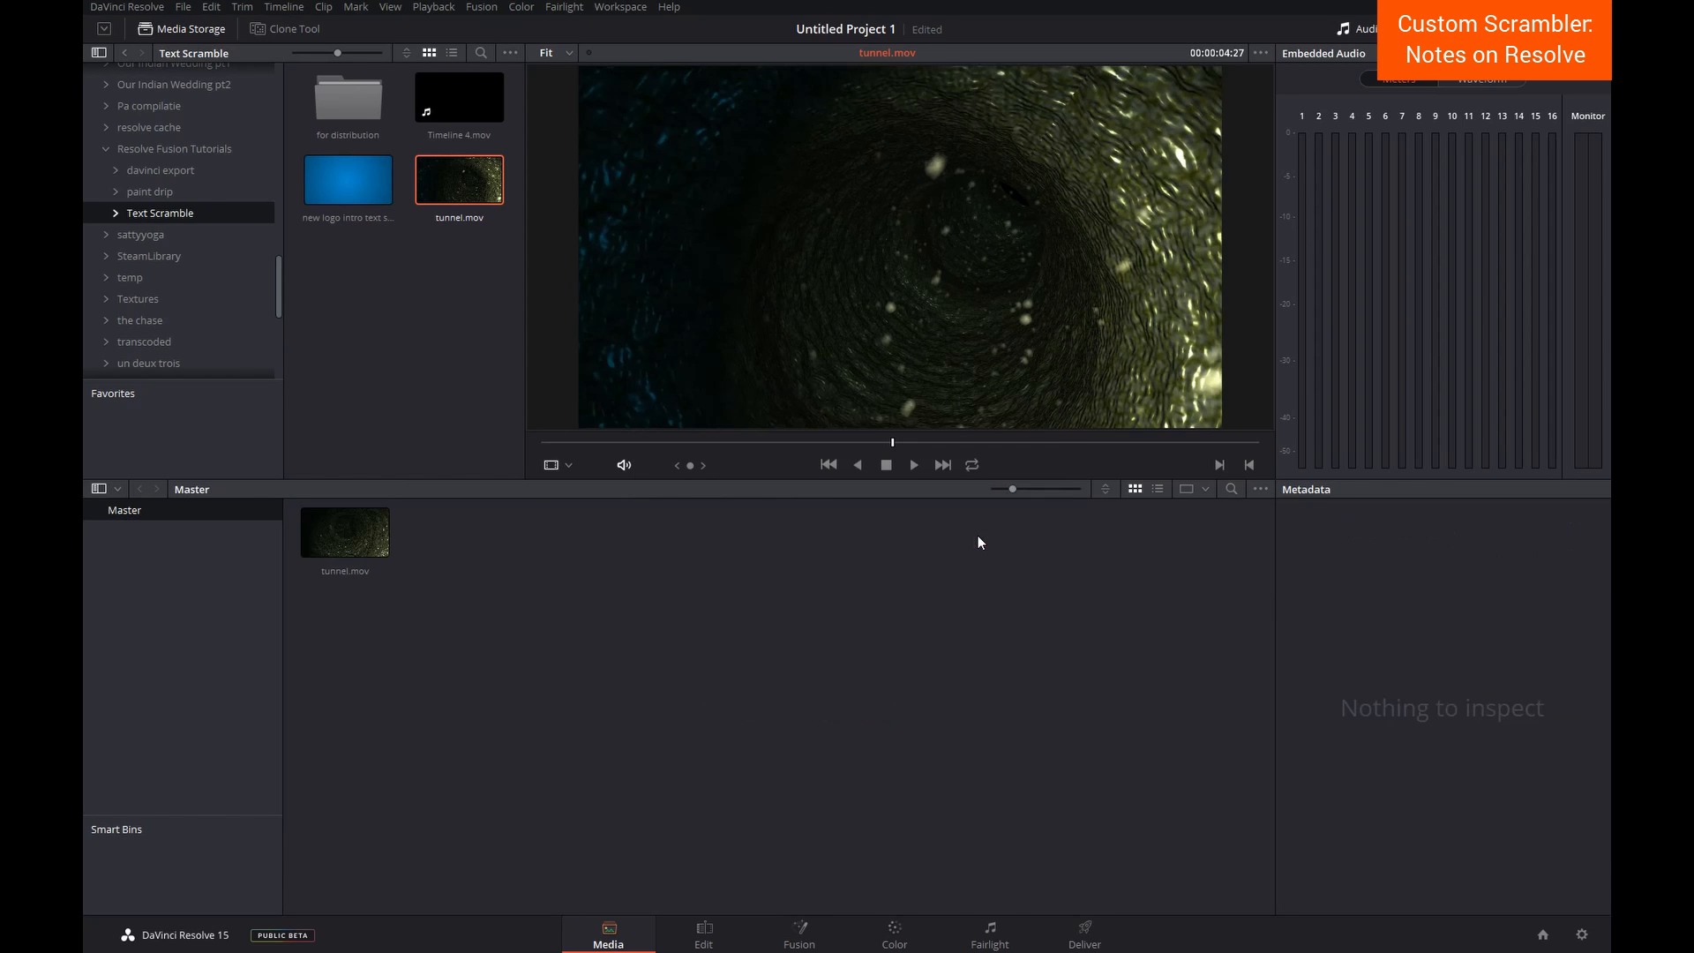
# Step: Place tunnel.mov at the start of a new timeline on the Edit page, play it and return to the first frame
pyautogui.click(709, 934)
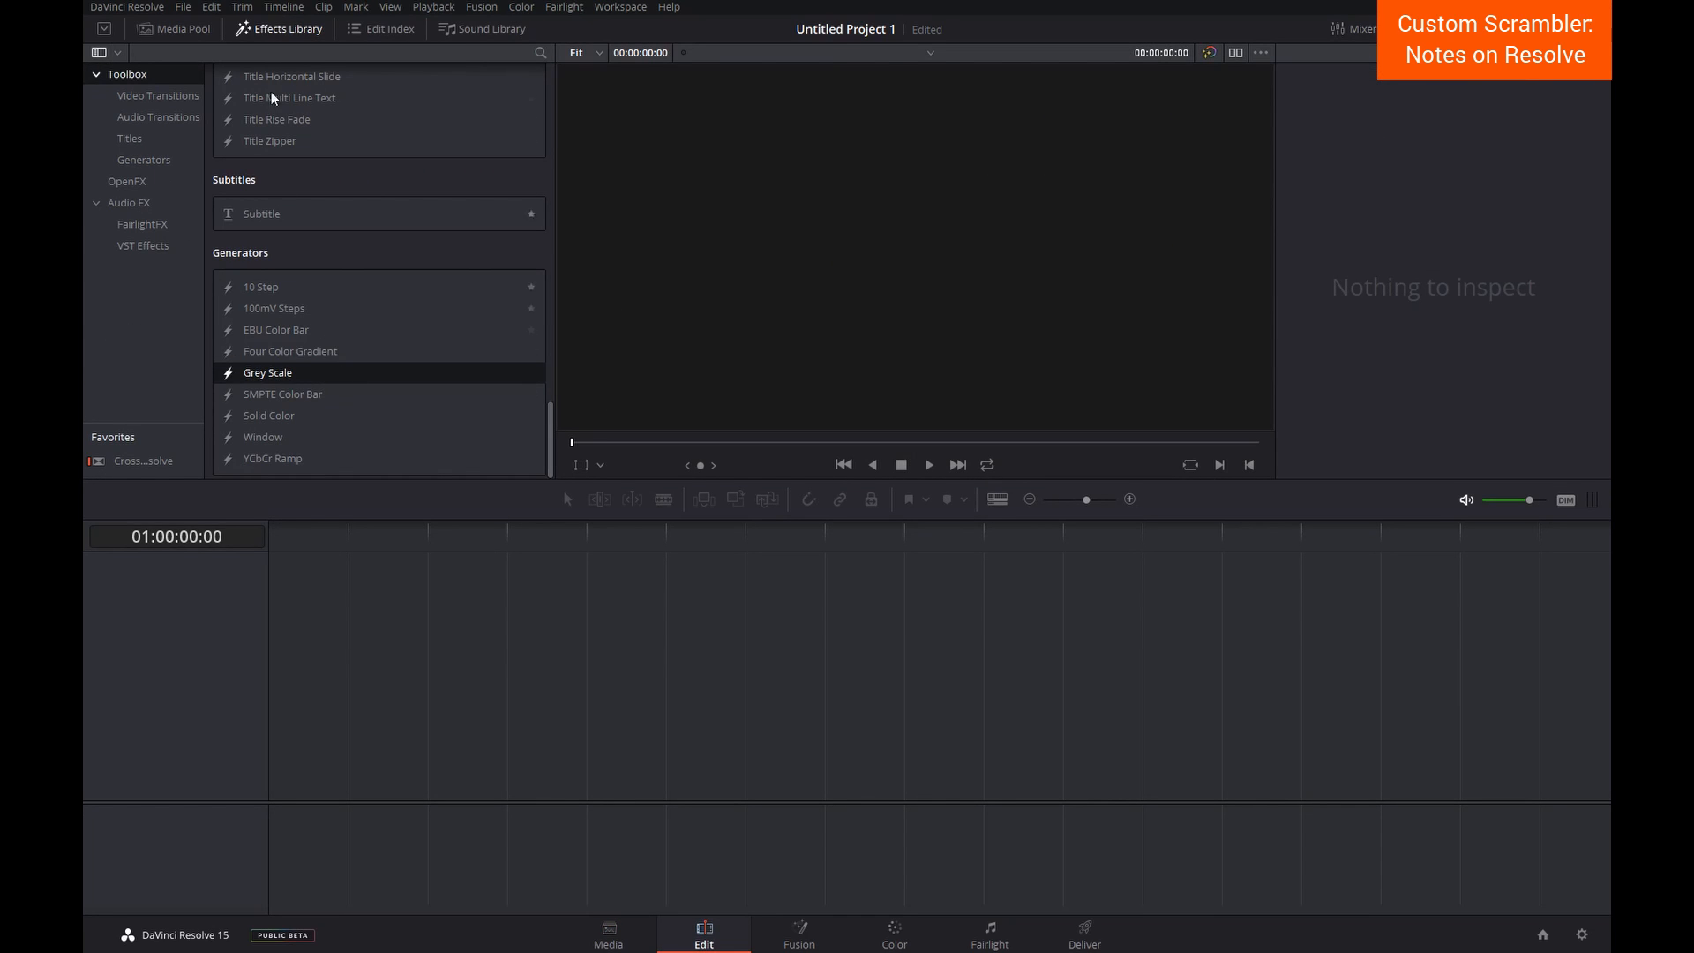
pyautogui.click(201, 28)
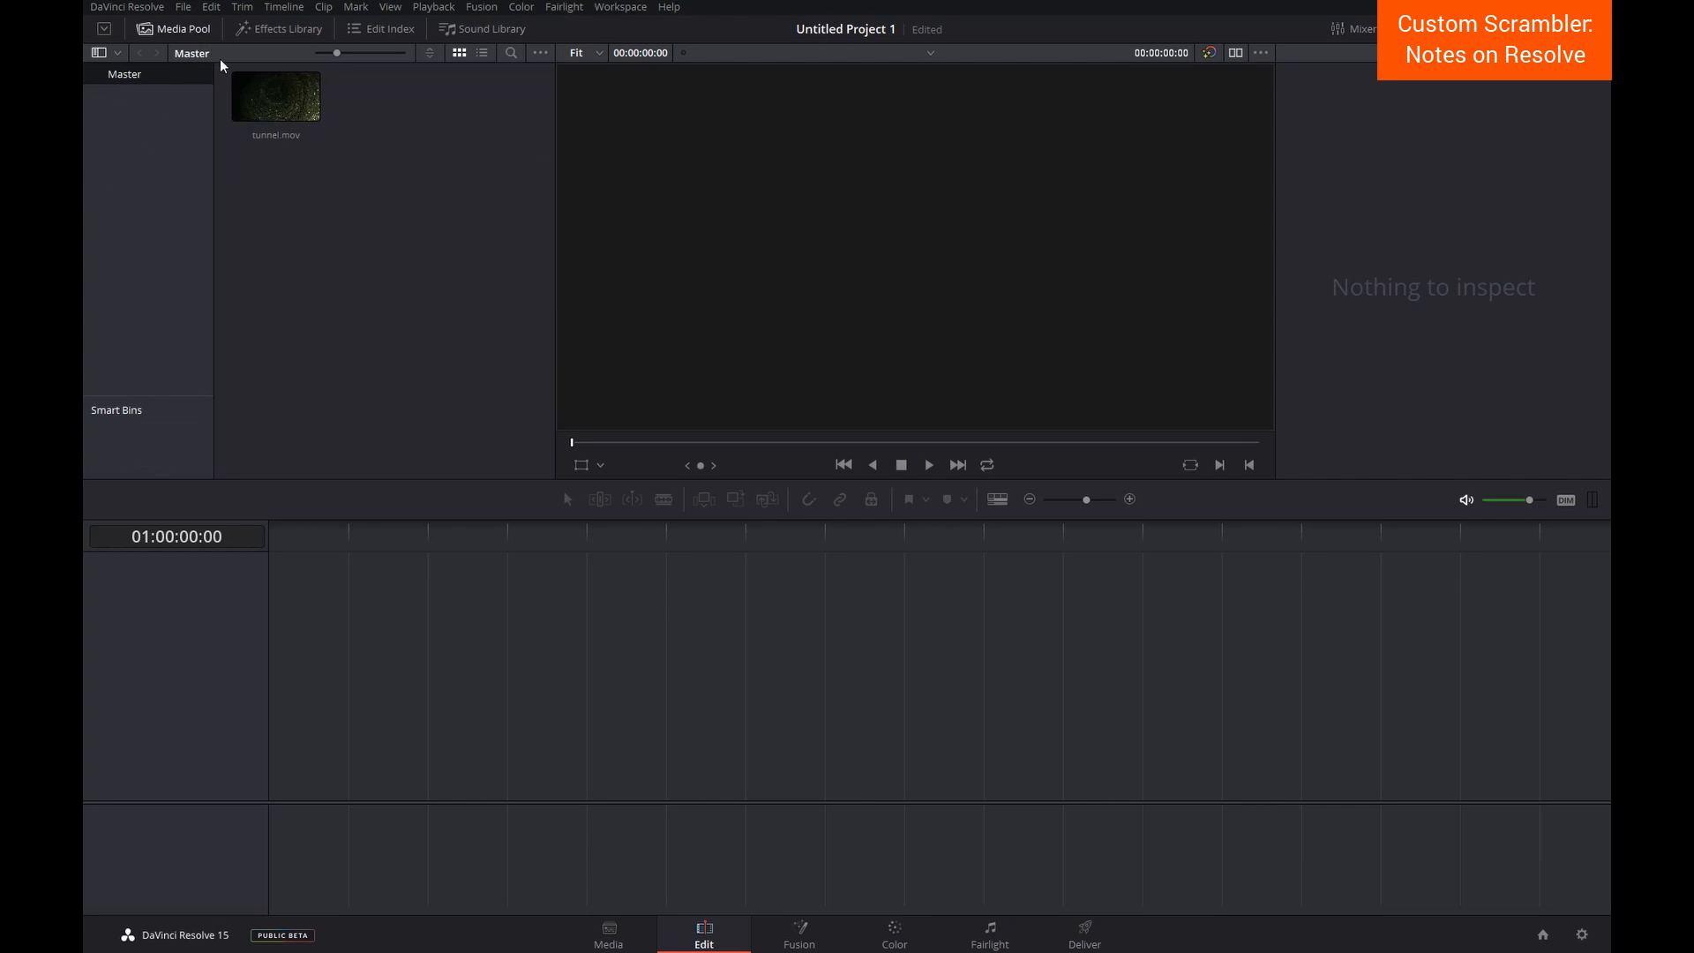
pyautogui.moveTo(241, 106); pyautogui.dragTo(272, 803)
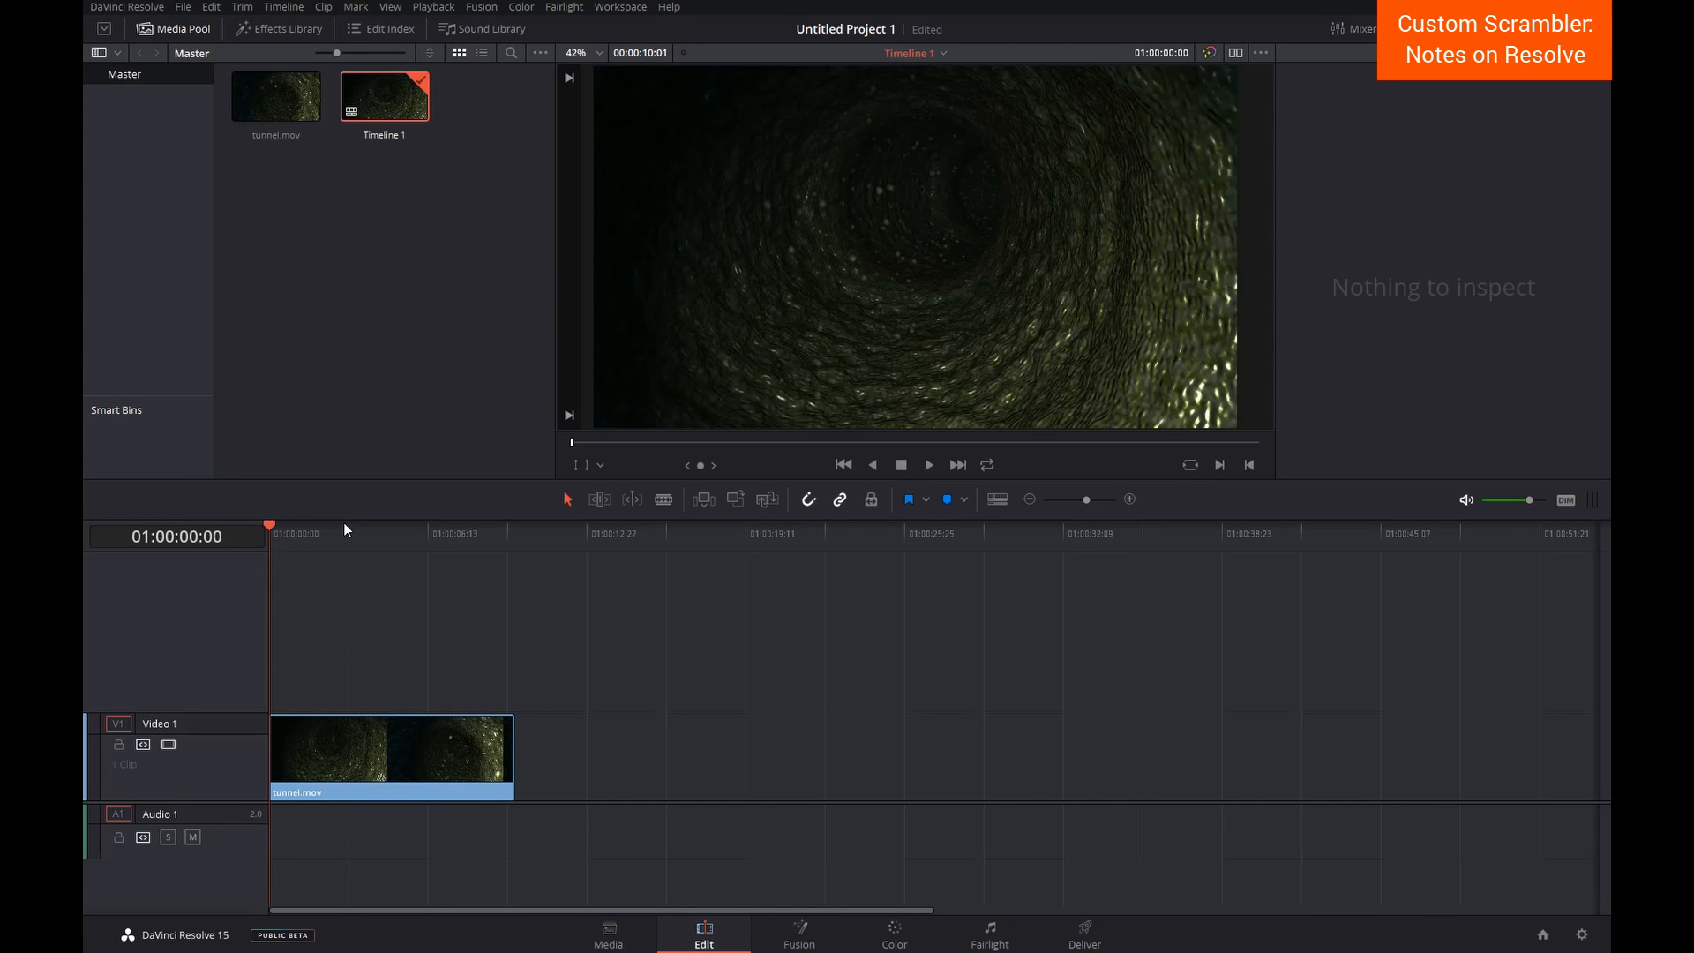
pyautogui.press('space')
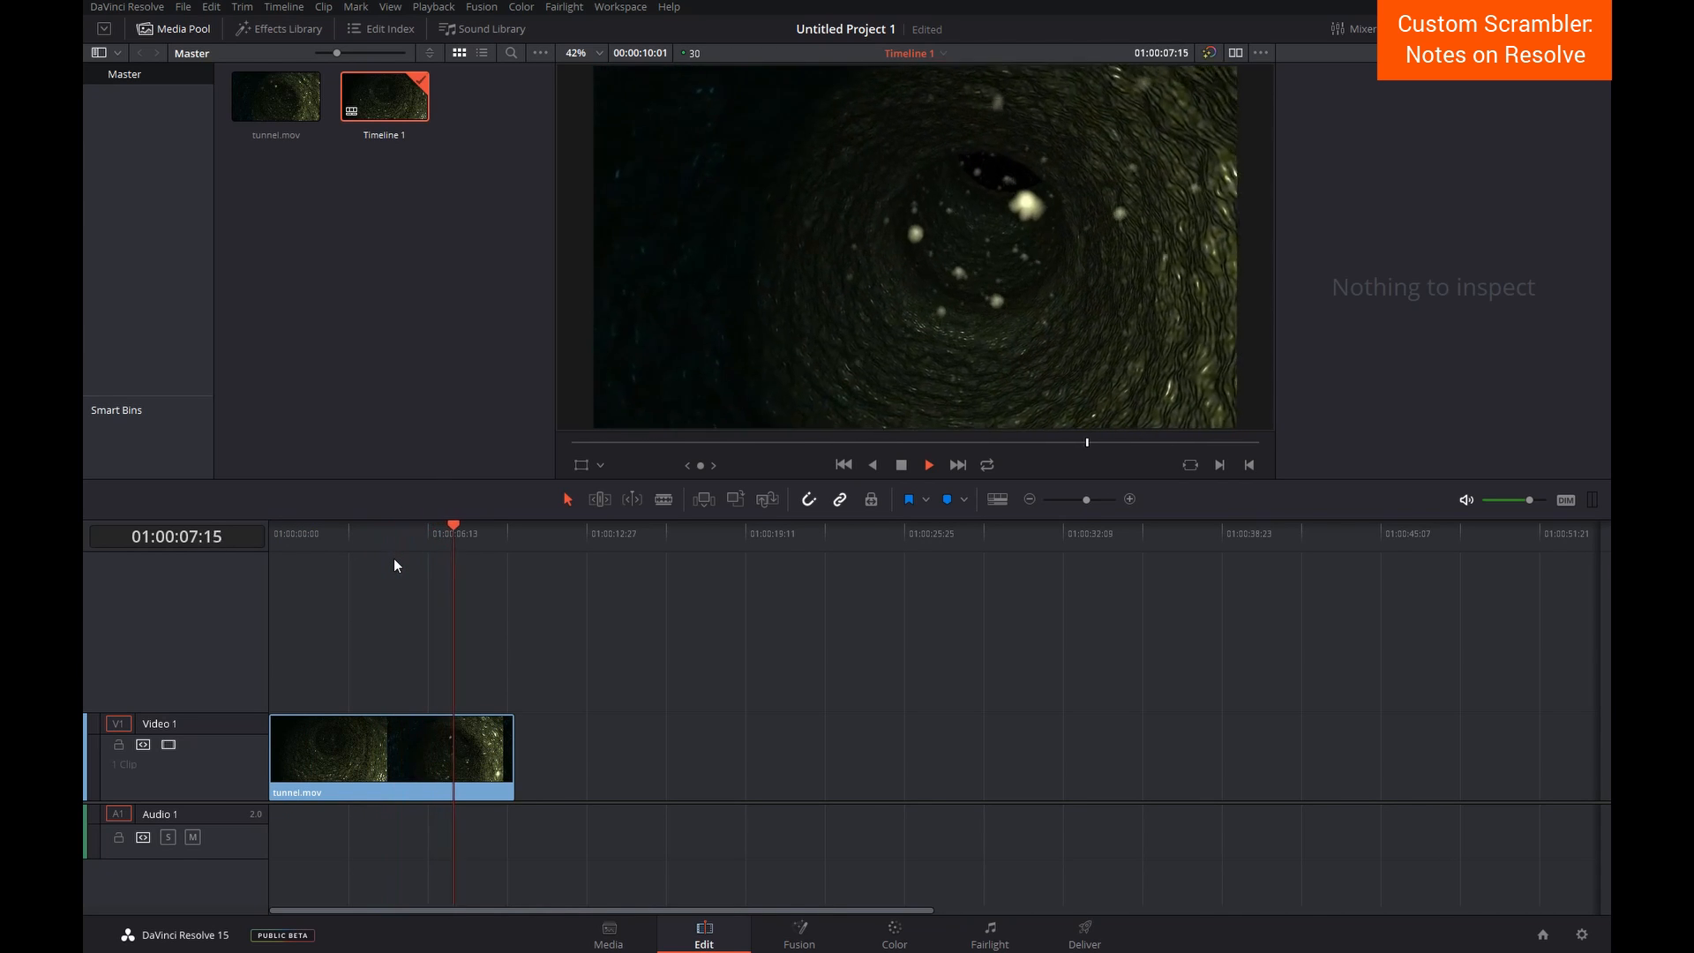
pyautogui.moveTo(474, 532); pyautogui.dragTo(250, 553)
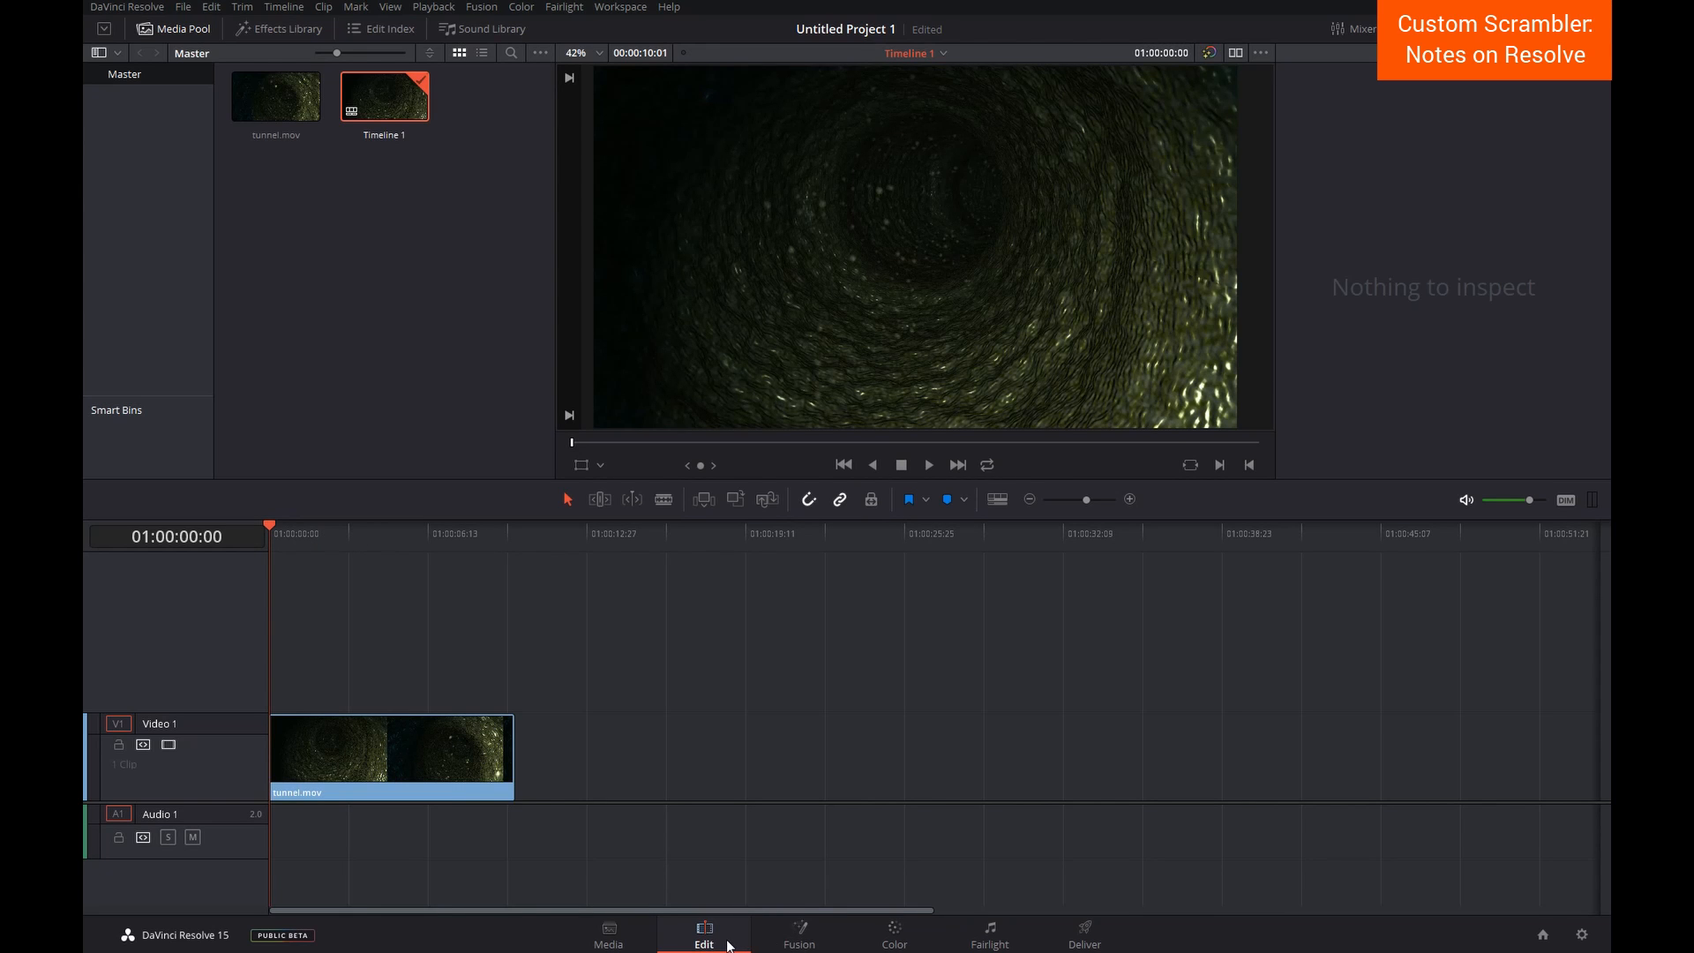
# Step: Add a CustomTextScramble node to the clip's Fusion composition, merged over MediaIn1
pyautogui.click(799, 941)
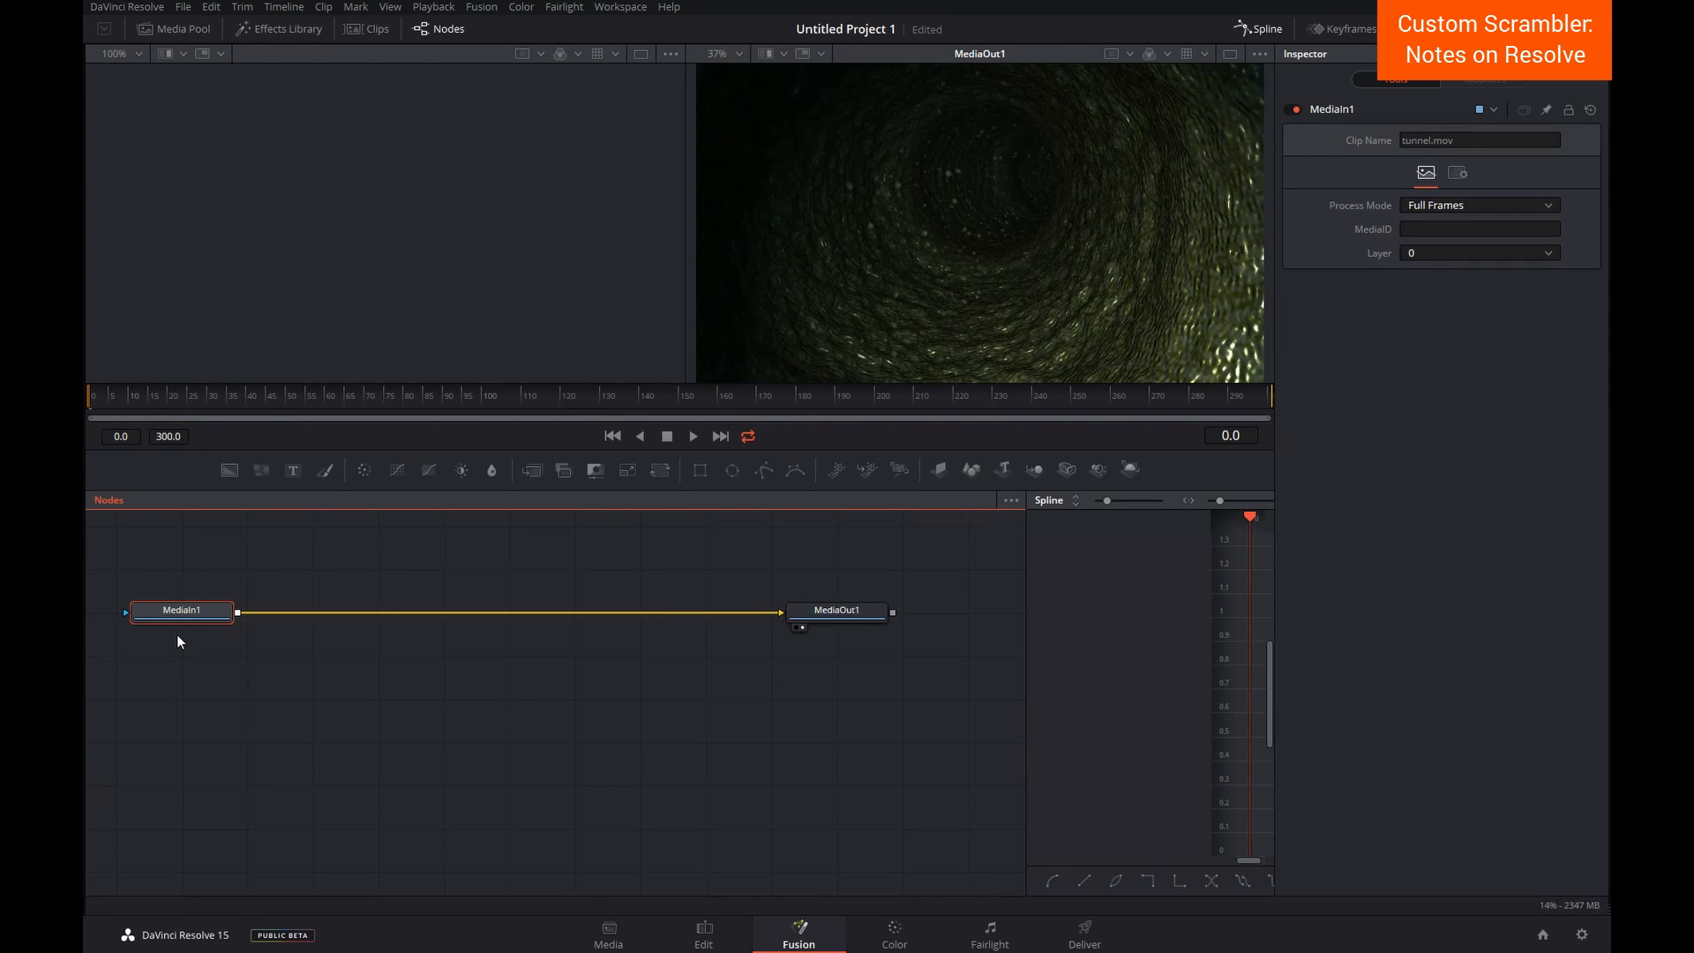
pyautogui.hotkey('shift', 'space')
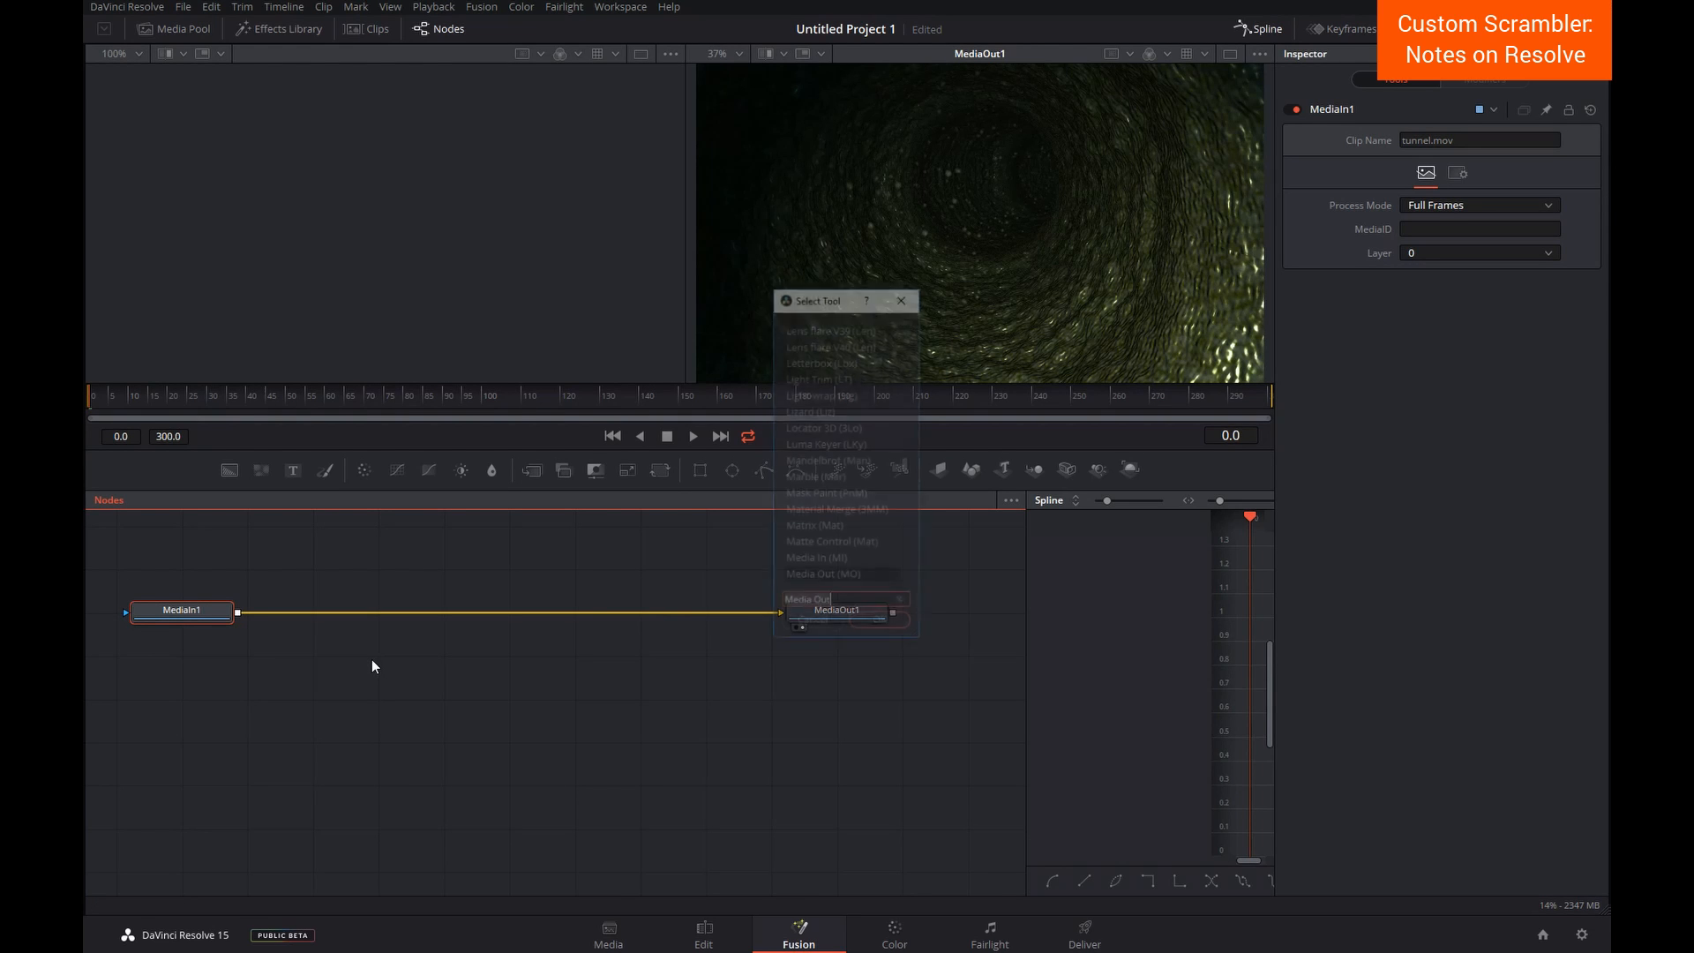
pyautogui.write('Media Out')
pyautogui.write('text')
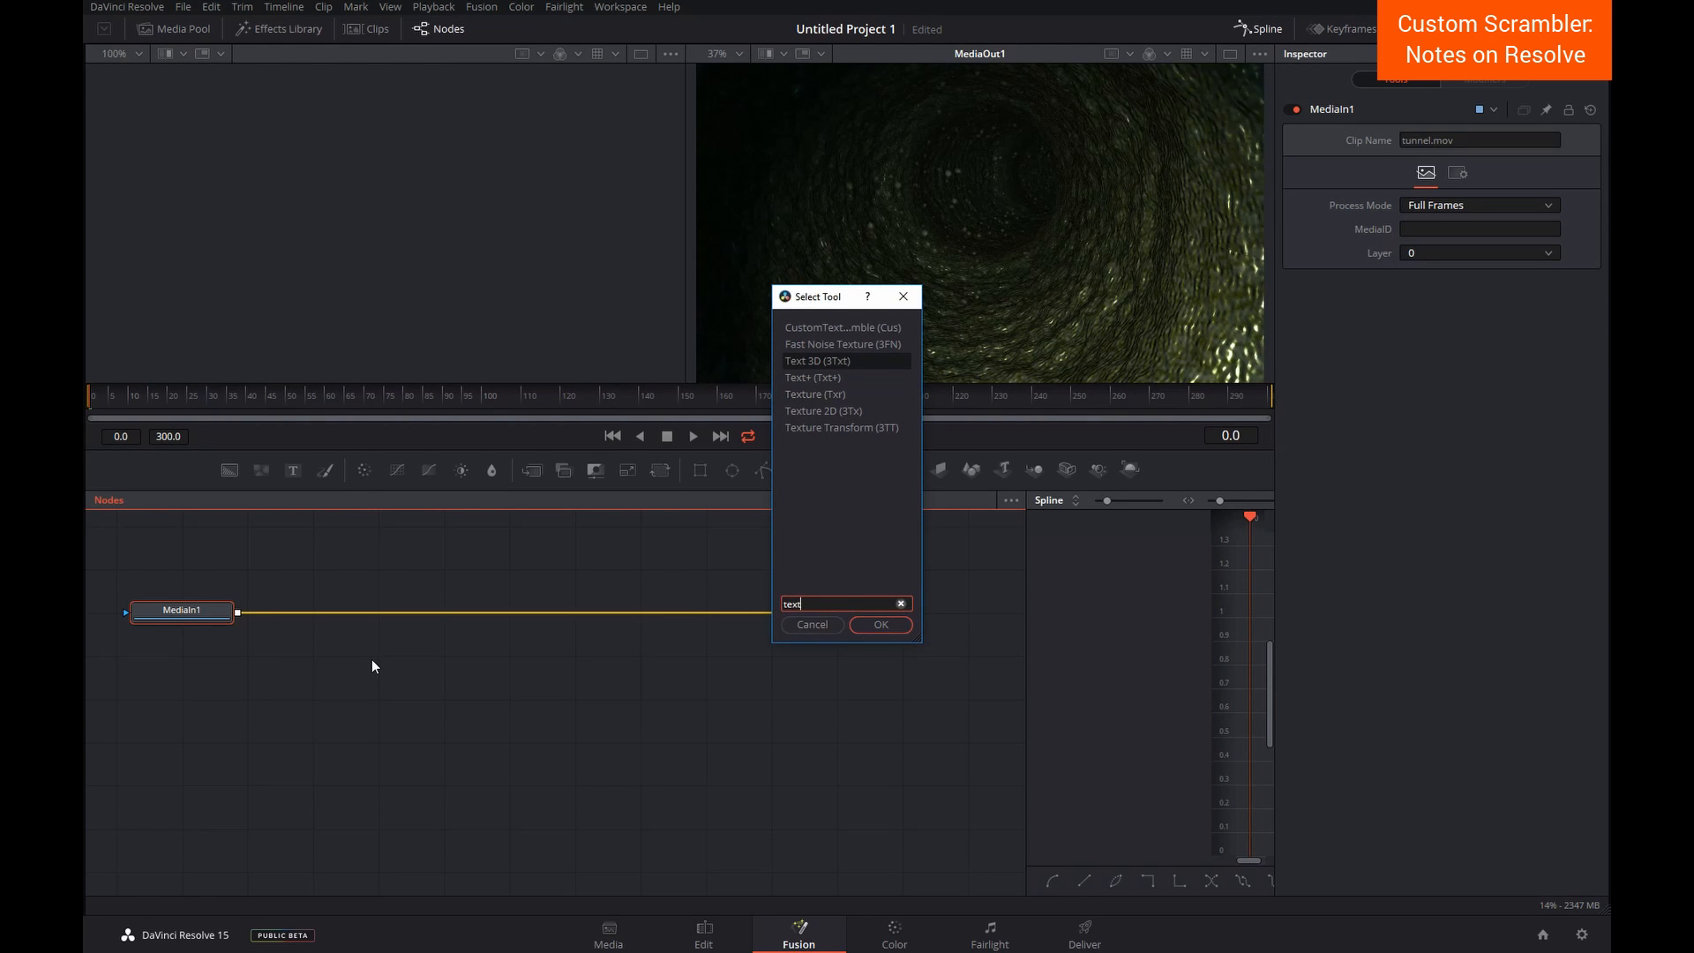
pyautogui.click(851, 329)
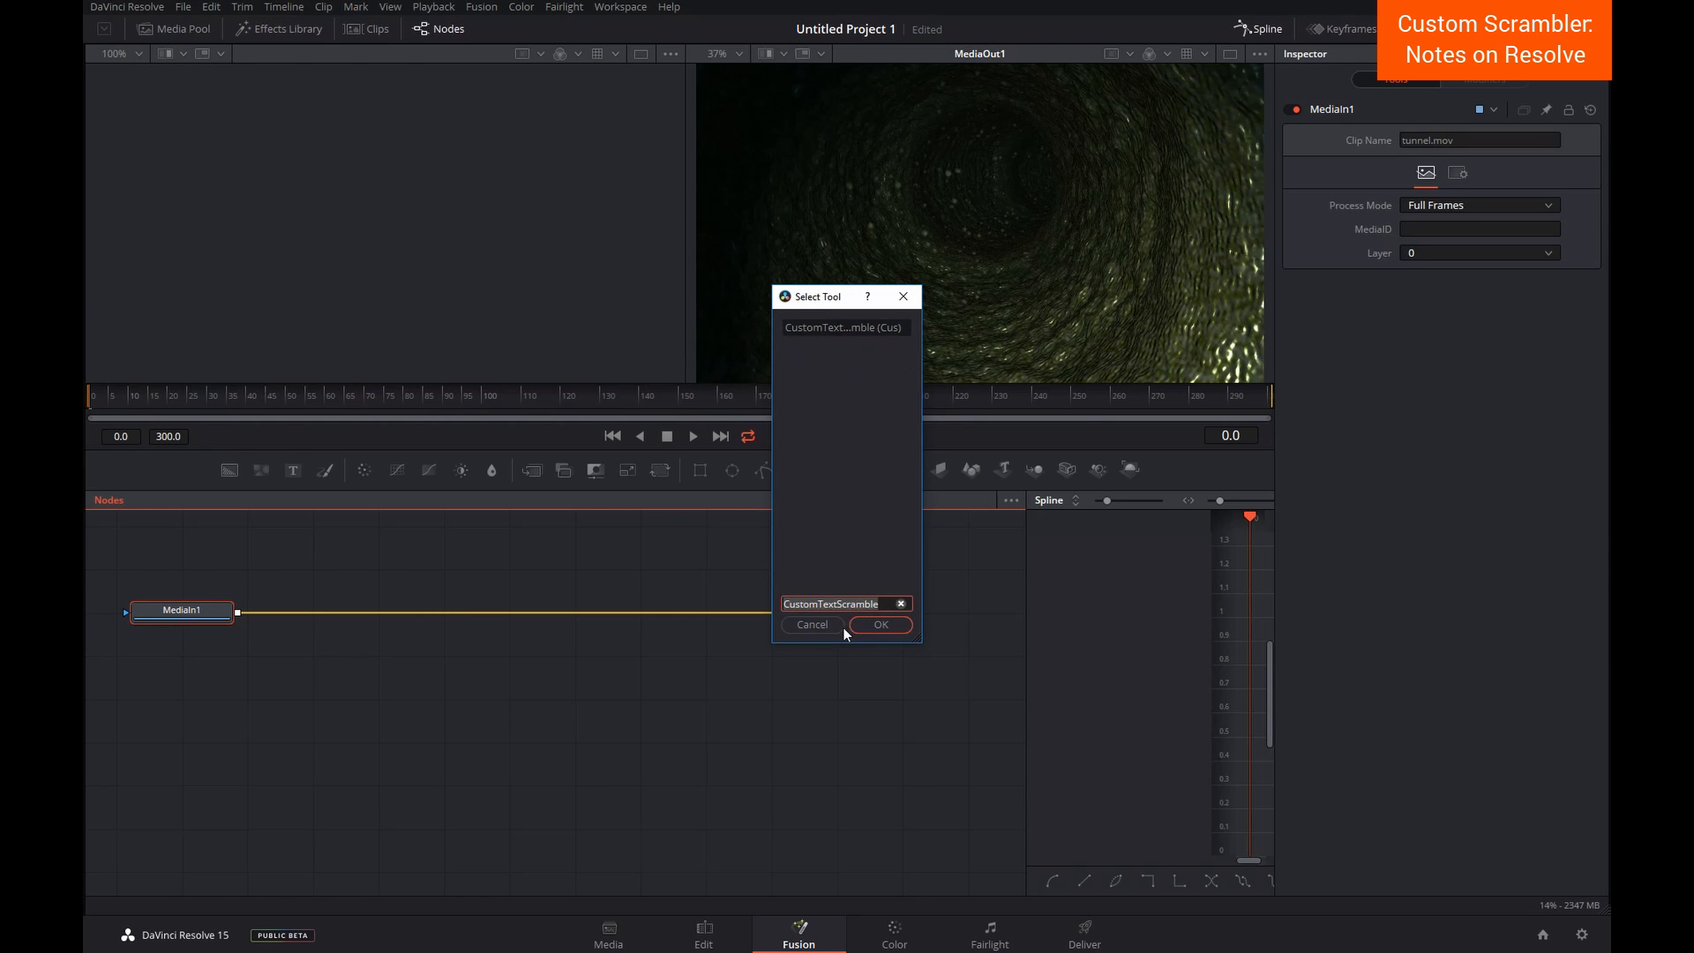
pyautogui.click(876, 625)
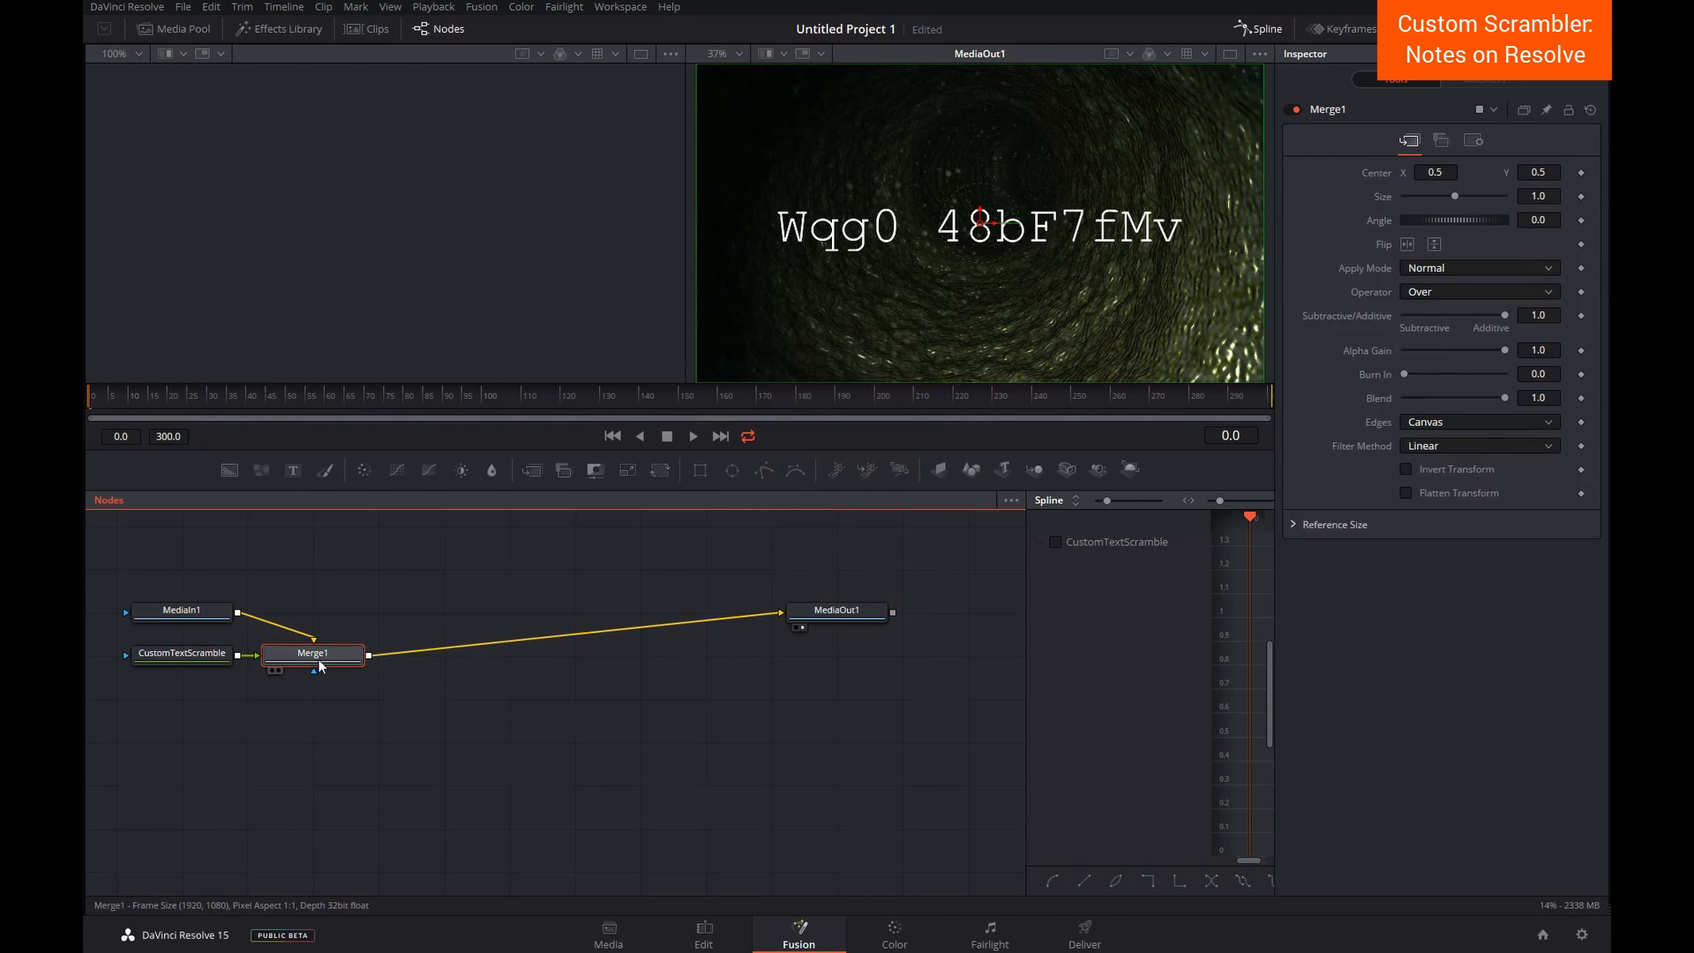
# Step: Arrange the nodes with Merge1 in line between MediaIn1 and MediaOut1 and CustomTextScramble below the merge
pyautogui.moveTo(320, 667); pyautogui.dragTo(458, 619)
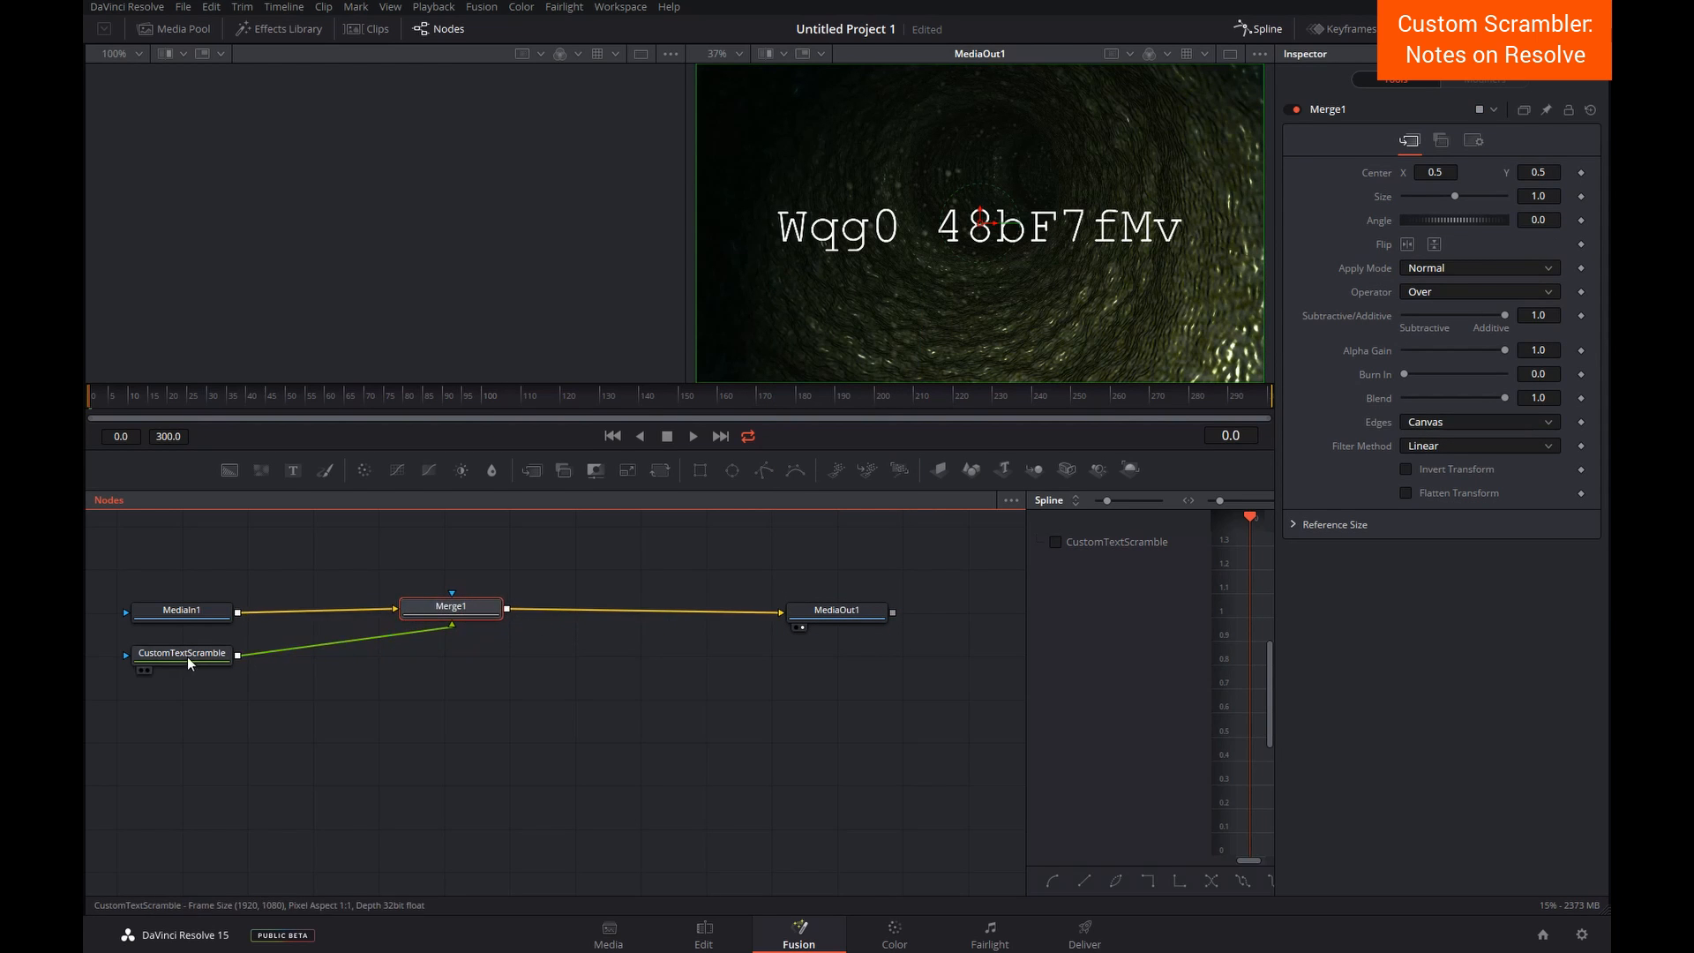
pyautogui.moveTo(188, 659); pyautogui.dragTo(469, 691)
pyautogui.moveTo(473, 632); pyautogui.dragTo(473, 618)
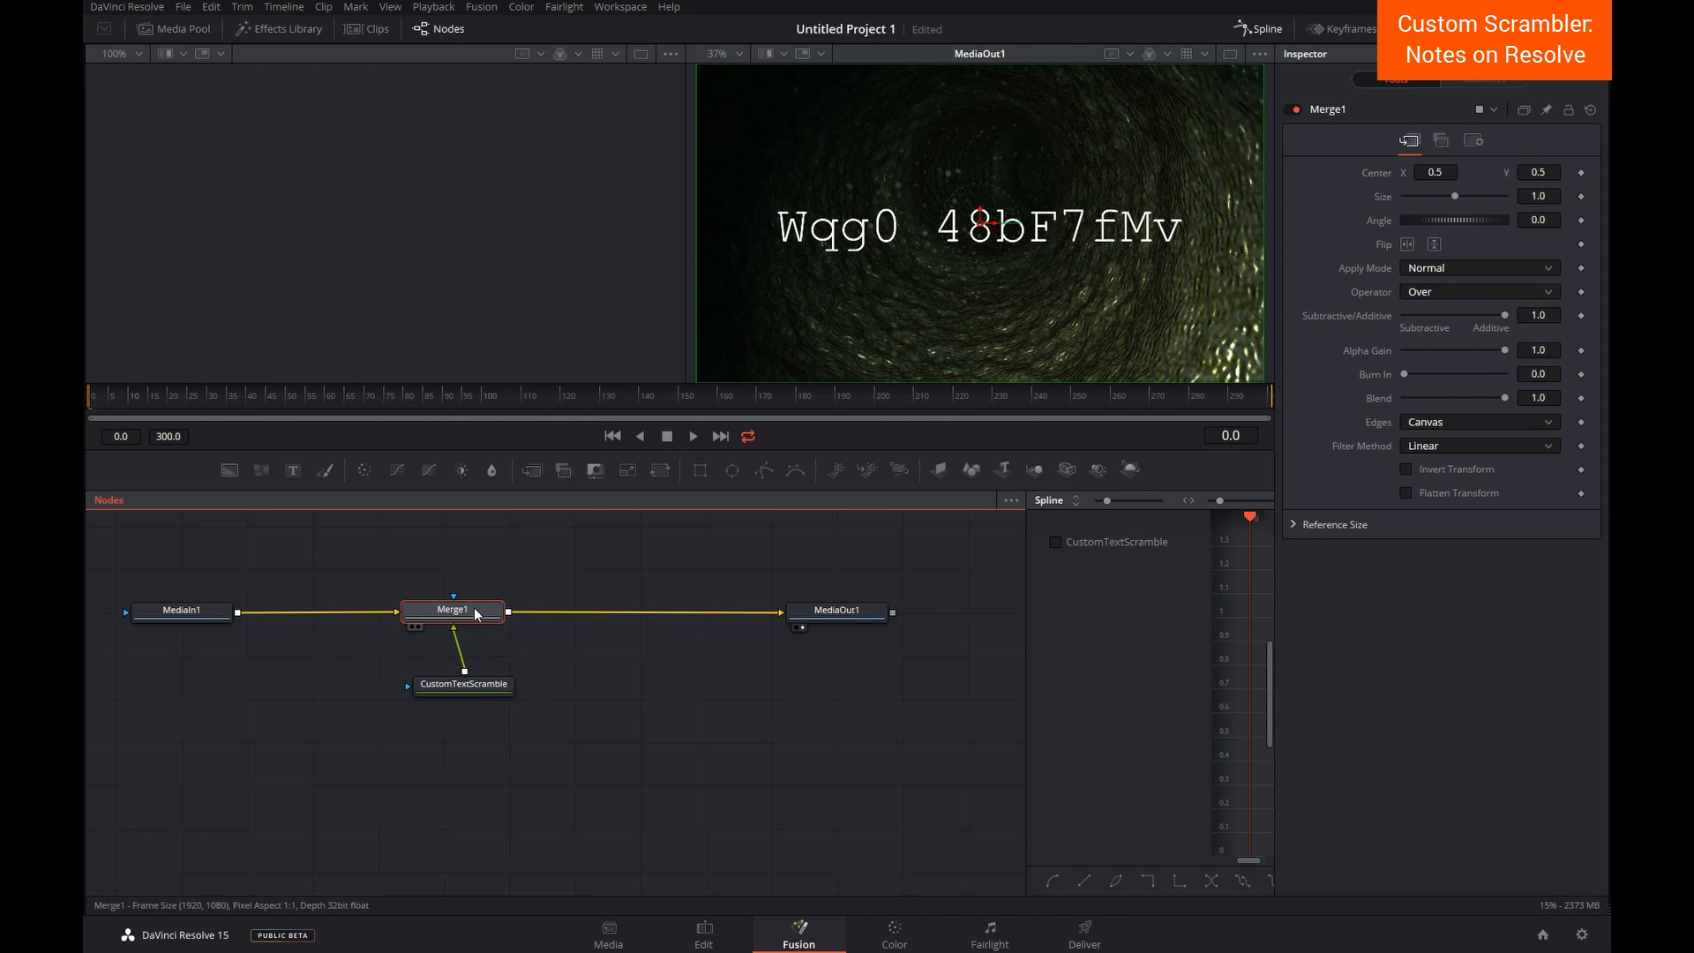
pyautogui.moveTo(203, 612); pyautogui.dragTo(216, 613)
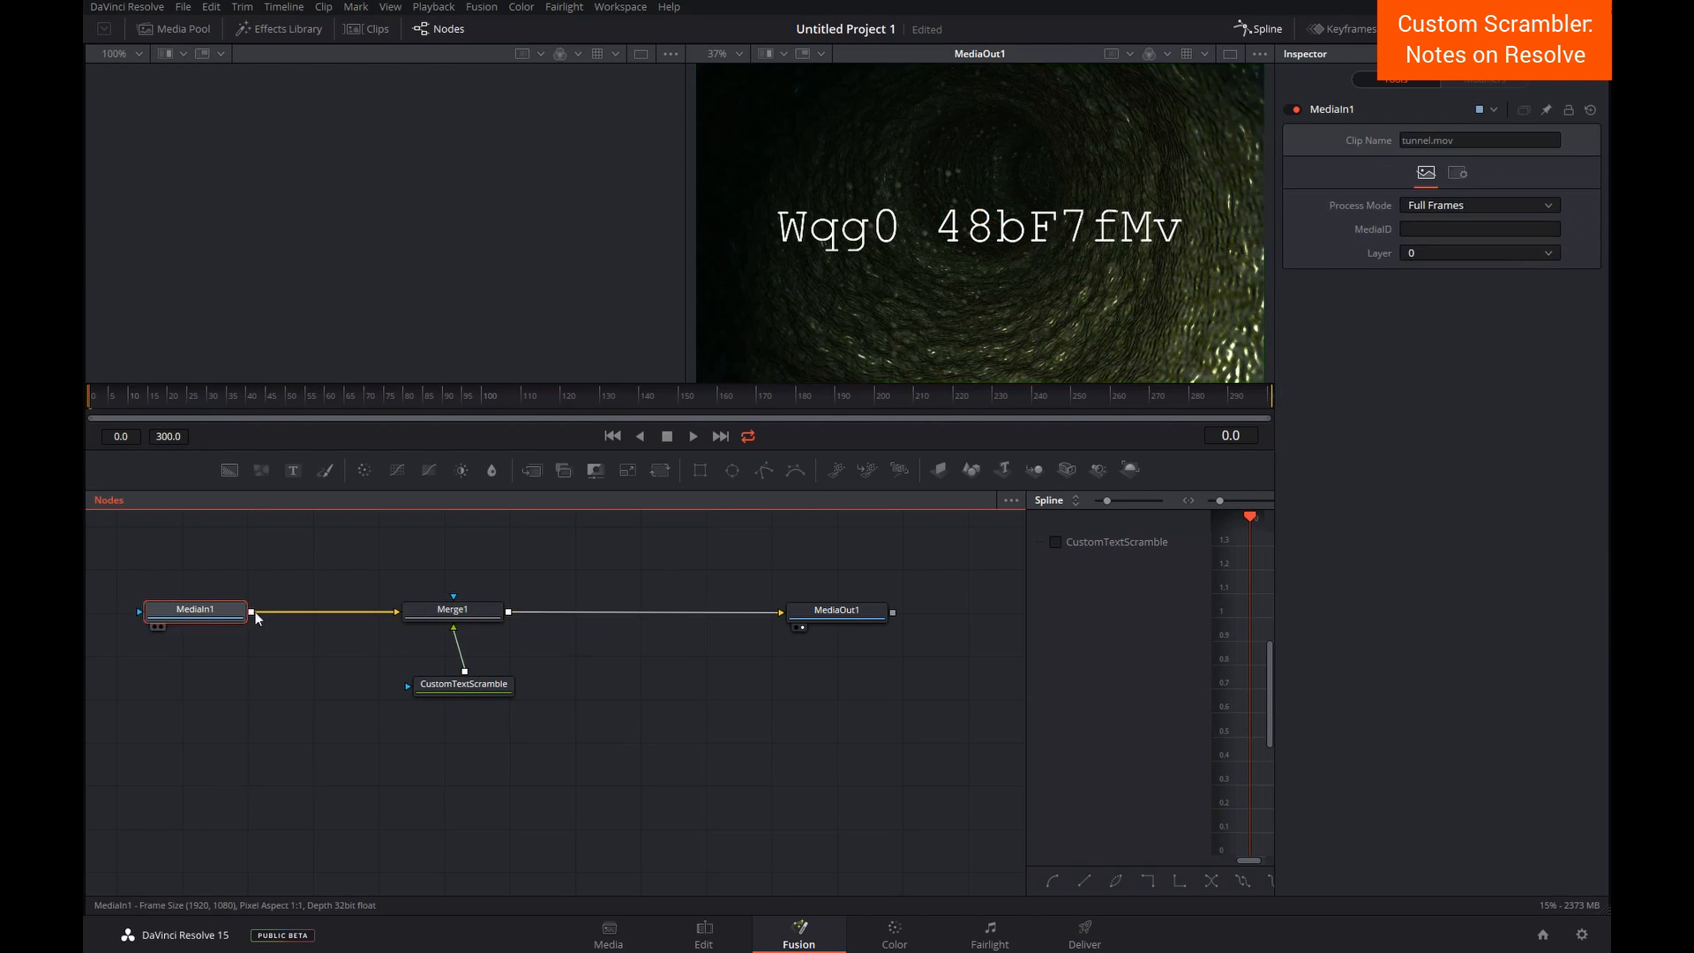
# Step: Set the CustomTextScramble text size to 0.0984 and its font to LCD
pyautogui.click(465, 685)
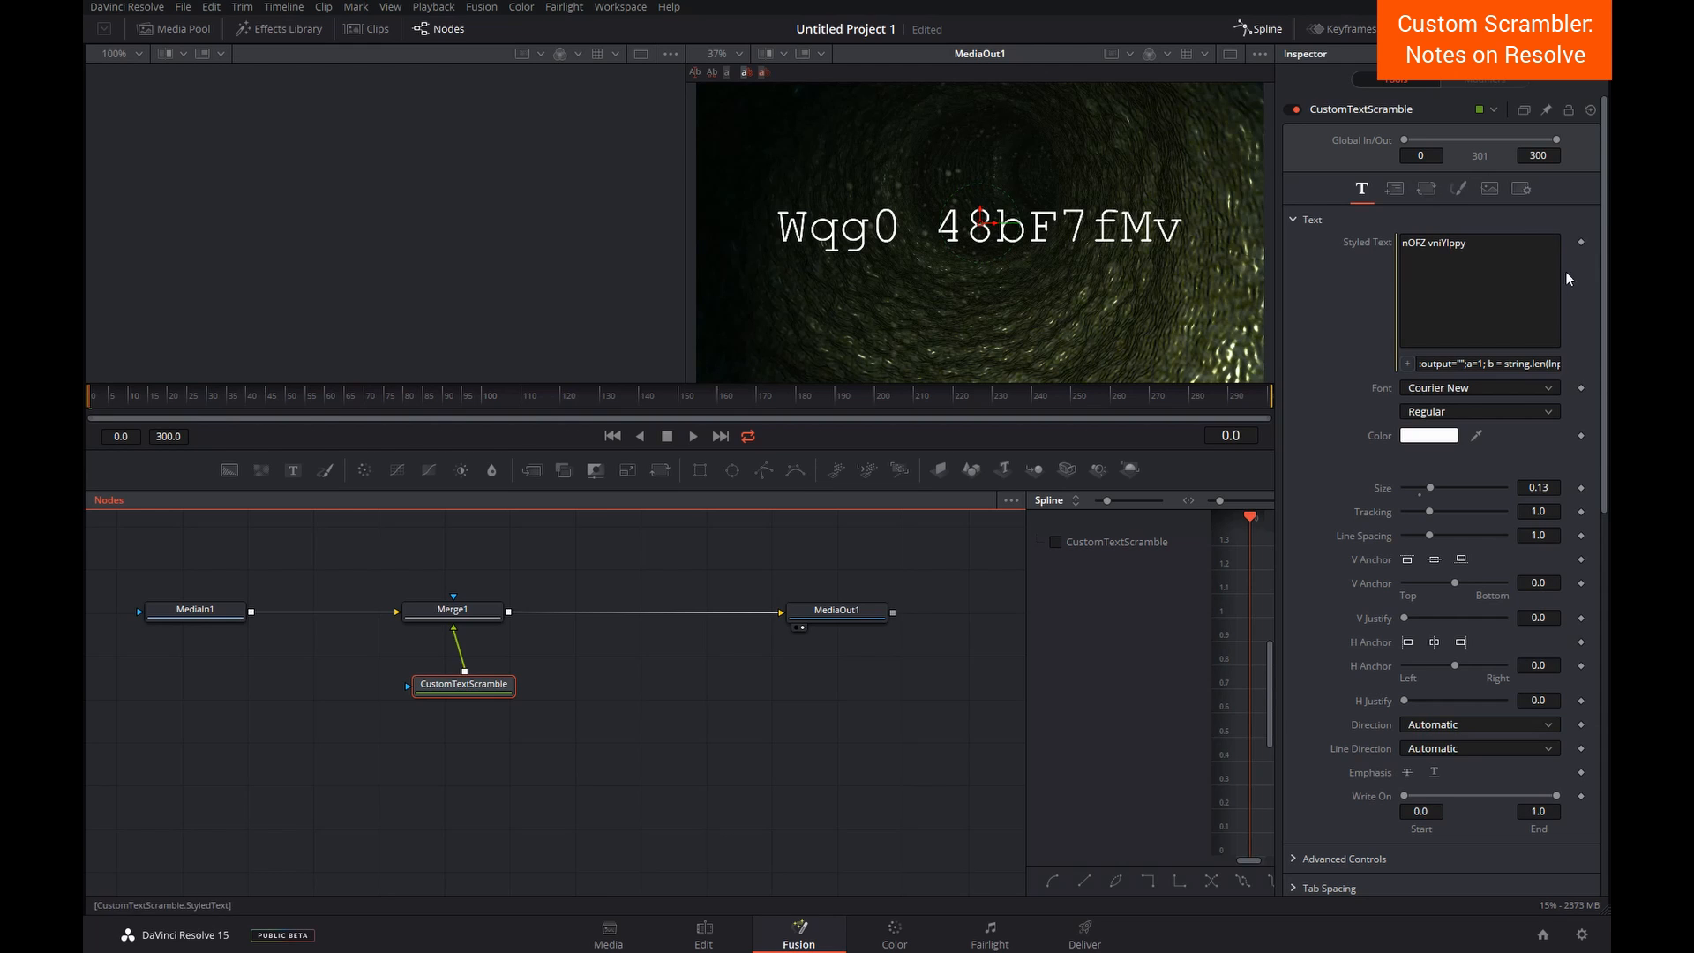
pyautogui.moveTo(1431, 493); pyautogui.dragTo(1424, 492)
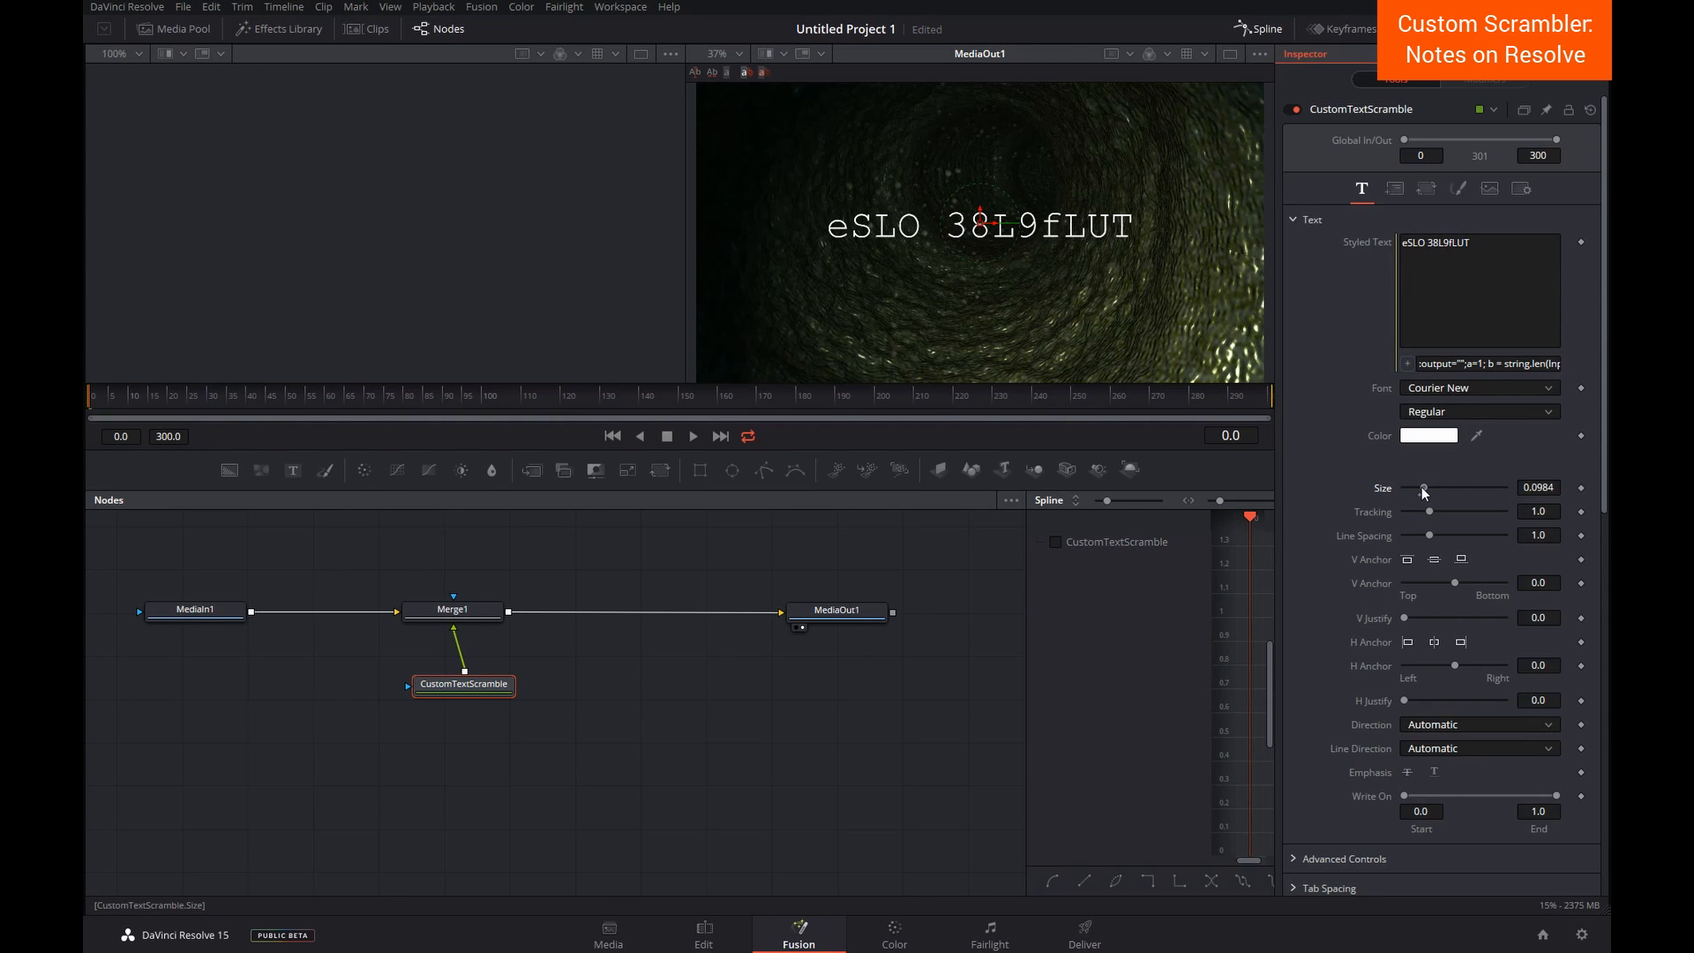
pyautogui.click(1472, 390)
pyautogui.press('l')
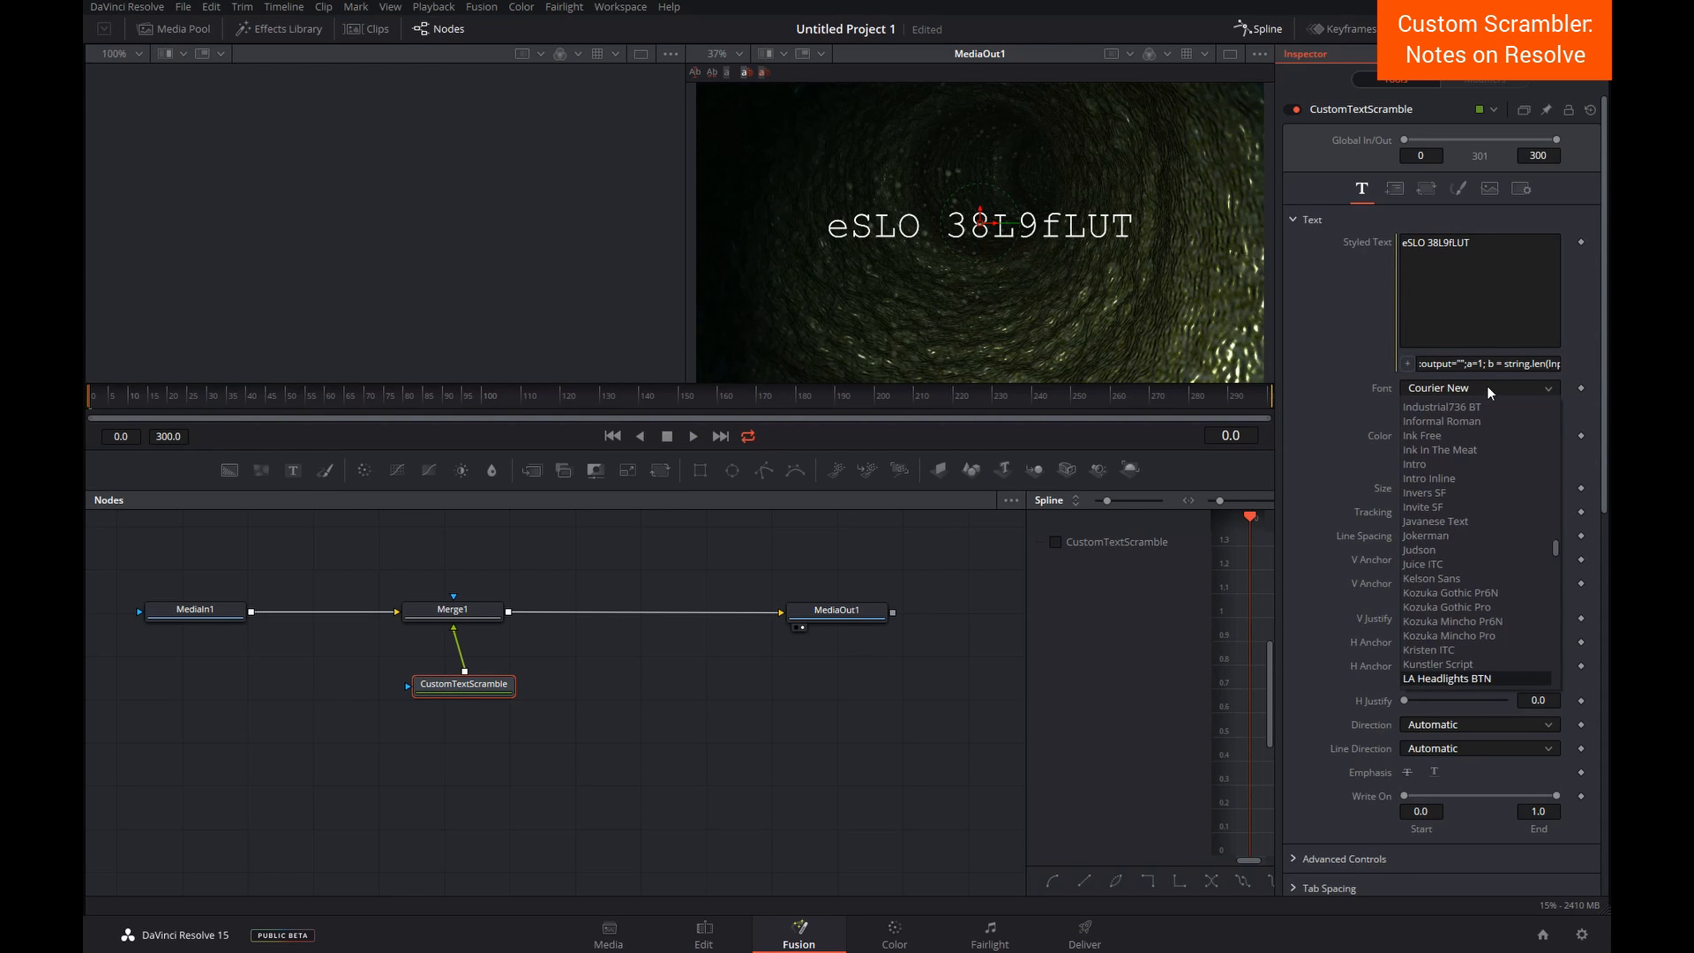
pyautogui.scroll(-3, 1448, 604)
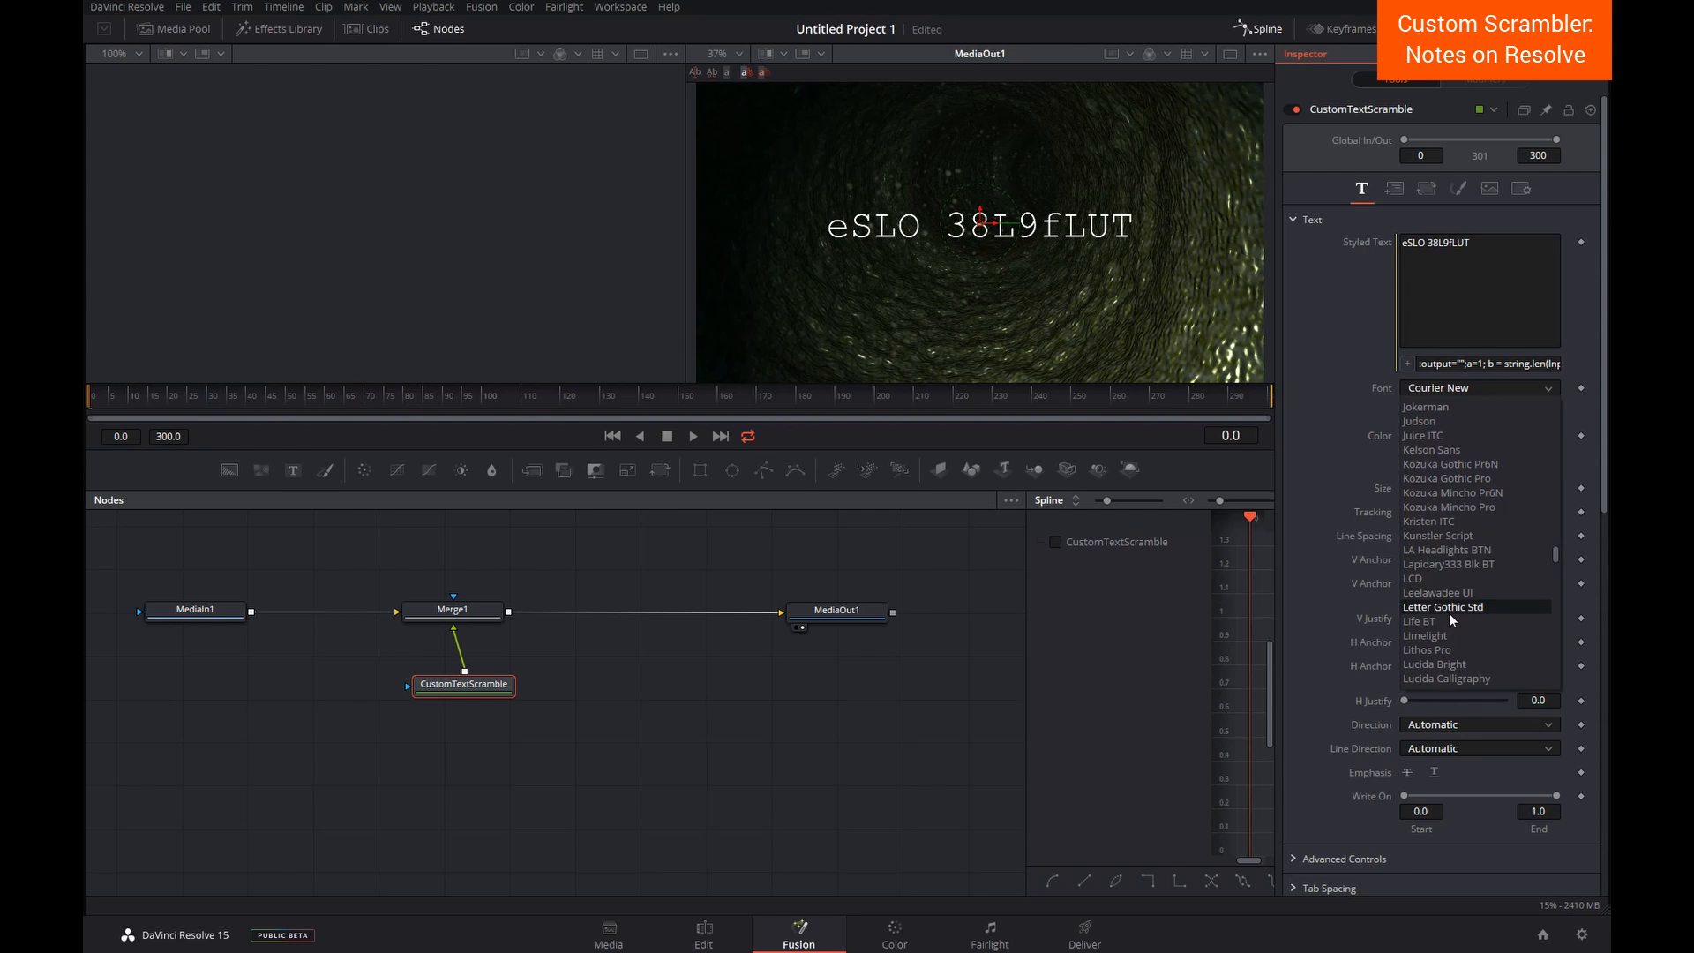
pyautogui.click(1451, 580)
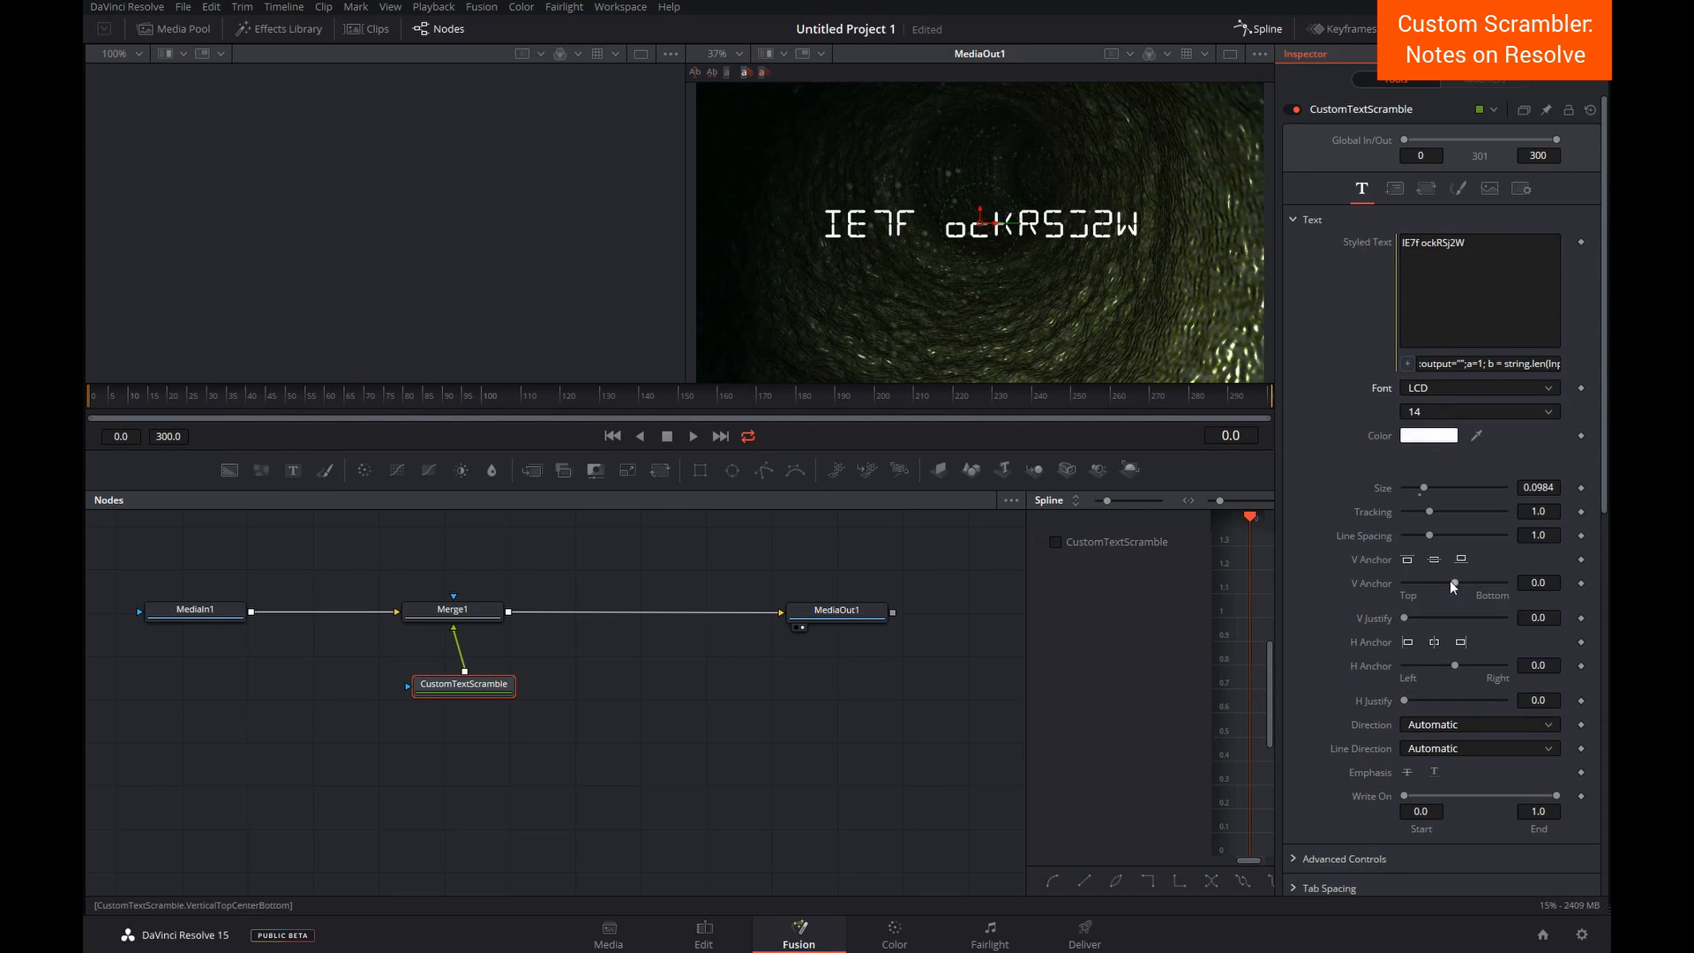
# Step: Replace the CustomTextScramble InputBox text with "THE TUNNEL"
pyautogui.moveTo(1607, 340); pyautogui.dragTo(1606, 563)
pyautogui.moveTo(1495, 487); pyautogui.dragTo(1259, 486)
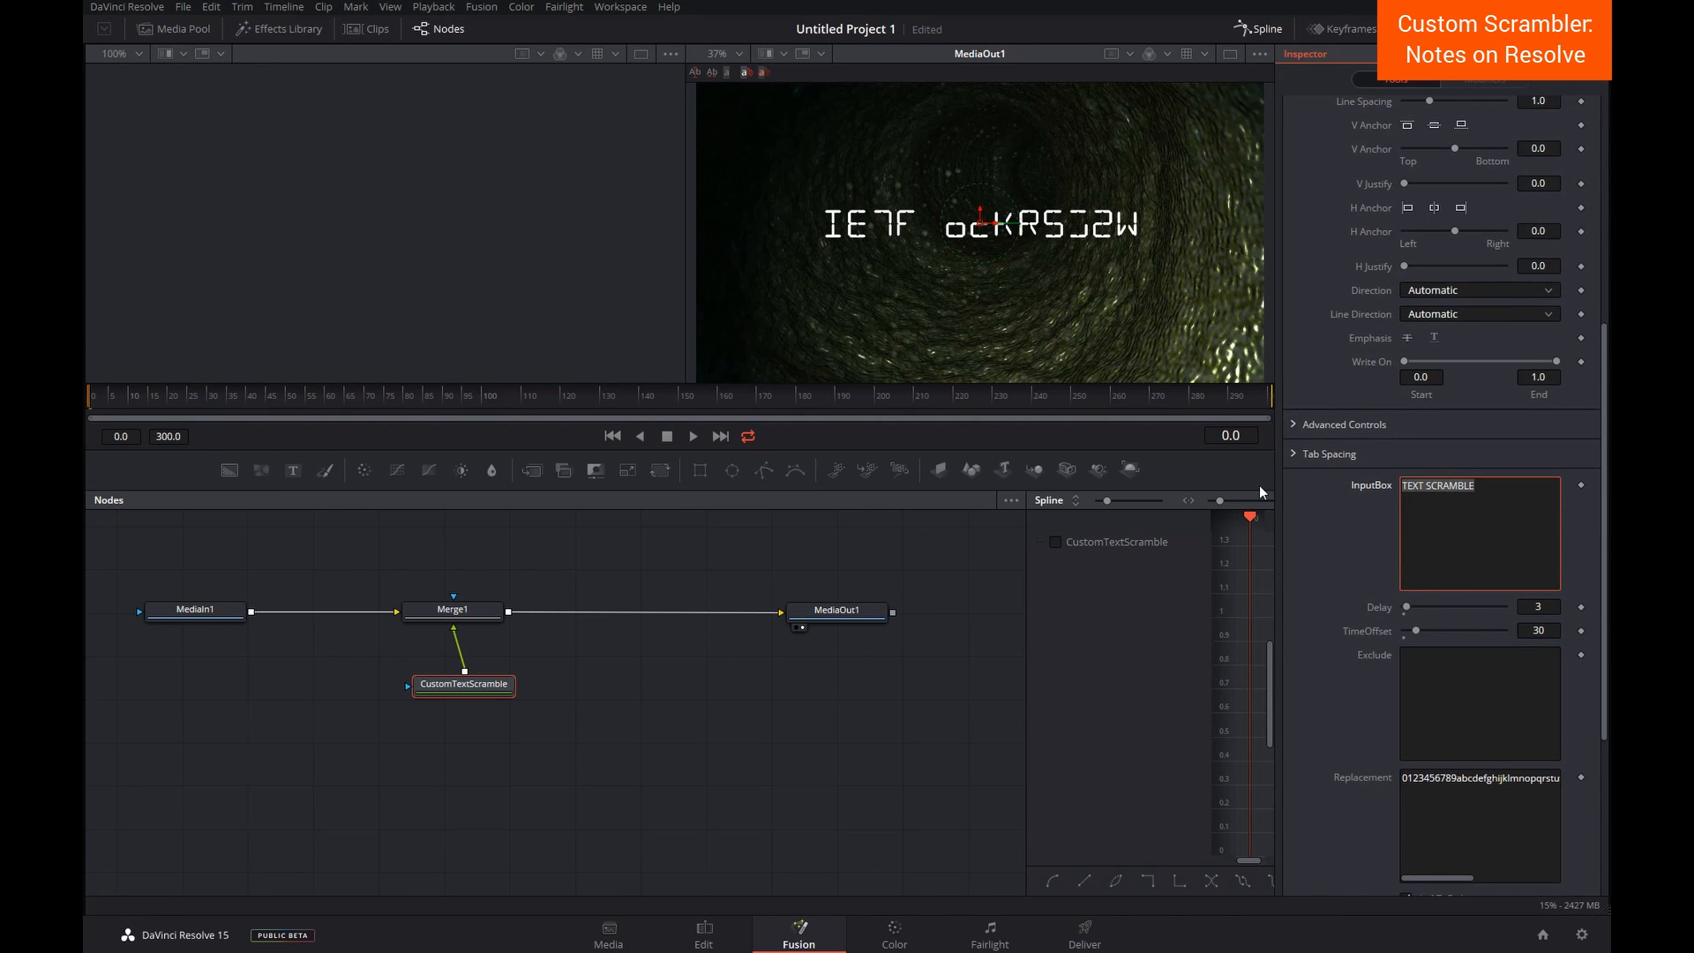
pyautogui.write('THE ')
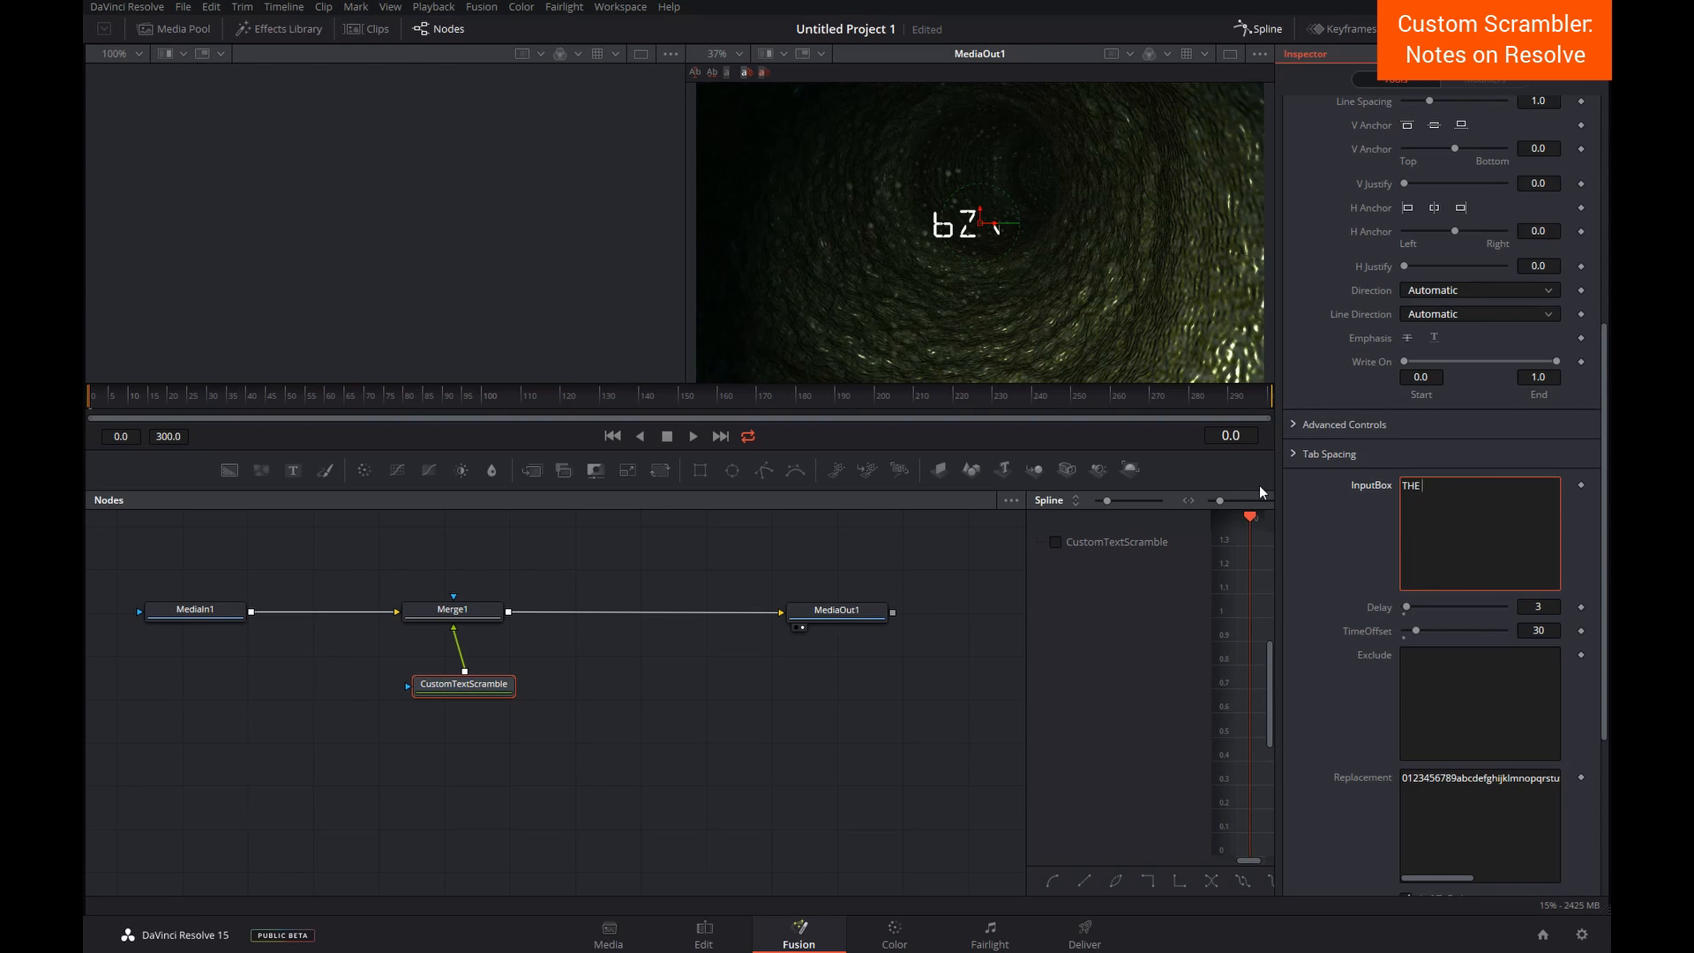
pyautogui.write('TUNNEL')
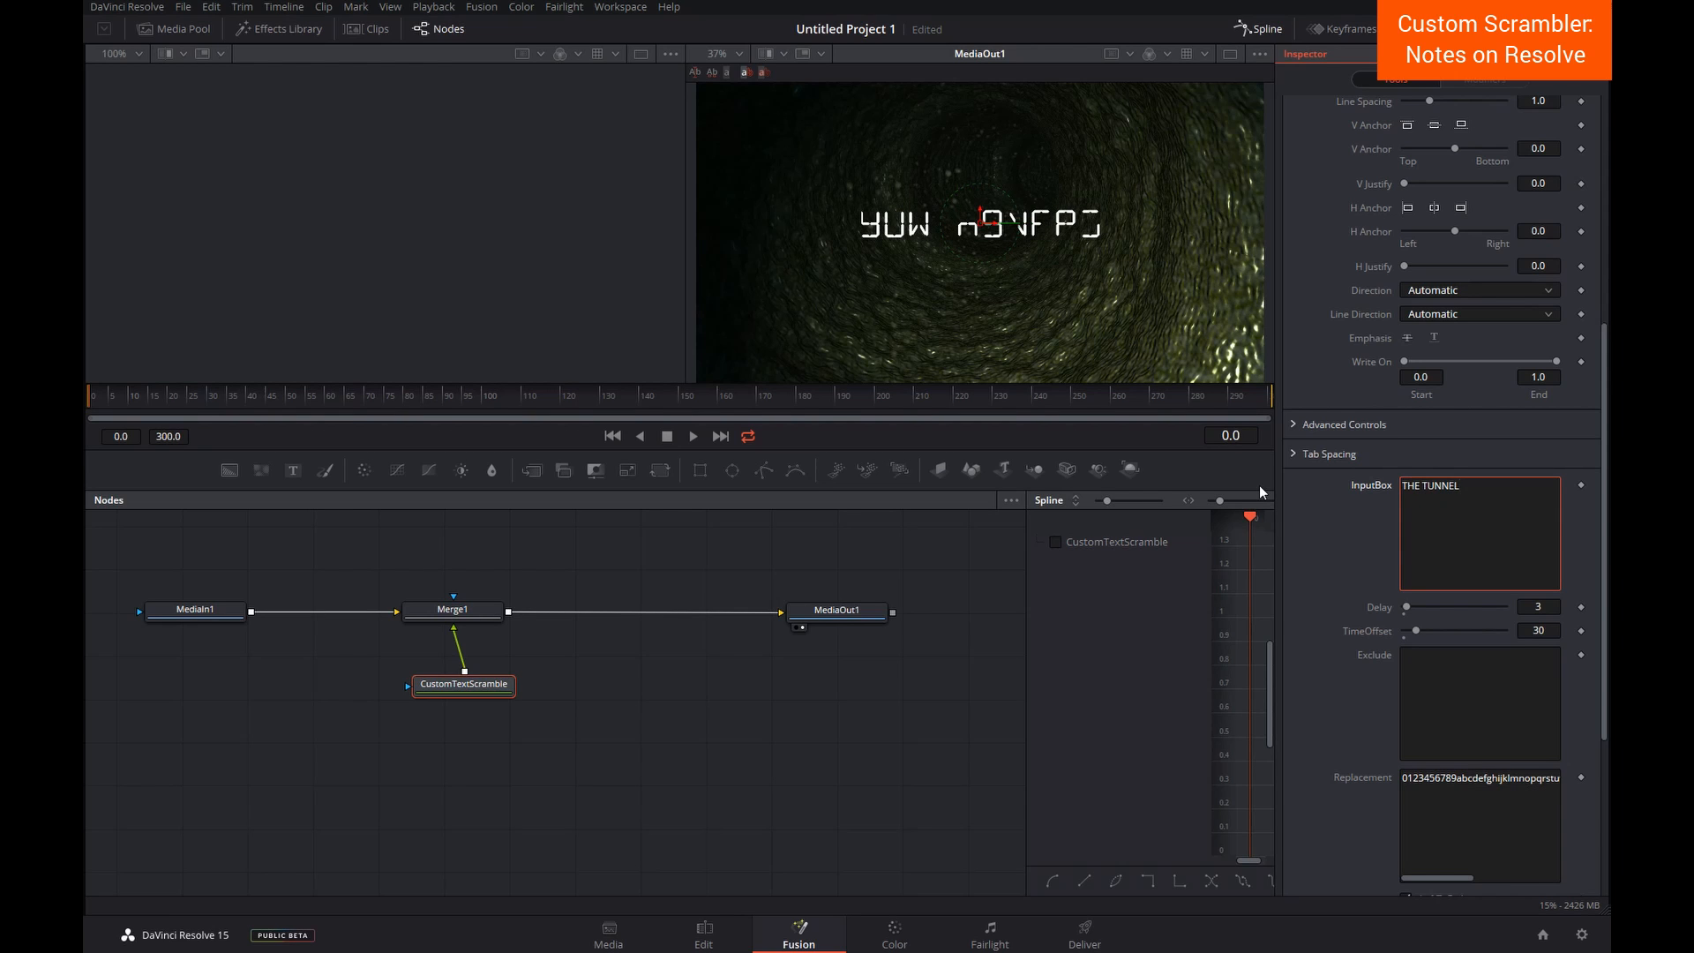
pyautogui.click(1106, 642)
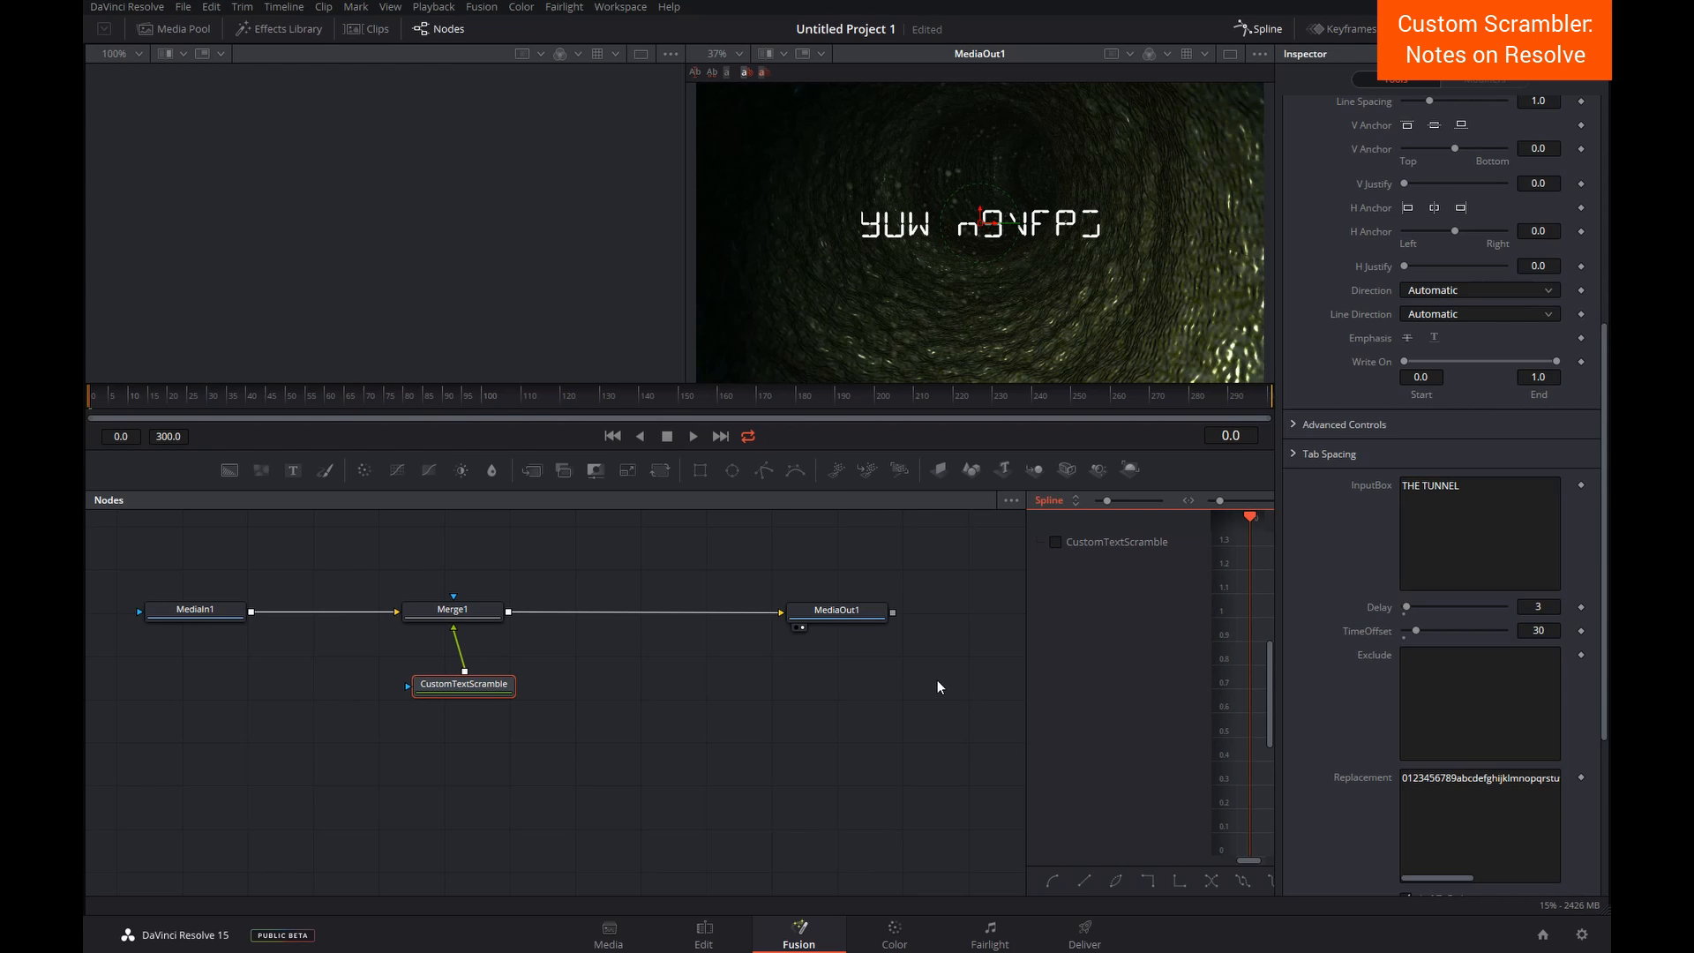
# Step: Play the scrambled title animation in Fusion and view the clip on the Edit page timeline from its first frame
pyautogui.press('space')
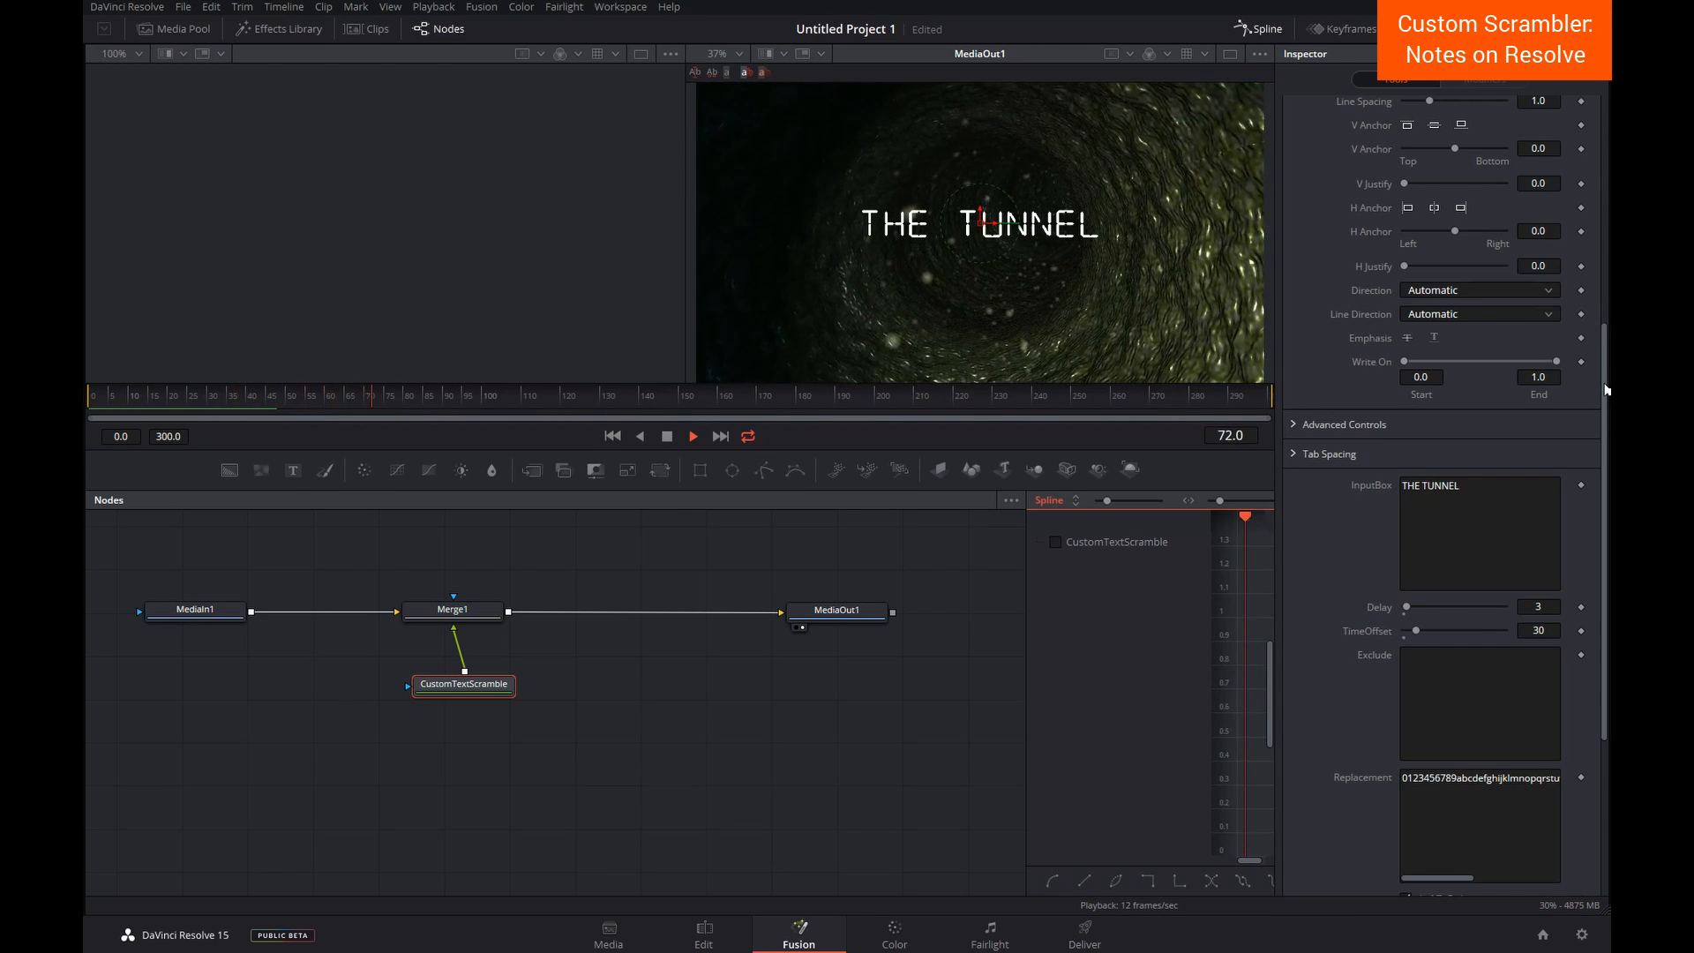
pyautogui.press('space')
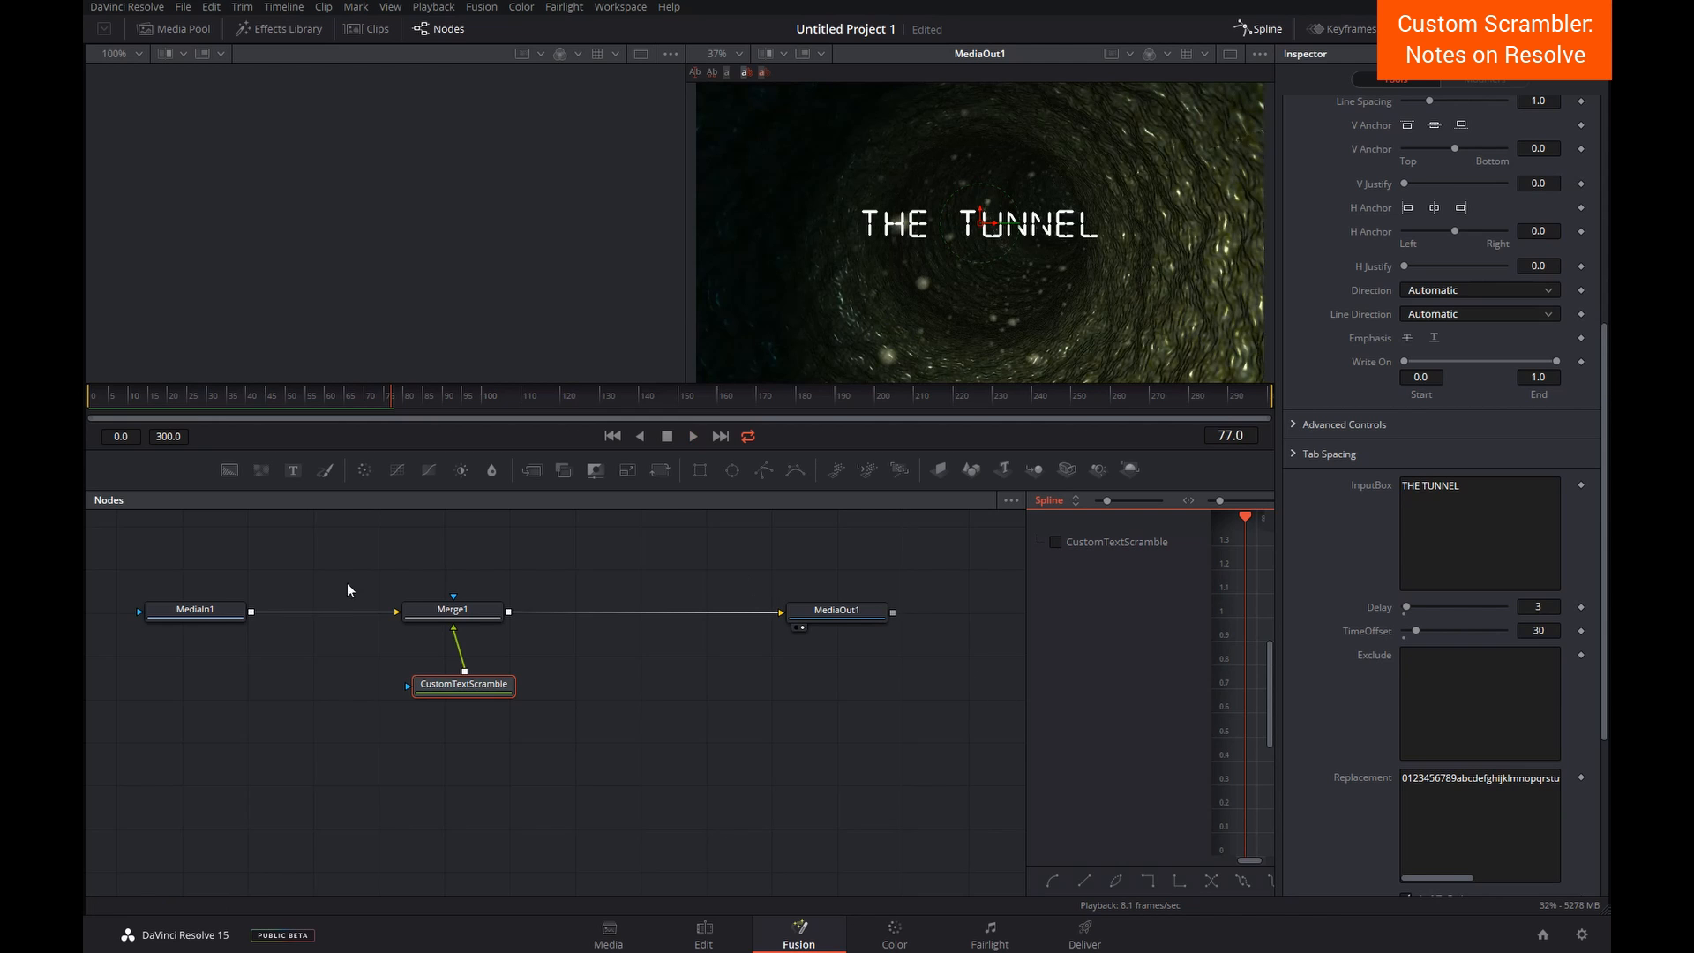
pyautogui.click(706, 930)
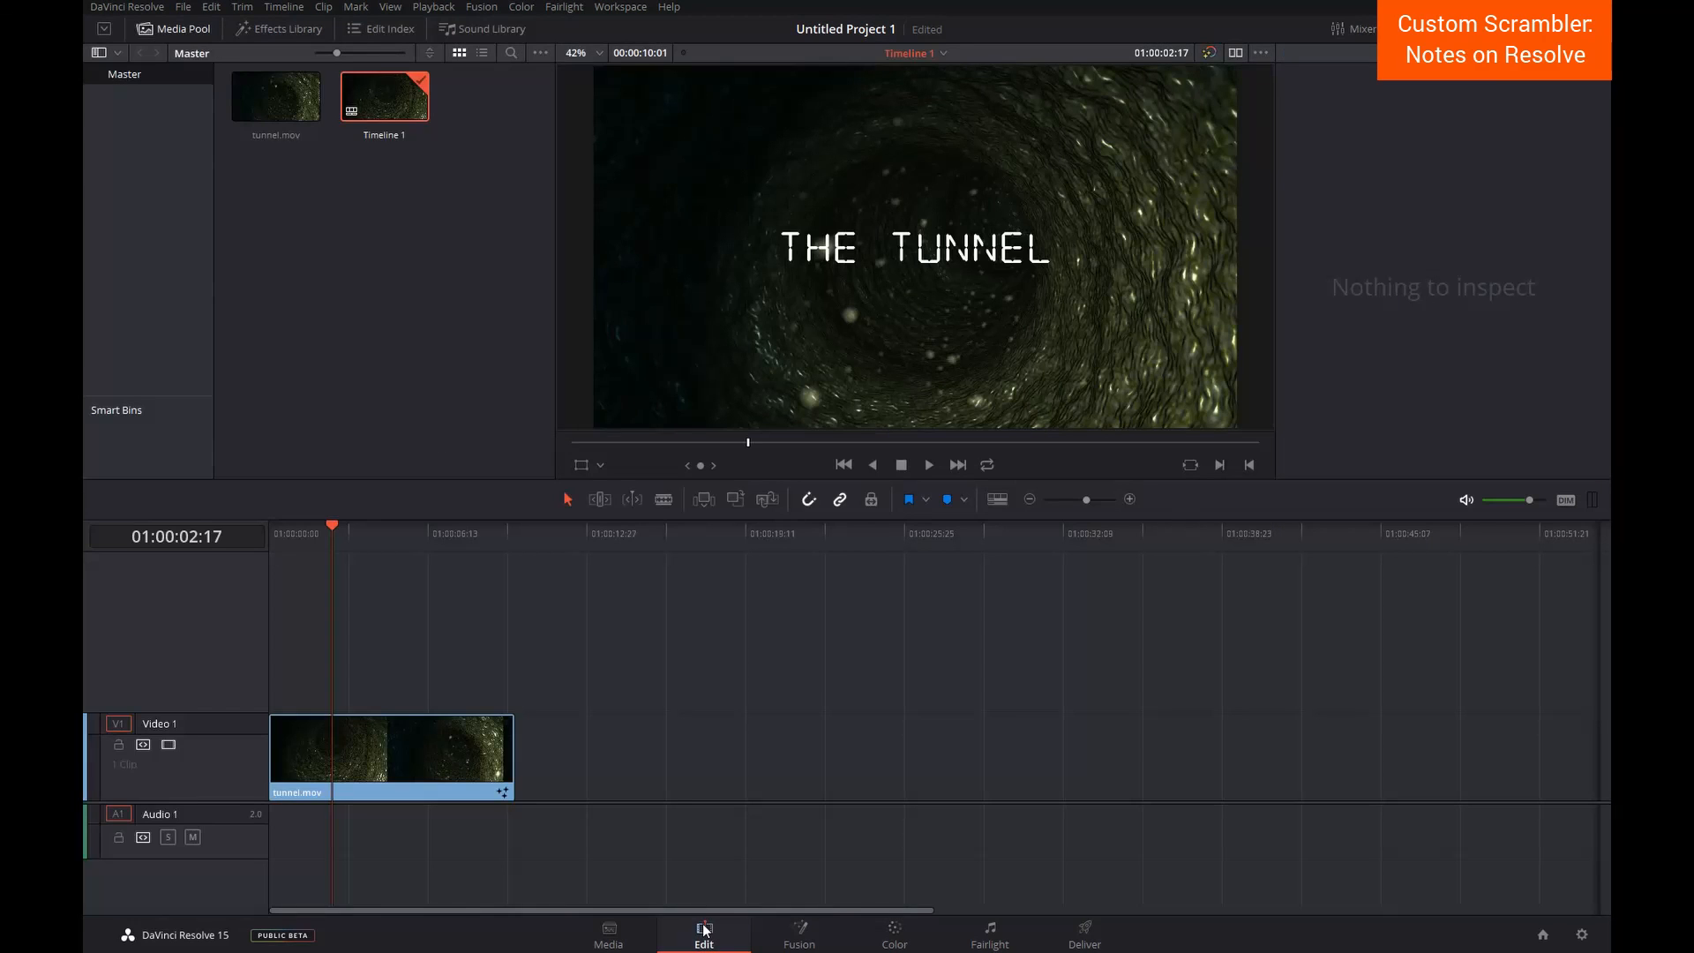
pyautogui.moveTo(330, 526); pyautogui.dragTo(271, 540)
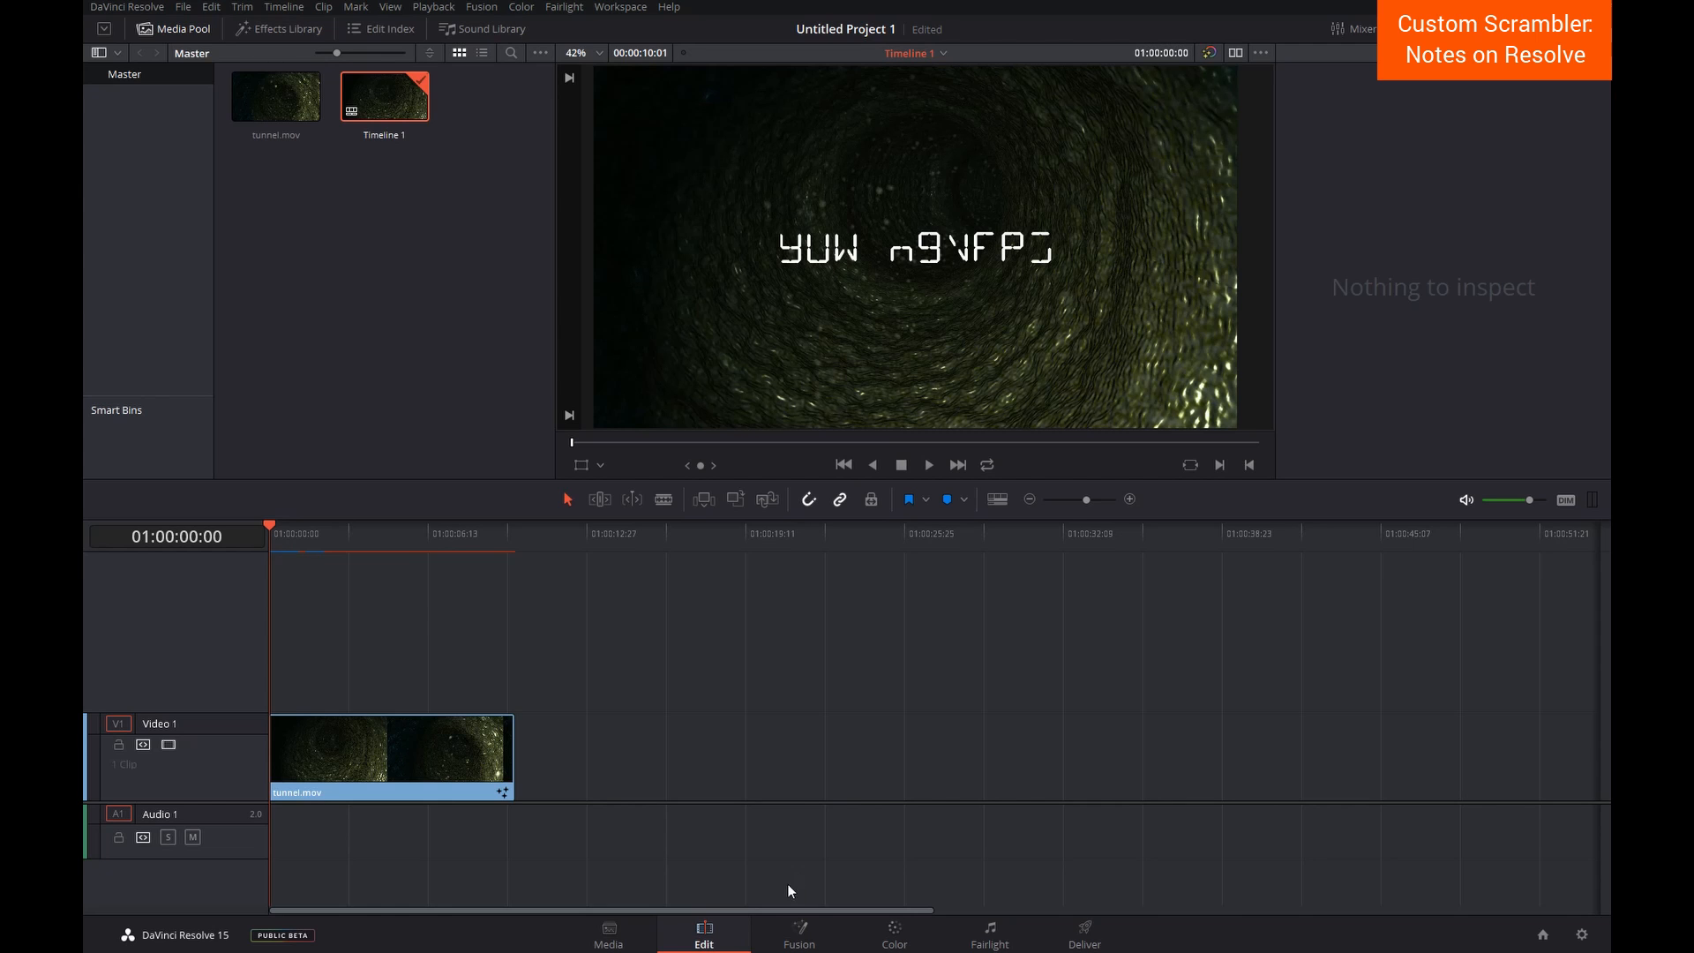
# Step: Delete all nodes from the clip's composition on the Fusion page
pyautogui.click(797, 934)
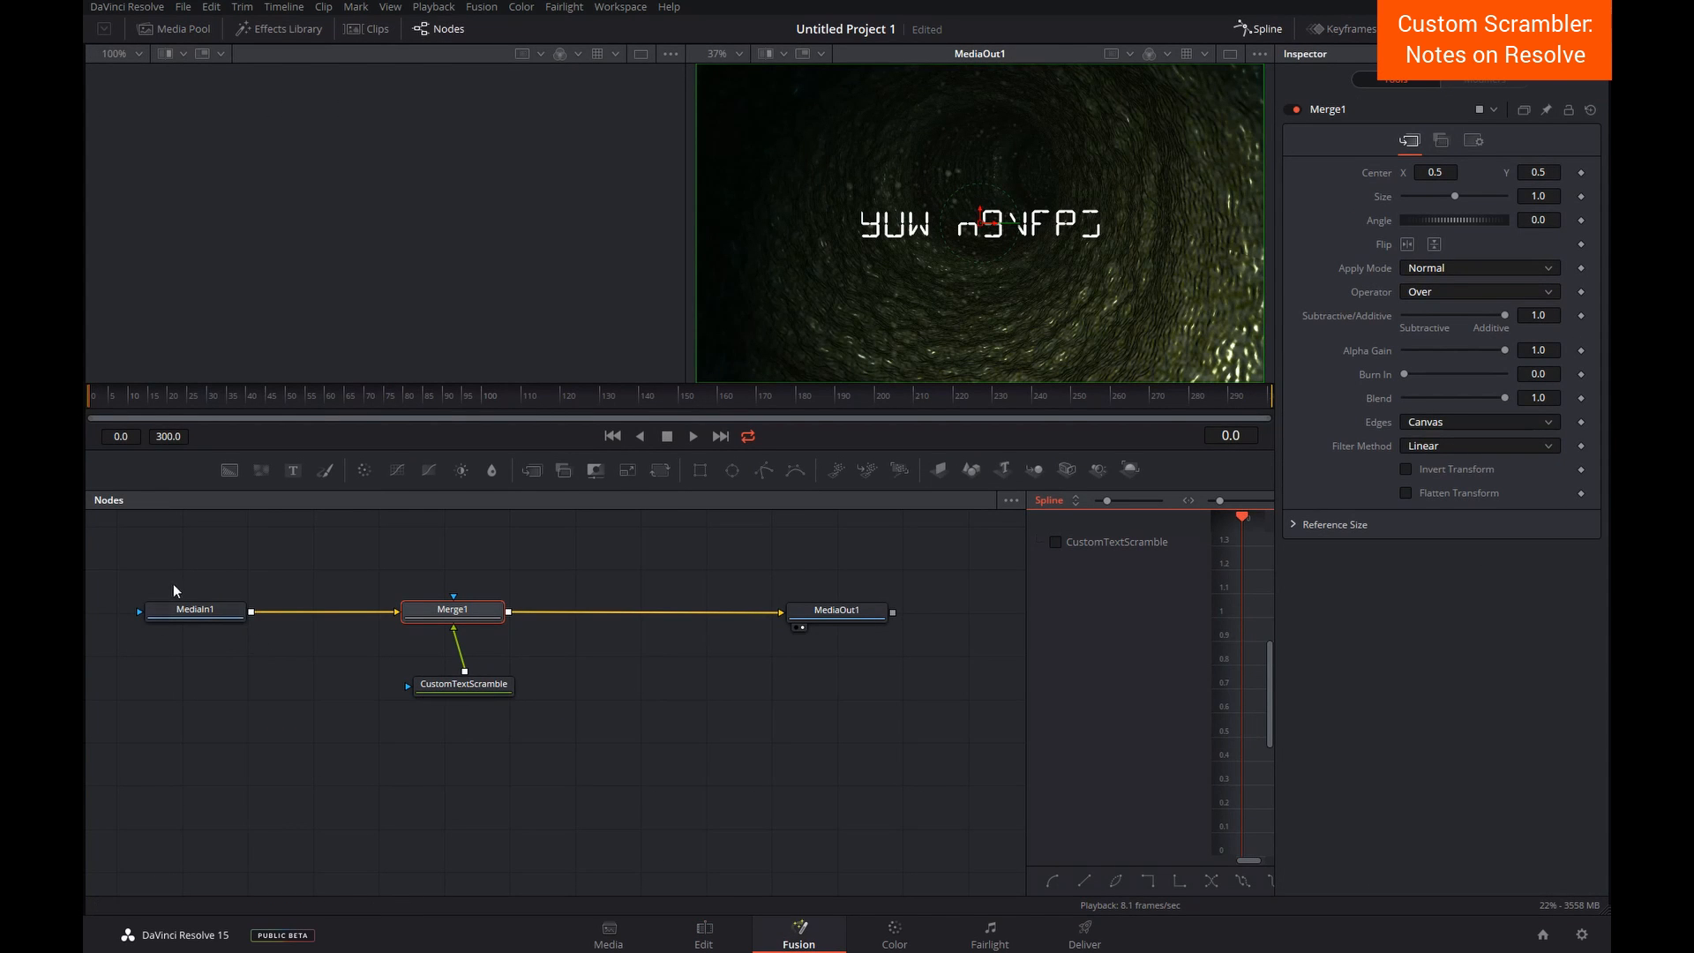
pyautogui.moveTo(90, 581); pyautogui.dragTo(1094, 700)
pyautogui.press('Delete')
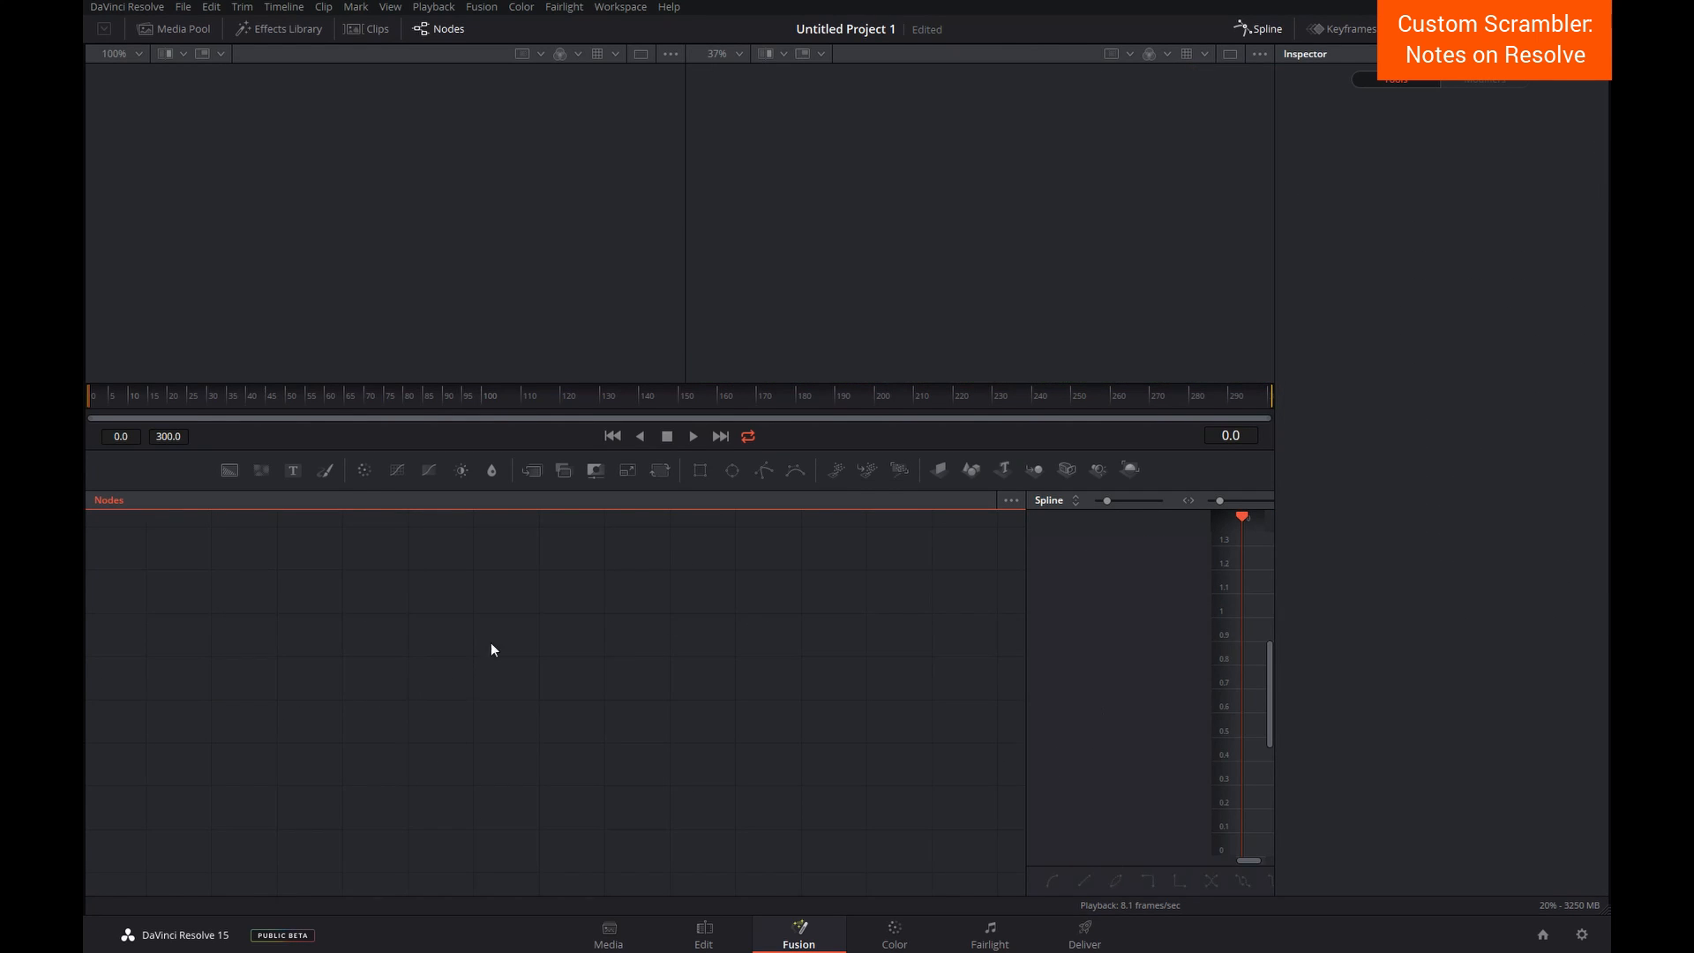
# Step: Import the composition Text Scramble Base.comp, then reposition its CustomTextScramble node in the node graph and select it
pyautogui.click(183, 7)
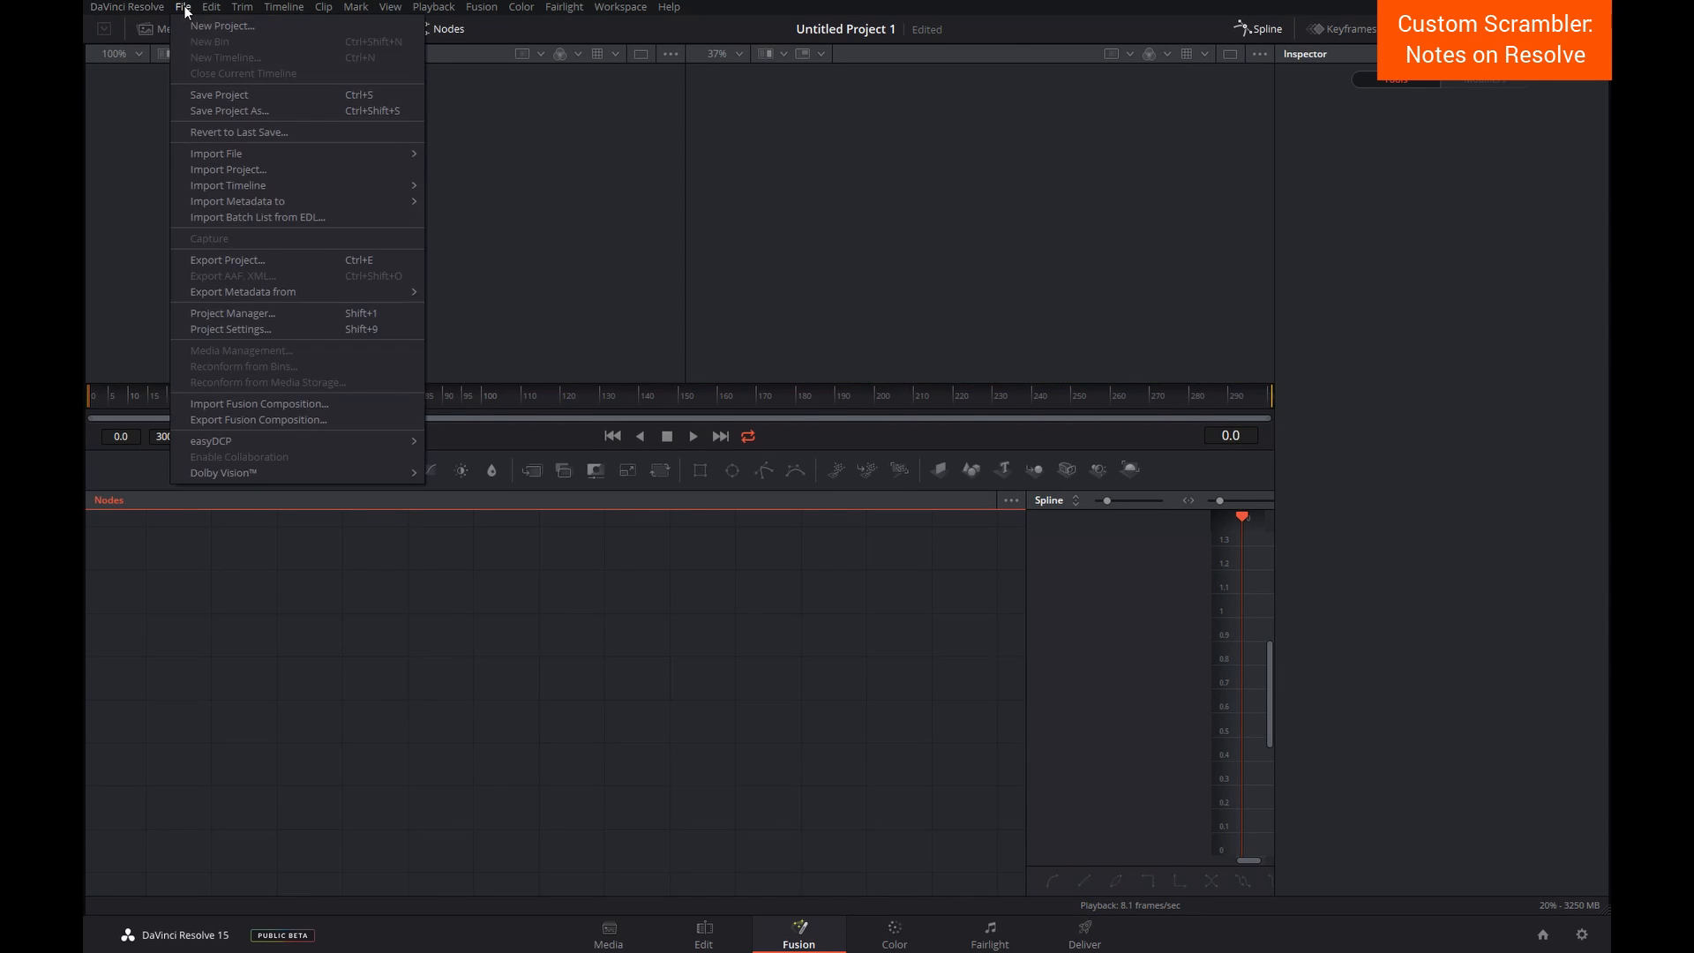
pyautogui.click(342, 410)
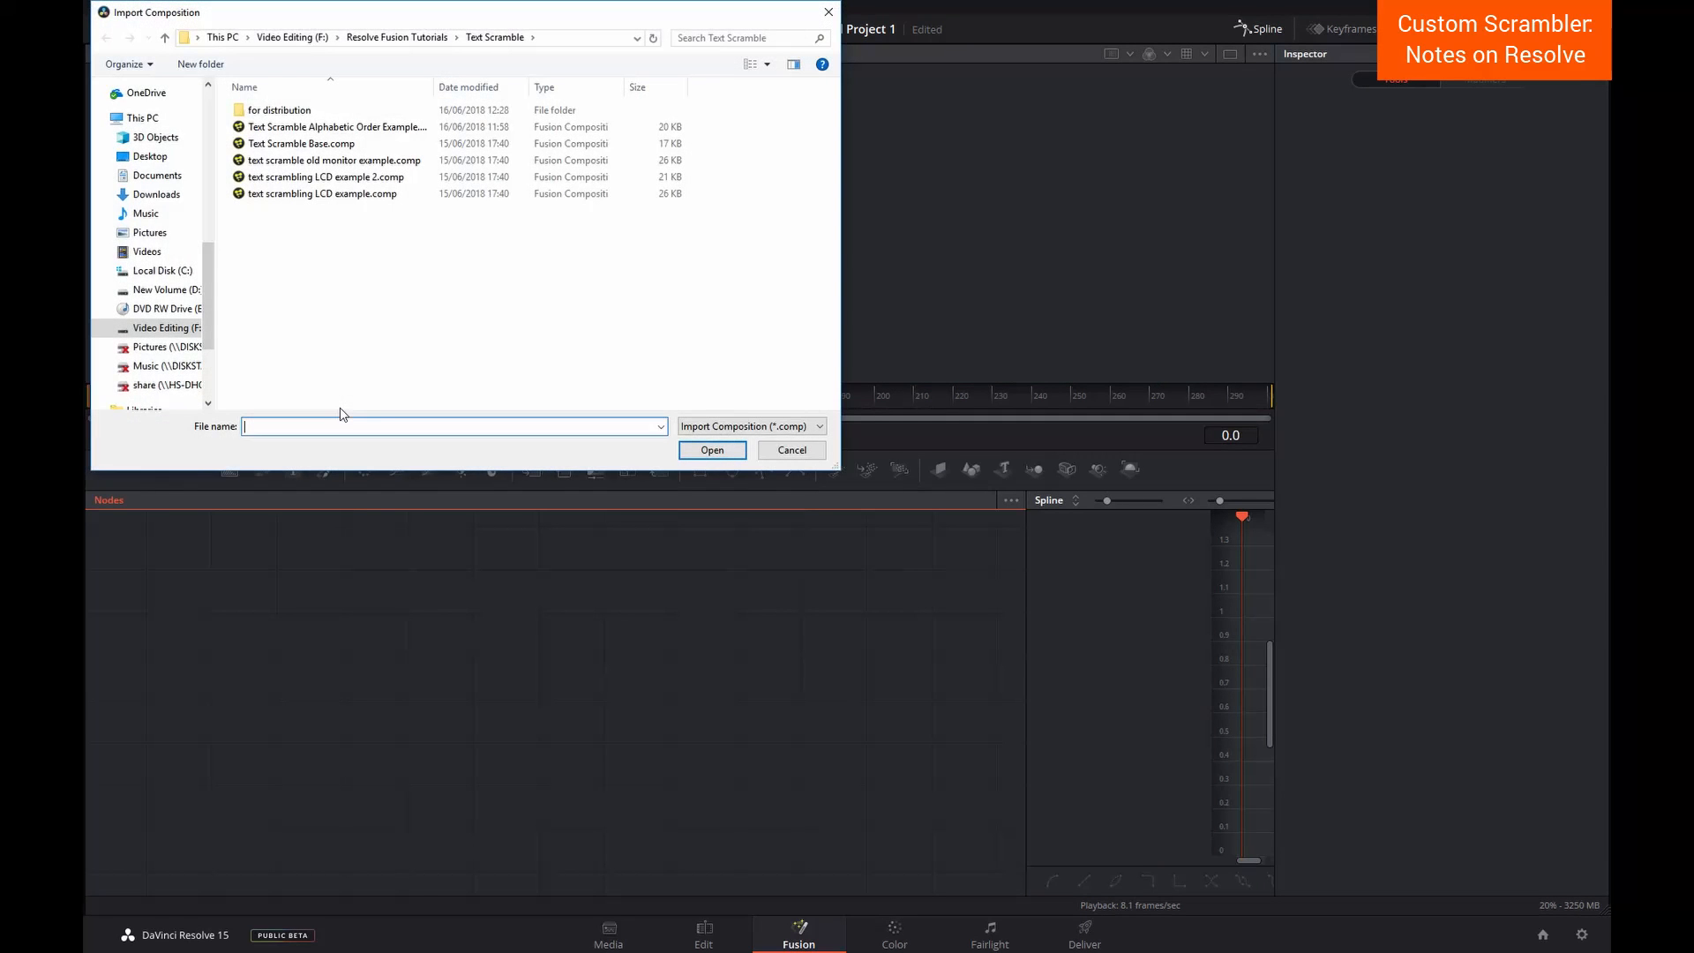
pyautogui.click(259, 146)
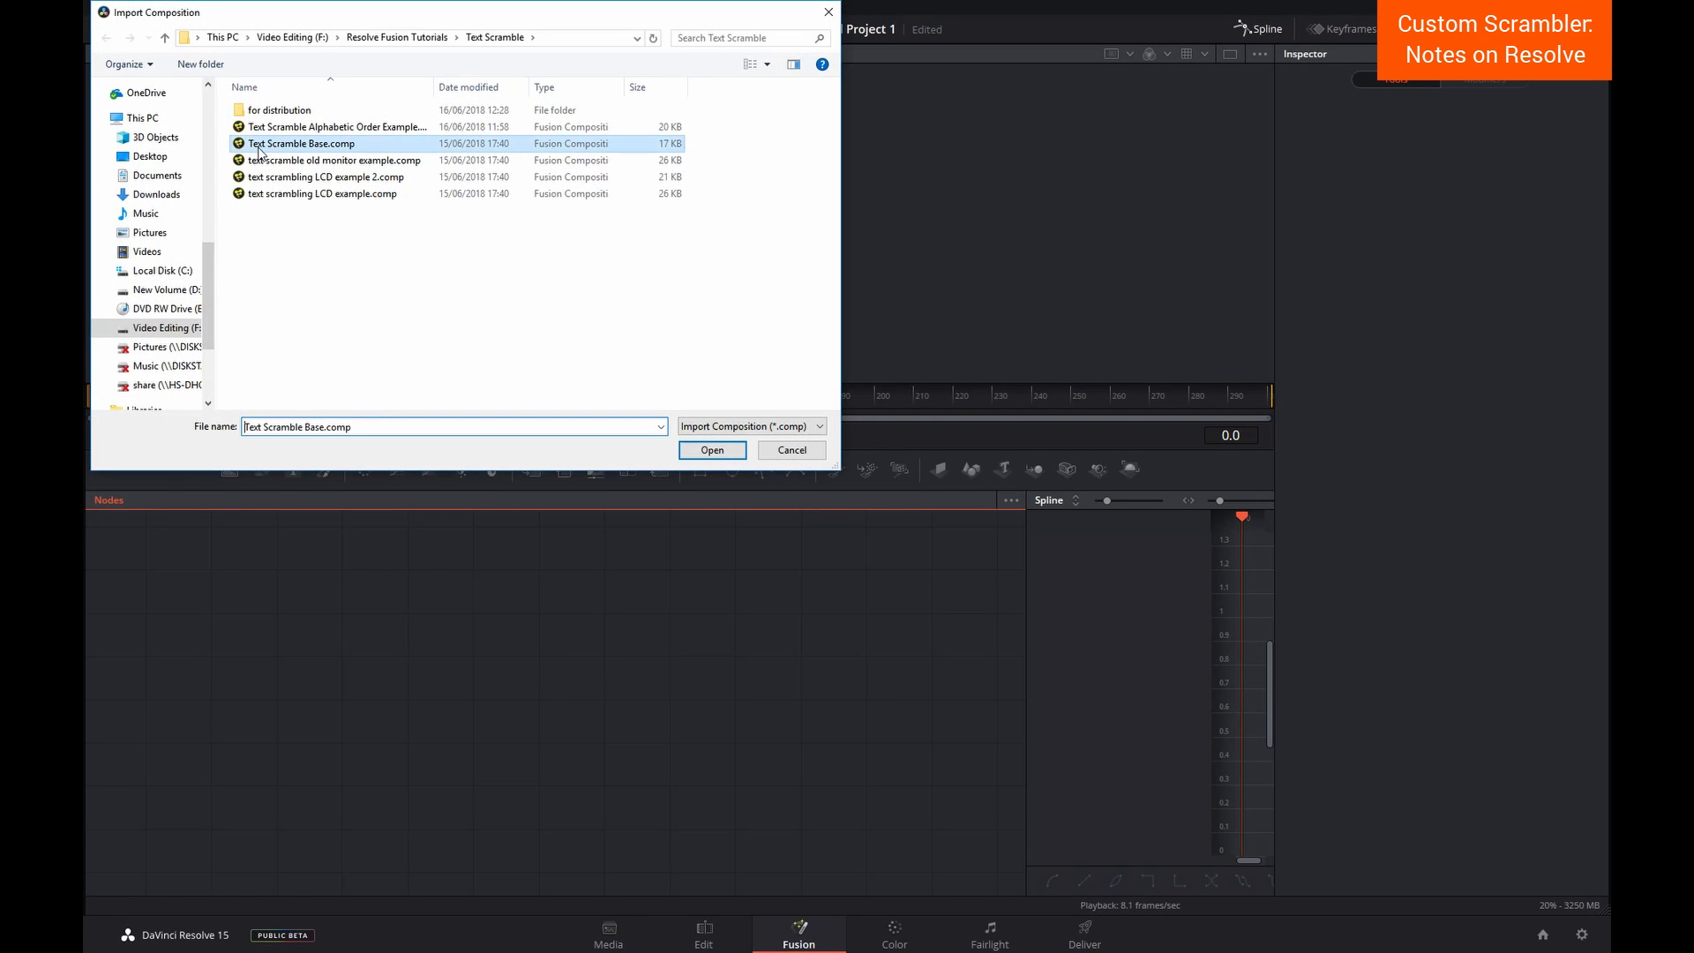
pyautogui.doubleClick(305, 148)
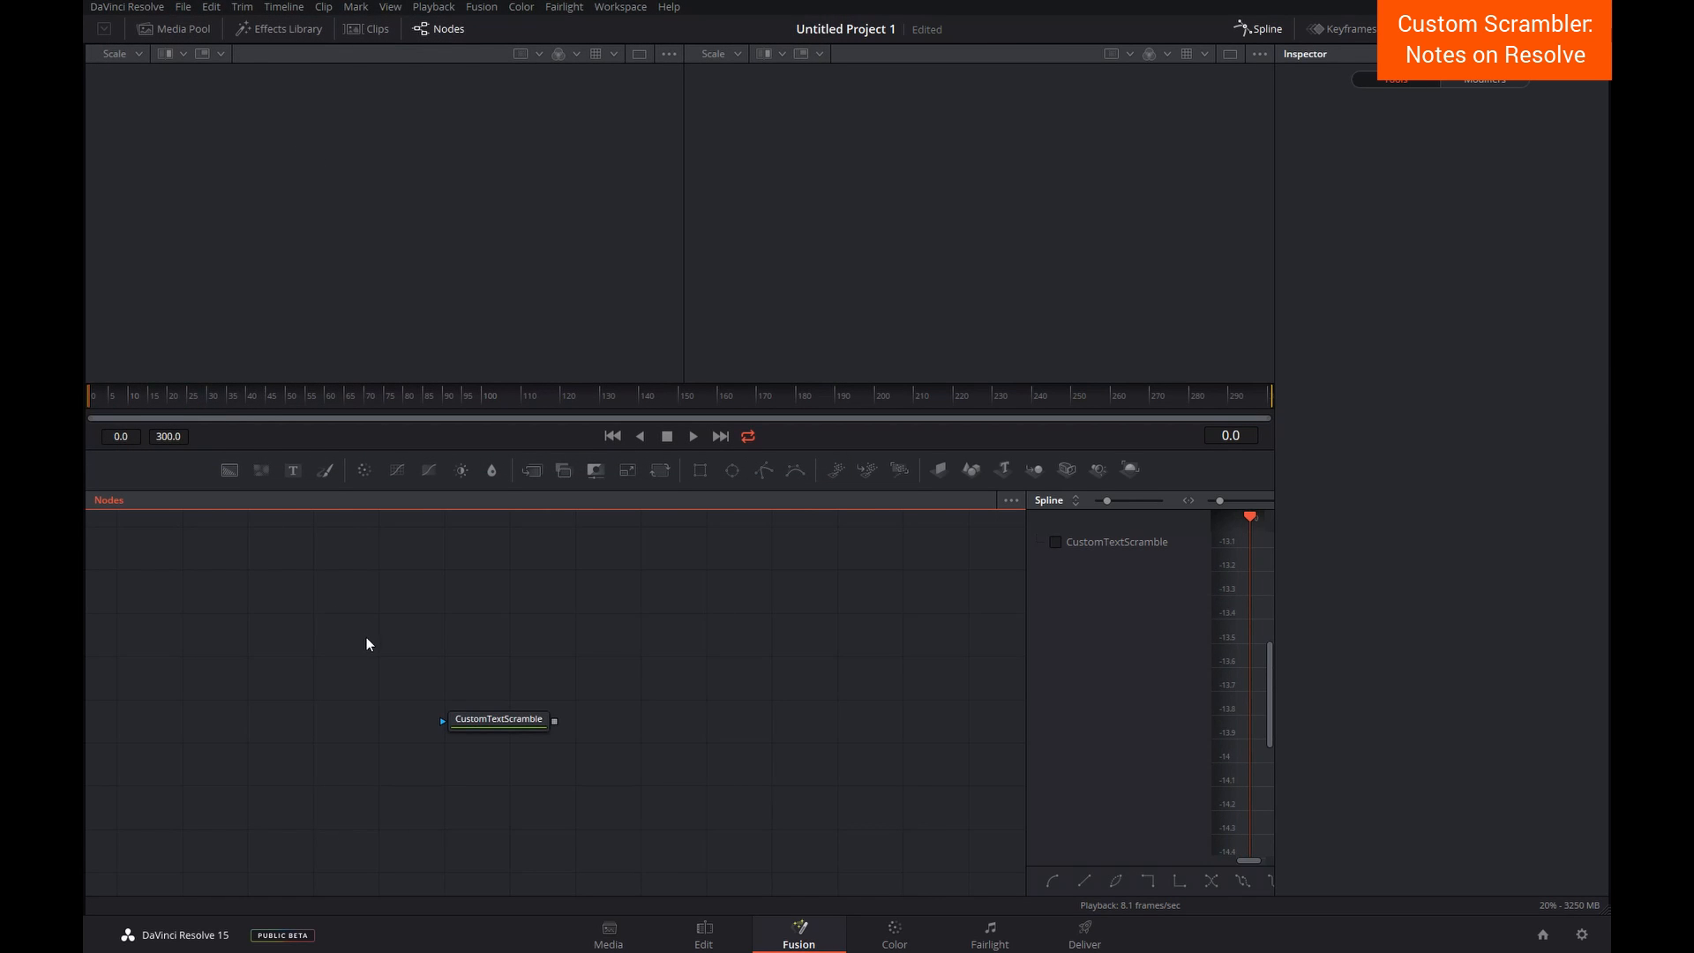
pyautogui.moveTo(495, 729); pyautogui.dragTo(358, 671)
pyautogui.click(356, 664)
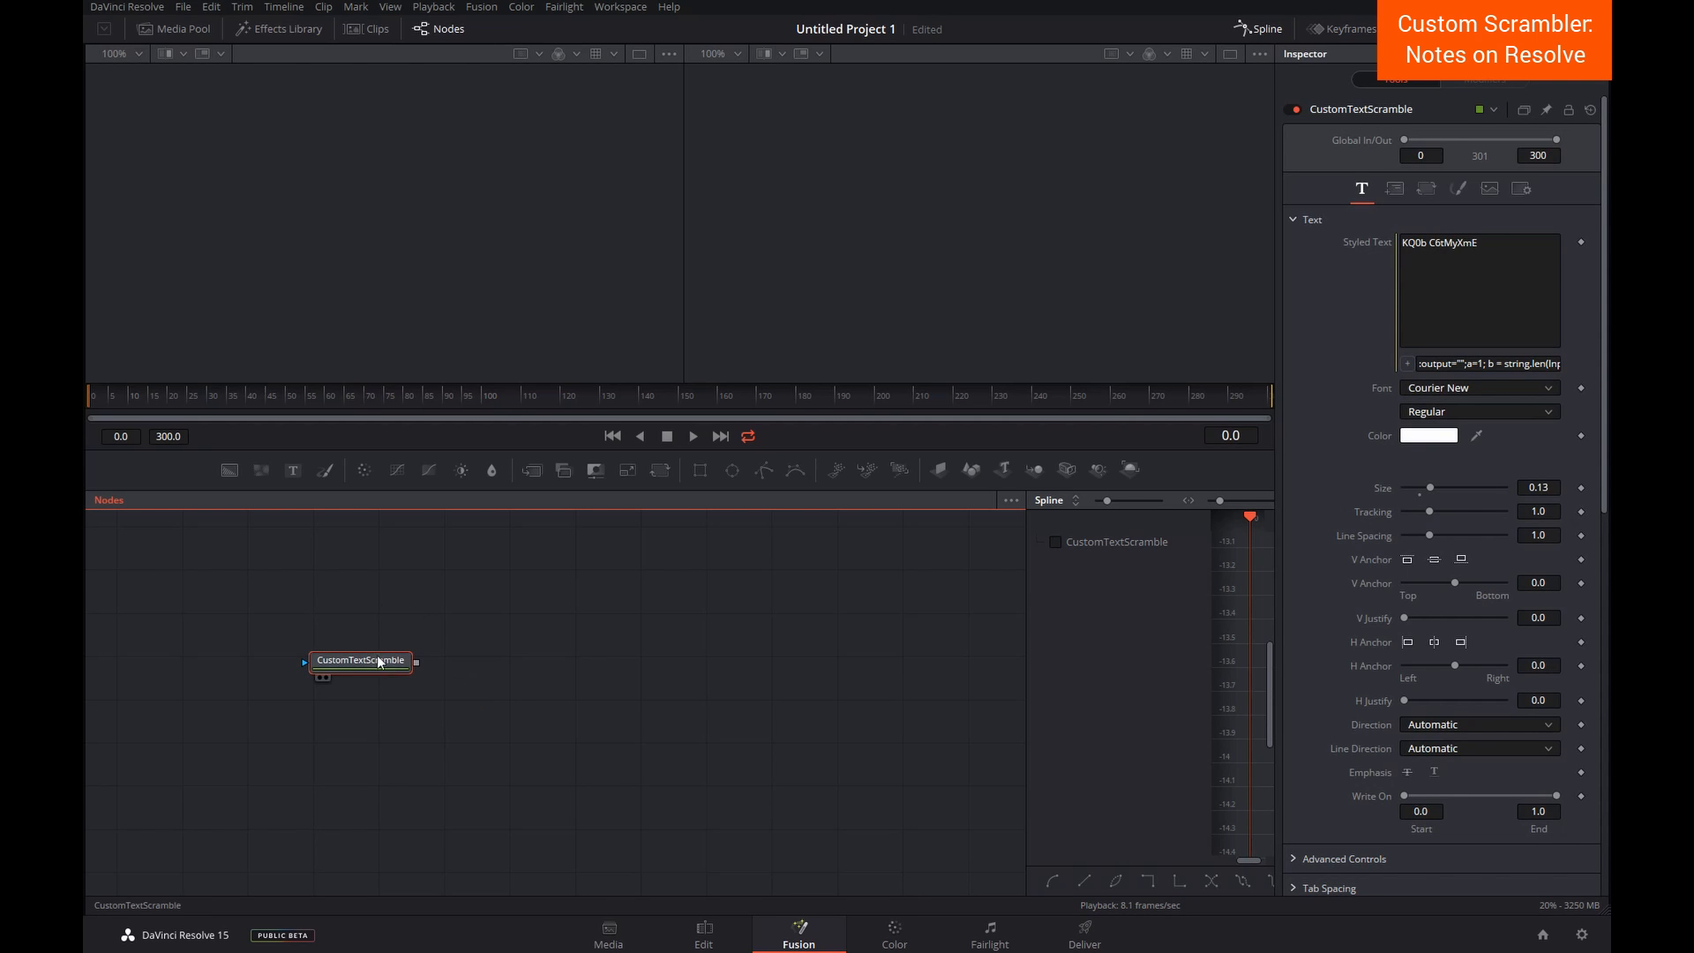
# Step: Start saving the CustomTextScramble node's settings, browse to the Macros folder inside Fusion, and cancel the save
pyautogui.rightClick(376, 662)
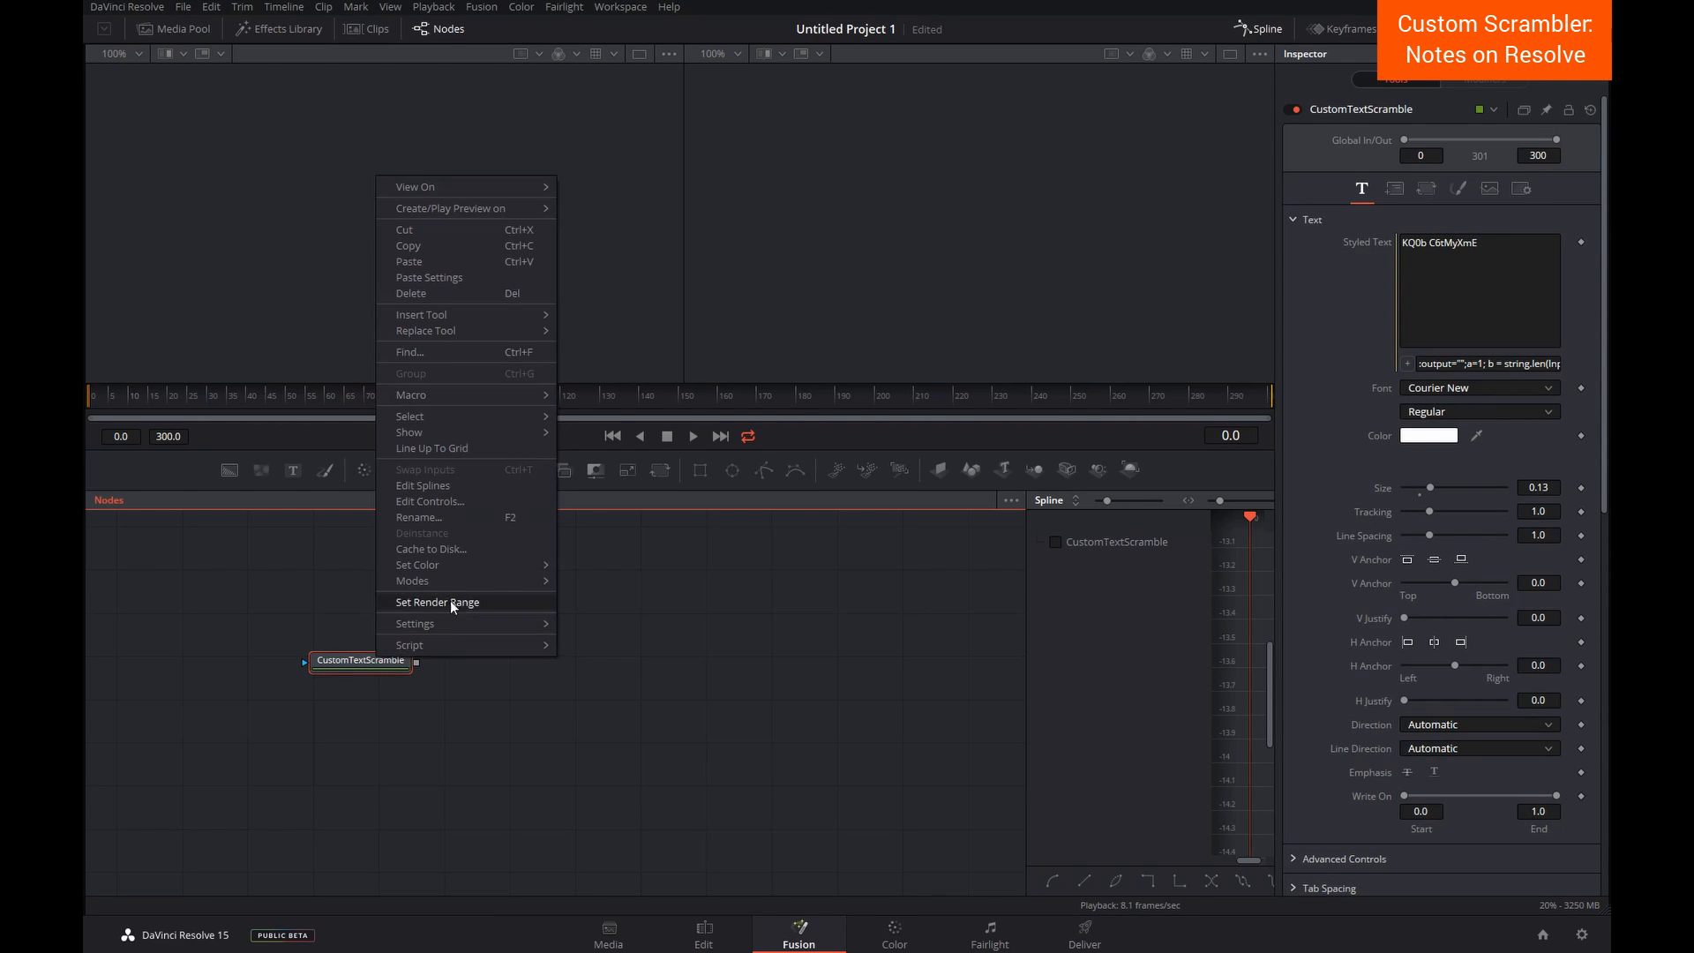
pyautogui.moveTo(497, 629)
pyautogui.click(595, 643)
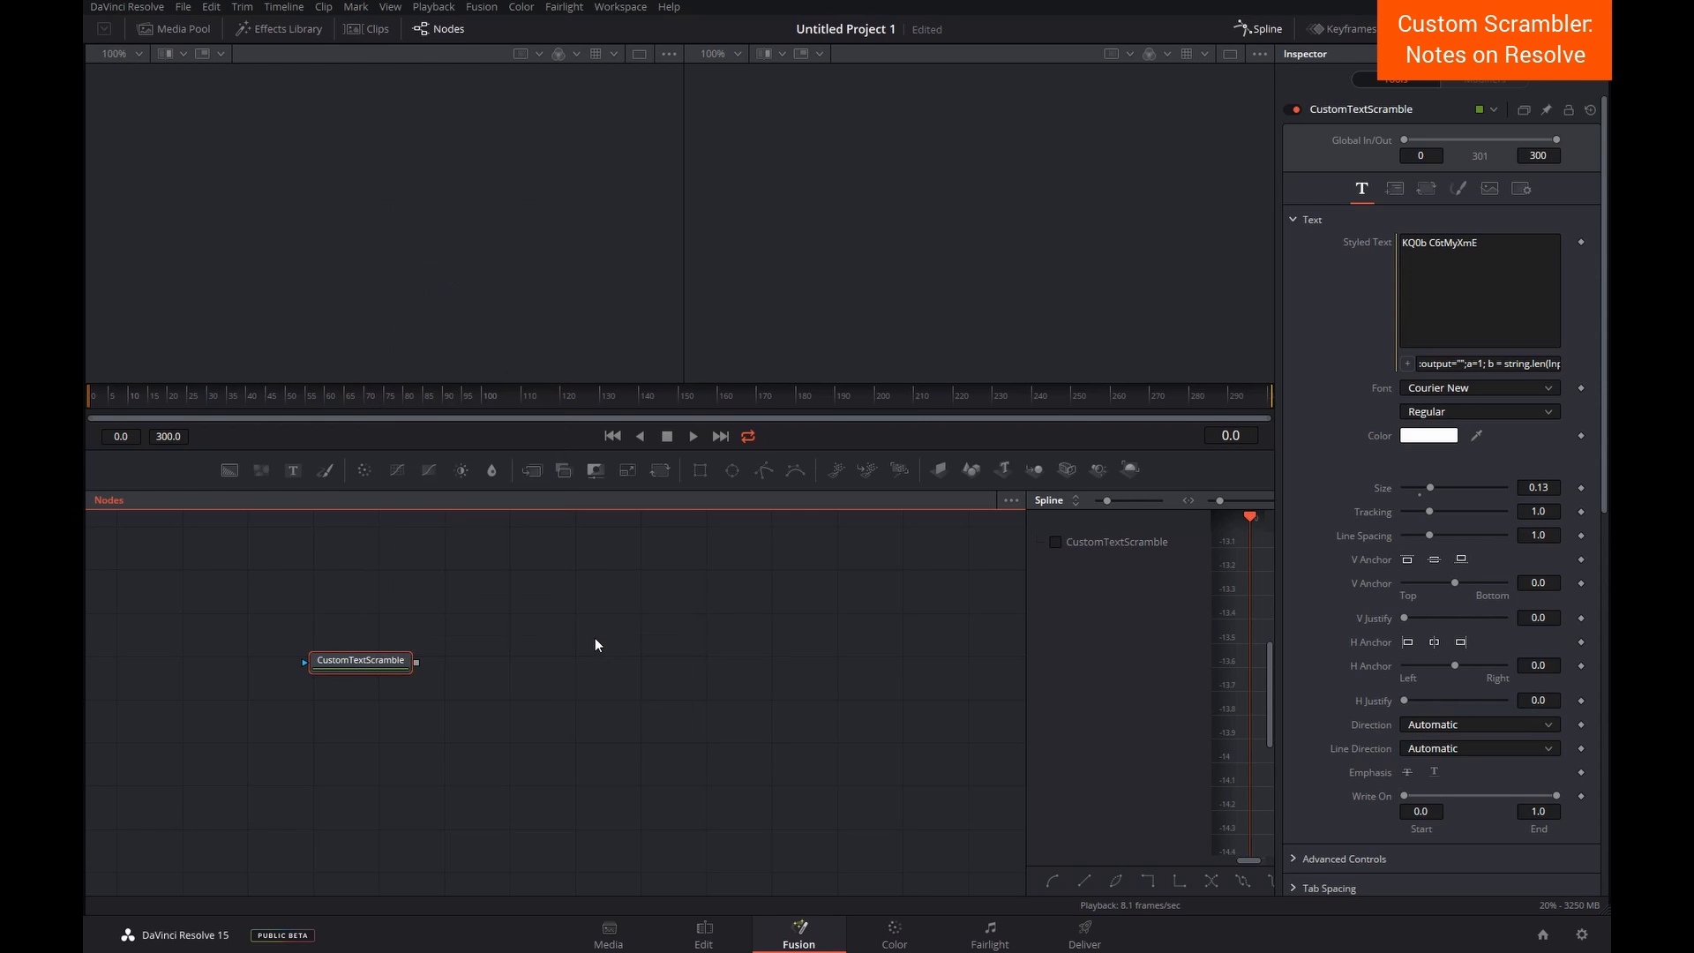
pyautogui.click(1062, 216)
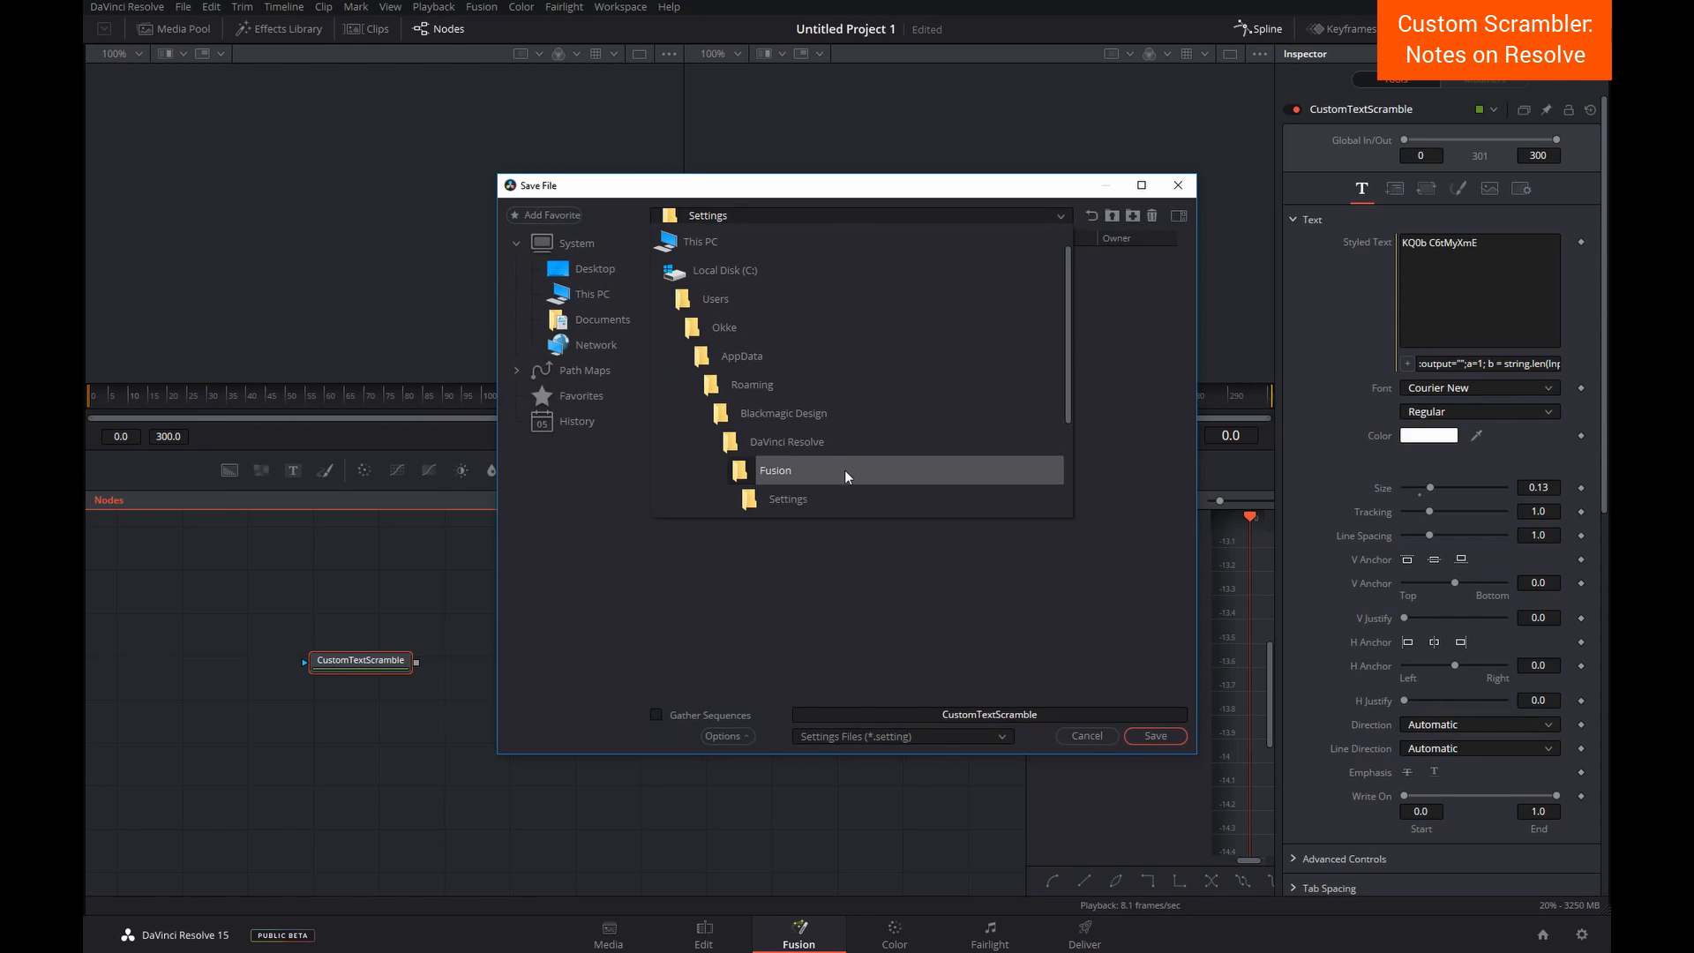
pyautogui.click(796, 469)
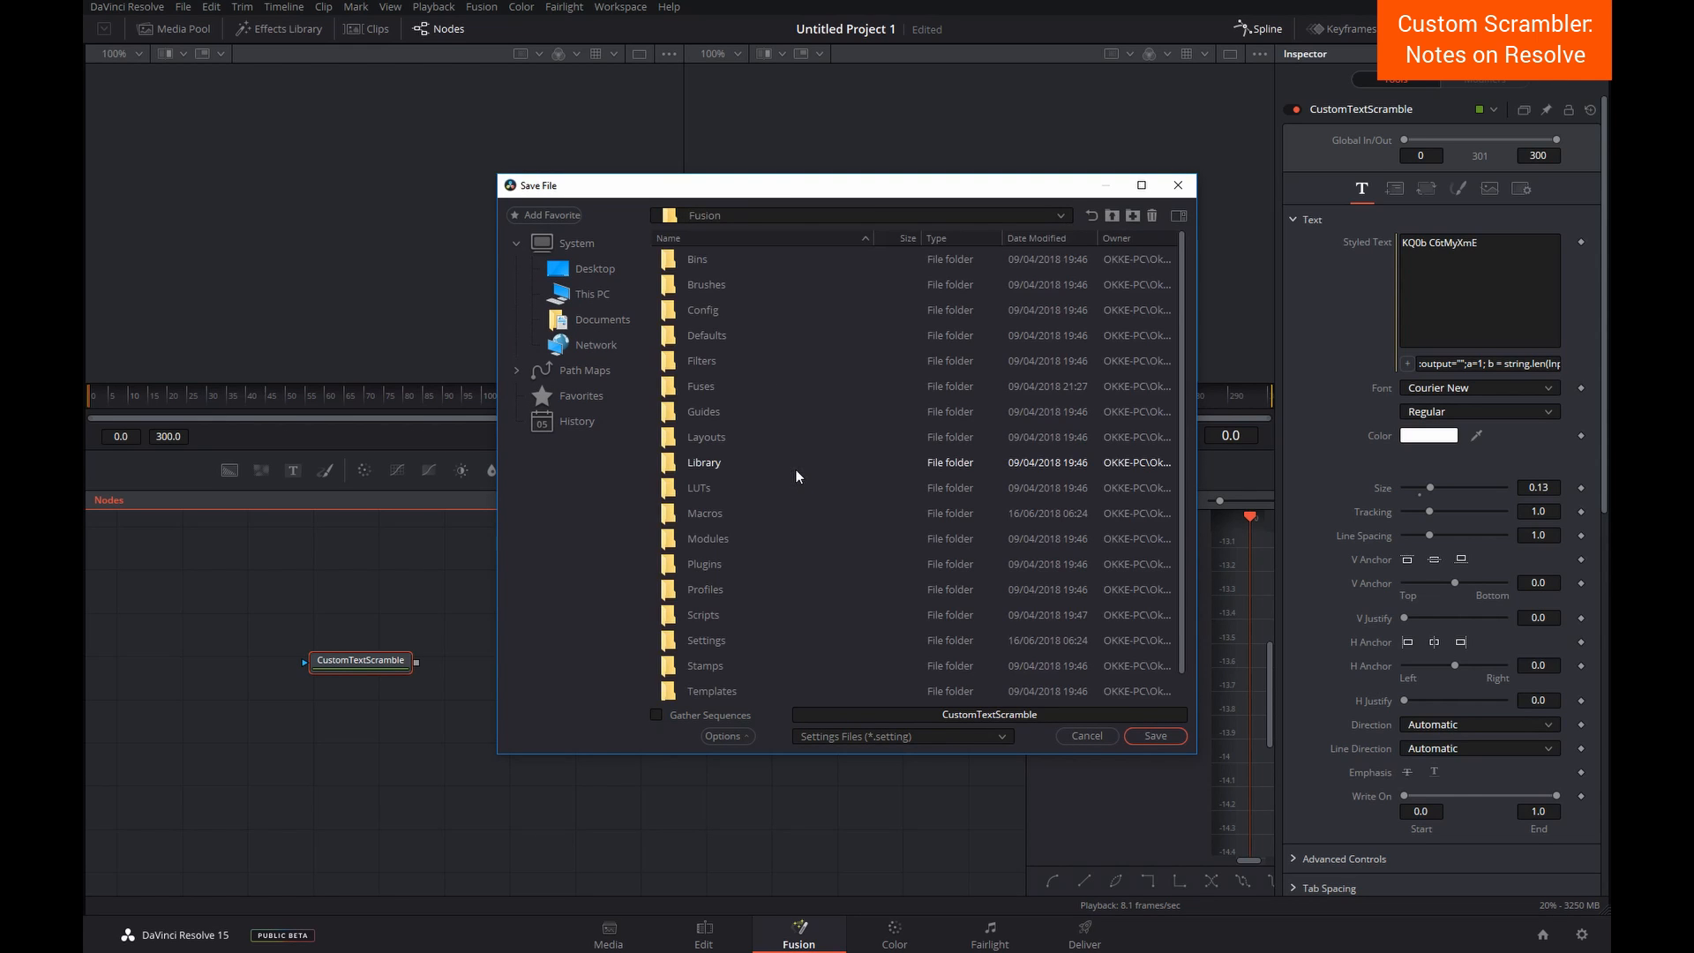
pyautogui.doubleClick(720, 510)
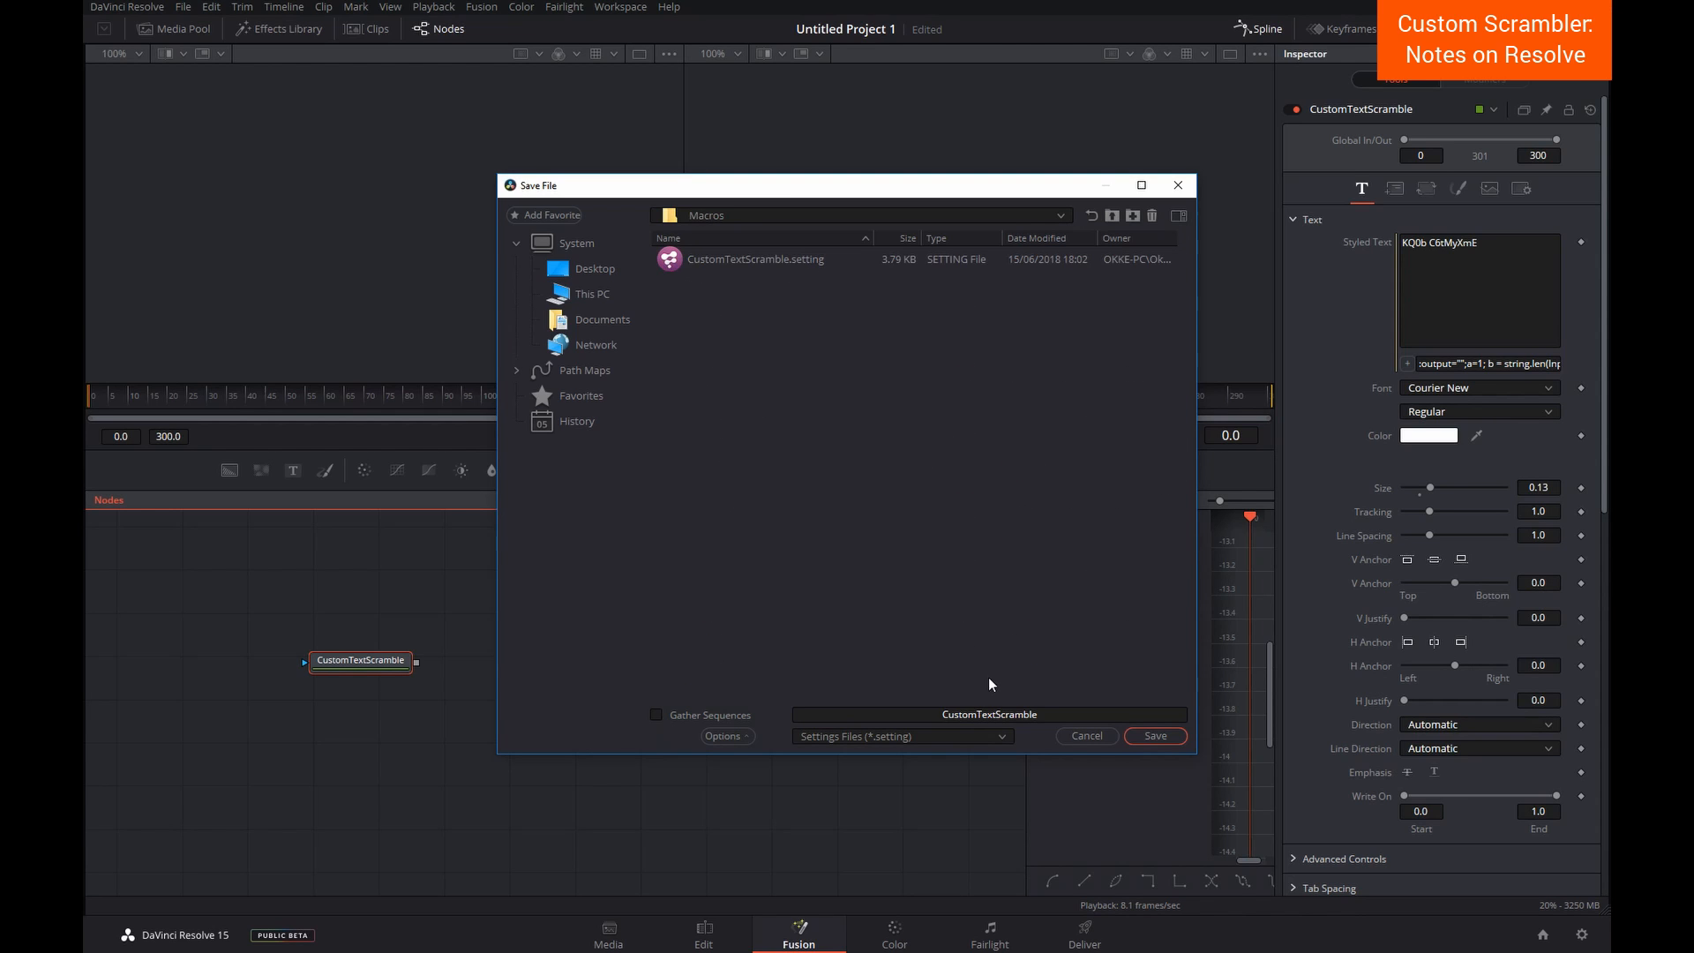
pyautogui.click(1098, 739)
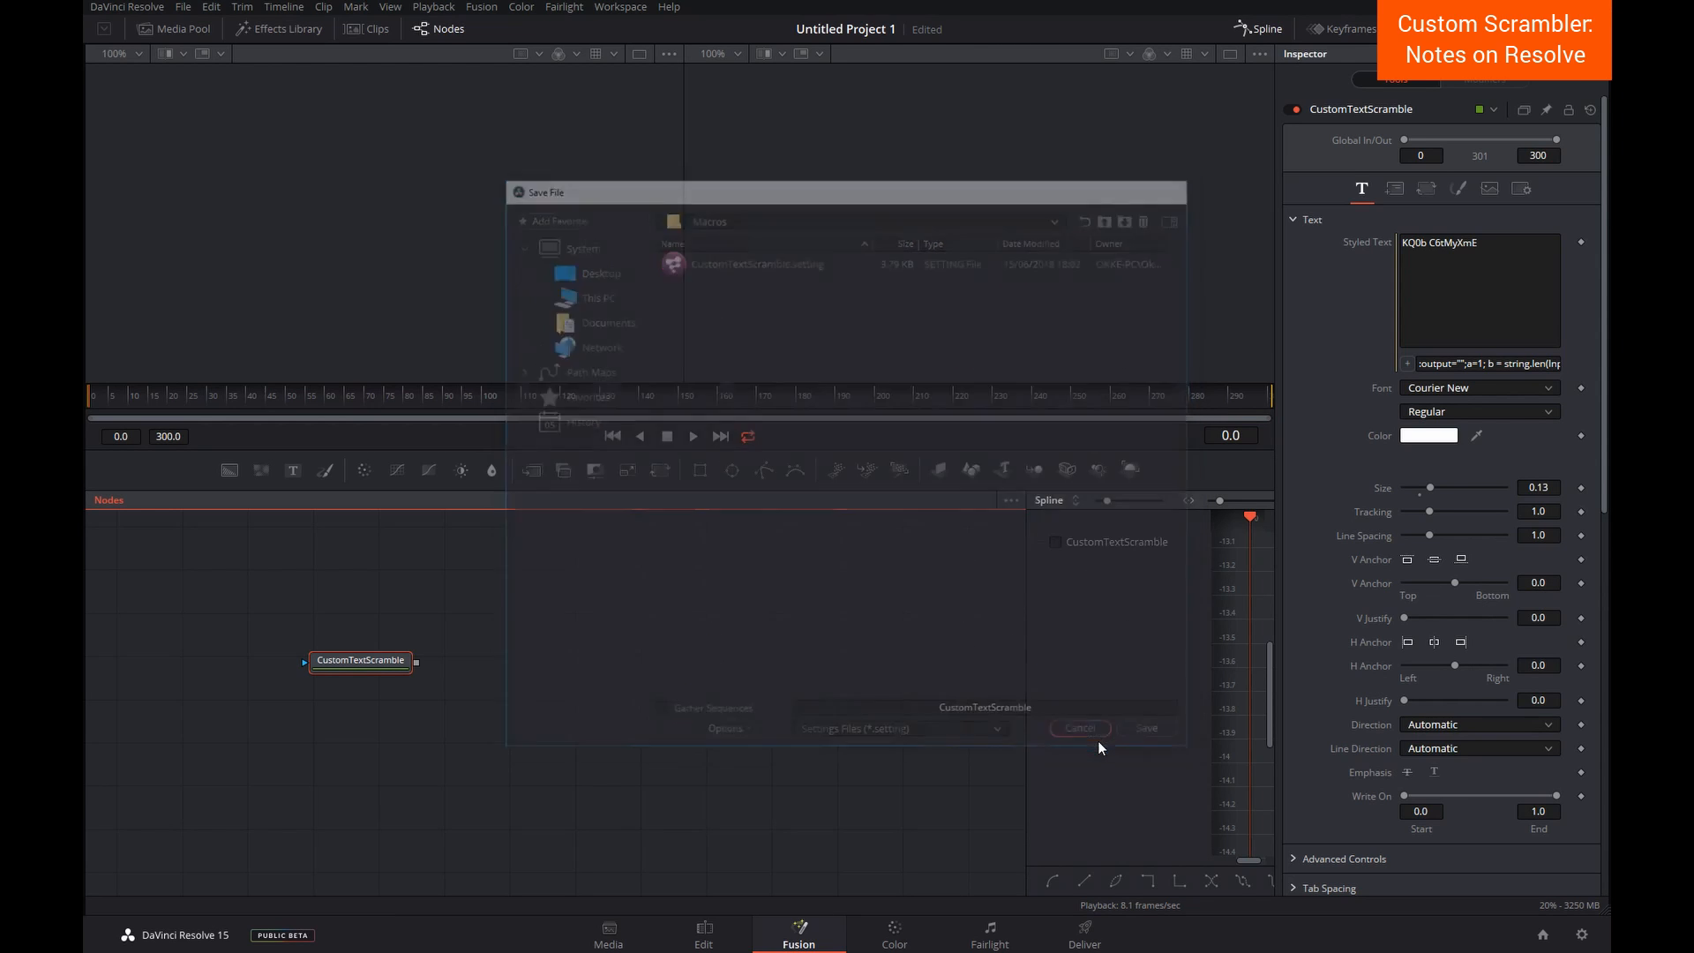